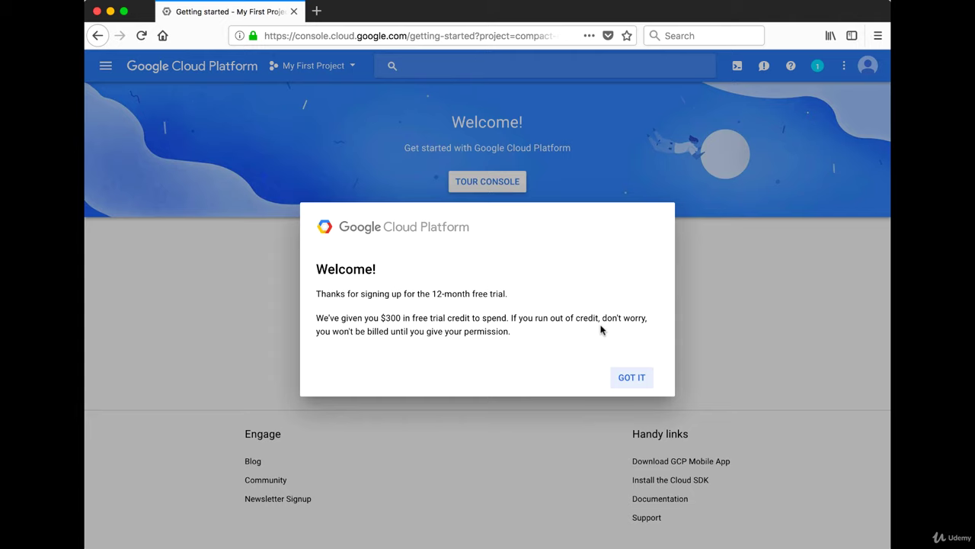
Dismiss the free-trial welcome, then start and cancel the Cloud Console Tour.
click(644, 379)
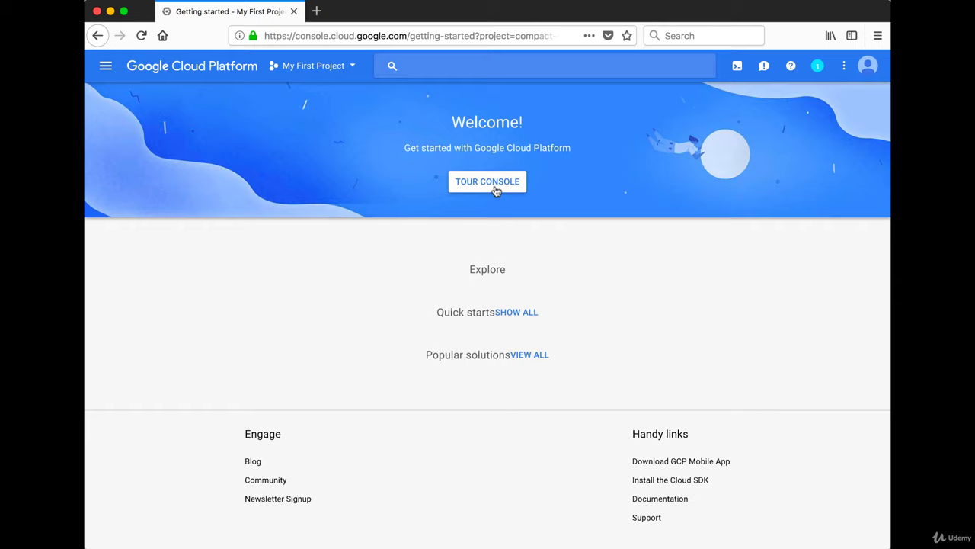
click(492, 184)
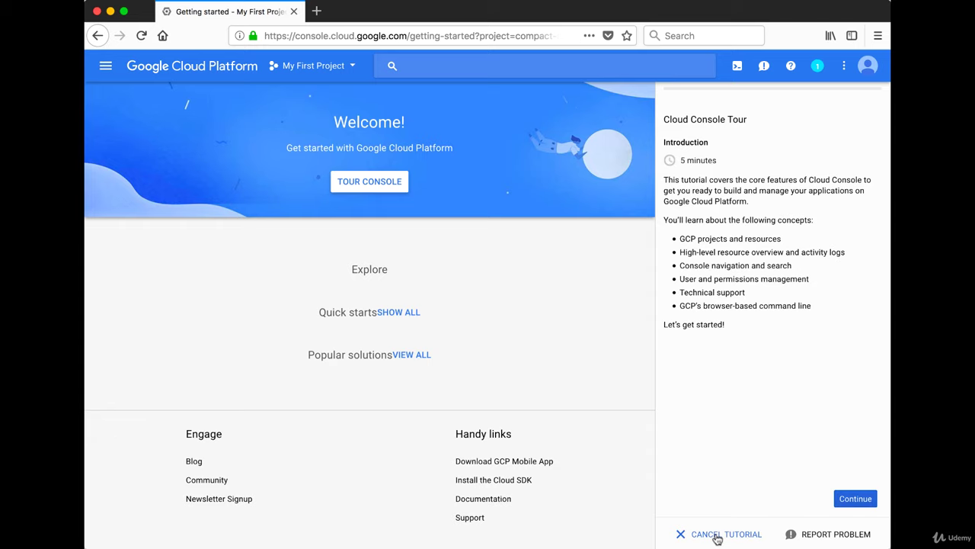
click(717, 534)
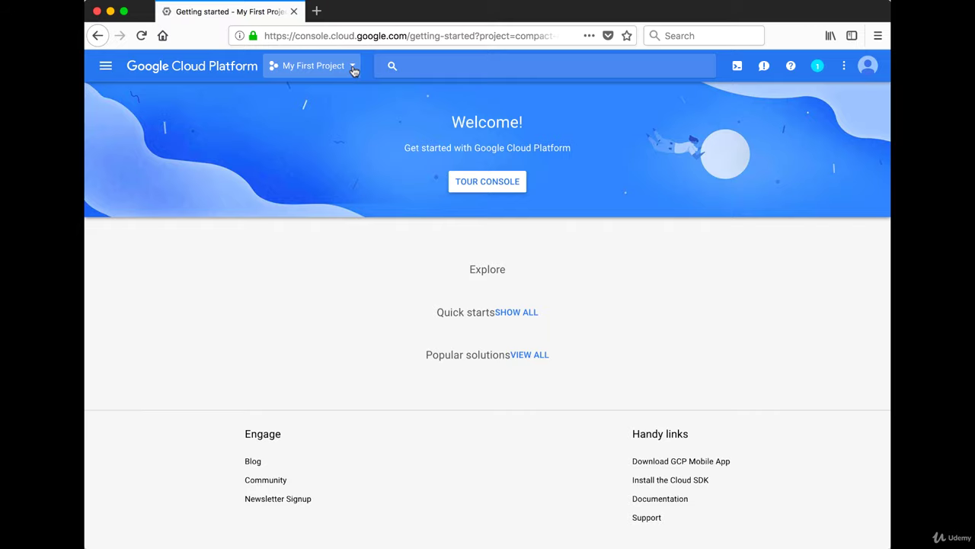
click(354, 67)
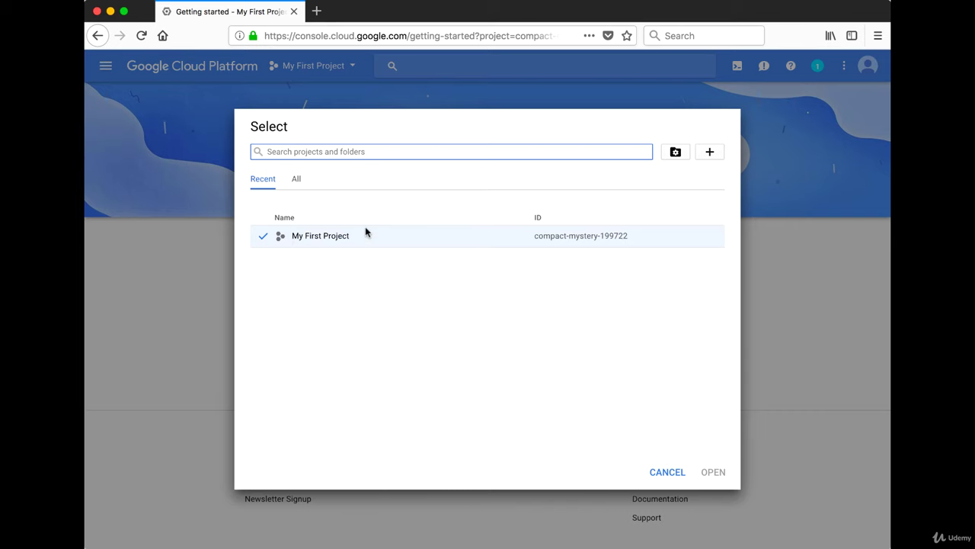
click(106, 66)
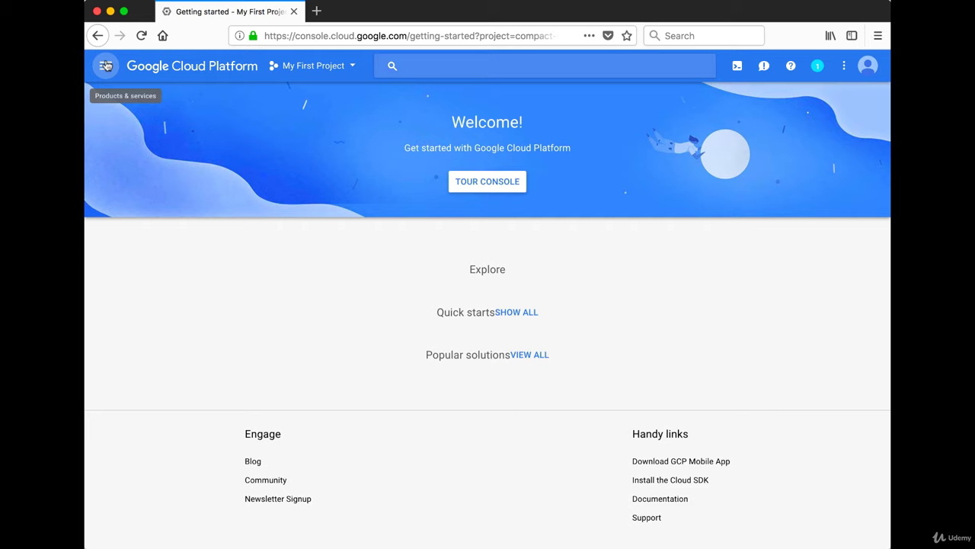
Open My First Project's Home dashboard from the Products & services menu.
click(106, 66)
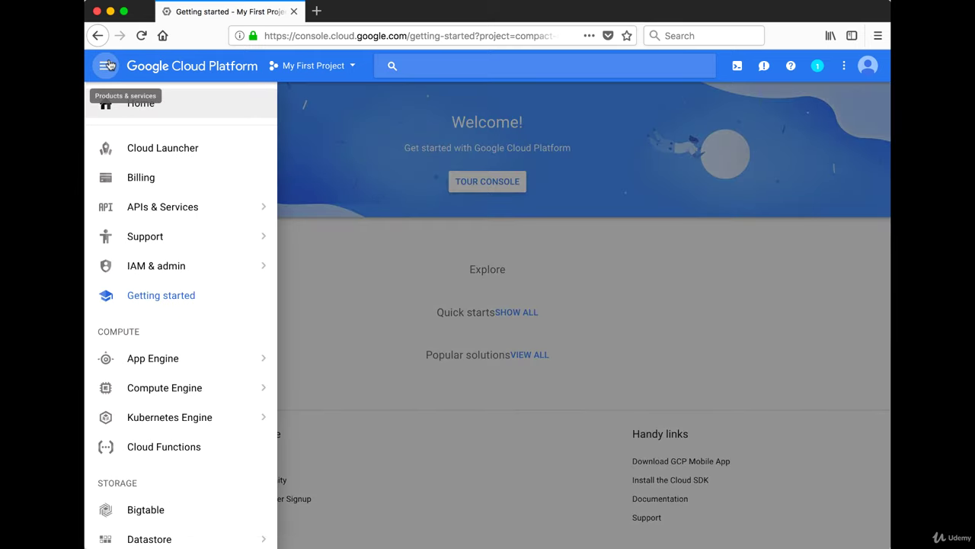
click(170, 104)
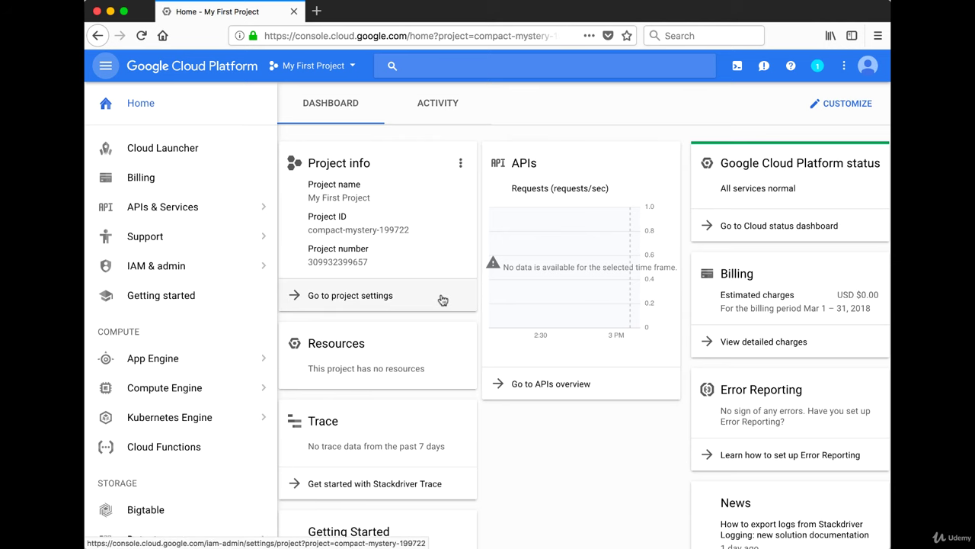
Browse the product categories from Compute to Big Data and back, then focus the search bar.
scroll(412, 315, down, 1)
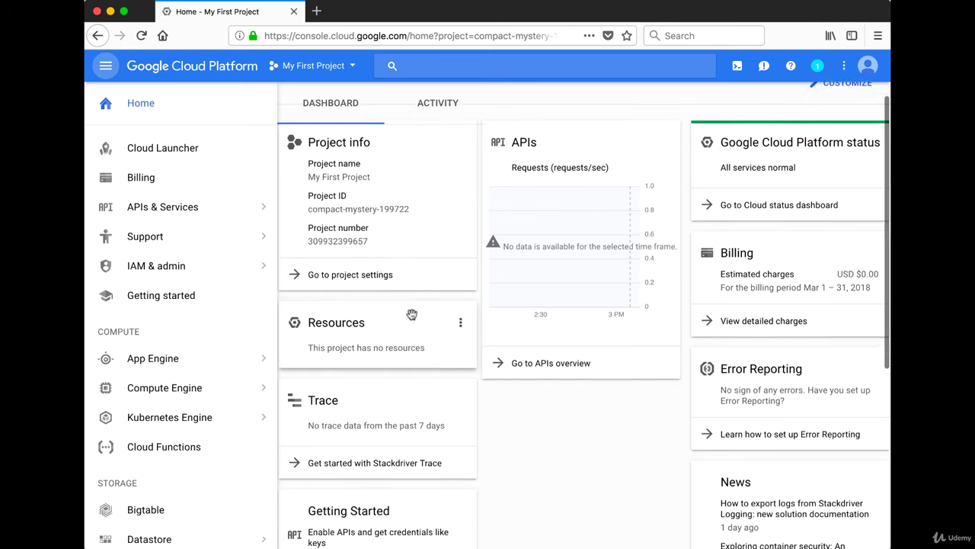
scroll(412, 314, down, 2)
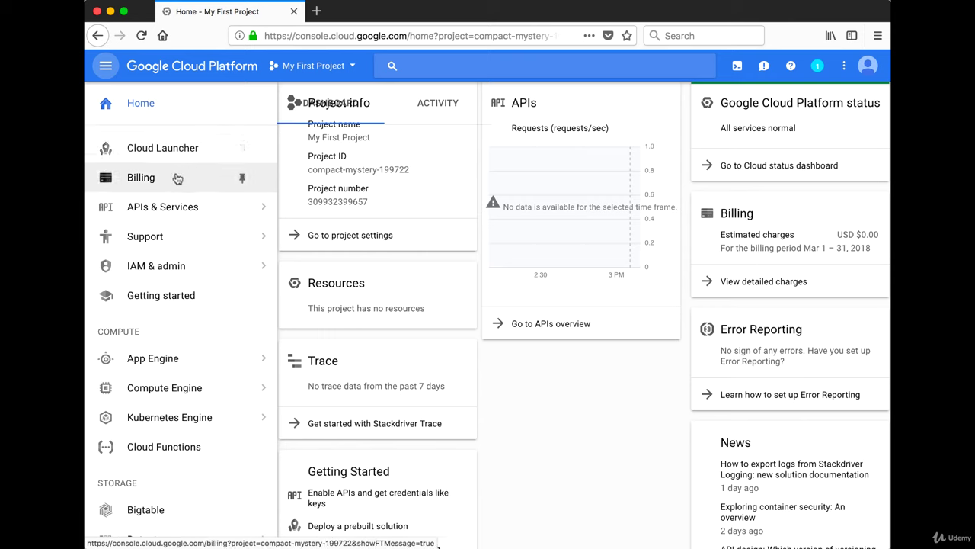
scroll(176, 192, down, 2)
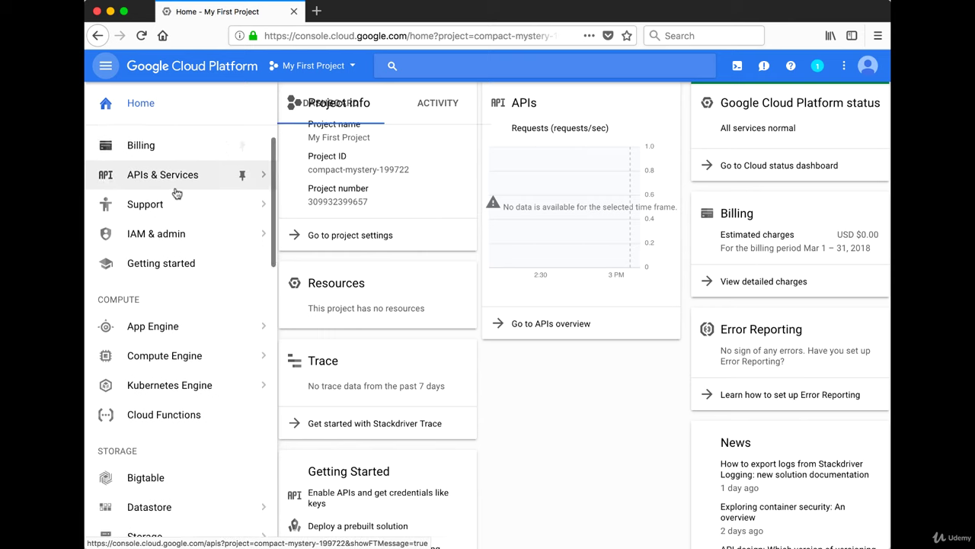
scroll(173, 296, down, 5)
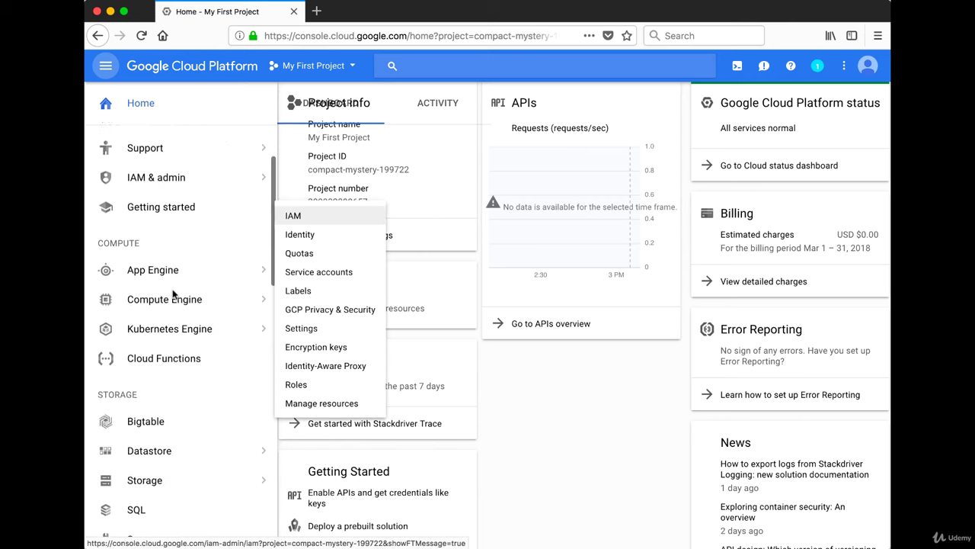
scroll(174, 295, down, 9)
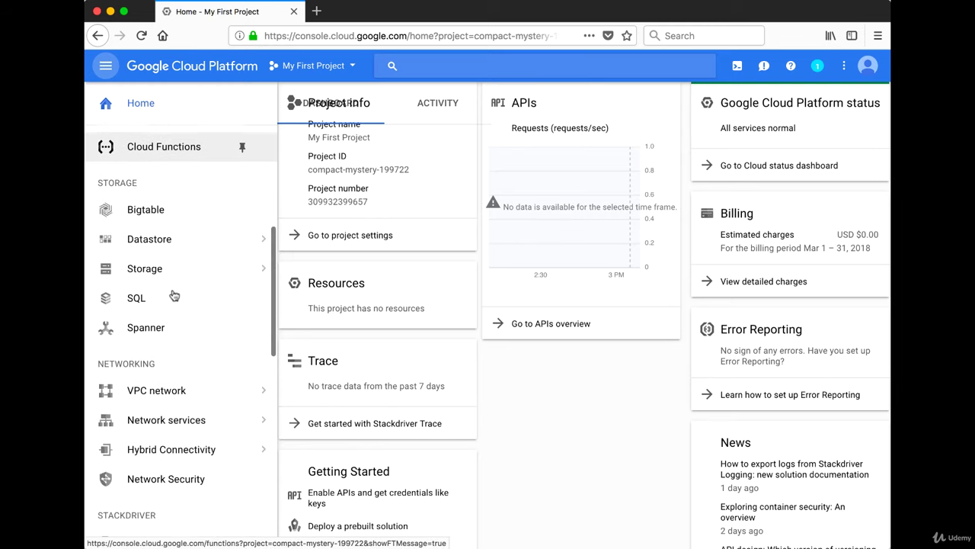
scroll(173, 296, down, 4)
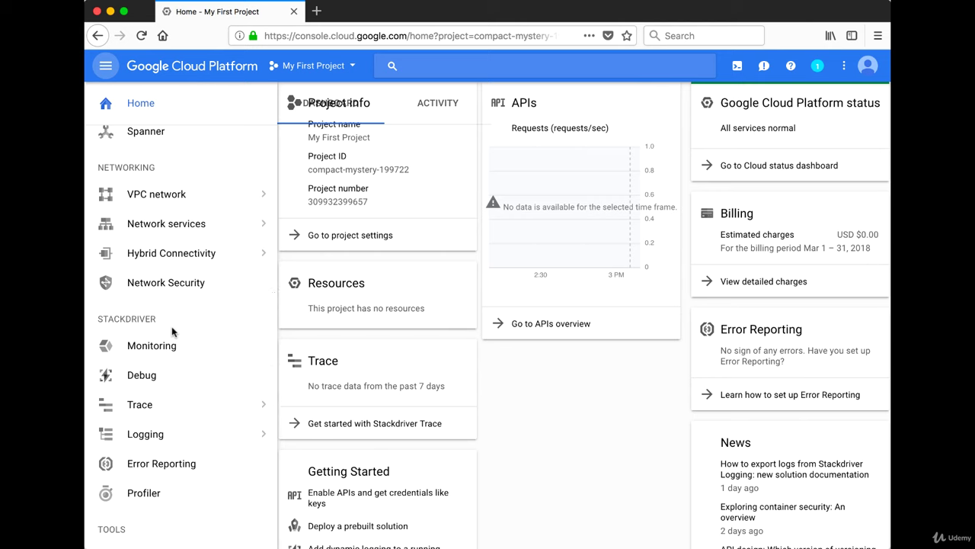
scroll(168, 357, down, 10)
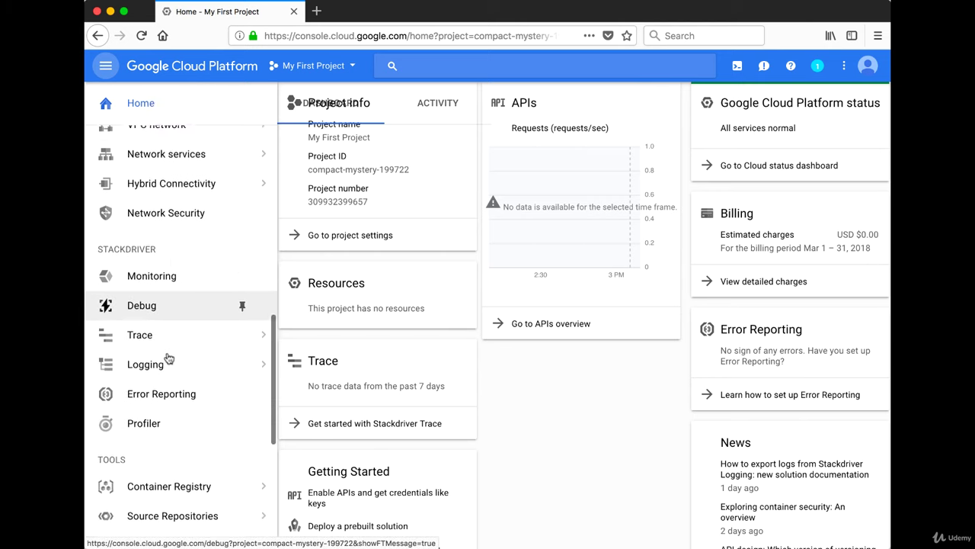
scroll(164, 345, down, 3)
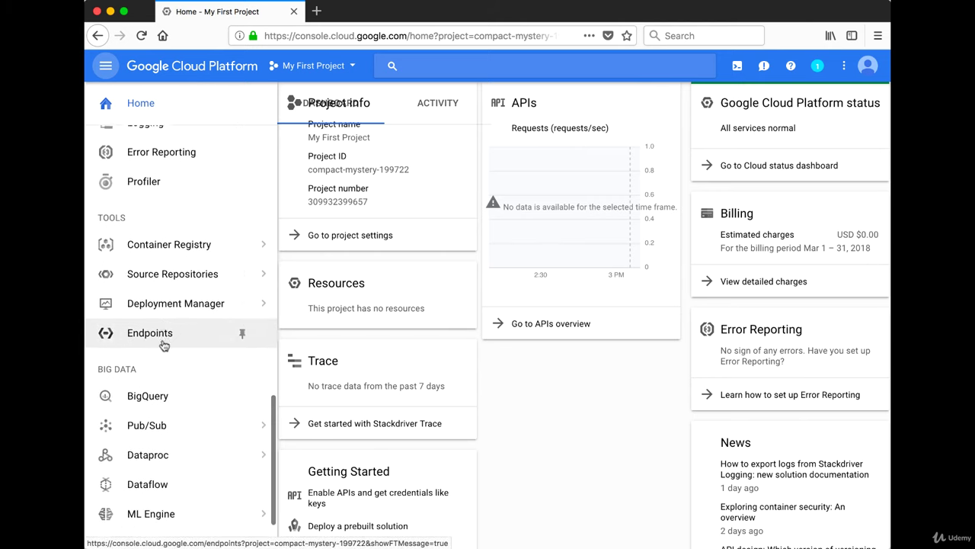
scroll(163, 372, down, 3)
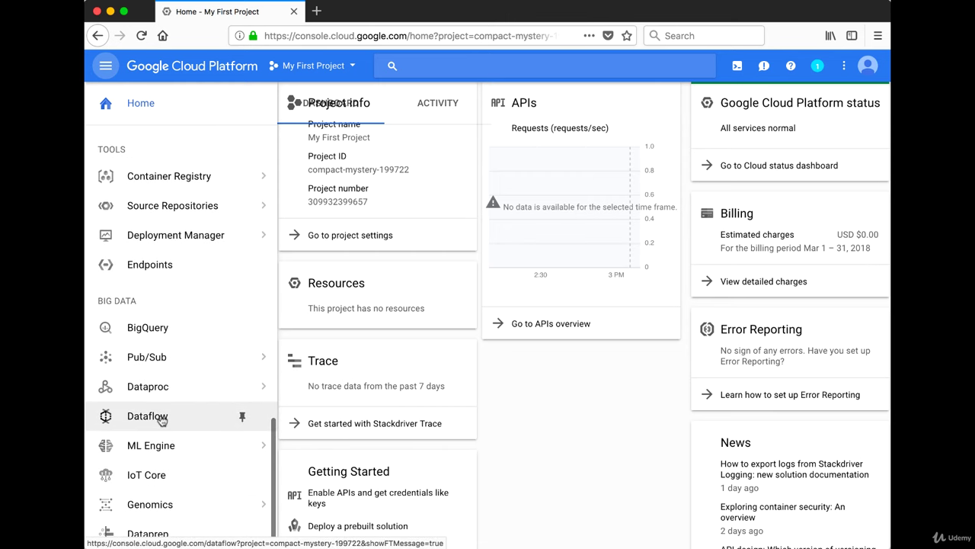
scroll(162, 420, up, 5)
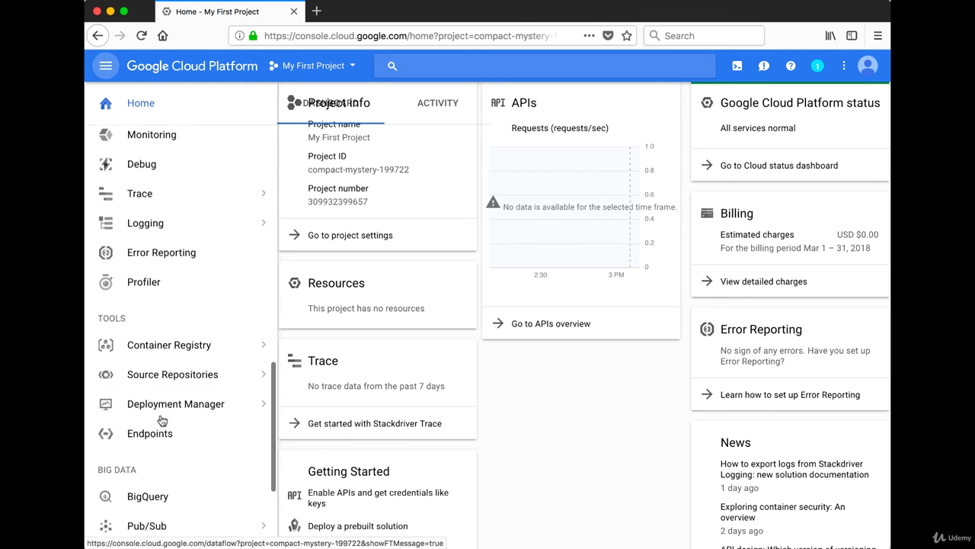
scroll(162, 421, up, 3)
scroll(161, 419, up, 6)
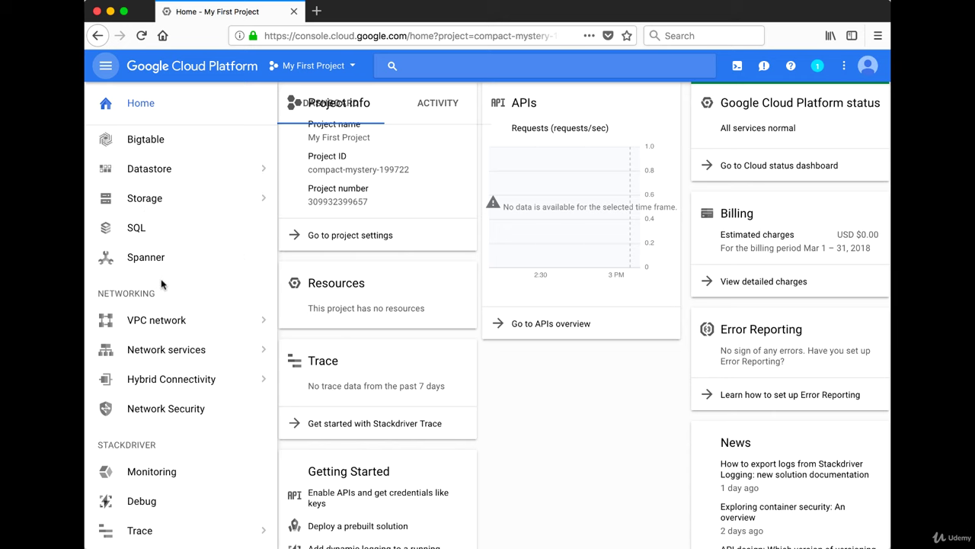
scroll(161, 284, up, 9)
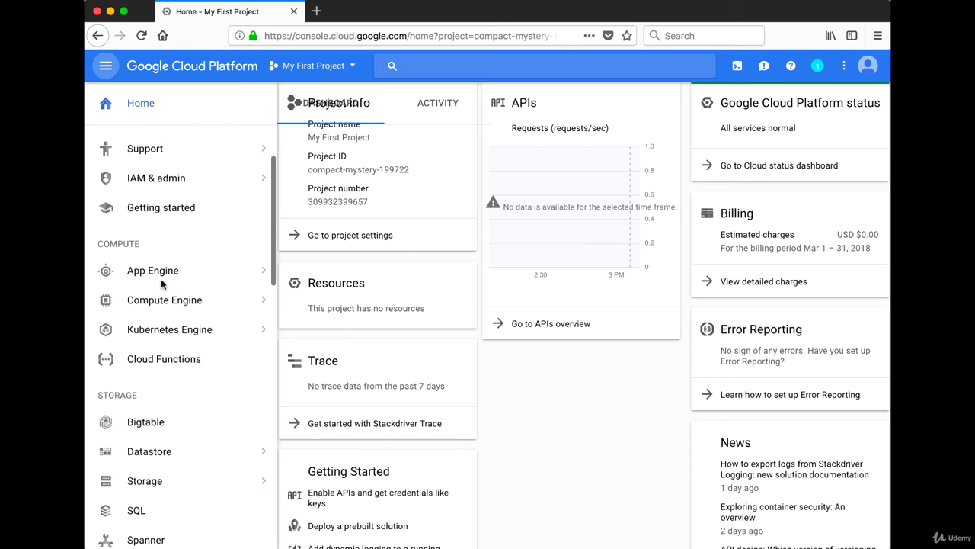
scroll(162, 284, up, 1)
click(521, 66)
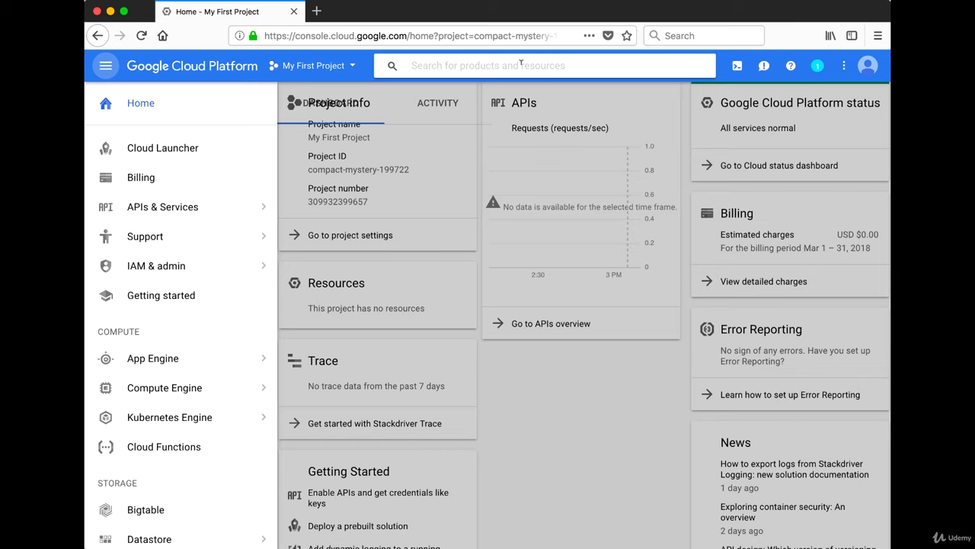
text(compute)
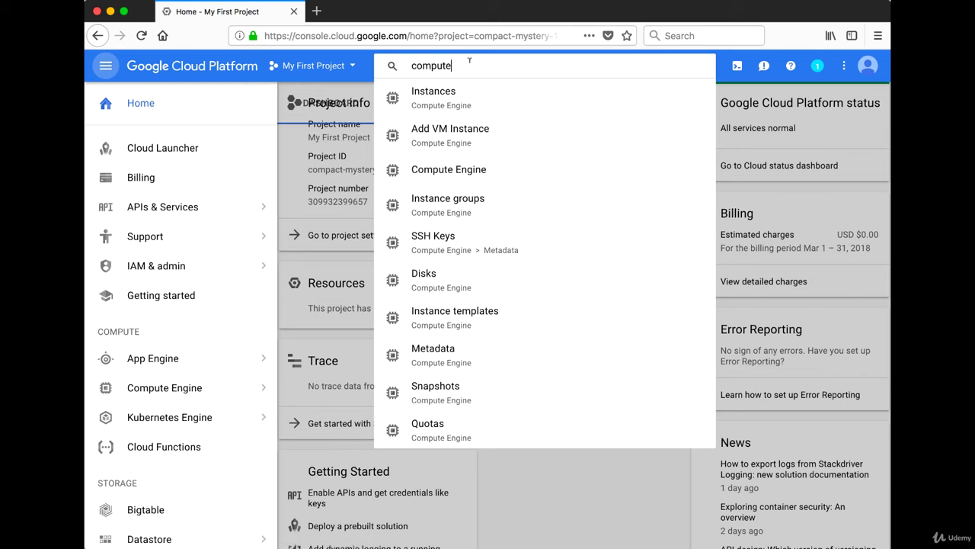
key(BackSpace)
key(BackSpace)
key(BackSpace)
key(BackSpace)
key(BackSpace)
key(BackSpace)
key(BackSpace)
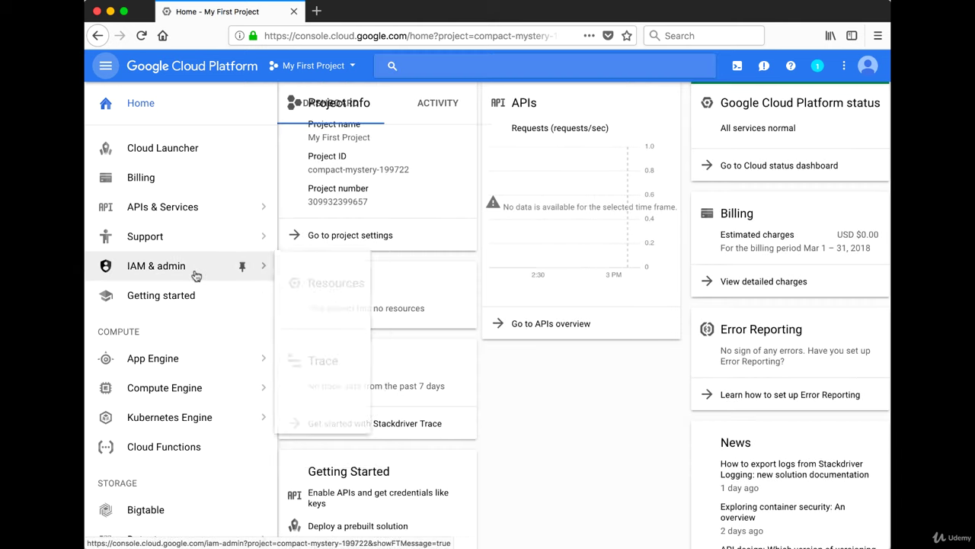
Open the IAM permissions page under IAM & admin.
click(195, 273)
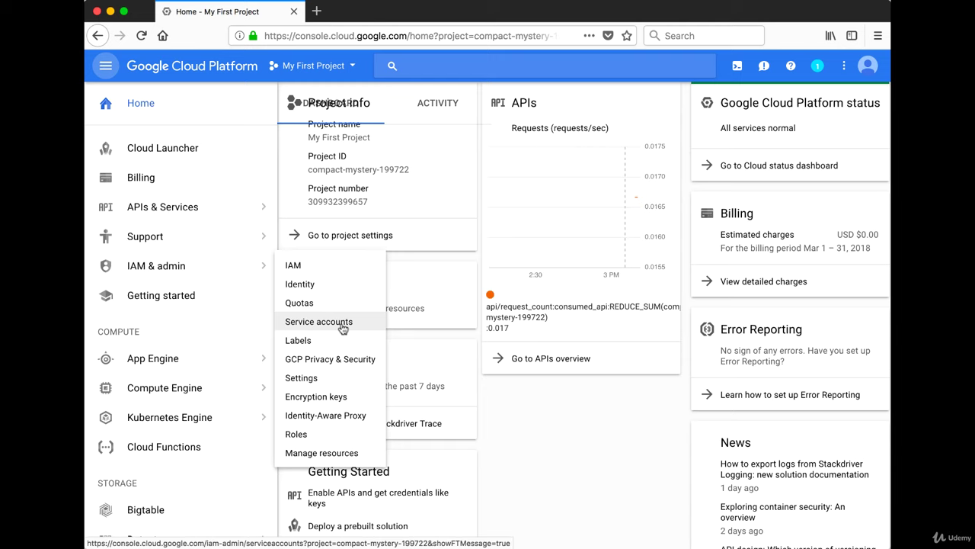
click(323, 271)
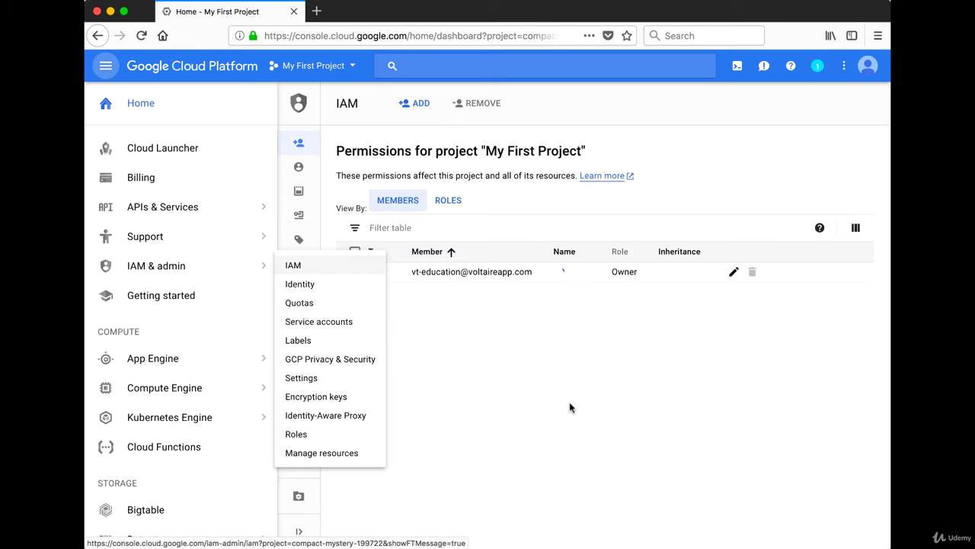
Add a new project member by entering their e-mail address and accepting the suggestion.
click(416, 105)
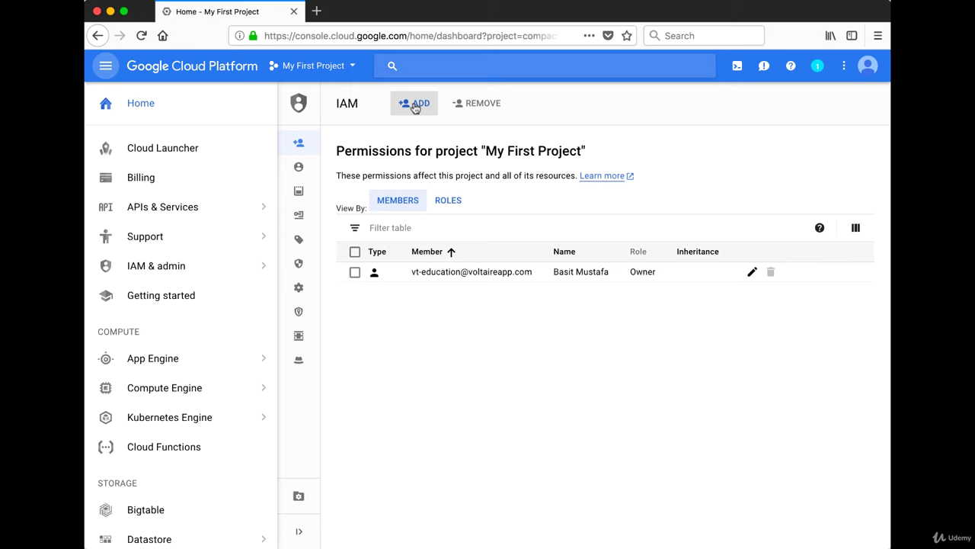
click(416, 106)
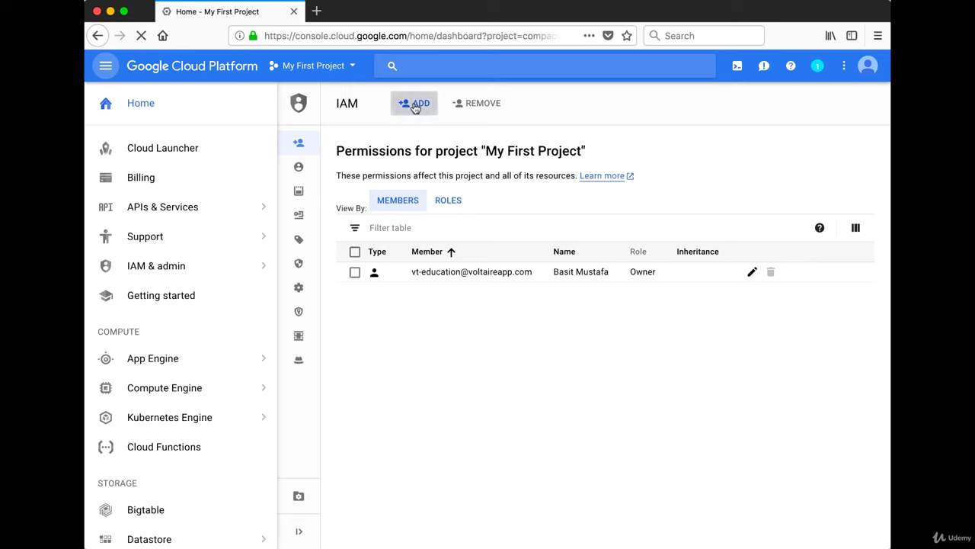
click(414, 203)
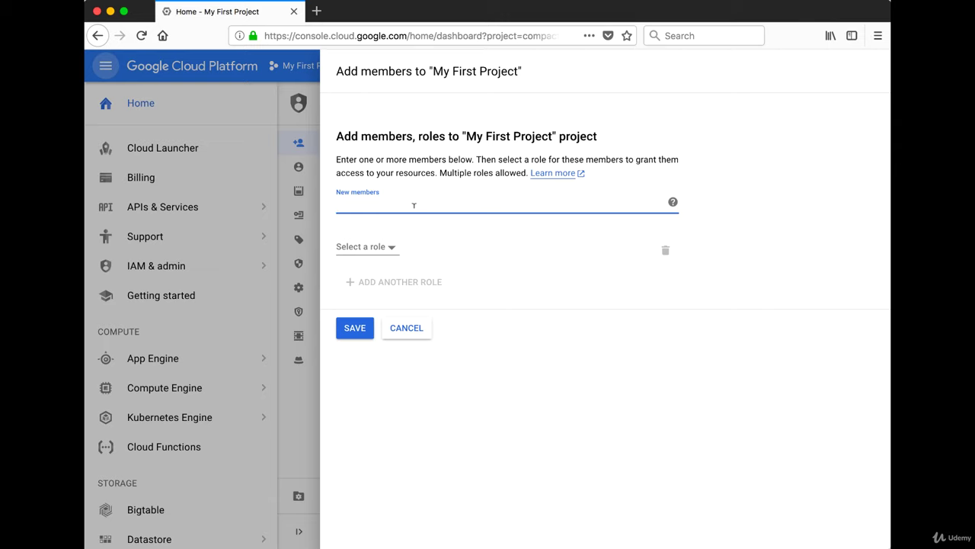
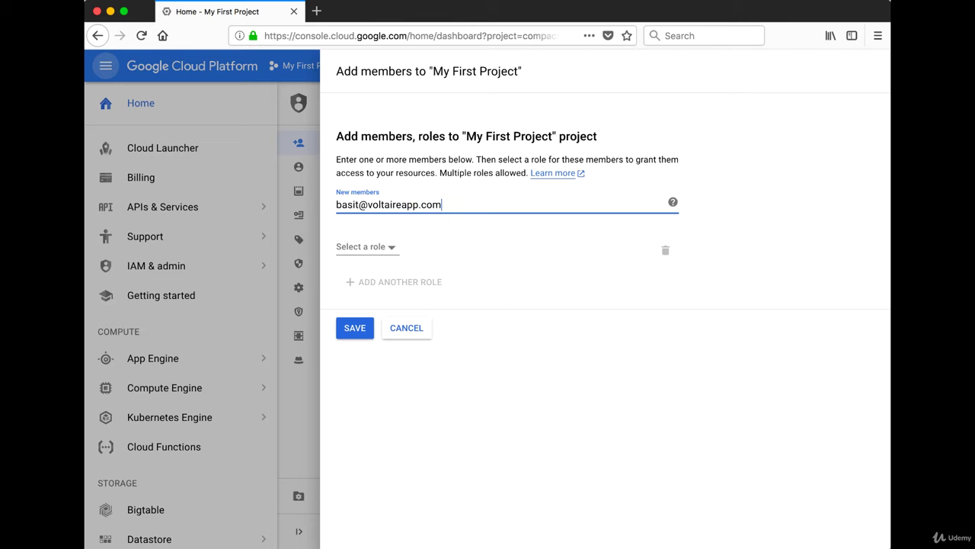
click(385, 230)
Give the new member the Compute Engine > Compute Admin role.
click(385, 247)
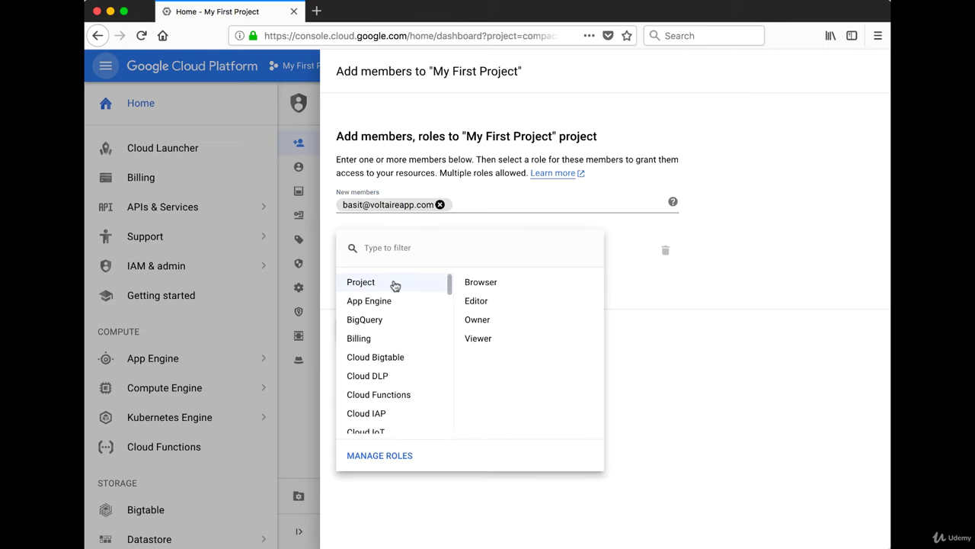
mouse_move(438, 300)
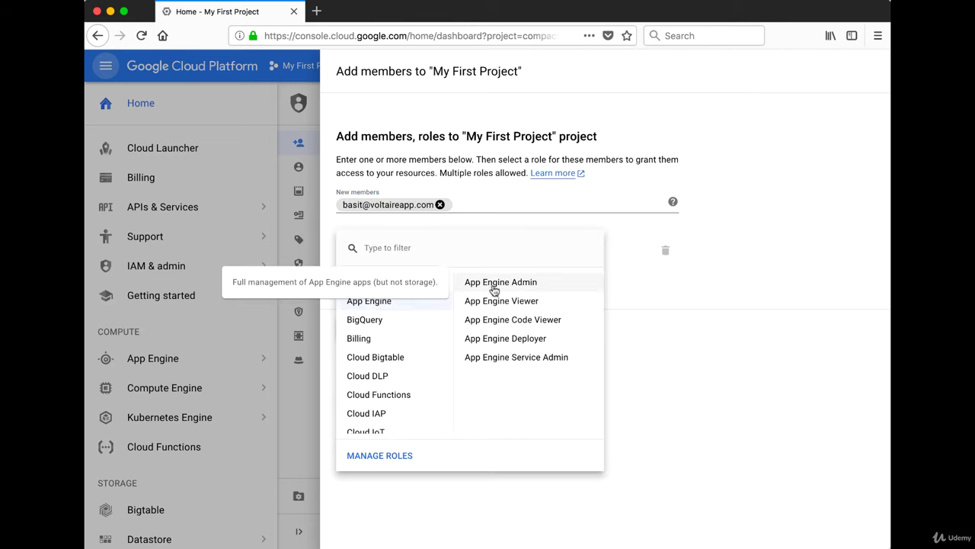
mouse_move(377, 284)
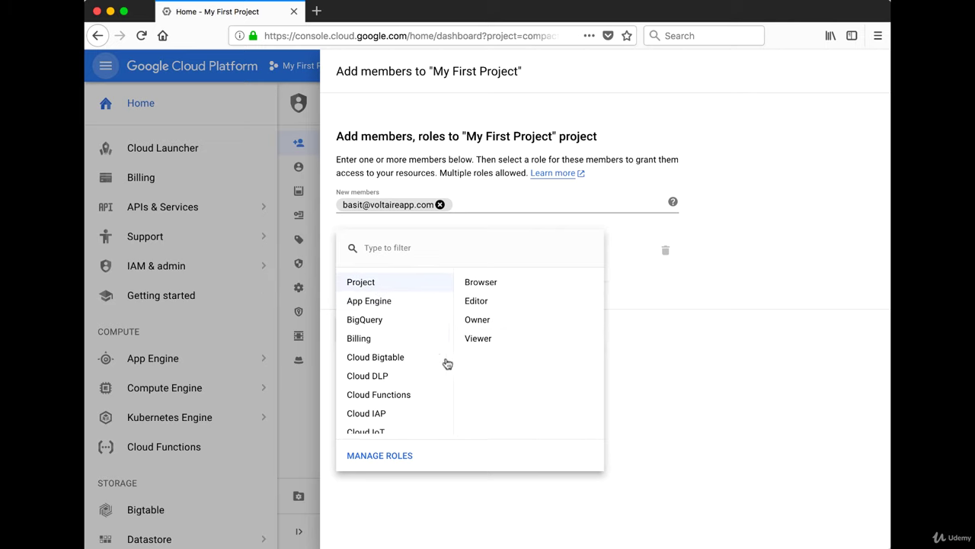
mouse_move(406, 307)
scroll(400, 339, down, 5)
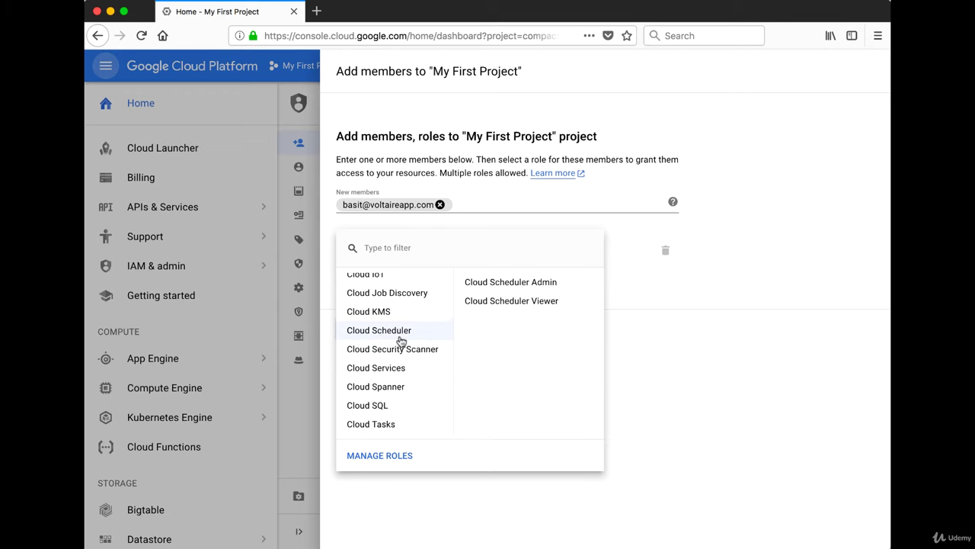
scroll(400, 358, down, 1)
mouse_move(397, 371)
scroll(397, 372, down, 4)
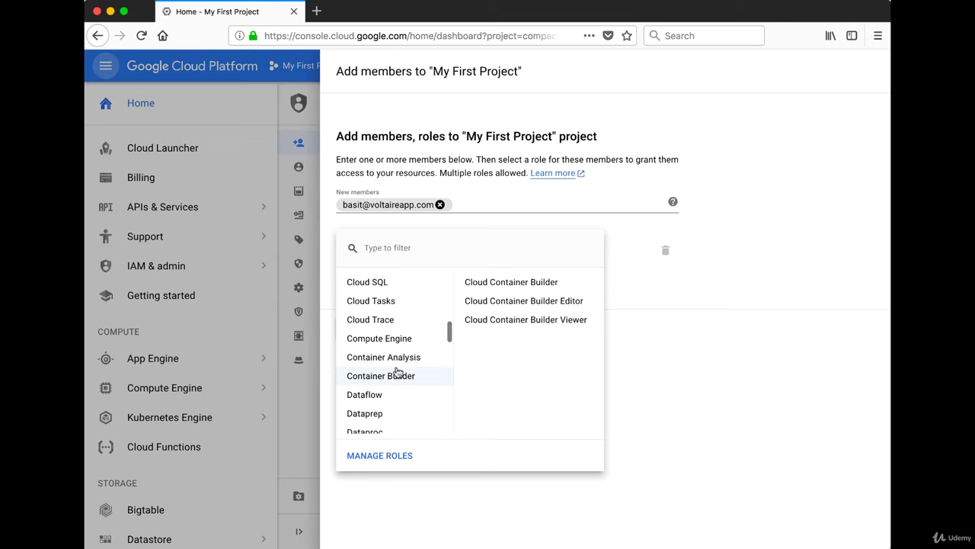
scroll(398, 370, up, 9)
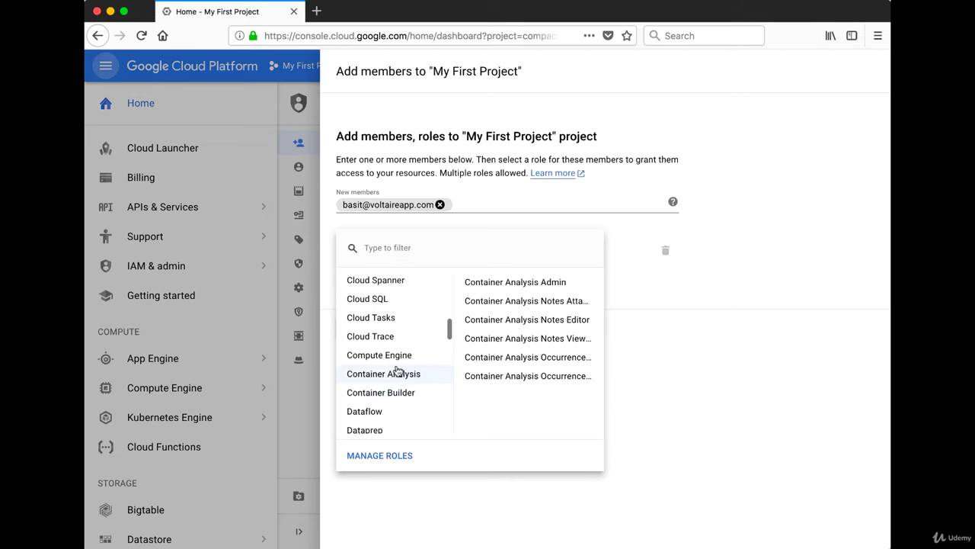
scroll(400, 376, up, 2)
mouse_move(398, 347)
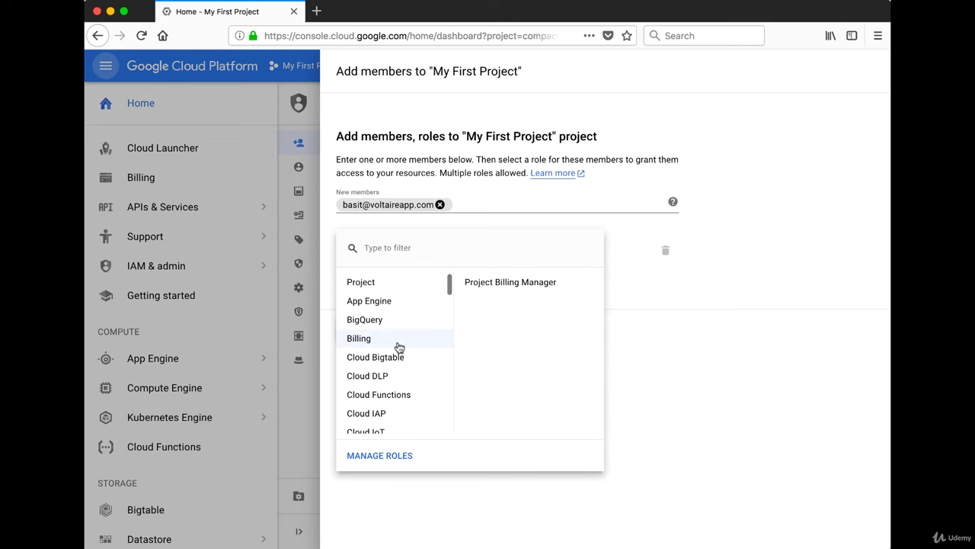
scroll(399, 346, down, 3)
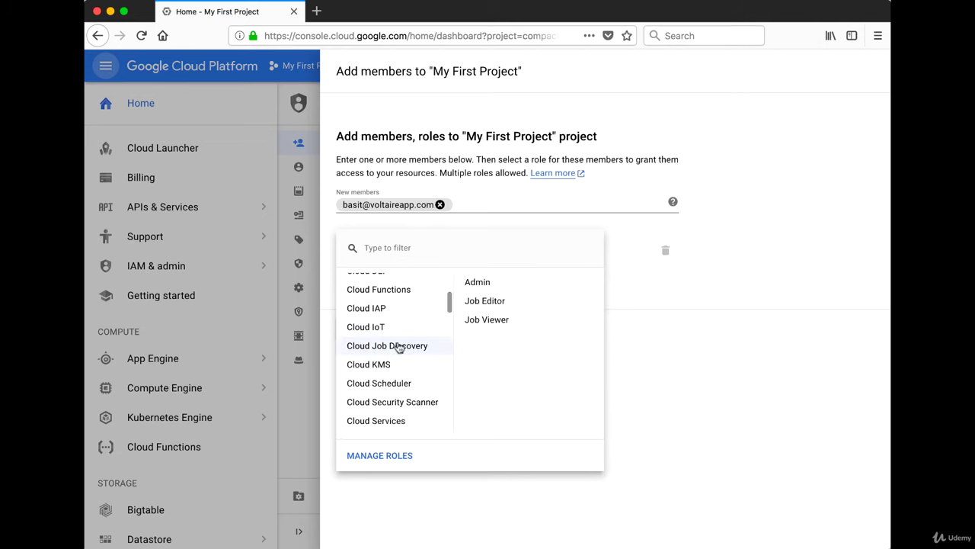
scroll(399, 347, down, 3)
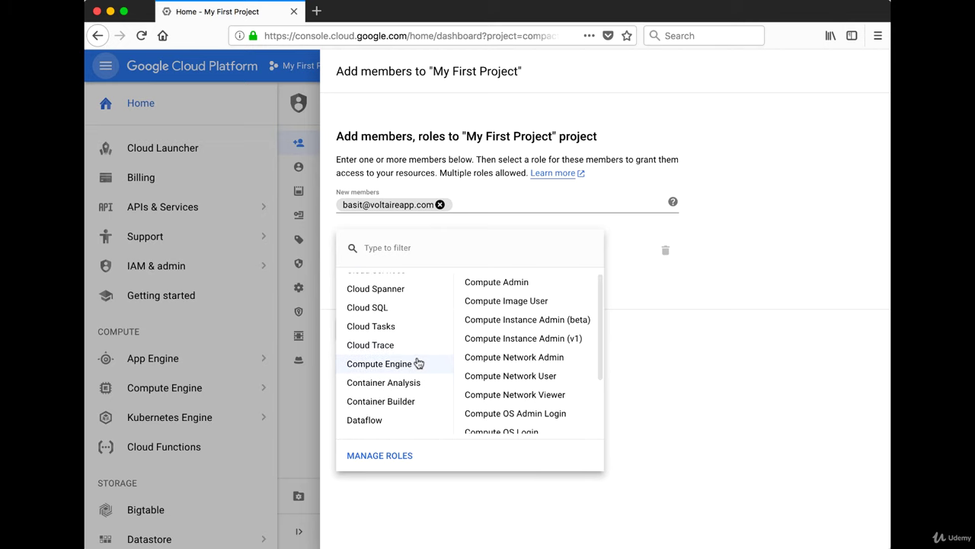
mouse_move(430, 345)
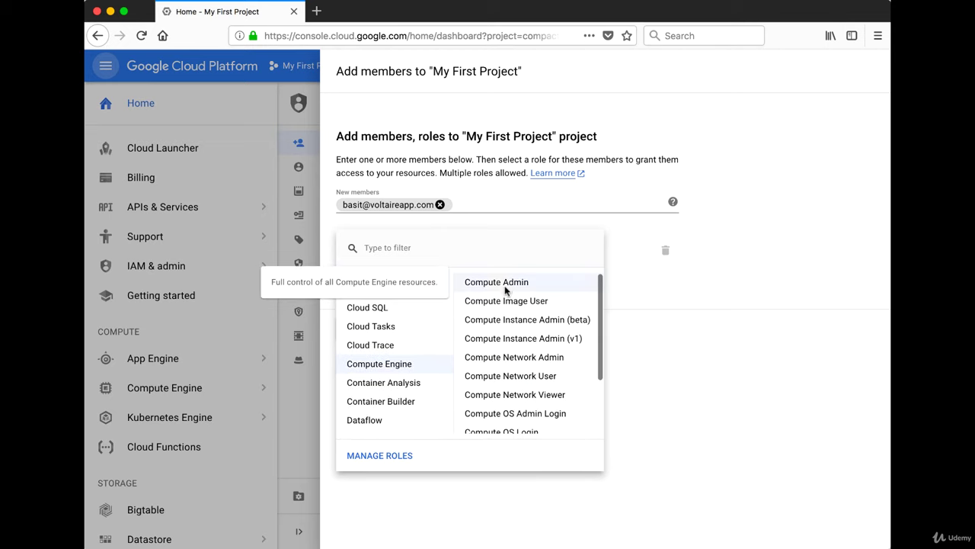
click(506, 288)
Save the Compute Admin member to the project and go to Billing.
click(353, 341)
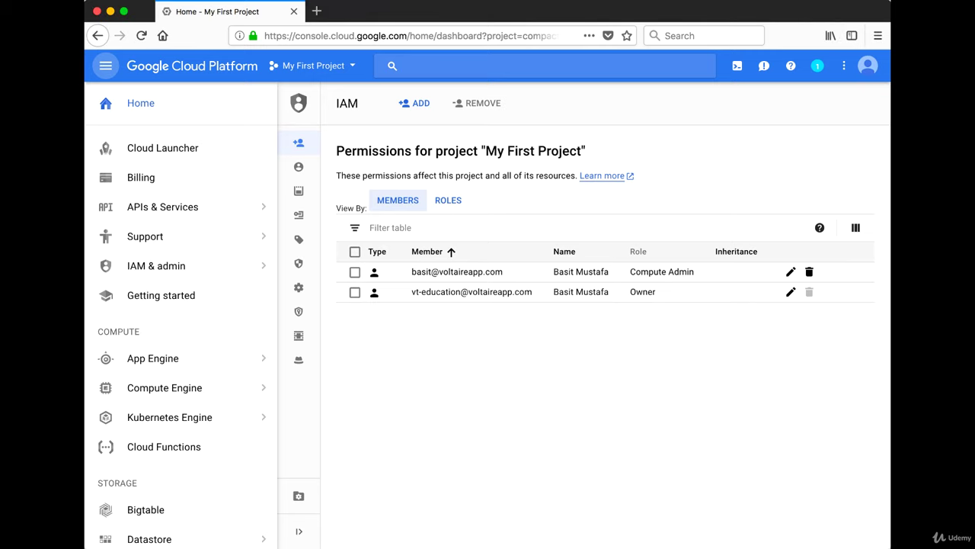
click(148, 184)
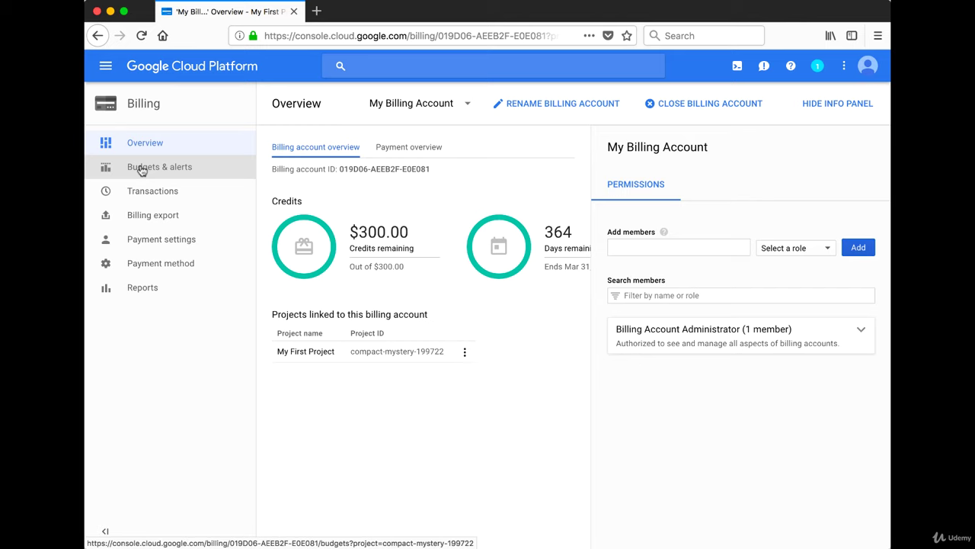
Open Budgets & alerts for My Billing Account.
click(142, 169)
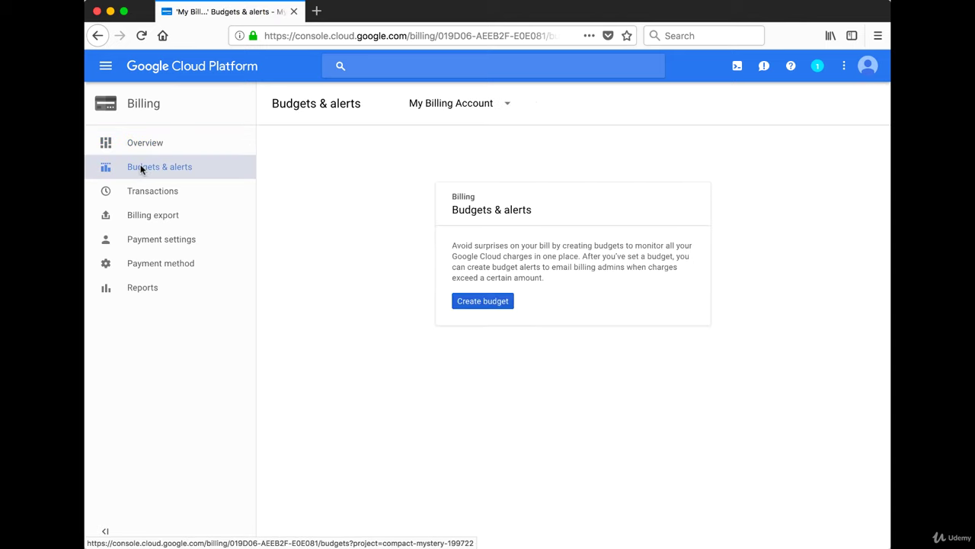
Start a new budget named 'Test Budget' that tracks My First Project.
click(487, 303)
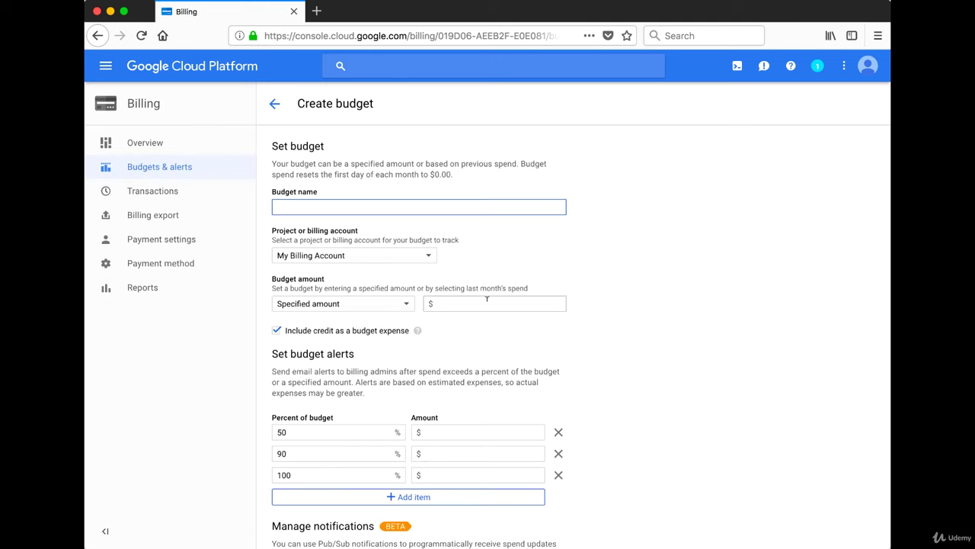
click(350, 202)
text(Test Budget)
click(366, 257)
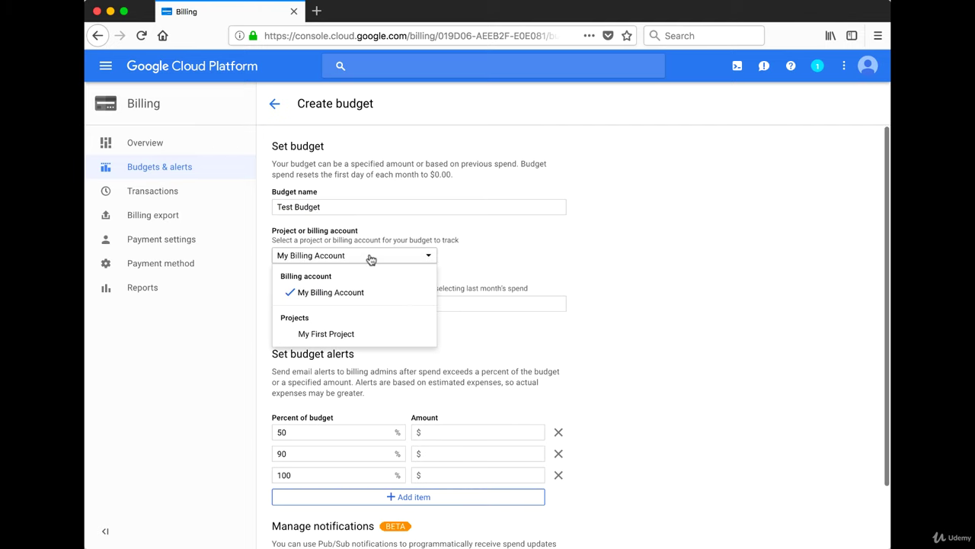
click(356, 339)
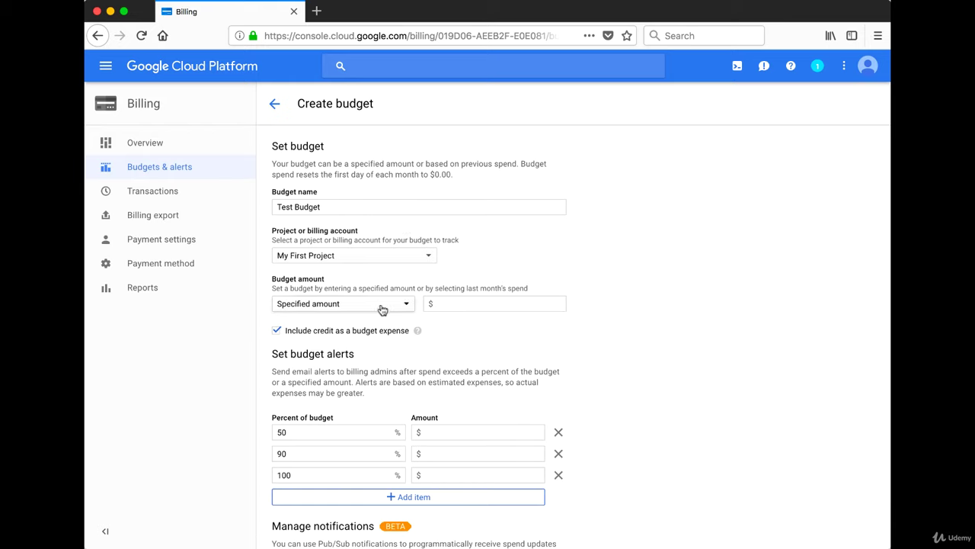
Keep a specified amount of $10 for the budget and save it.
click(382, 310)
click(381, 307)
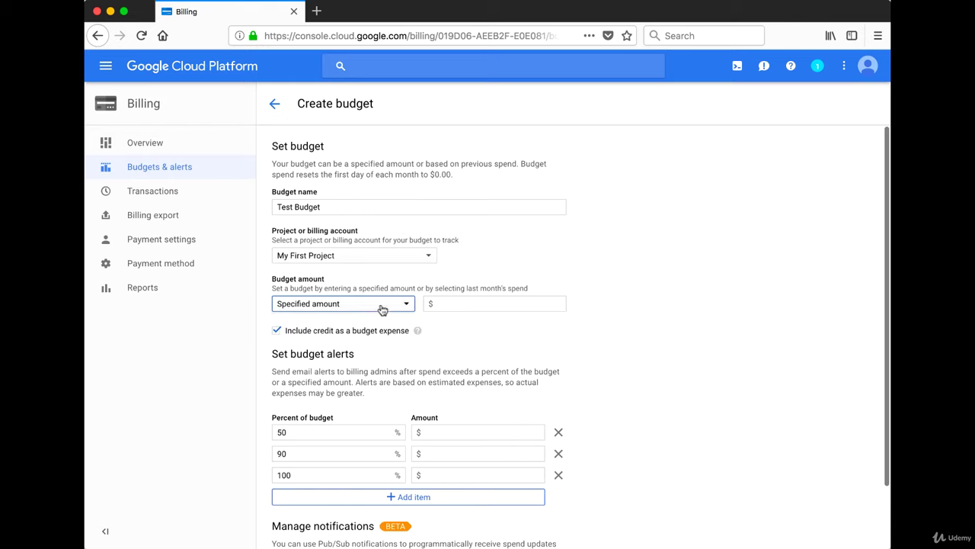
click(477, 302)
text(10)
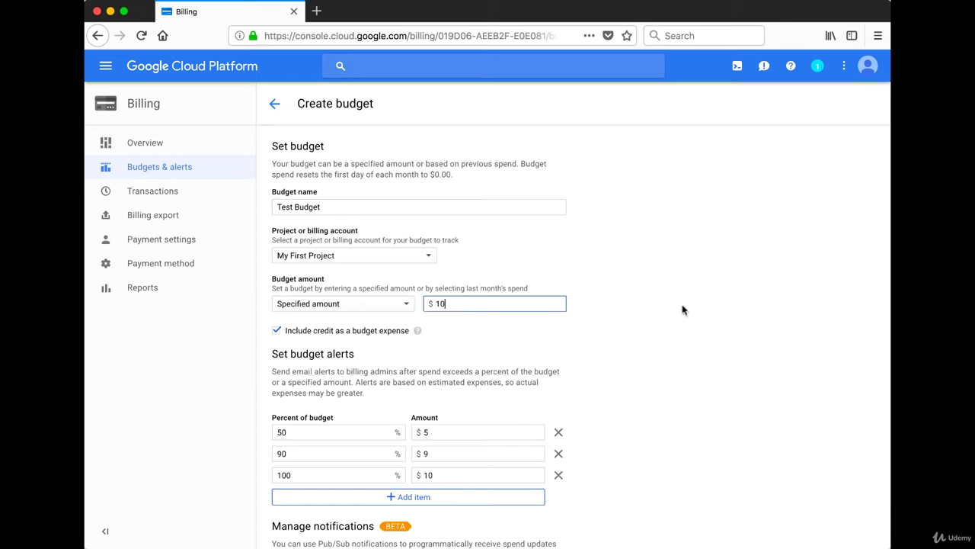
click(683, 309)
scroll(403, 363, down, 2)
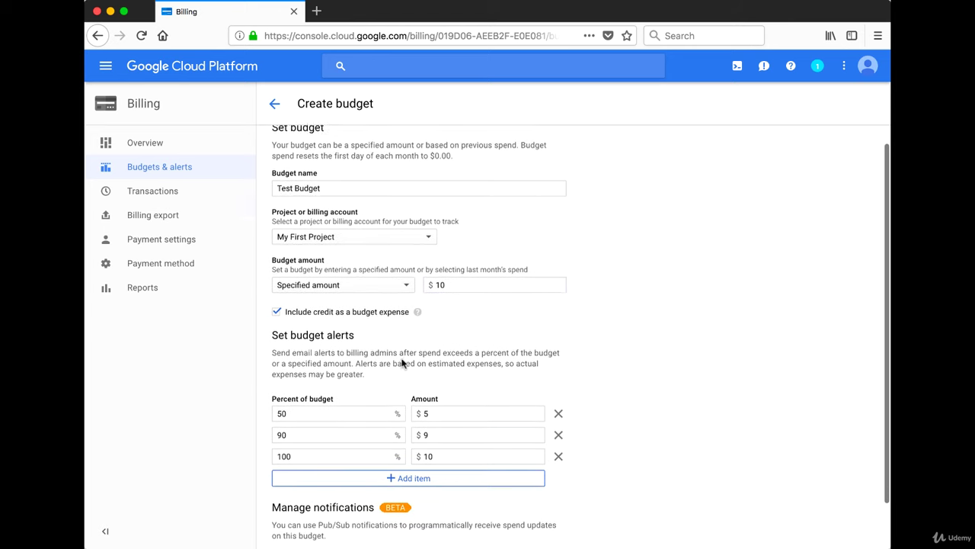
scroll(403, 363, down, 3)
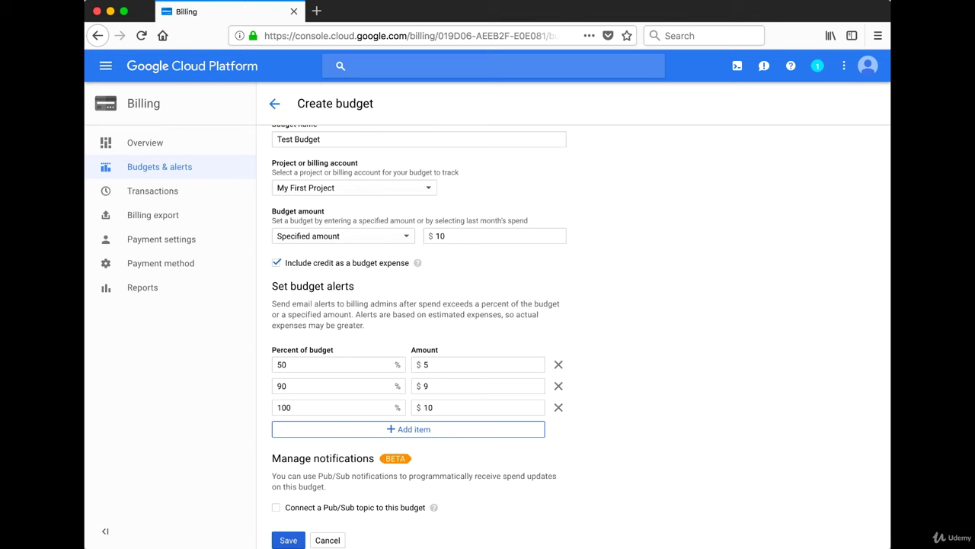
click(293, 540)
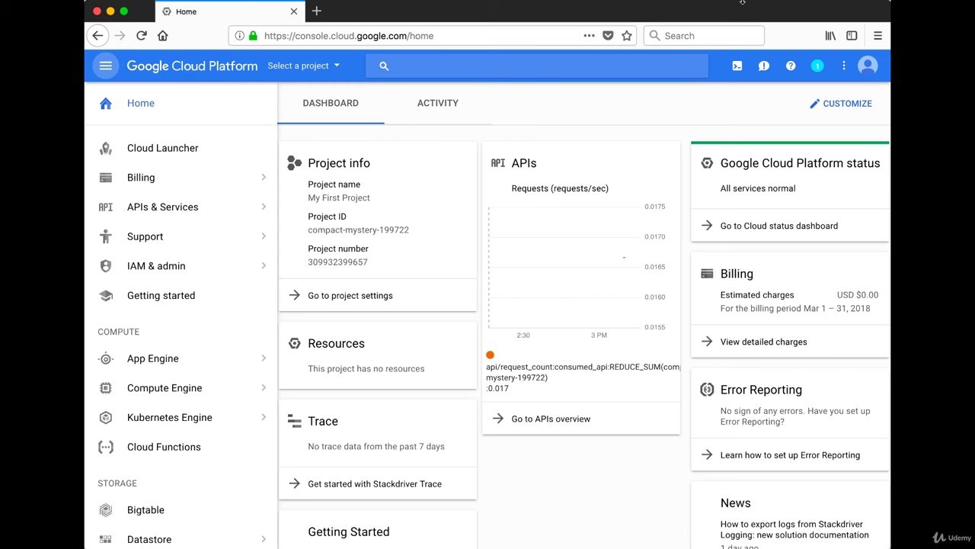
Activate Cloud Shell from the top toolbar.
click(737, 66)
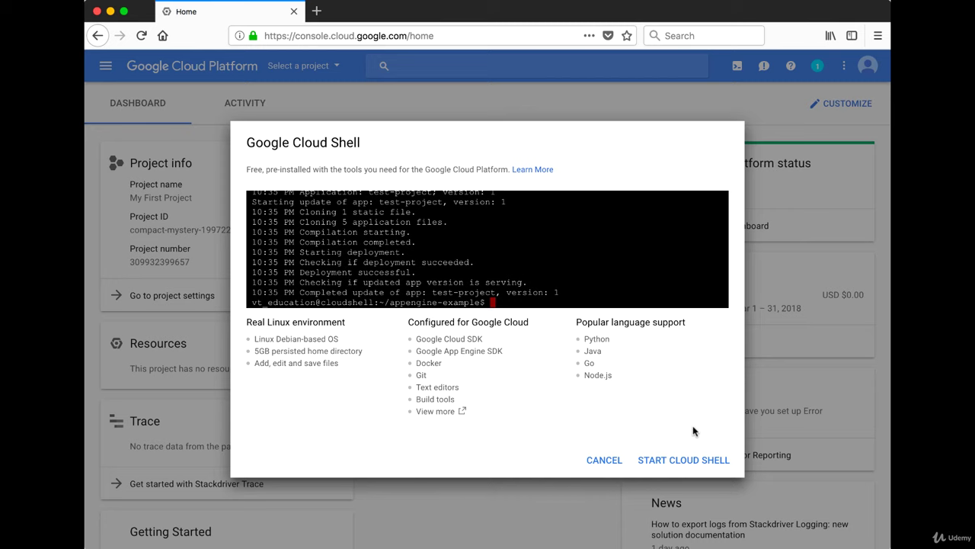
Start the Cloud Shell session and run 'help' to print its usage guide.
click(693, 462)
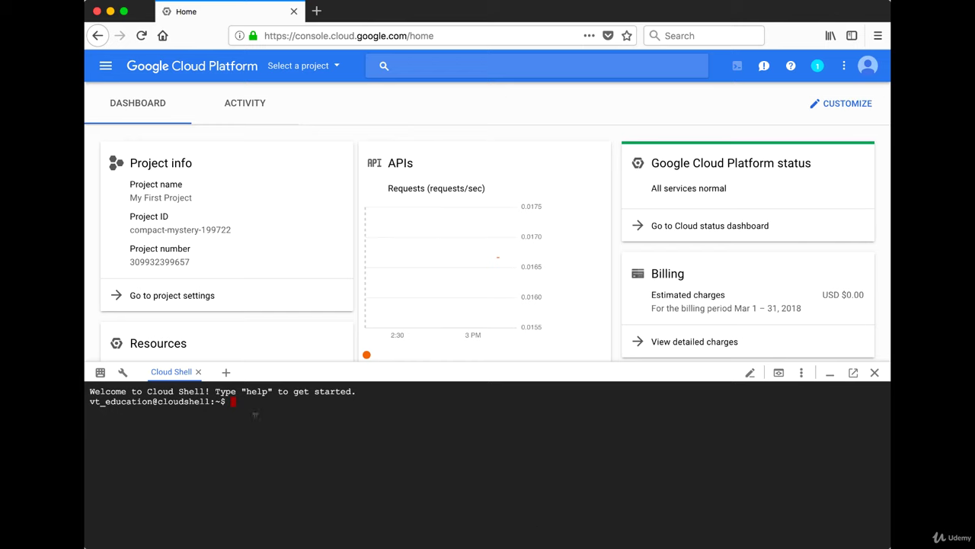
text(help)
key(Return)
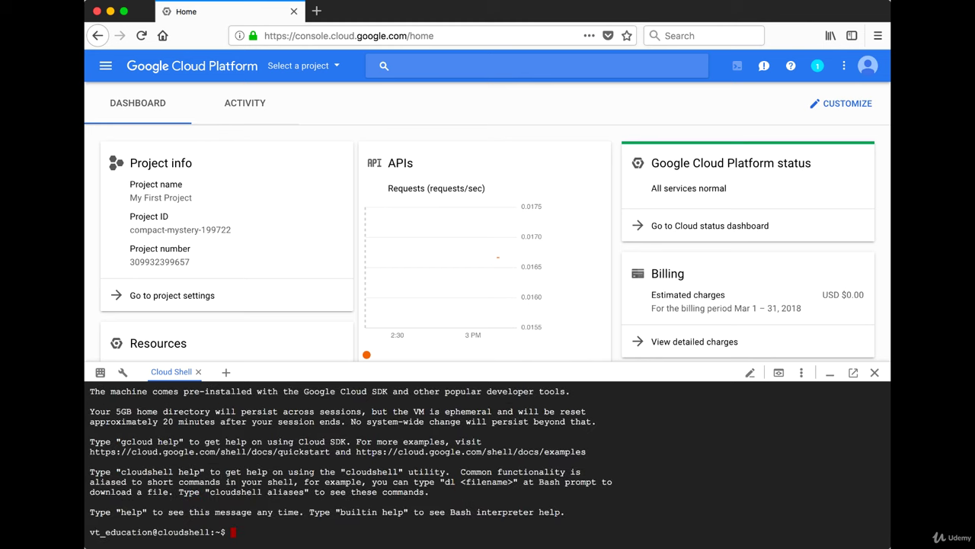
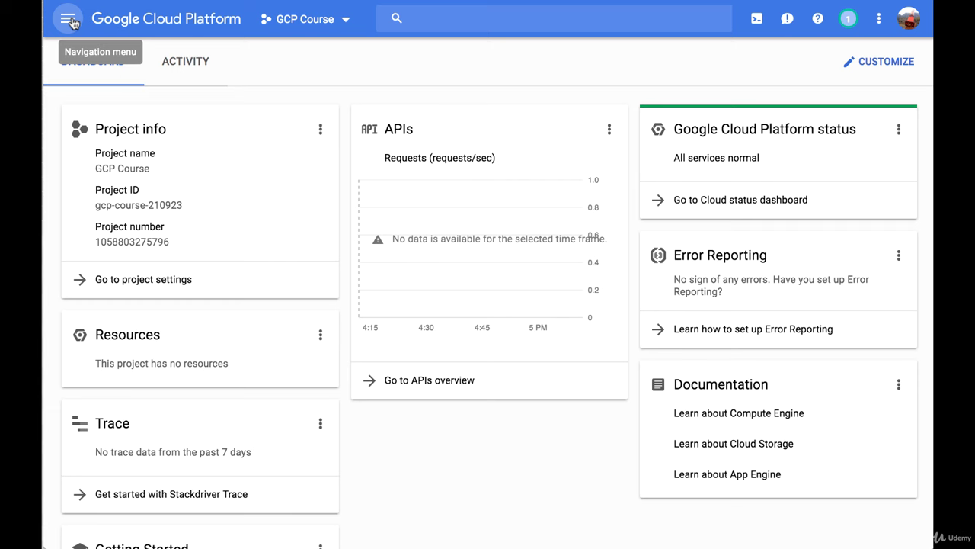
click(73, 23)
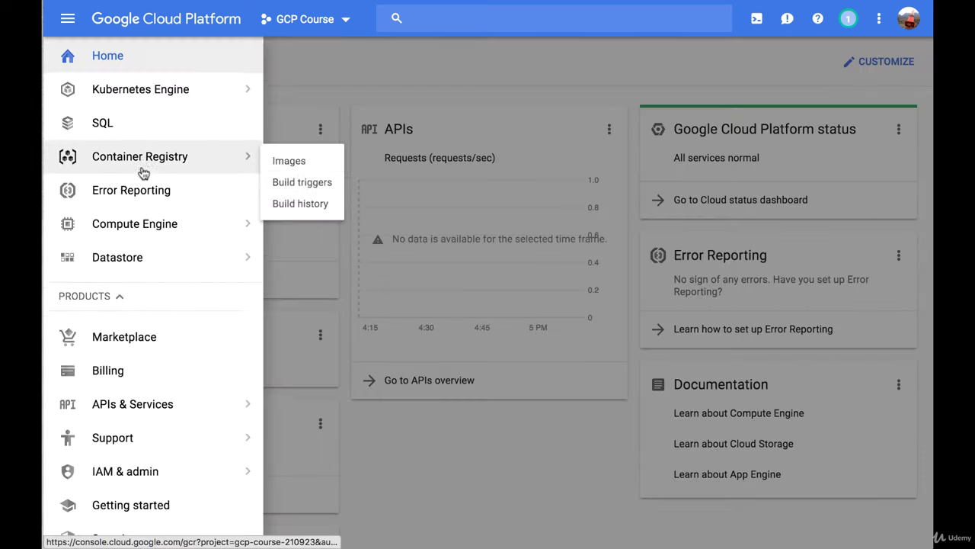
scroll(142, 173, down, 1)
scroll(141, 173, up, 2)
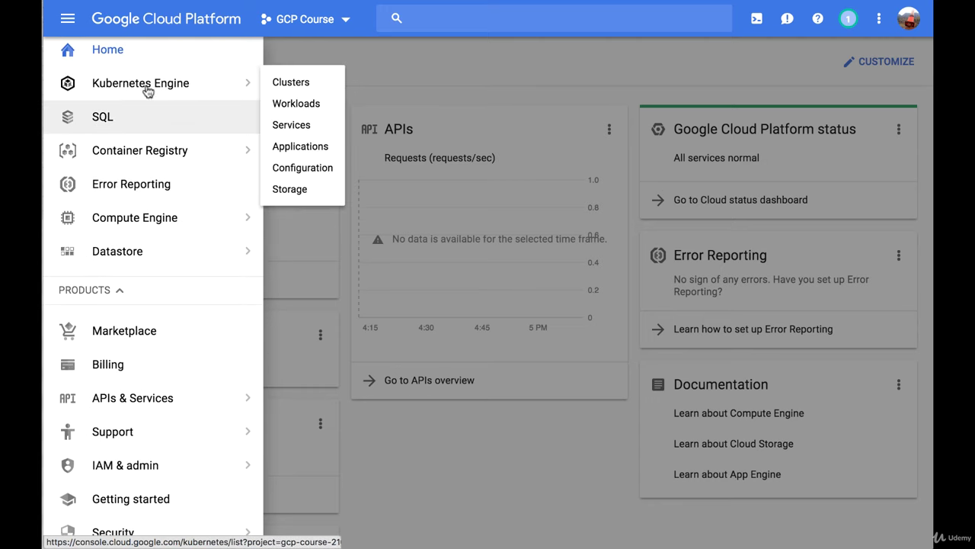
mouse_move(149, 90)
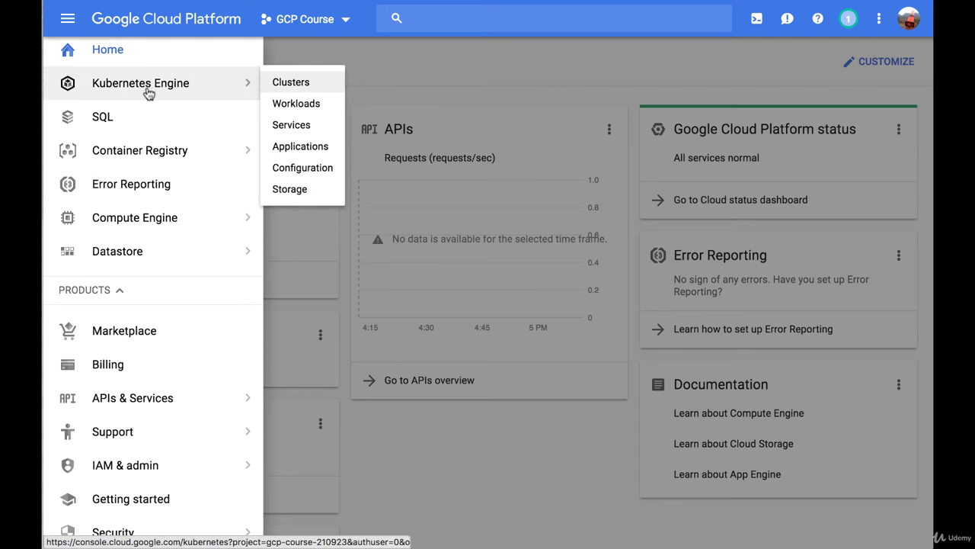
scroll(133, 192, down, 4)
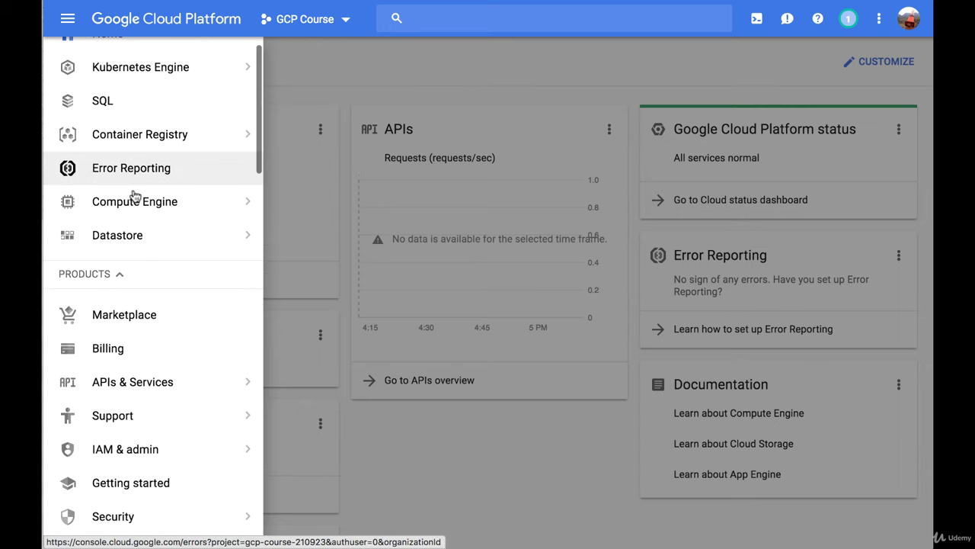
scroll(134, 196, down, 10)
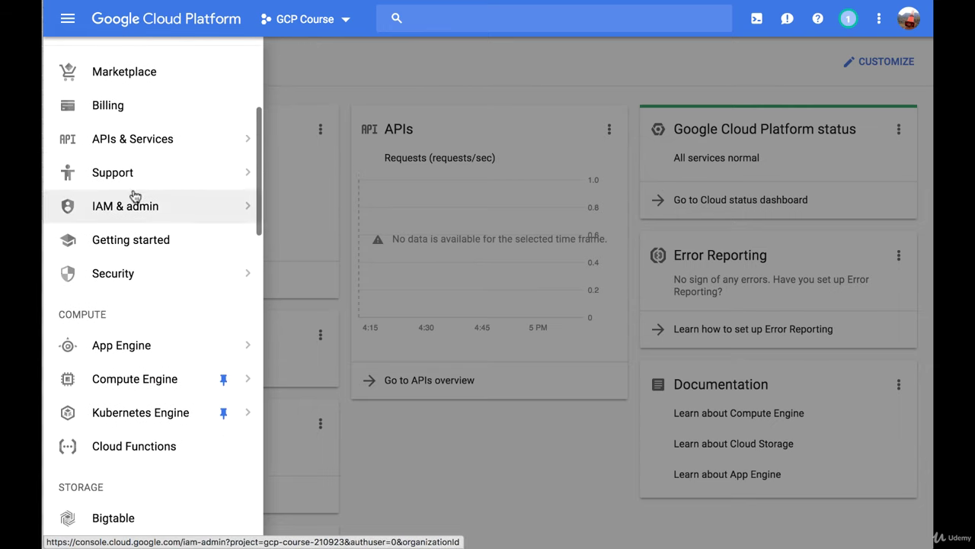
scroll(133, 196, down, 3)
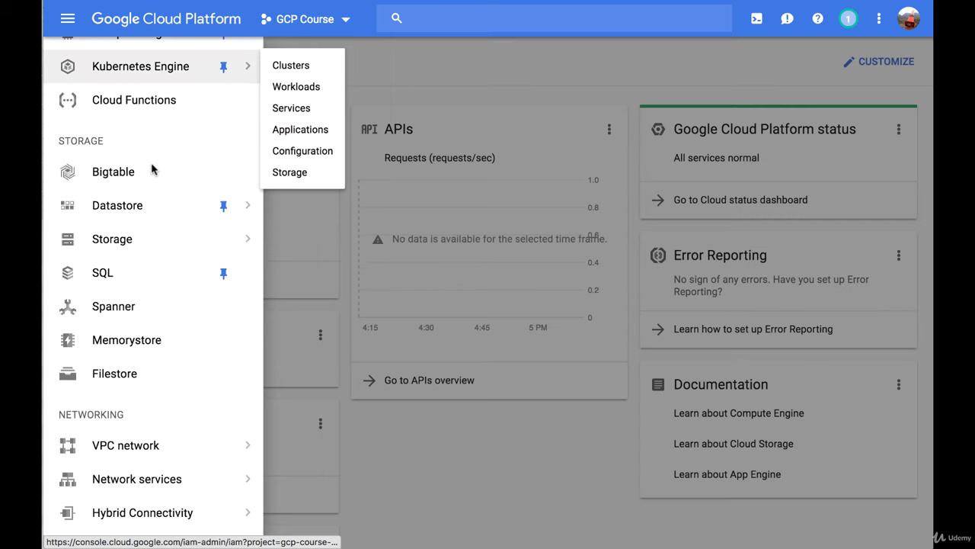
scroll(152, 169, up, 1)
scroll(153, 169, up, 1)
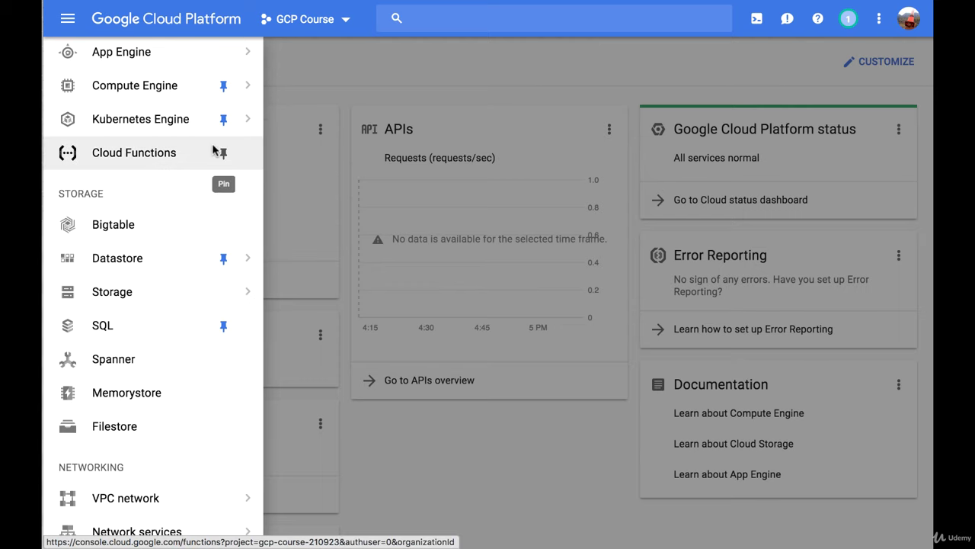
scroll(211, 148, up, 5)
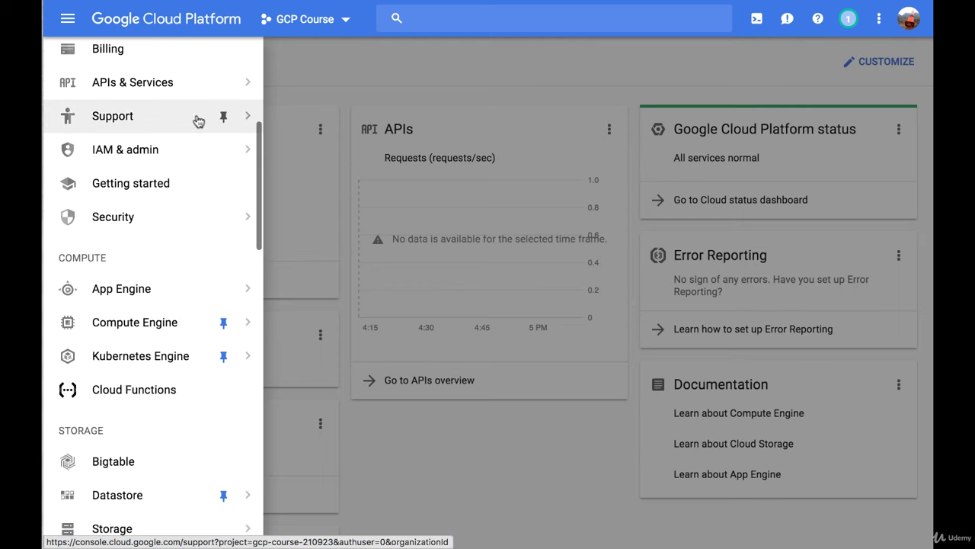
scroll(198, 122, up, 7)
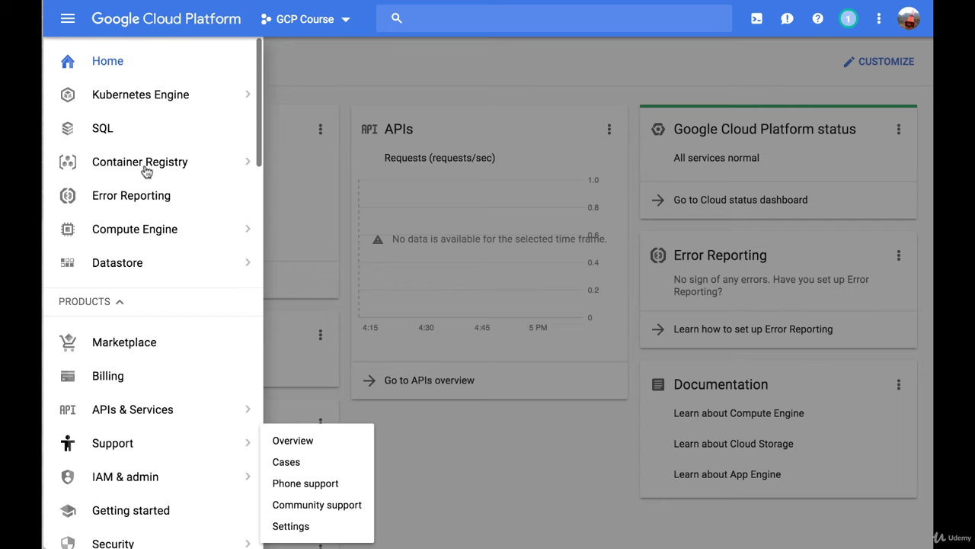
click(477, 16)
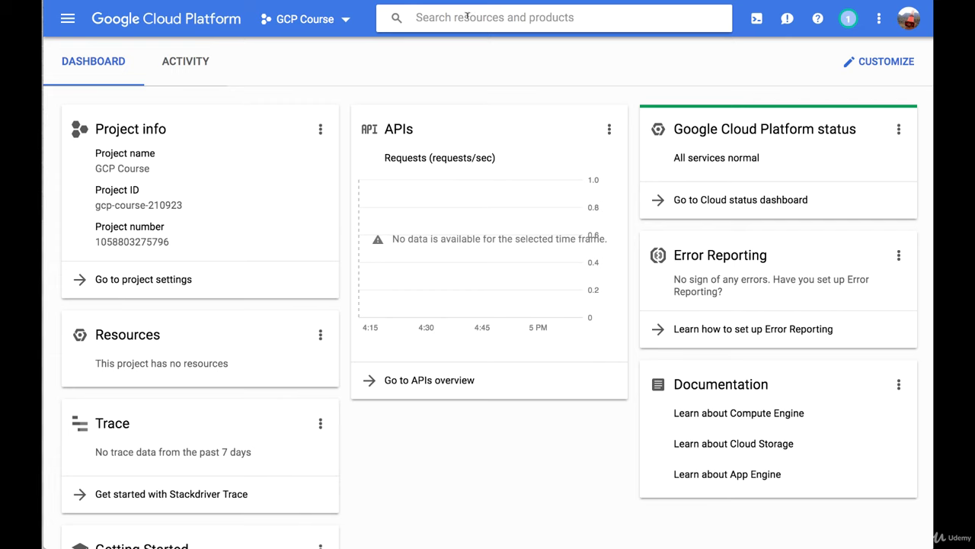
Search for 'compute engine' and go to the Compute Engine VM instances page.
text(compute en)
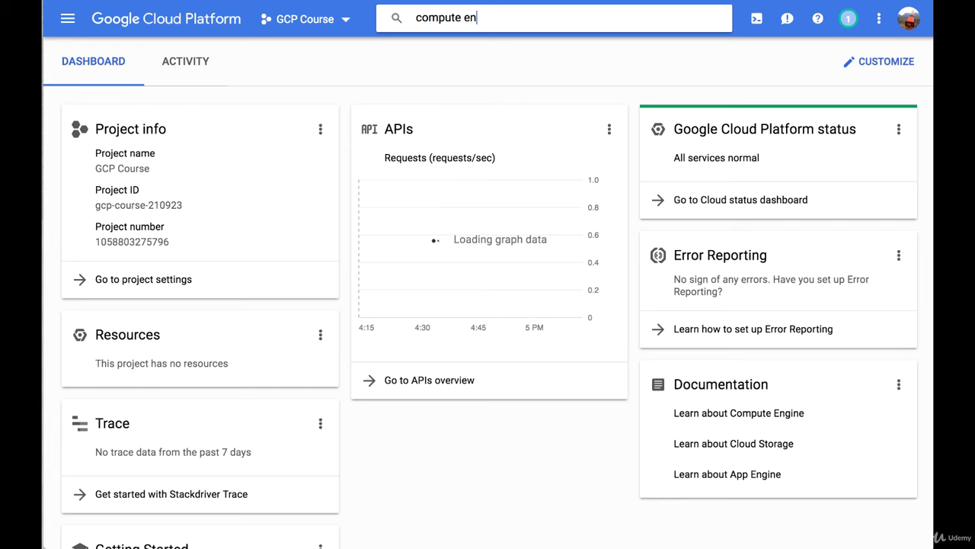
text(gine)
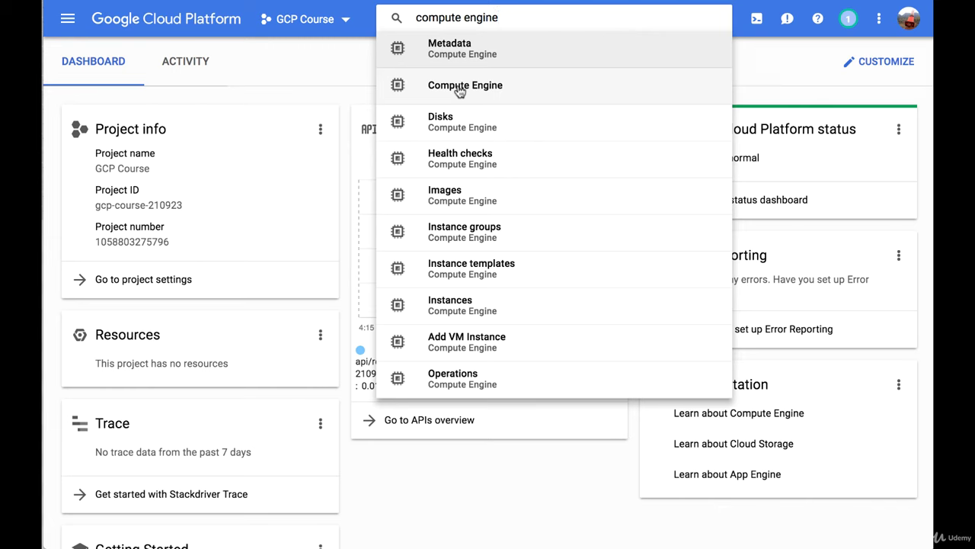
click(460, 92)
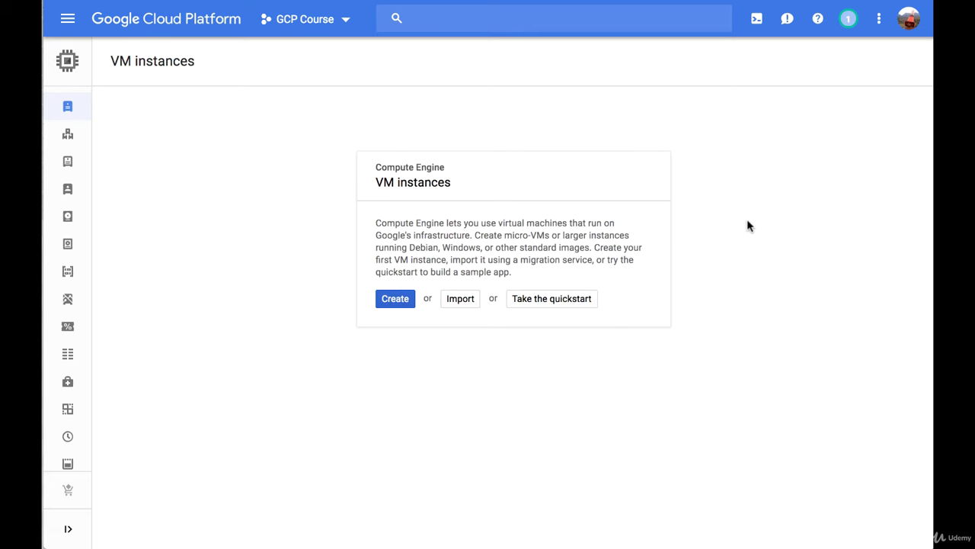
Start a new instance-1 and keep region us-east1 (South Carolina) with zone us-east1-b.
click(394, 300)
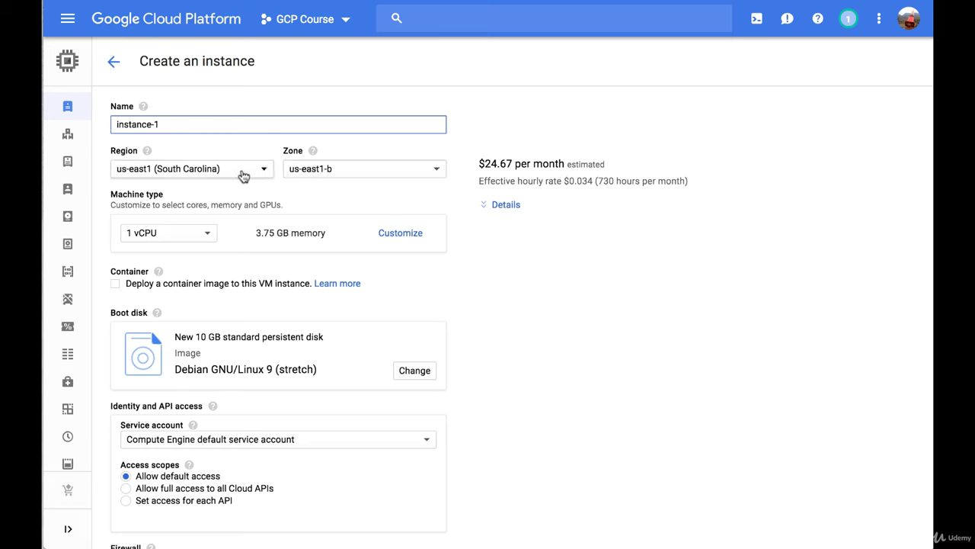
click(349, 178)
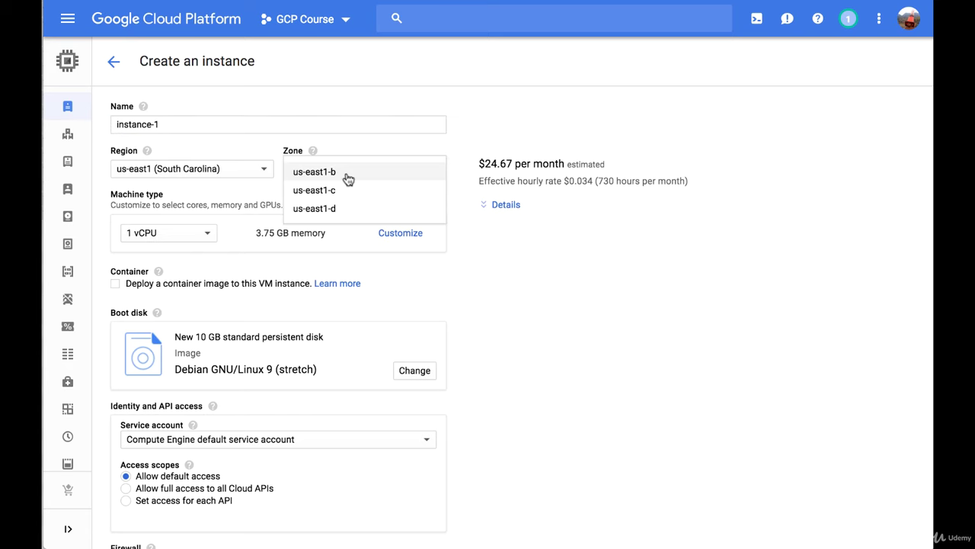
click(348, 179)
click(254, 173)
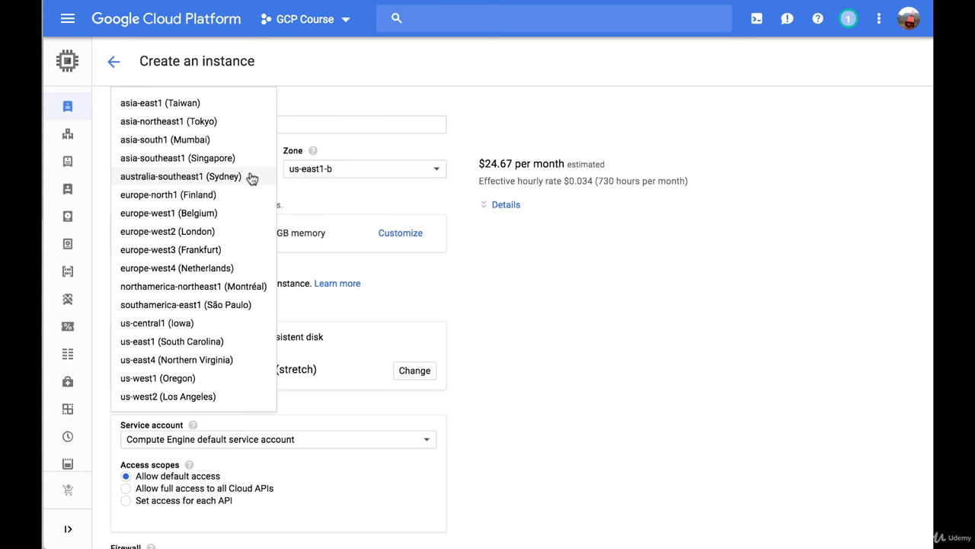
scroll(217, 219, down, 2)
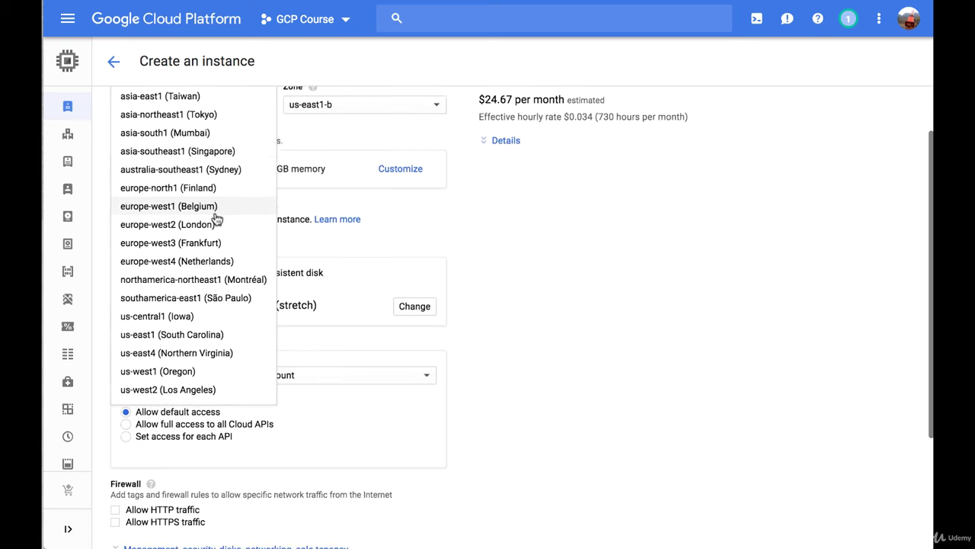
scroll(217, 219, up, 2)
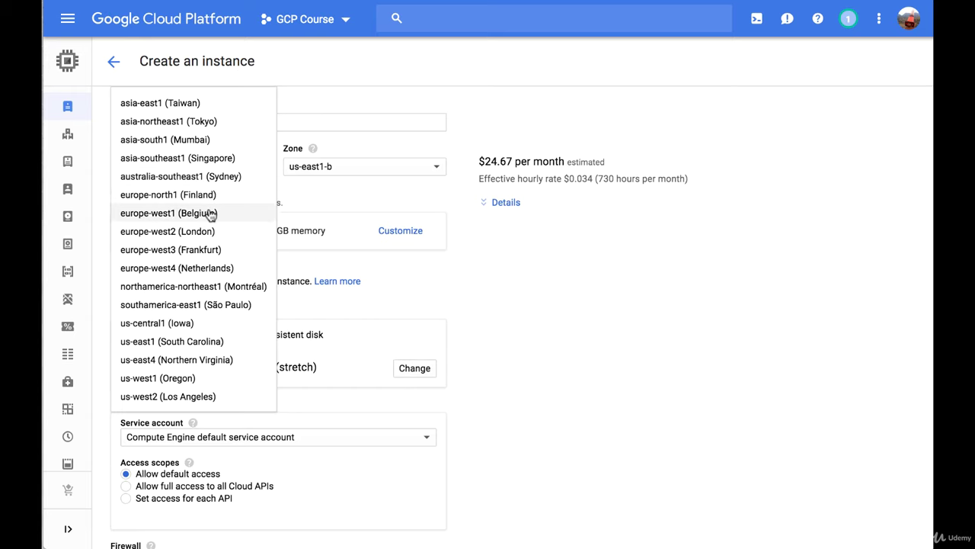
click(617, 340)
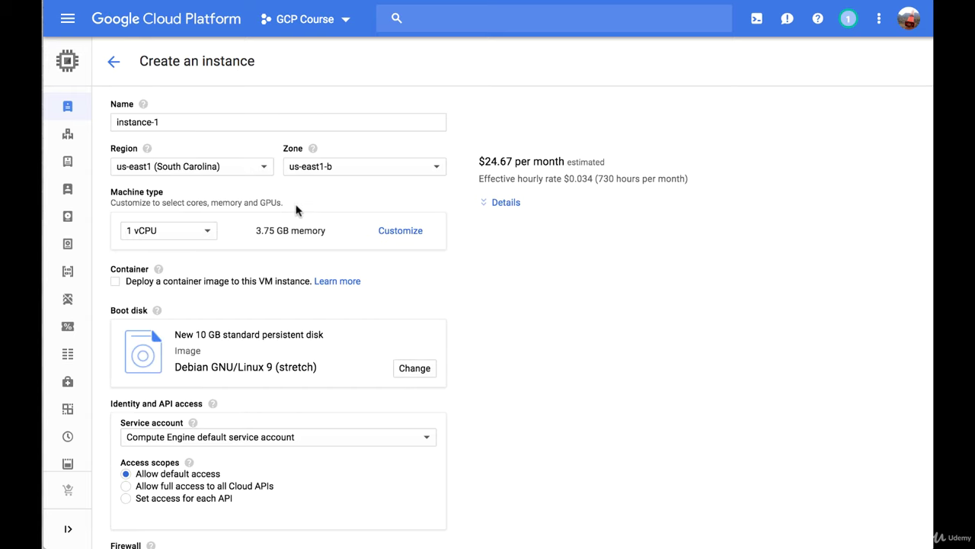
scroll(256, 218, down, 1)
scroll(256, 218, down, 2)
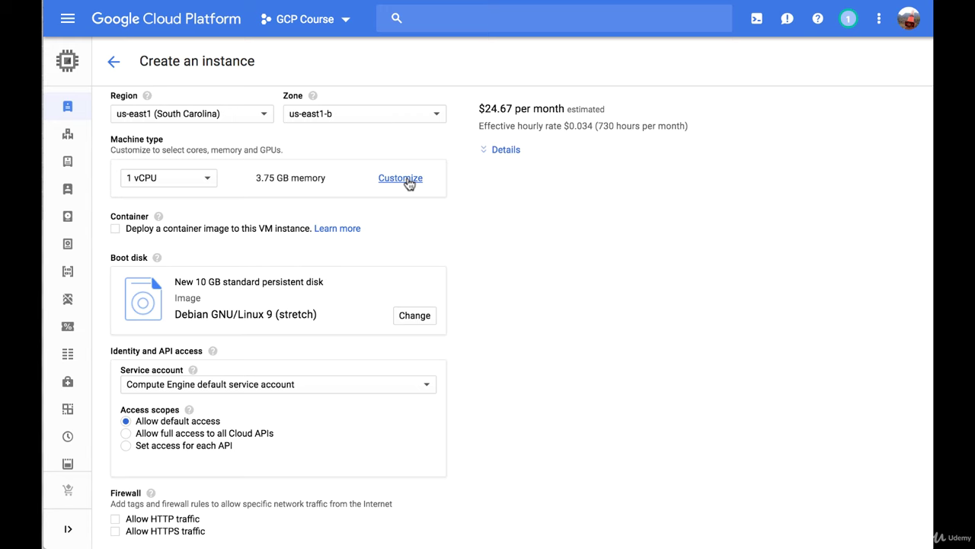
Review the predefined machine types, then switch to a custom type starting at 1 vCPU, 3.75 GB.
click(210, 180)
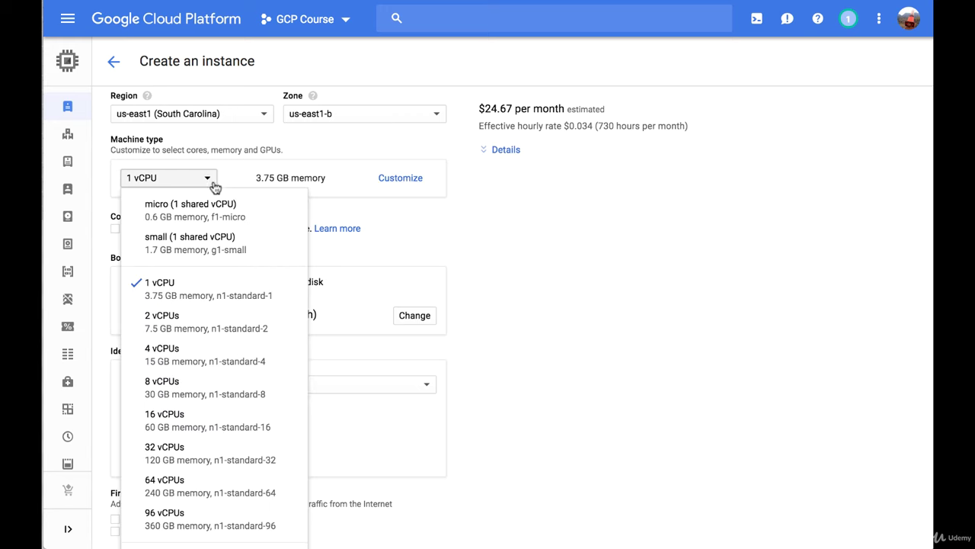
scroll(241, 337, down, 3)
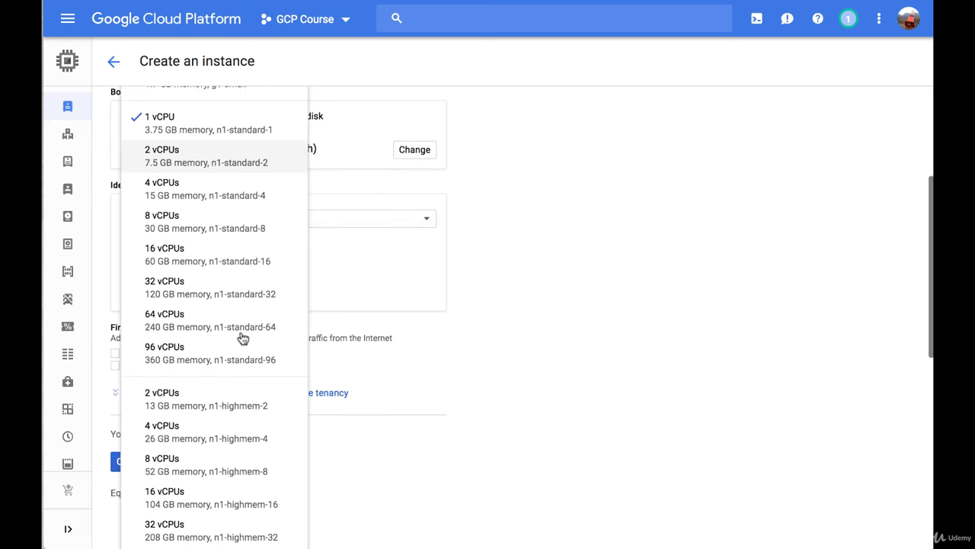
scroll(240, 337, down, 5)
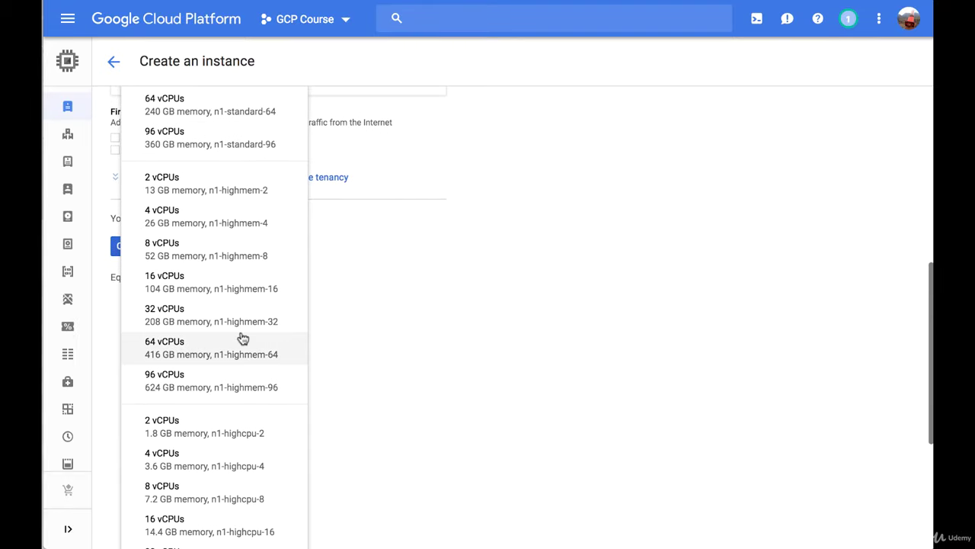
scroll(241, 338, up, 3)
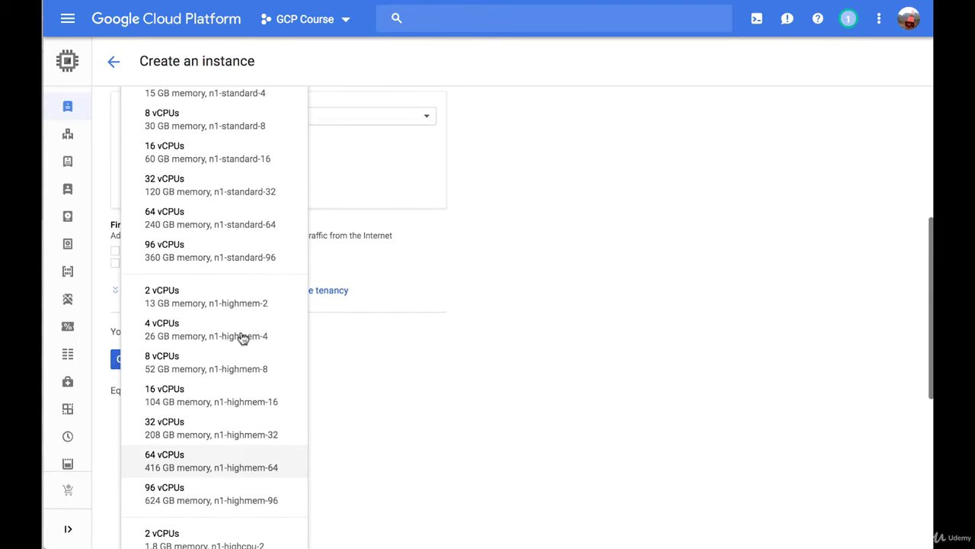
scroll(241, 337, up, 4)
scroll(240, 338, up, 3)
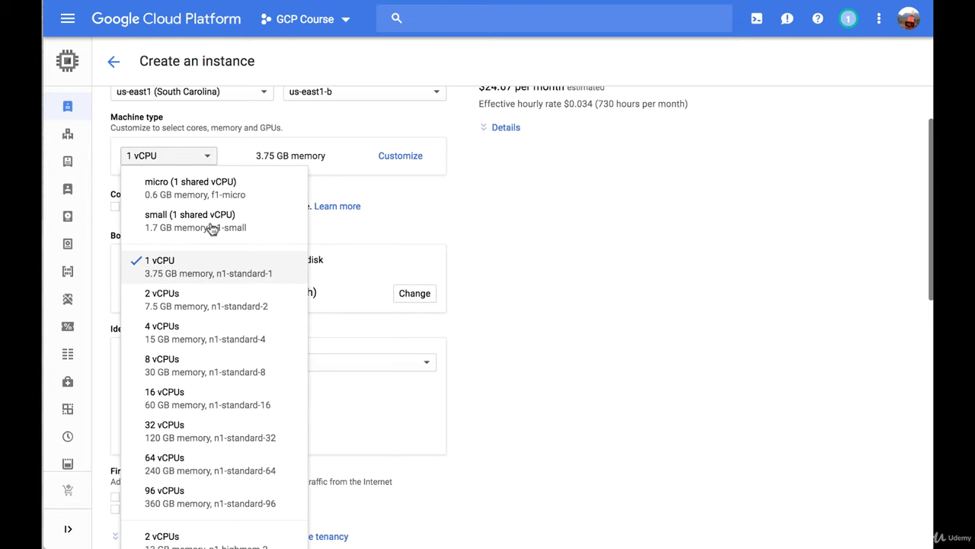
click(401, 156)
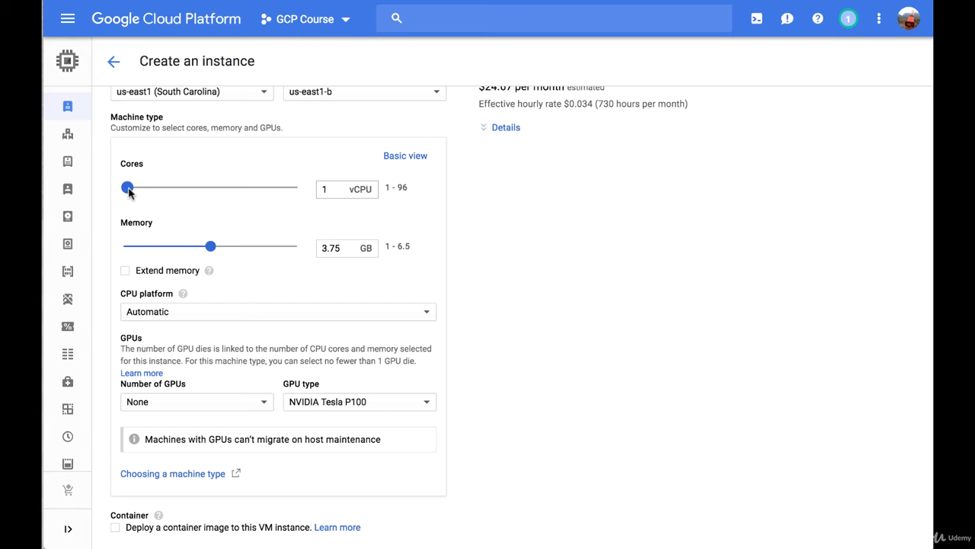
Set the custom machine to 44 vCPUs and 230 GB memory and view the $1,268.82 monthly breakdown.
drag(128, 192, 205, 194)
drag(213, 247, 262, 248)
scroll(549, 282, up, 2)
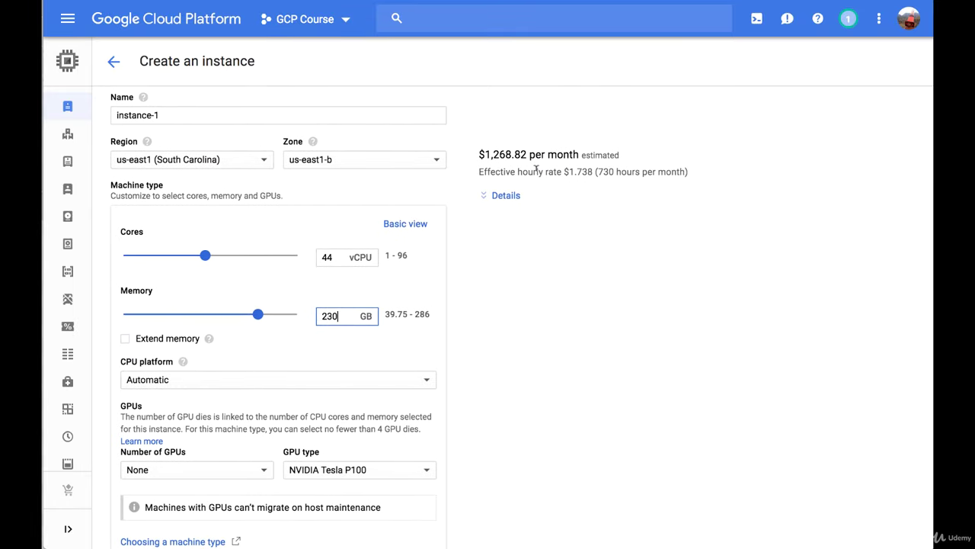
click(512, 196)
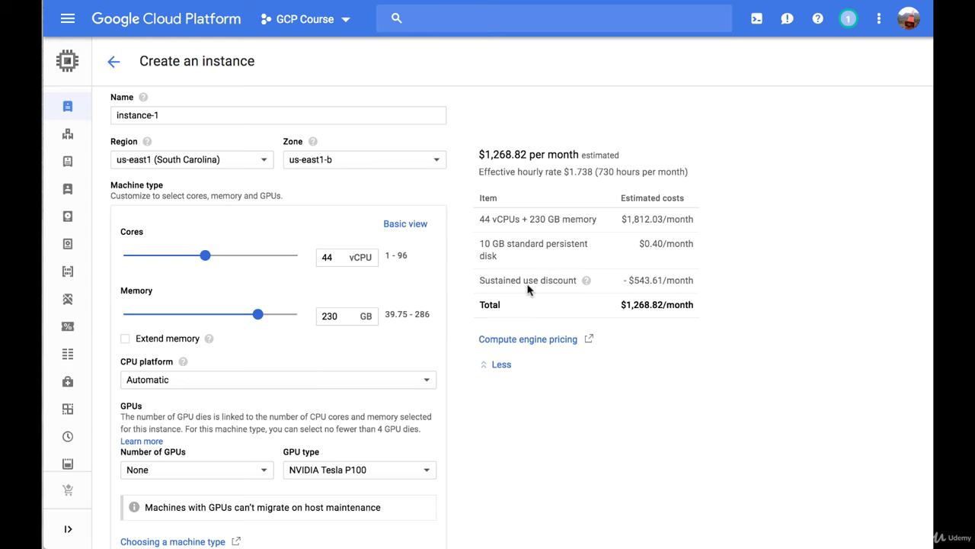
mouse_move(585, 282)
scroll(677, 370, down, 5)
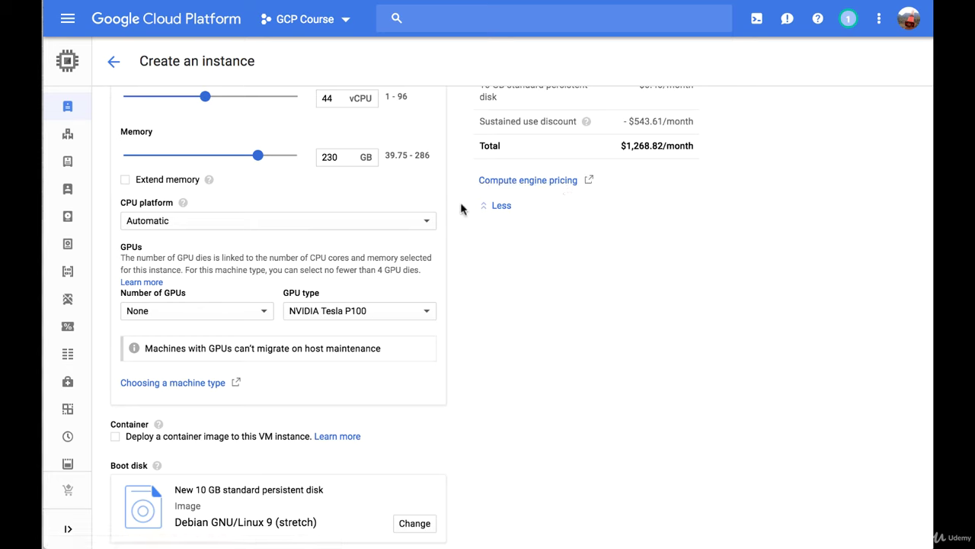
Change the CPU platform from Intel Broadwell or later to Intel Skylake or later.
click(424, 224)
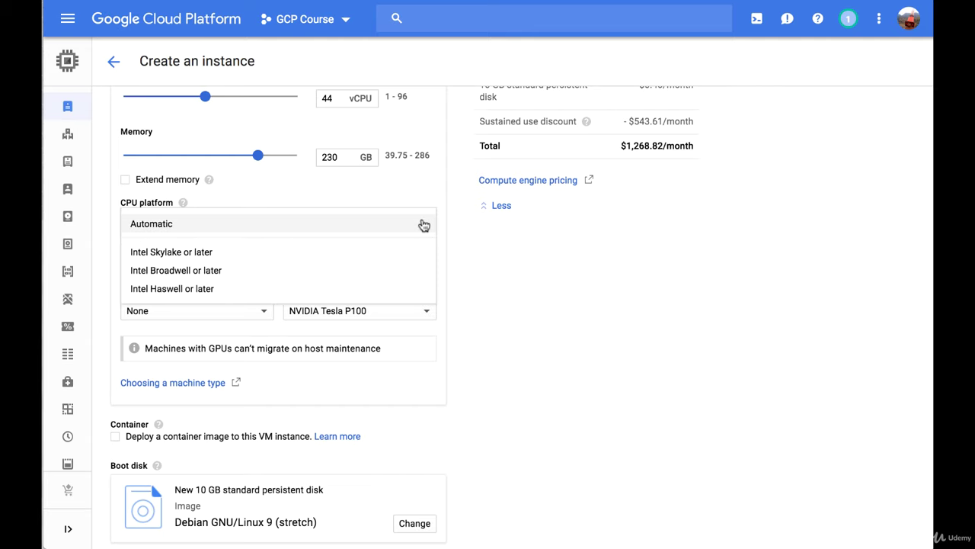
click(387, 268)
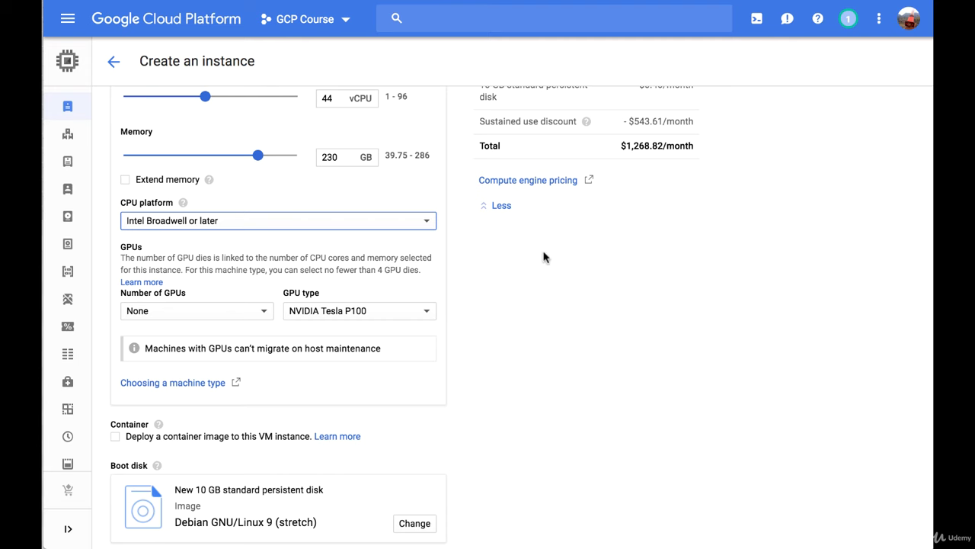
scroll(544, 257, up, 3)
scroll(544, 257, up, 1)
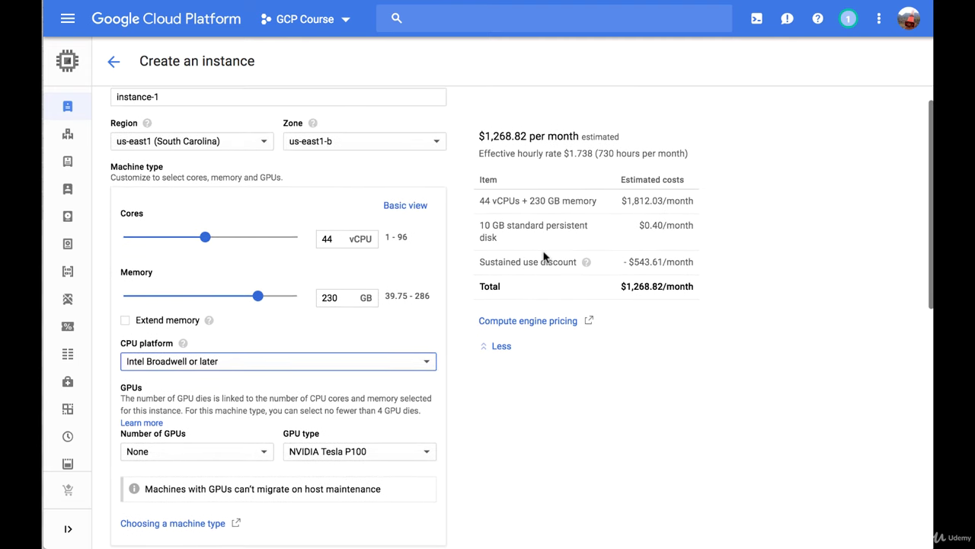
click(355, 363)
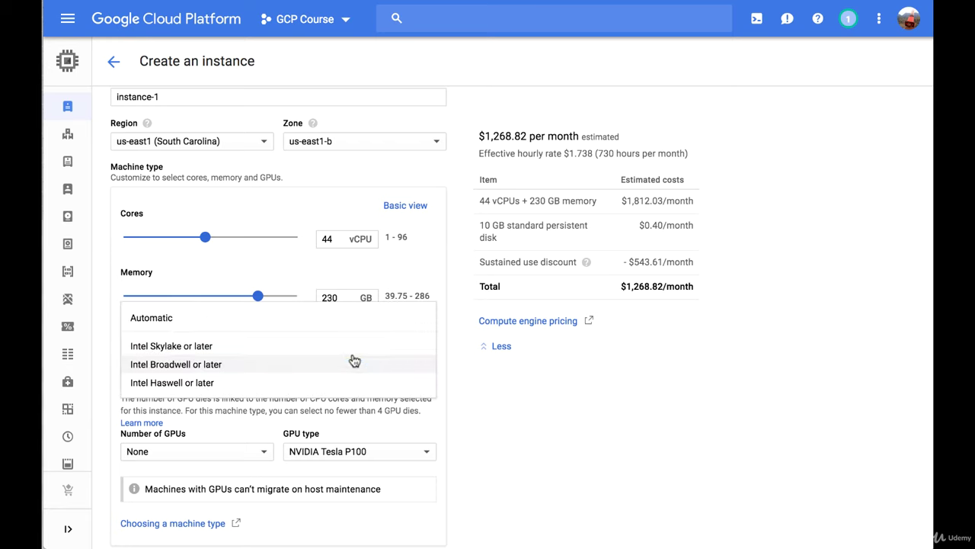
click(347, 347)
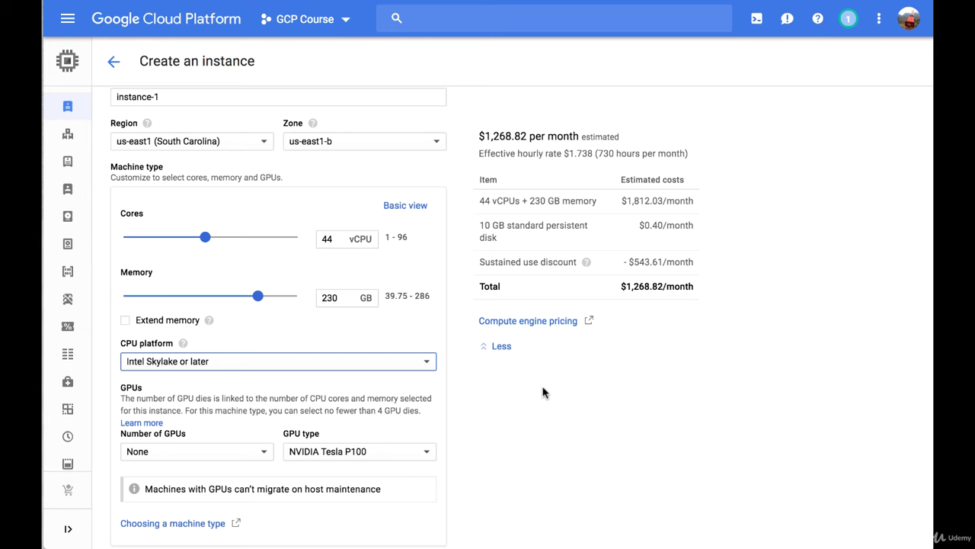
scroll(542, 391, down, 2)
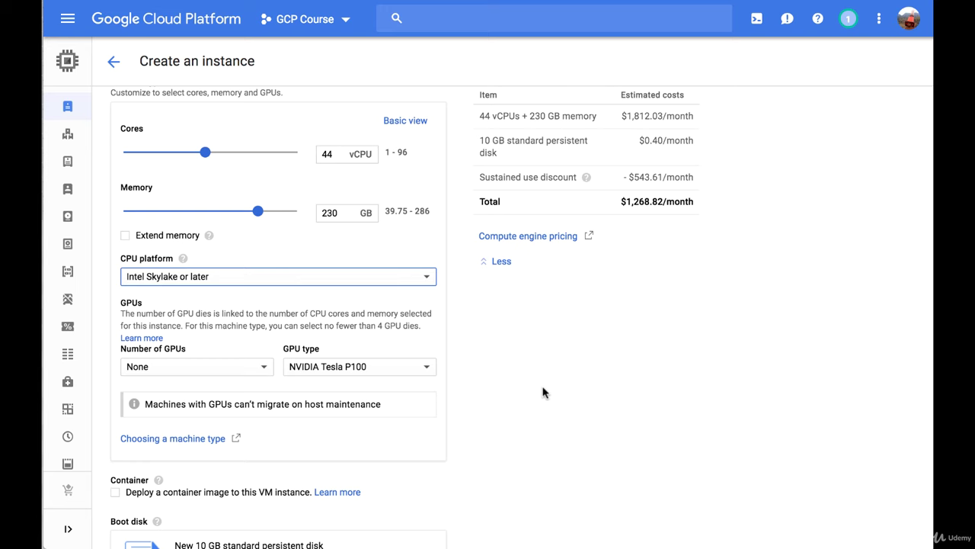
scroll(543, 389, down, 2)
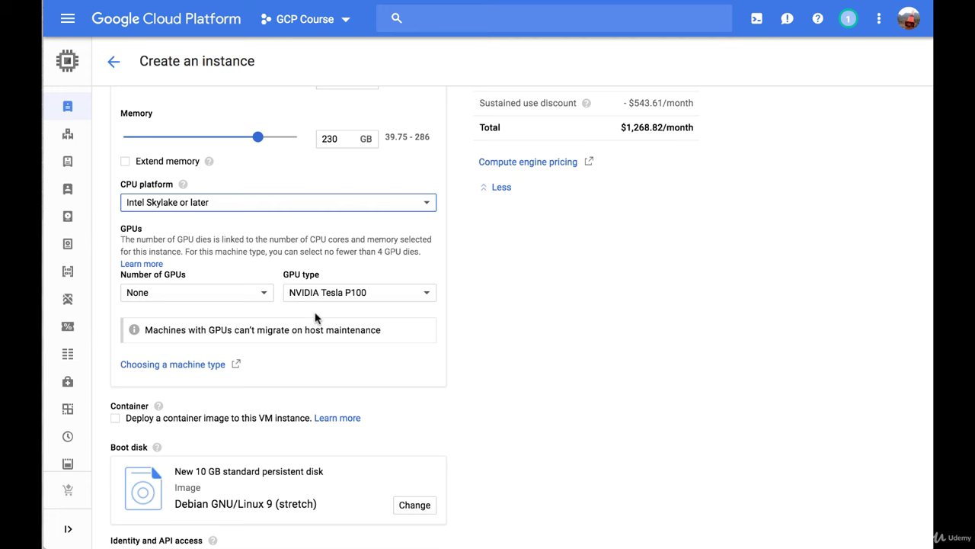
scroll(317, 318, down, 5)
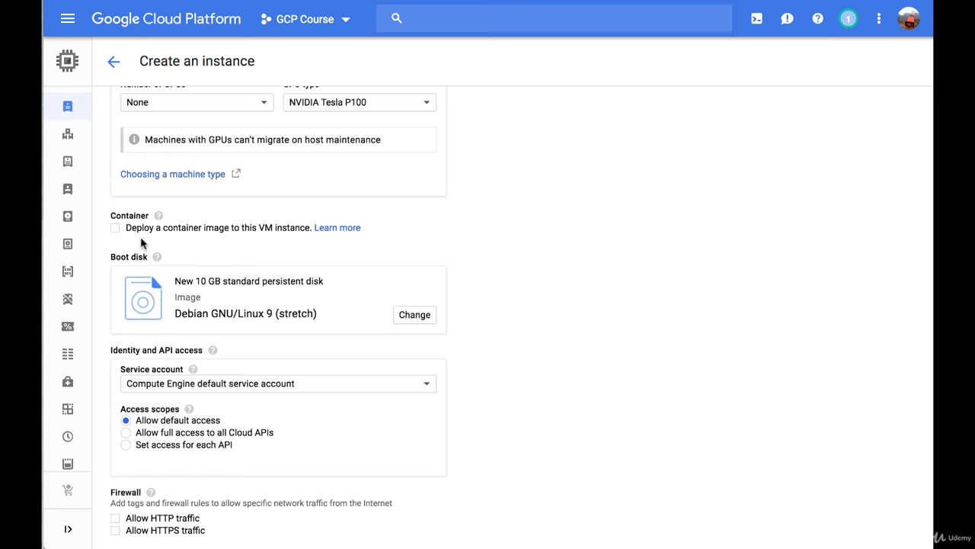
click(116, 229)
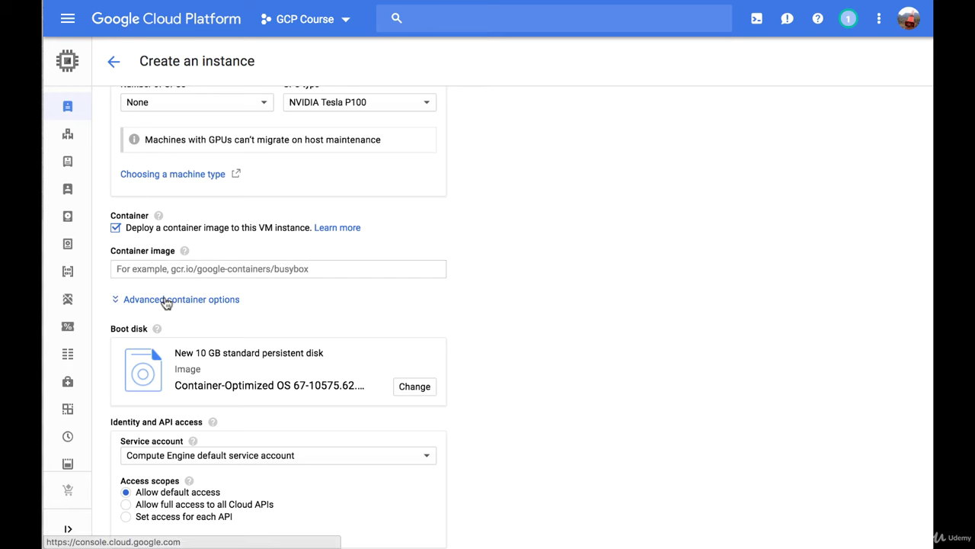
click(165, 301)
scroll(251, 315, down, 5)
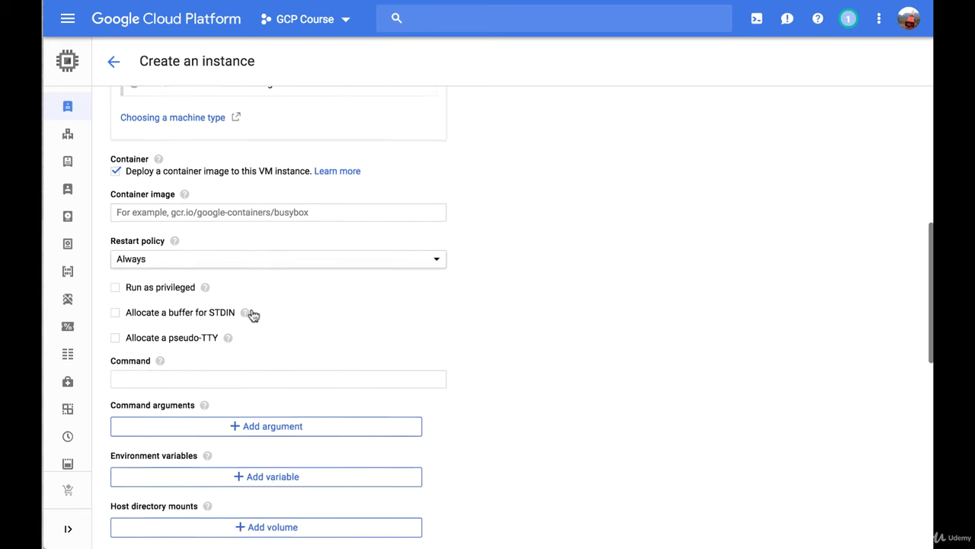
scroll(251, 314, down, 3)
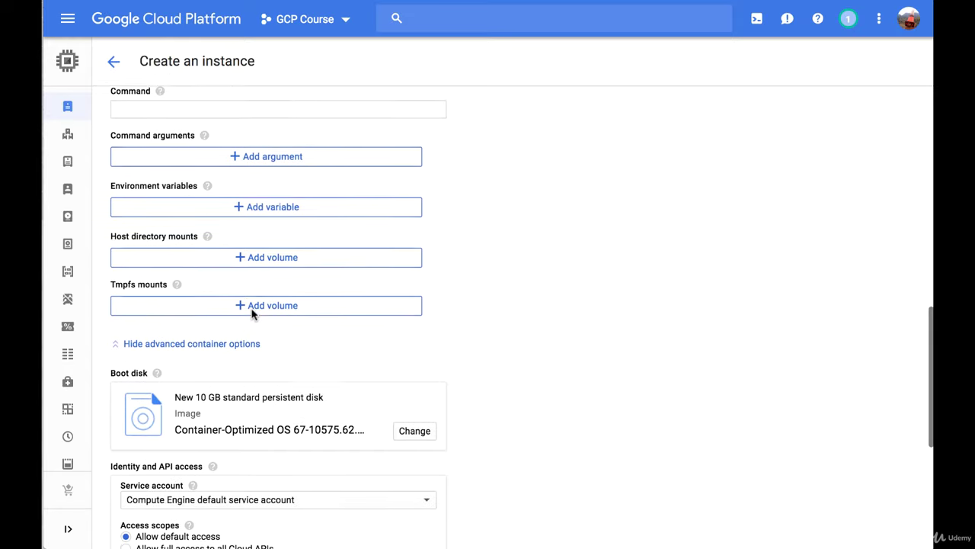
scroll(252, 314, up, 8)
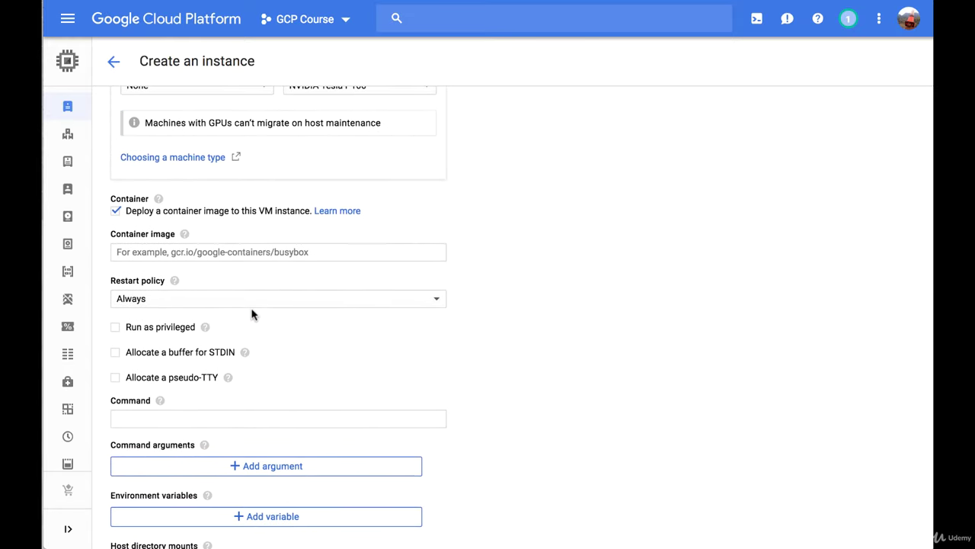
scroll(252, 314, up, 1)
click(119, 213)
scroll(179, 305, down, 3)
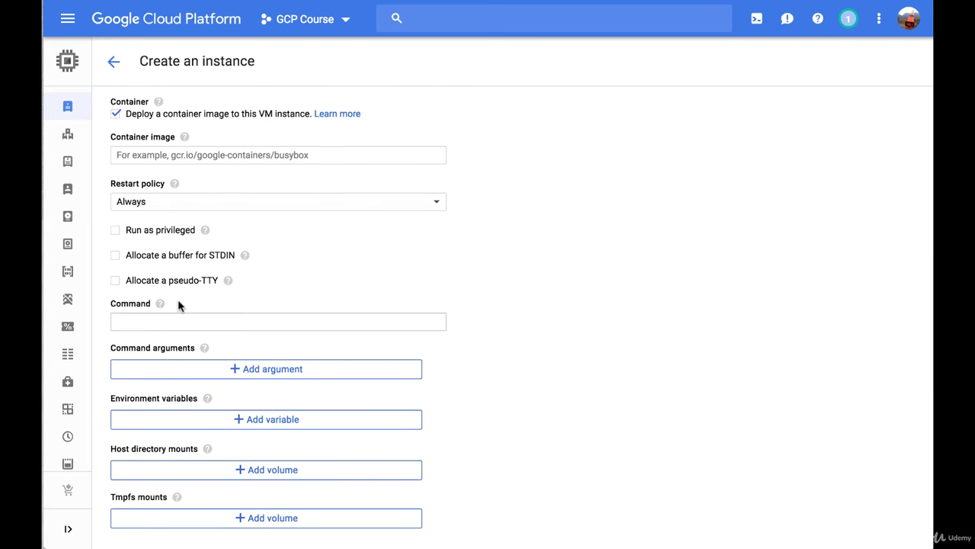
scroll(180, 305, up, 1)
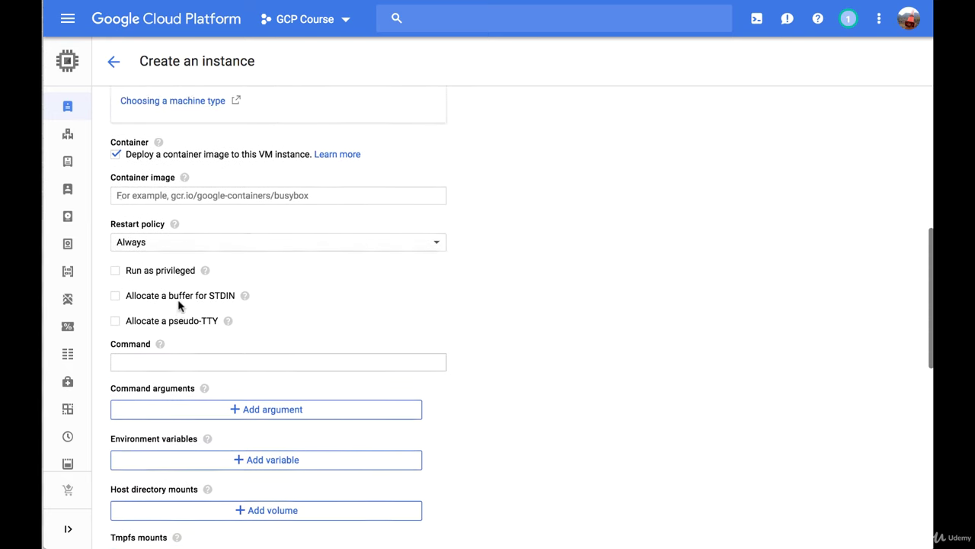
click(116, 156)
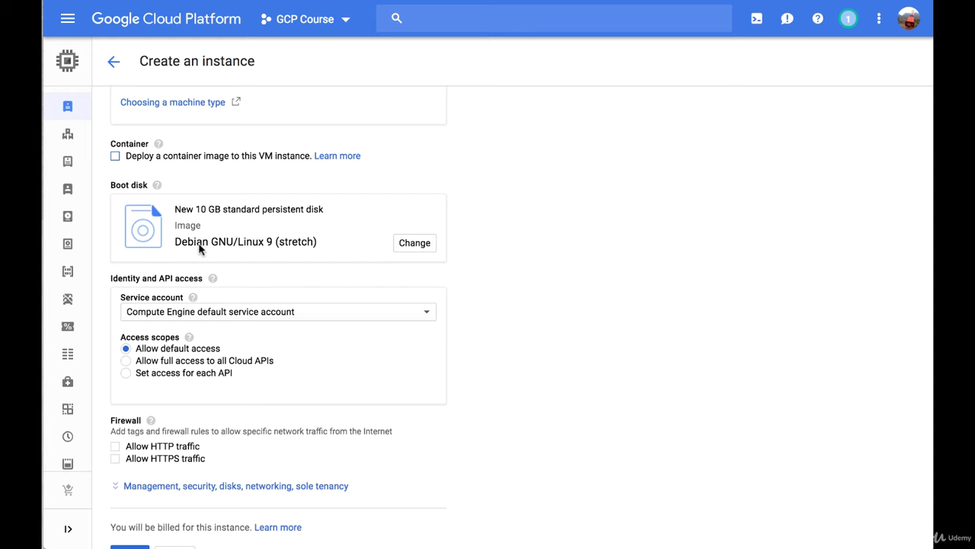
click(415, 243)
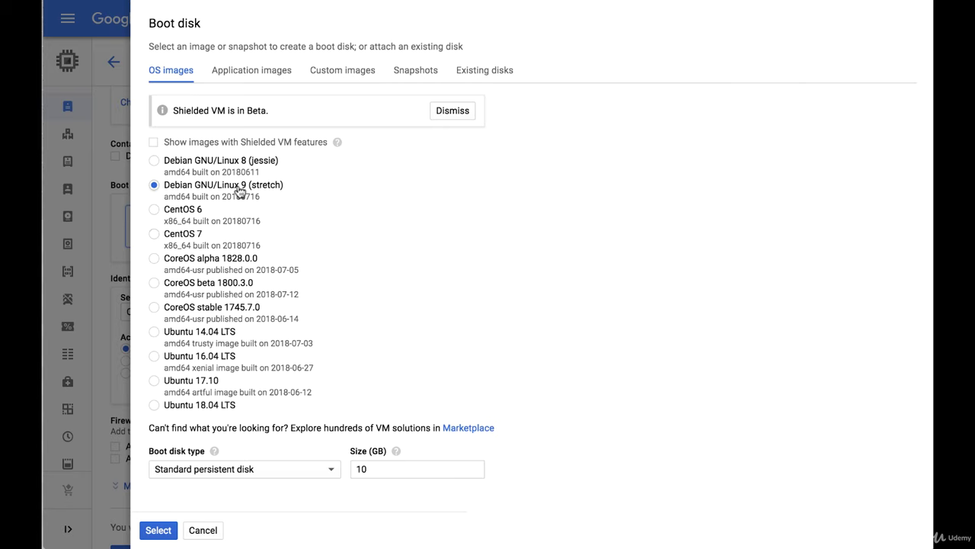
click(233, 76)
scroll(215, 181, down, 3)
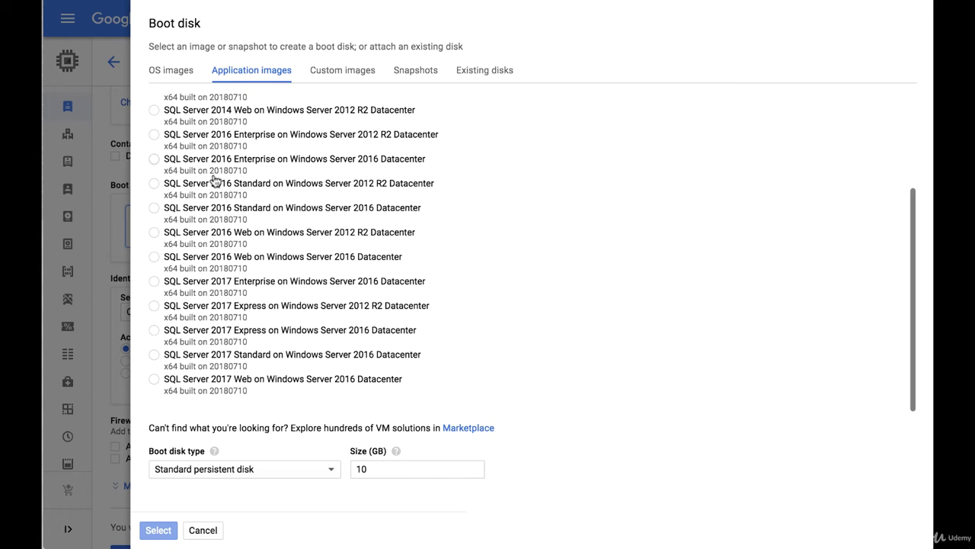
click(333, 74)
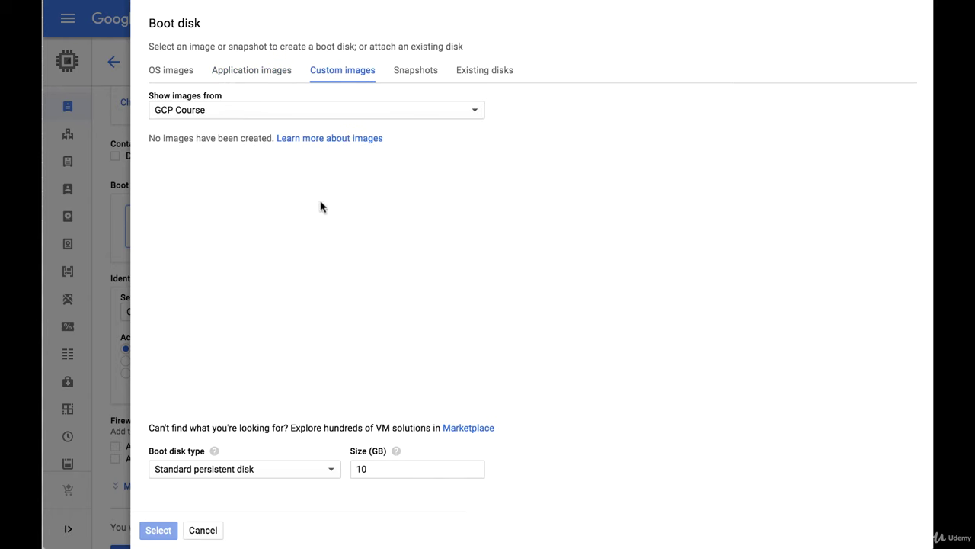
click(411, 75)
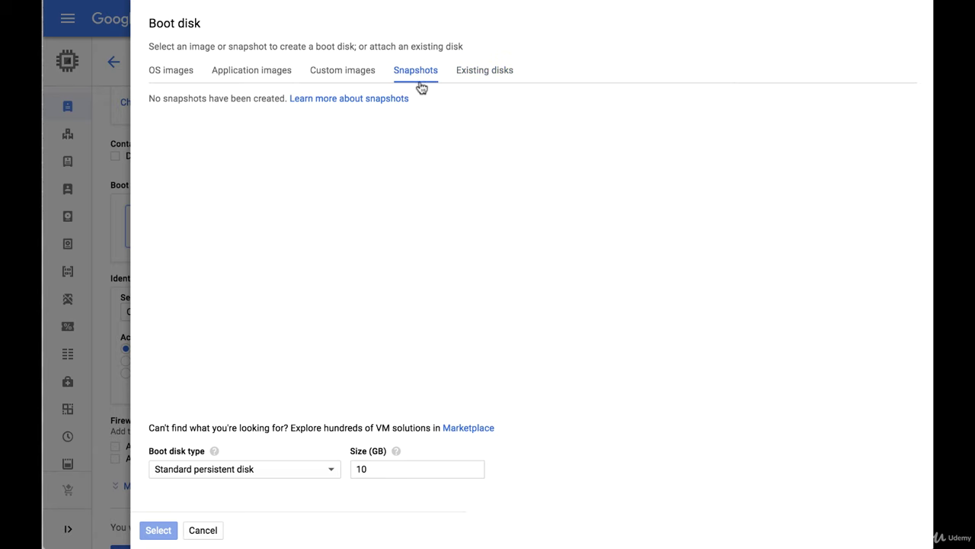
click(178, 77)
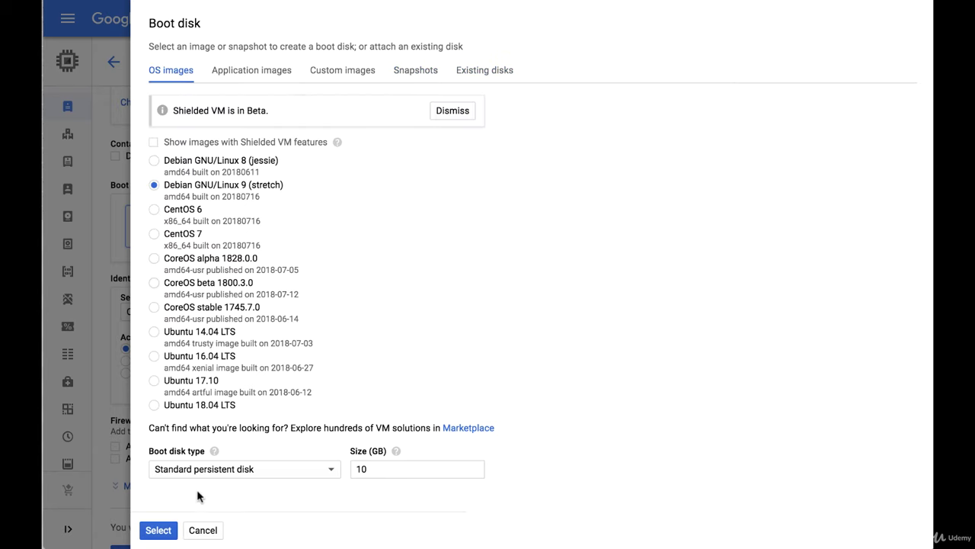
click(203, 529)
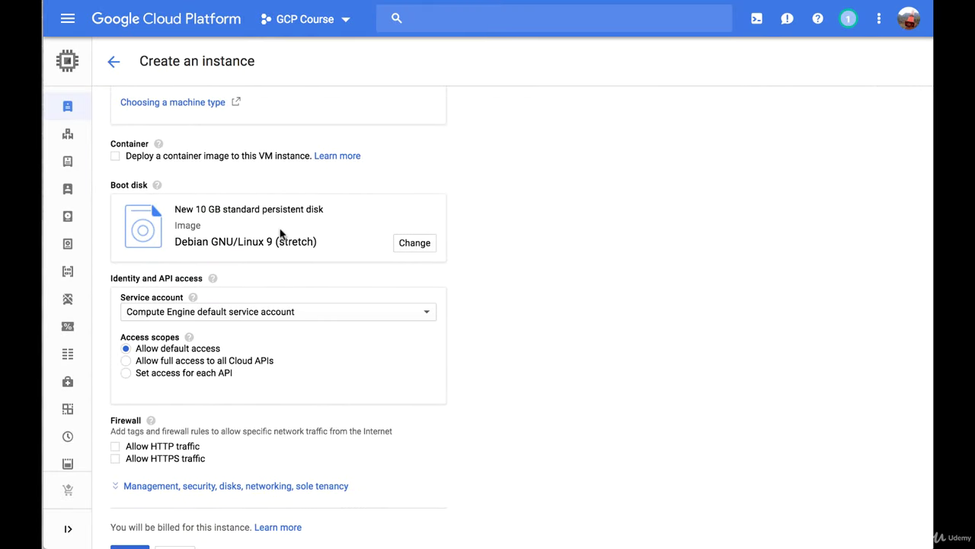
Expand the management, security, disks and networking settings and show the Disks options.
scroll(288, 304, down, 2)
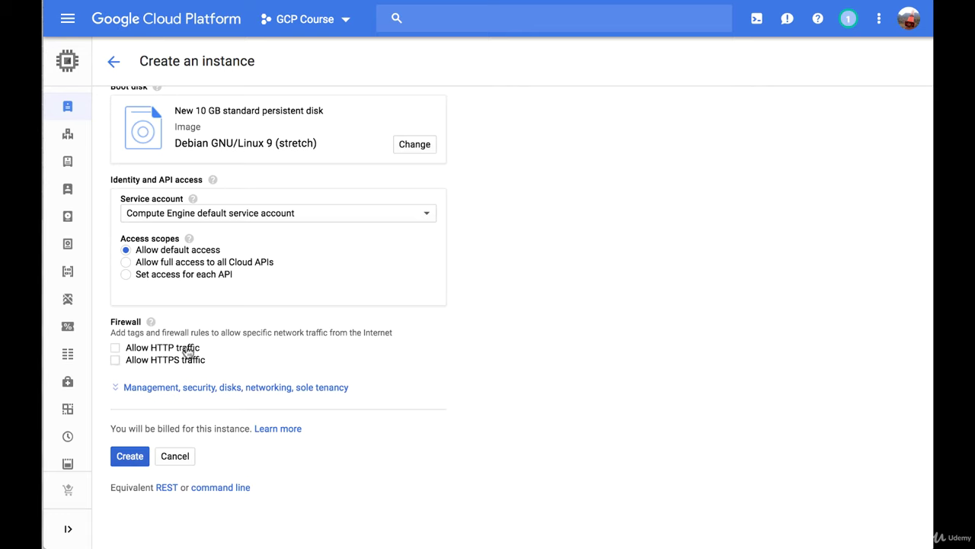
click(172, 388)
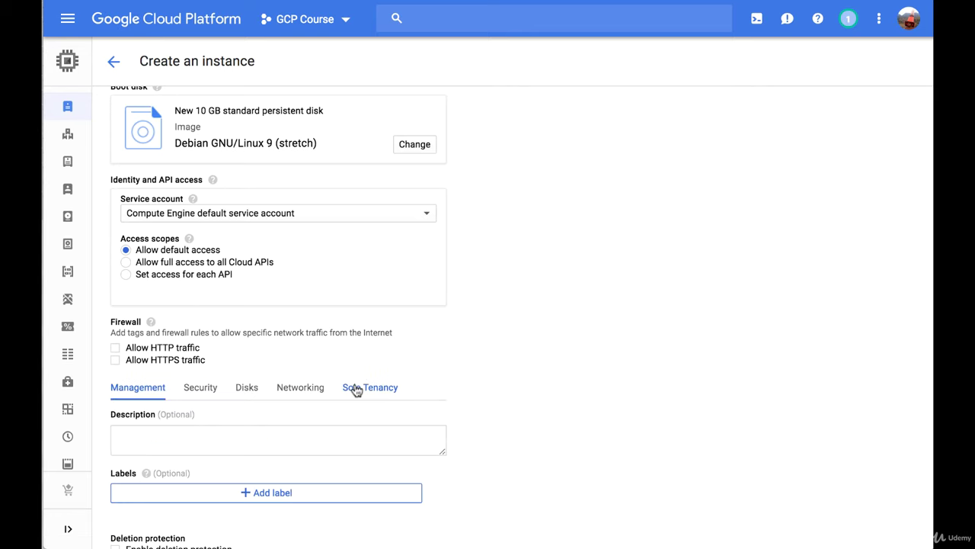
scroll(297, 380, down, 2)
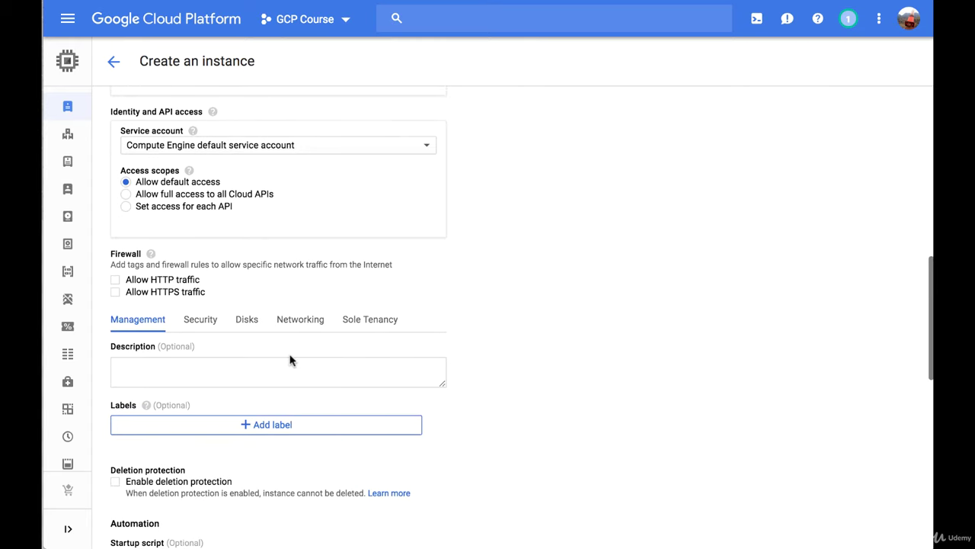
scroll(289, 360, down, 3)
click(214, 249)
scroll(215, 250, down, 1)
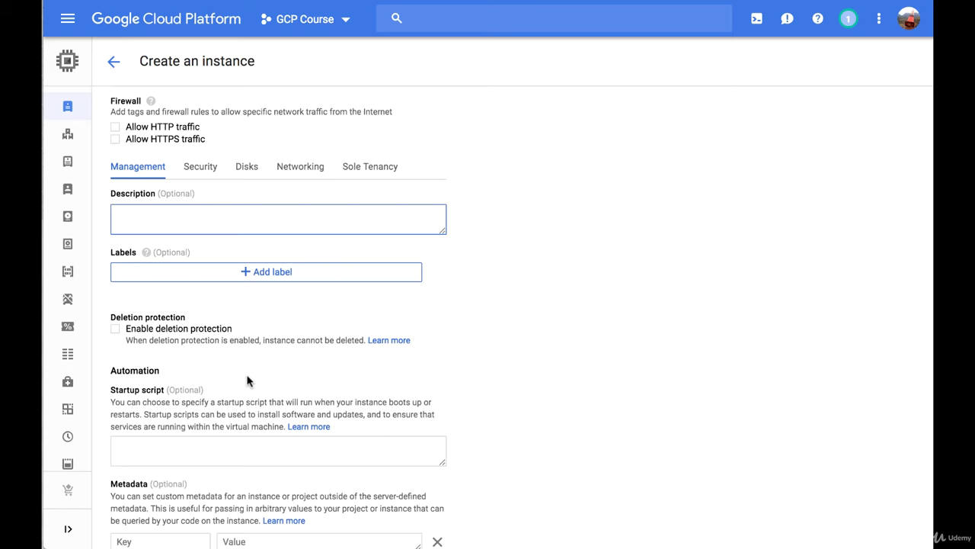
click(243, 172)
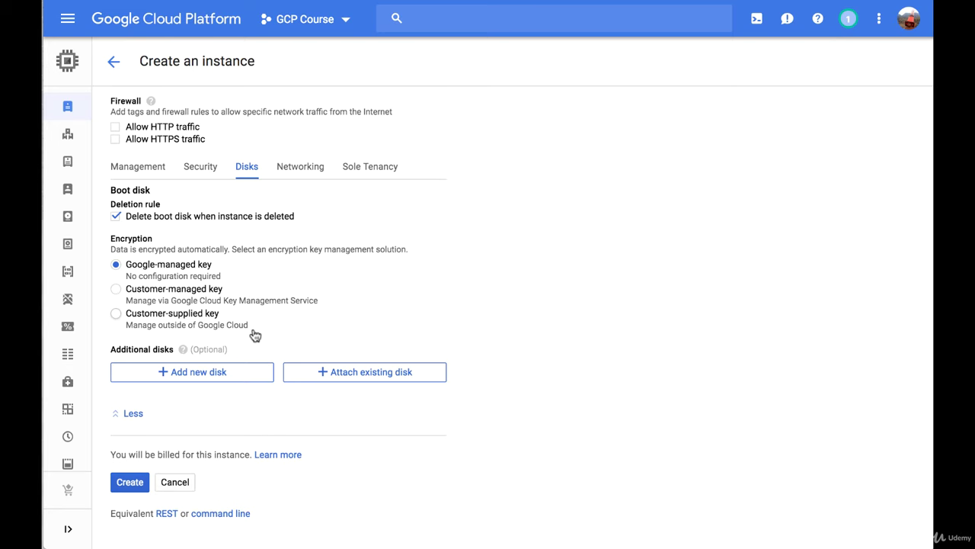
View the Sole Tenancy node affinity labels, then return to the top of the form.
click(379, 169)
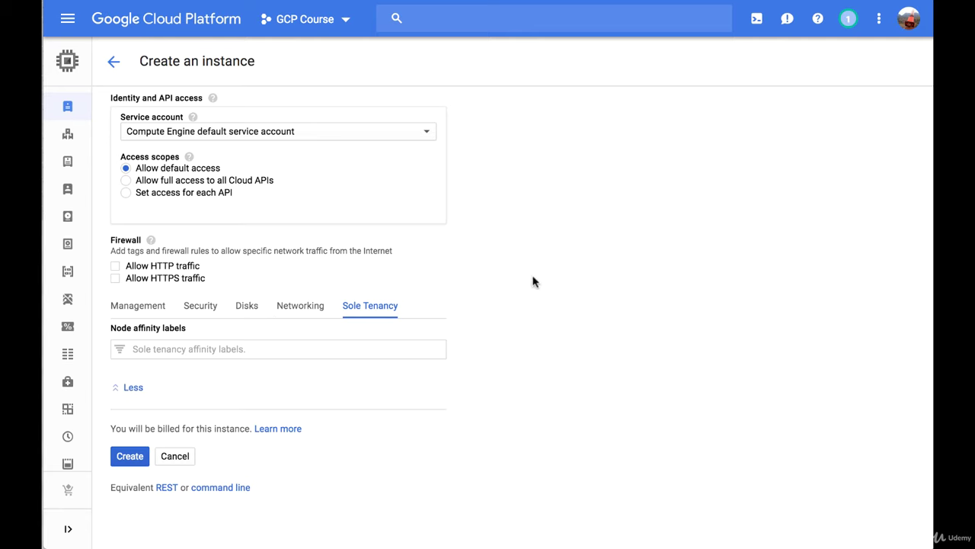
scroll(534, 282, up, 10)
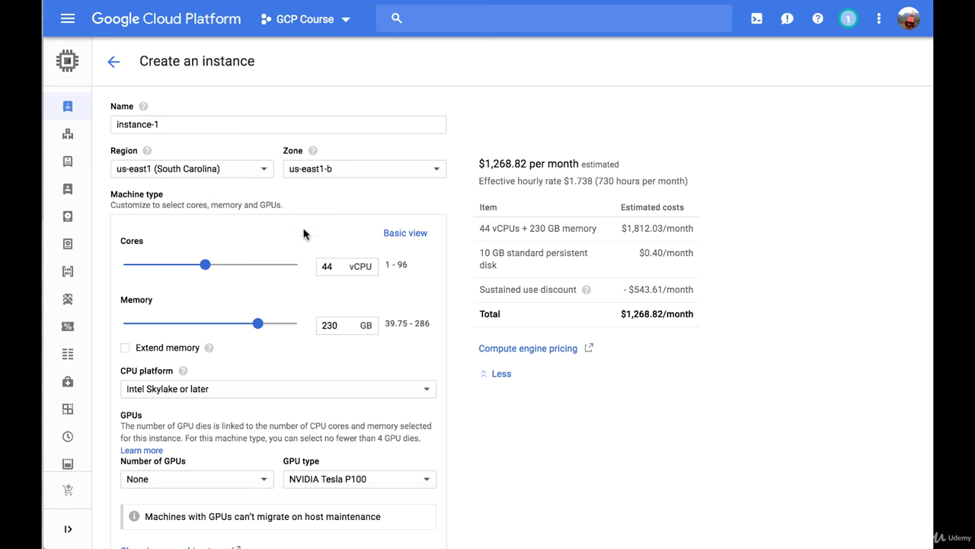
click(403, 233)
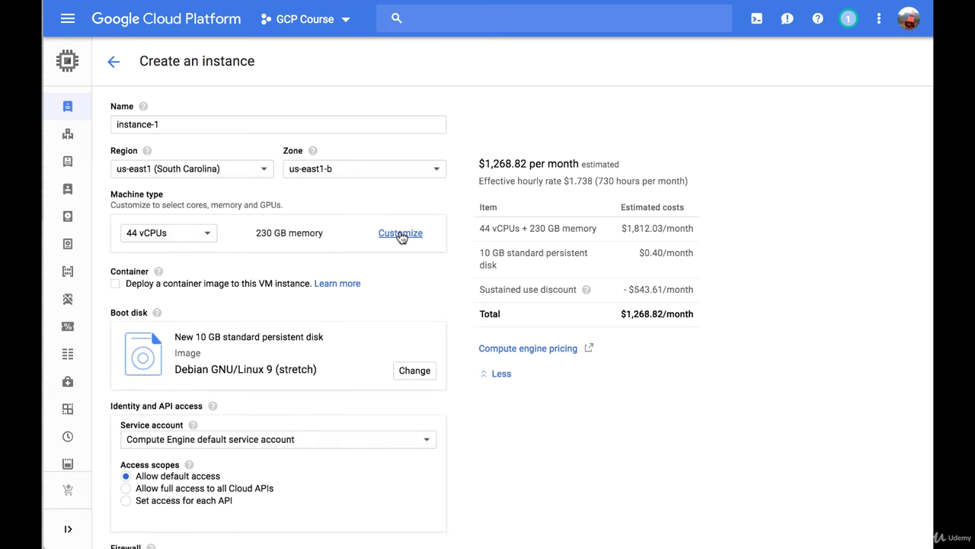
click(188, 239)
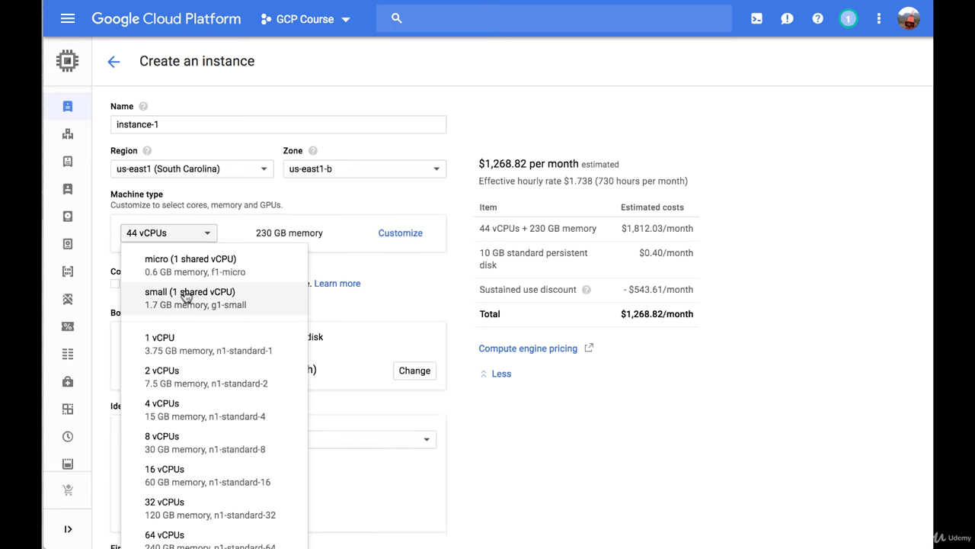
click(204, 341)
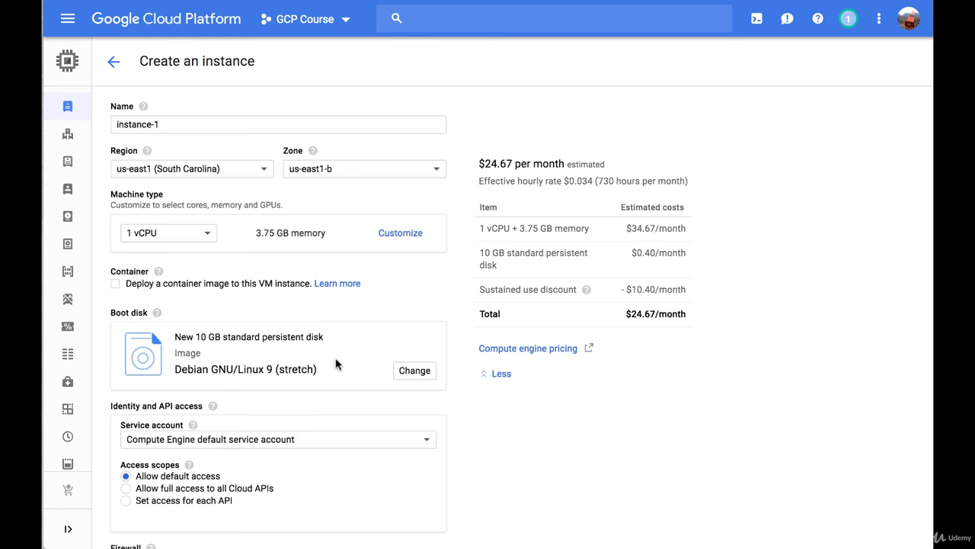
scroll(413, 381, down, 4)
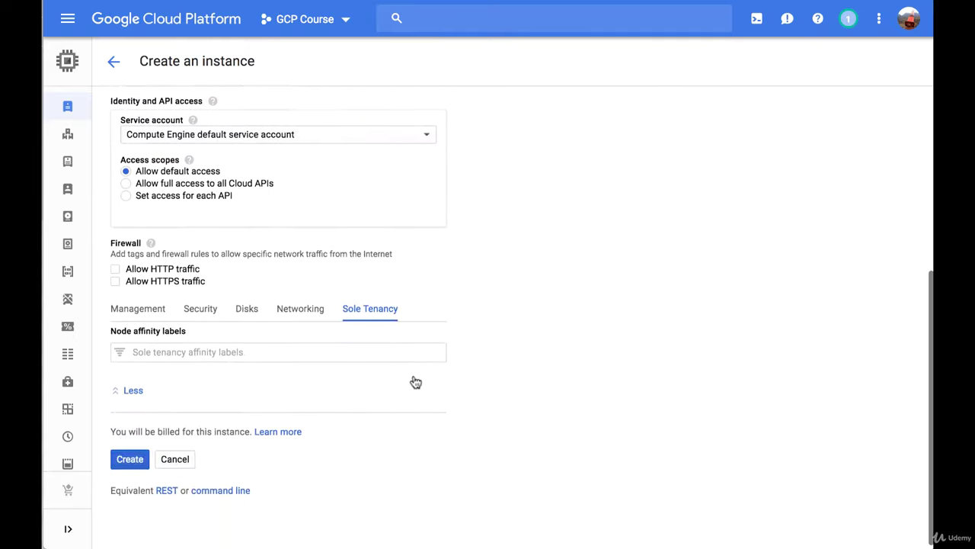
scroll(414, 381, up, 4)
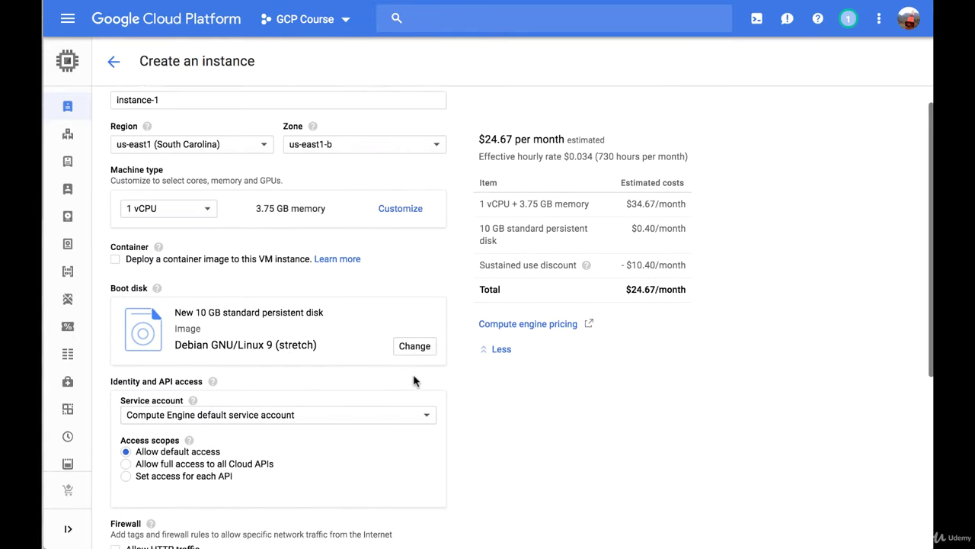
scroll(414, 381, down, 4)
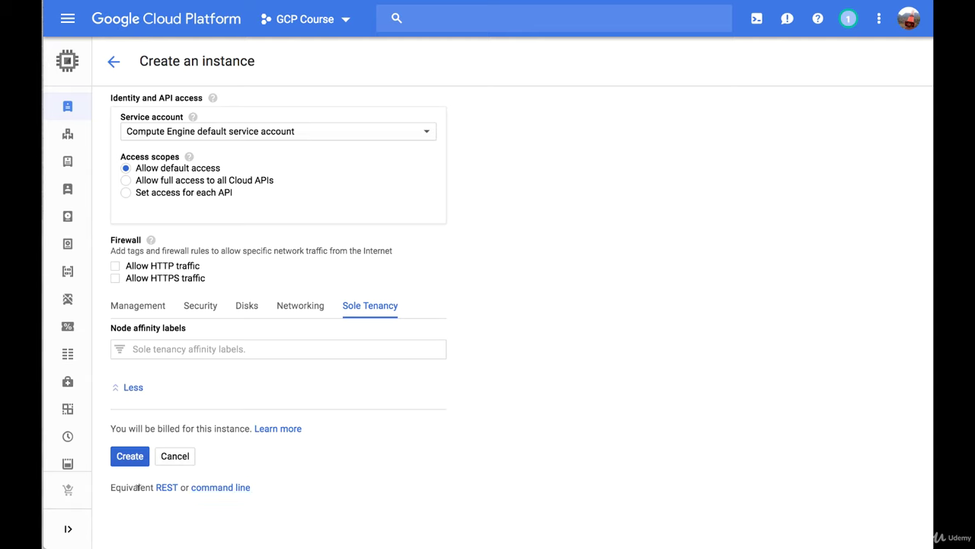
click(225, 485)
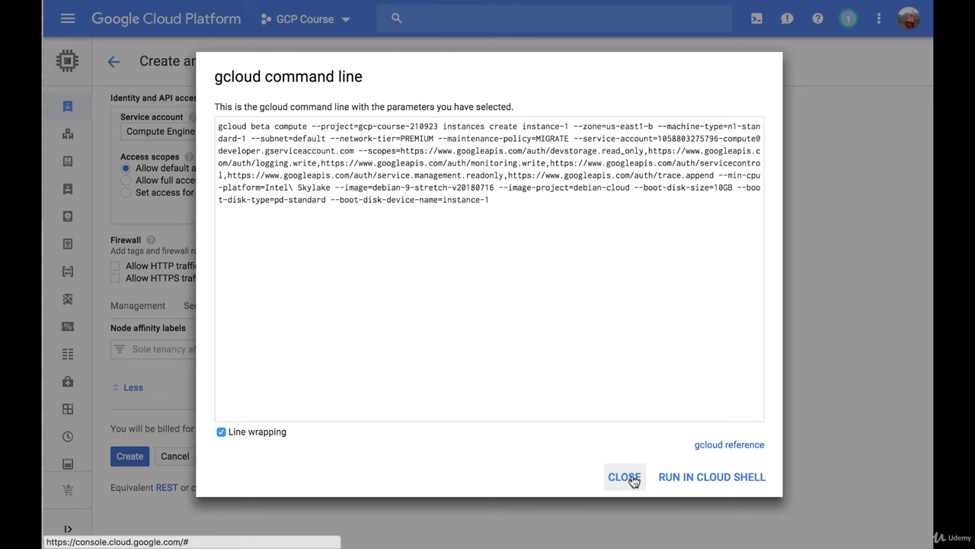
click(625, 477)
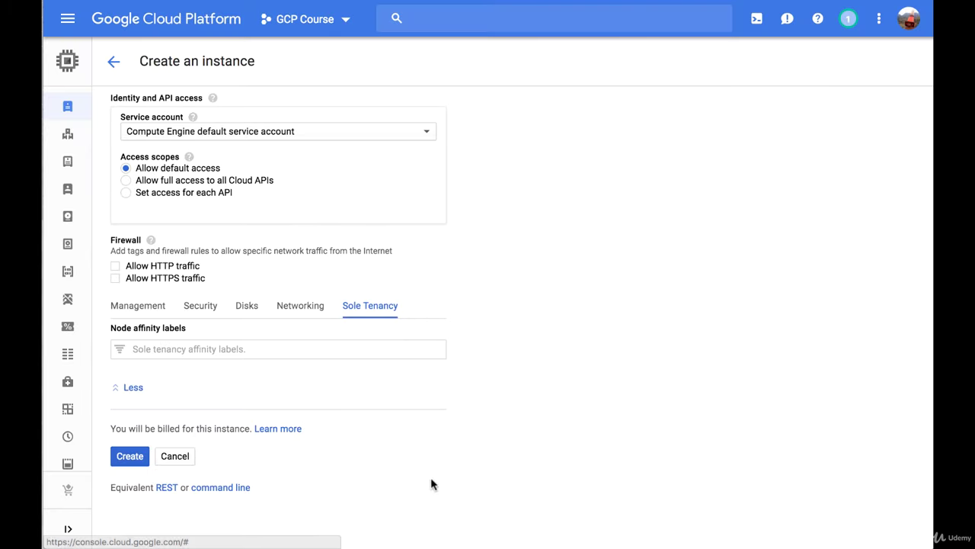
click(166, 487)
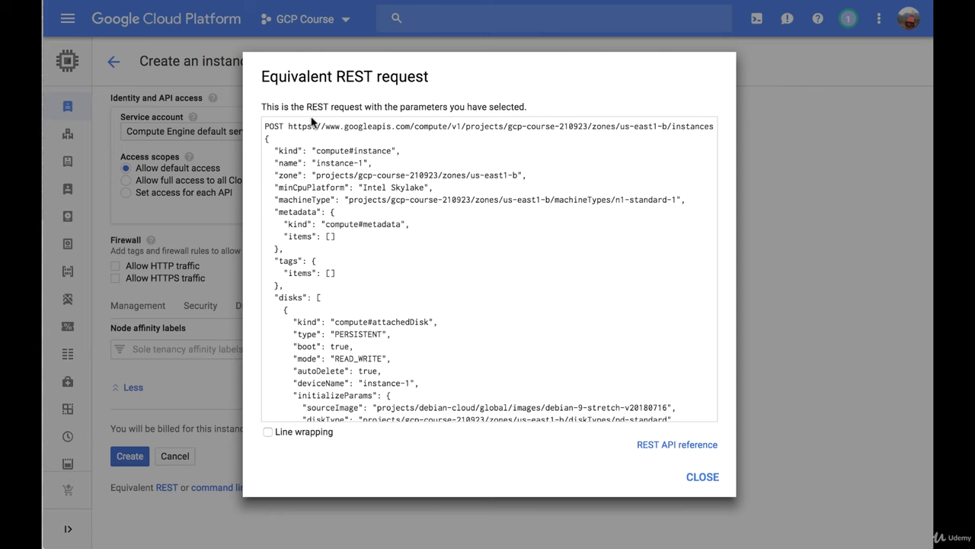
scroll(393, 305, down, 1)
scroll(393, 306, down, 2)
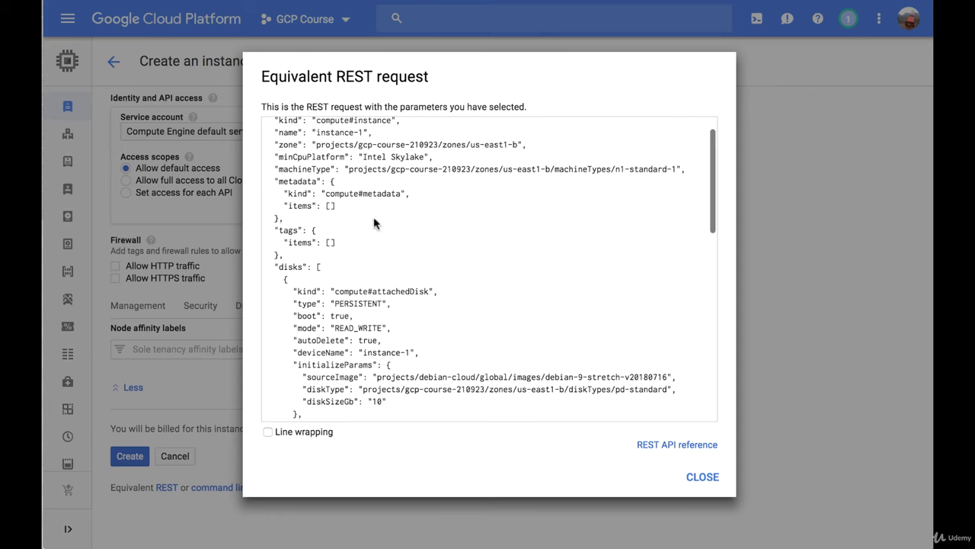
scroll(397, 315, down, 4)
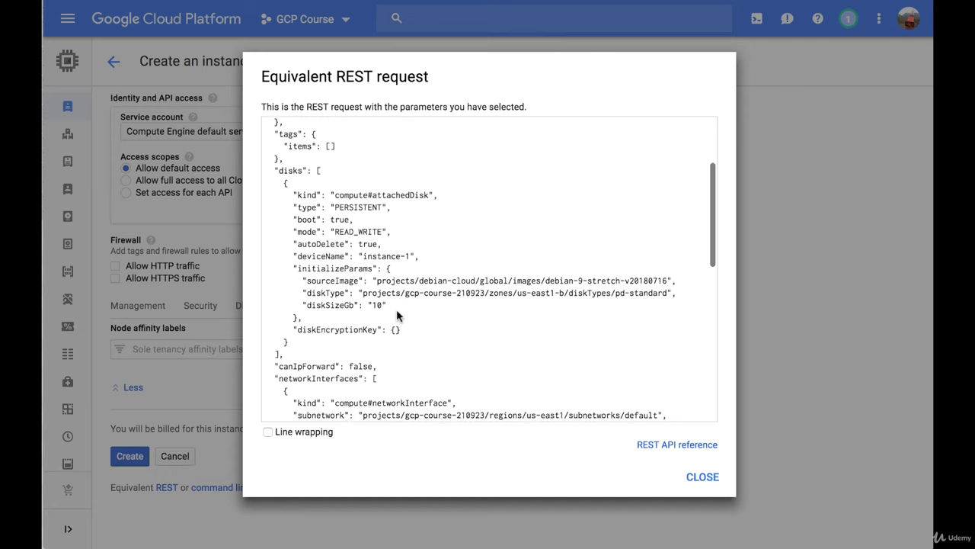
scroll(396, 315, down, 3)
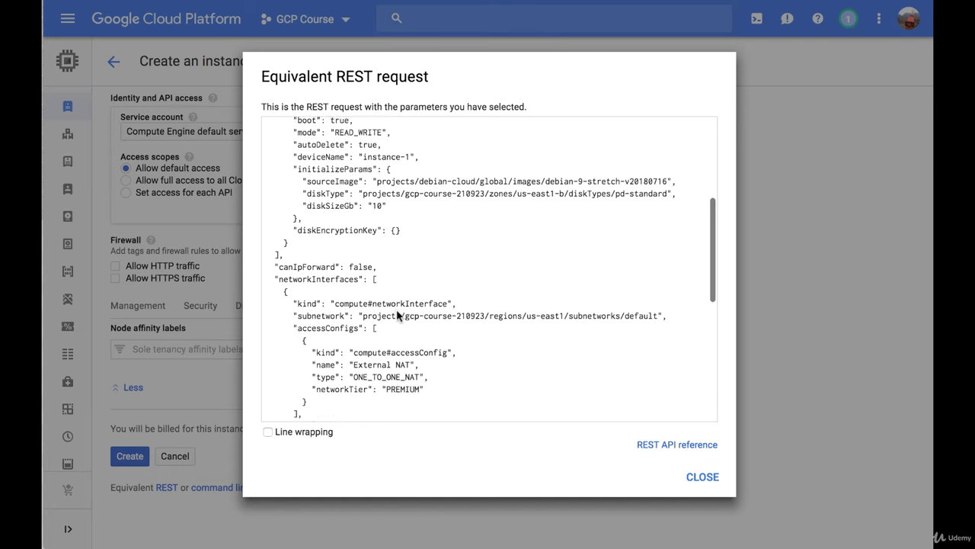
scroll(396, 310, down, 5)
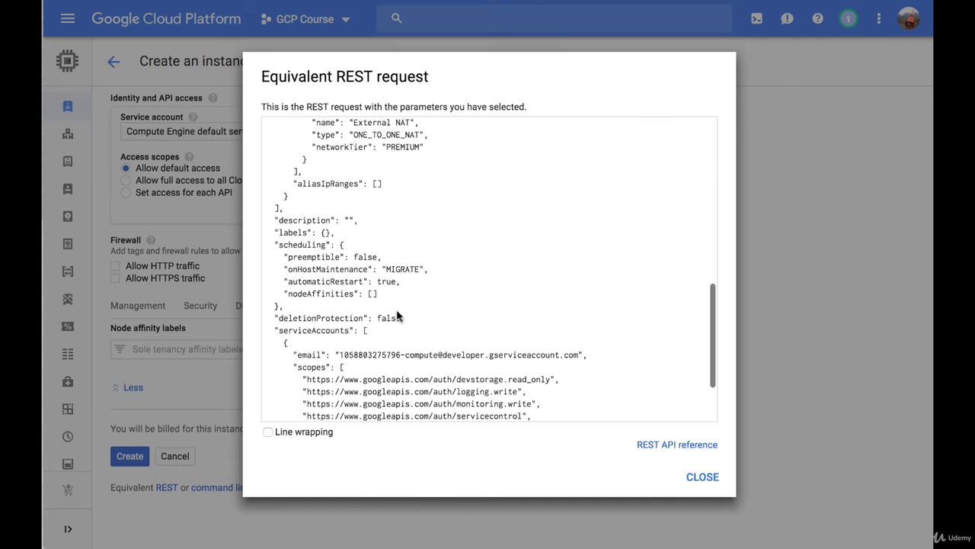
click(698, 477)
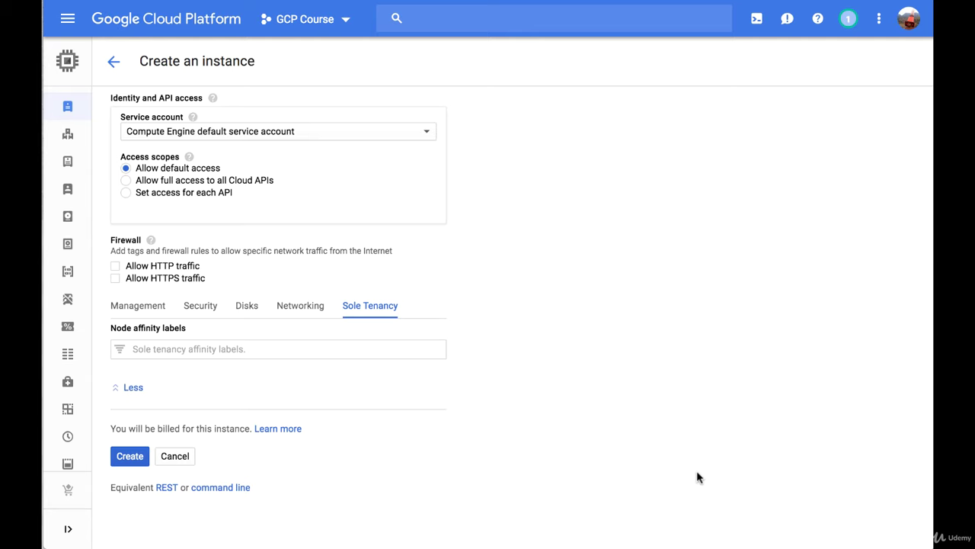
Create instance-1 and open its details page showing n1-standard-1 in us-east1-b.
click(126, 455)
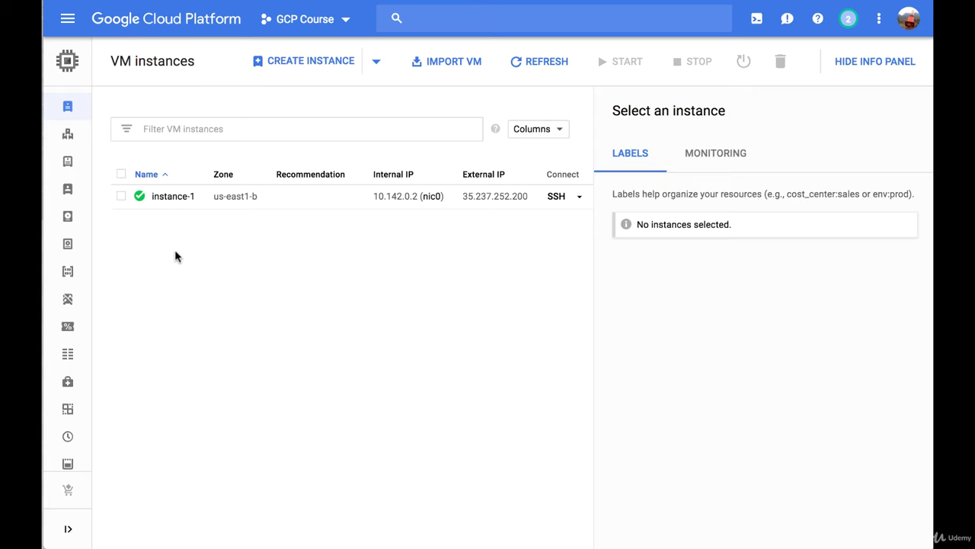
click(174, 197)
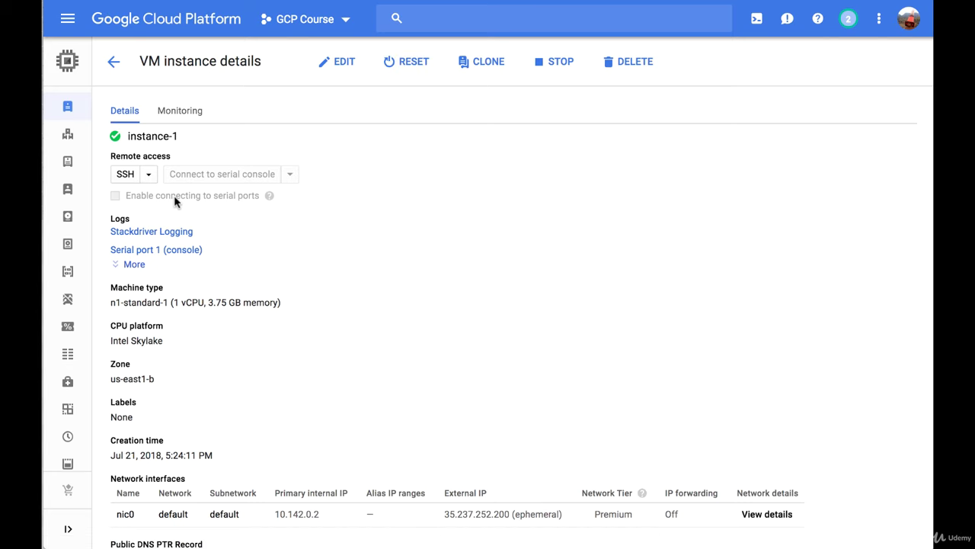
click(125, 176)
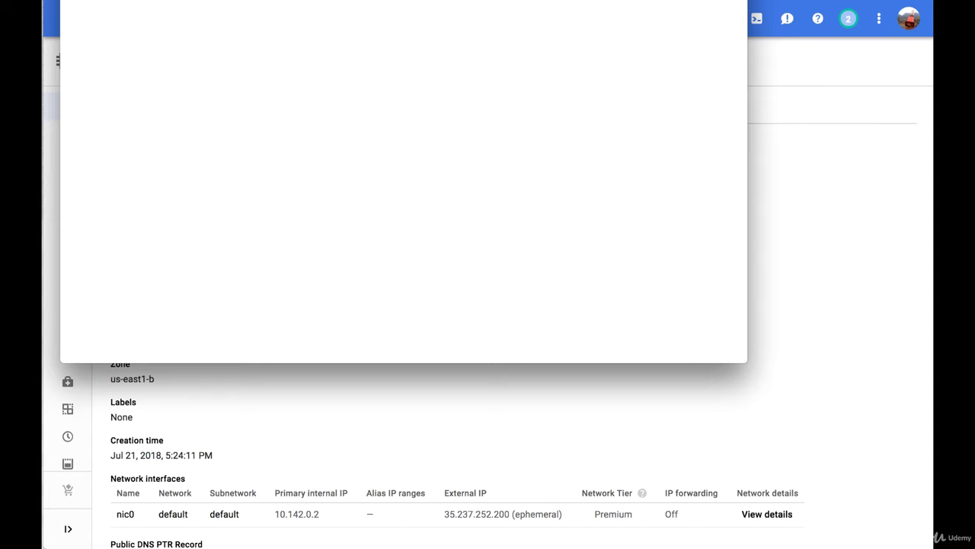
drag(308, 0, 383, 55)
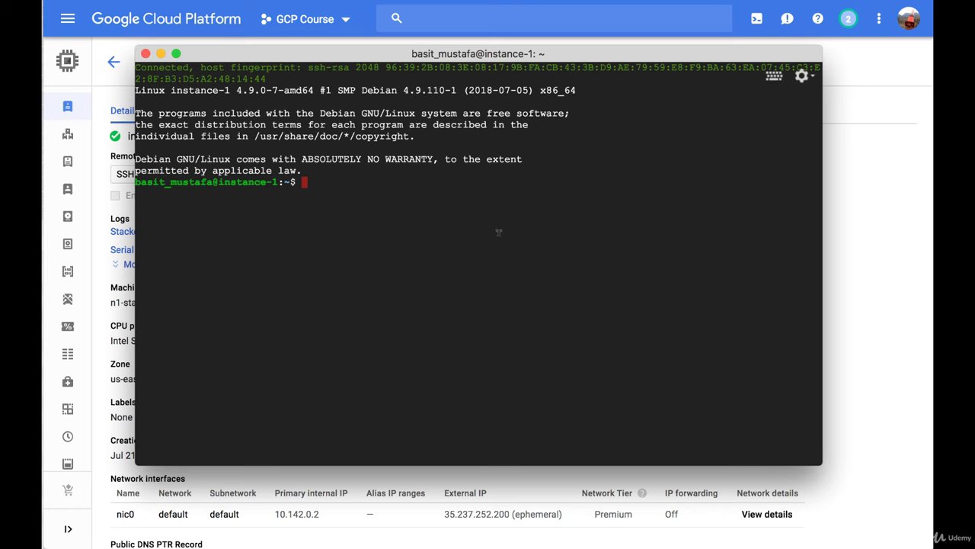
text(top)
key(Return)
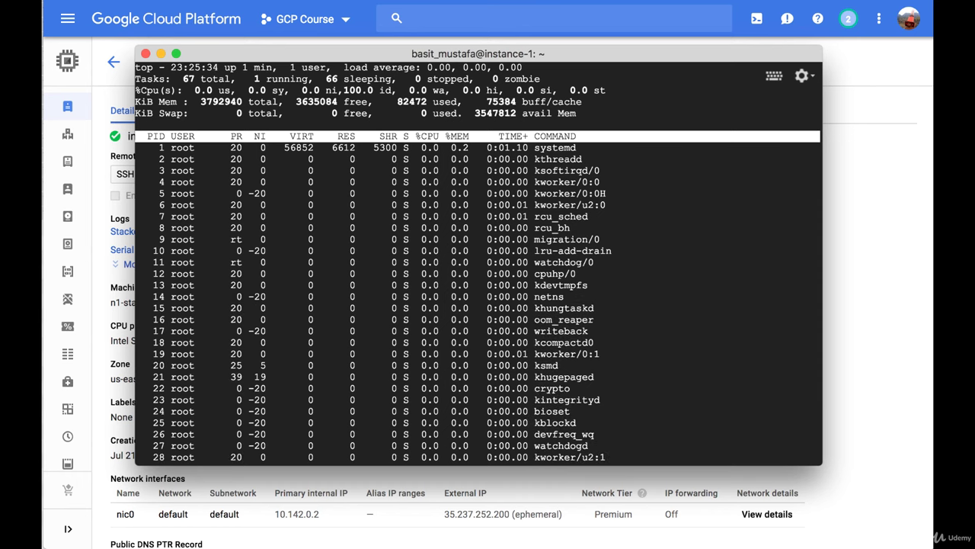
key(q)
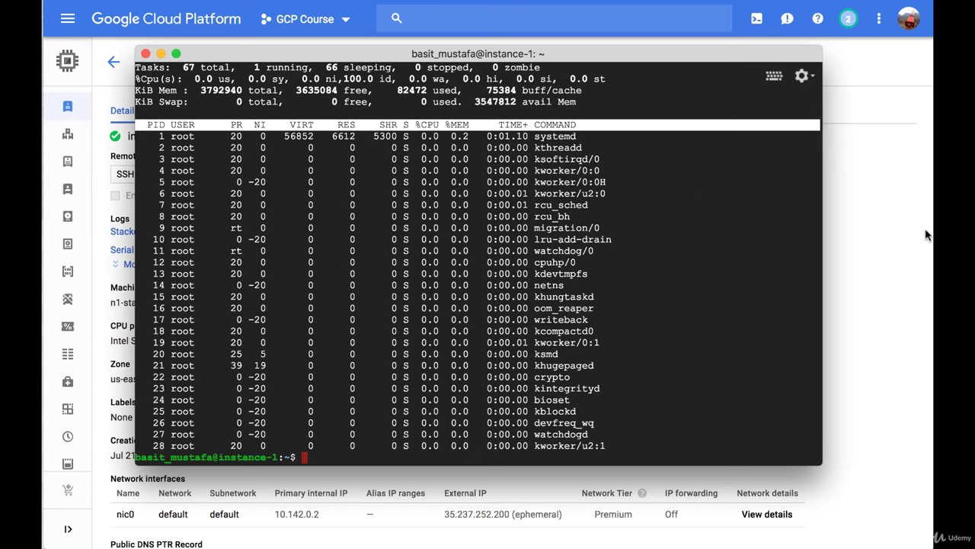
click(144, 54)
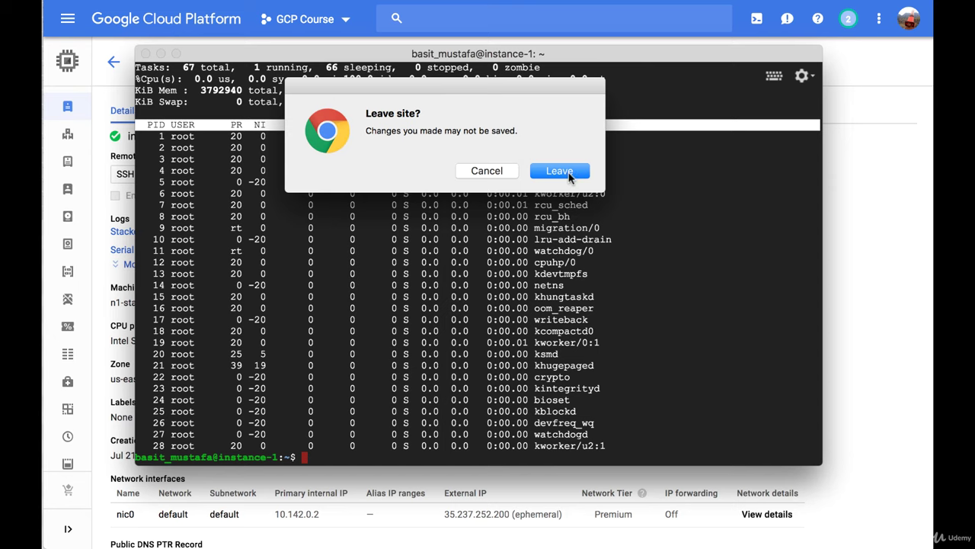
click(569, 174)
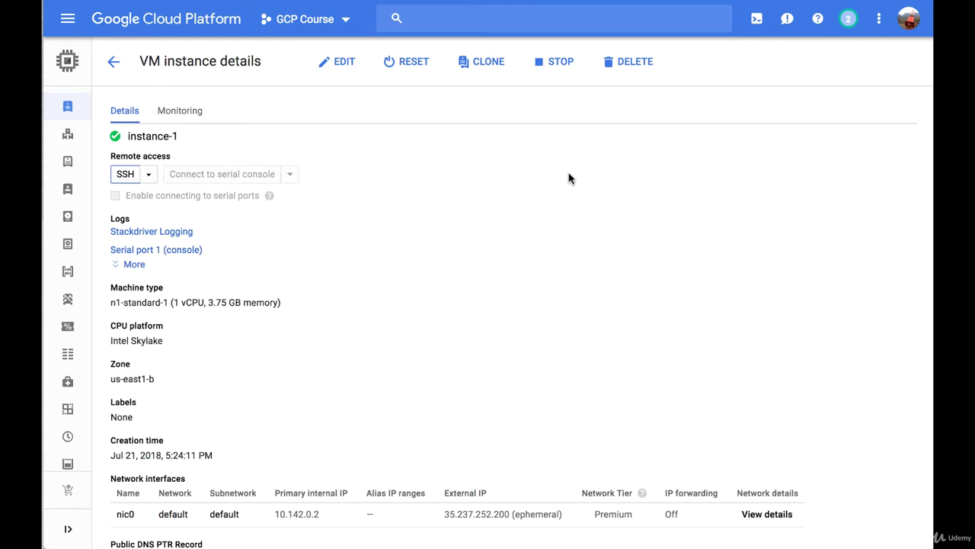
Stop instance-1 from its details page and confirm the stop.
scroll(512, 226, down, 1)
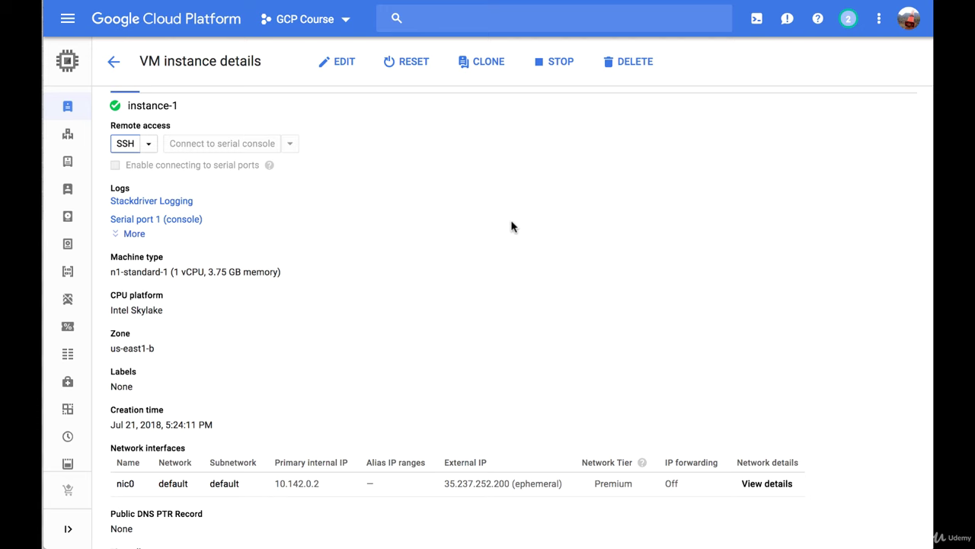
click(552, 64)
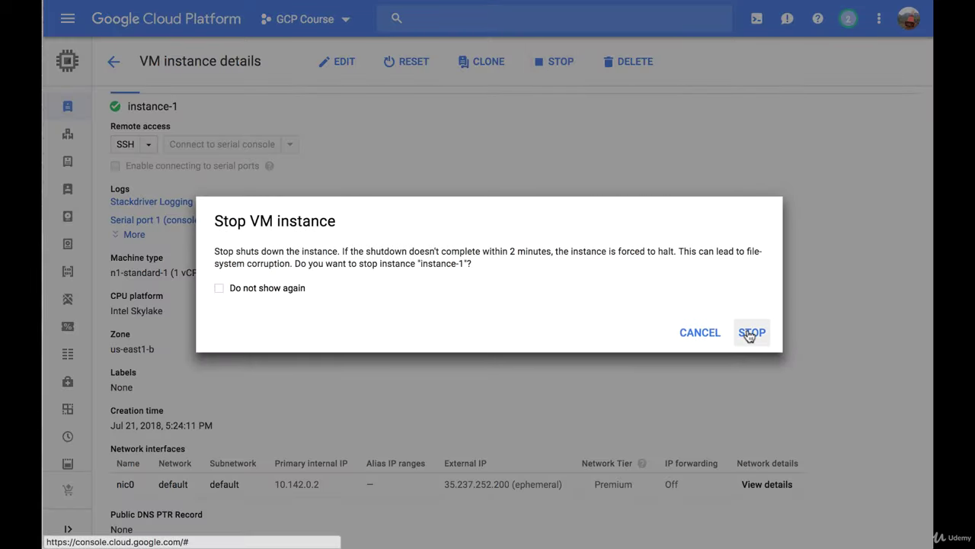
click(750, 333)
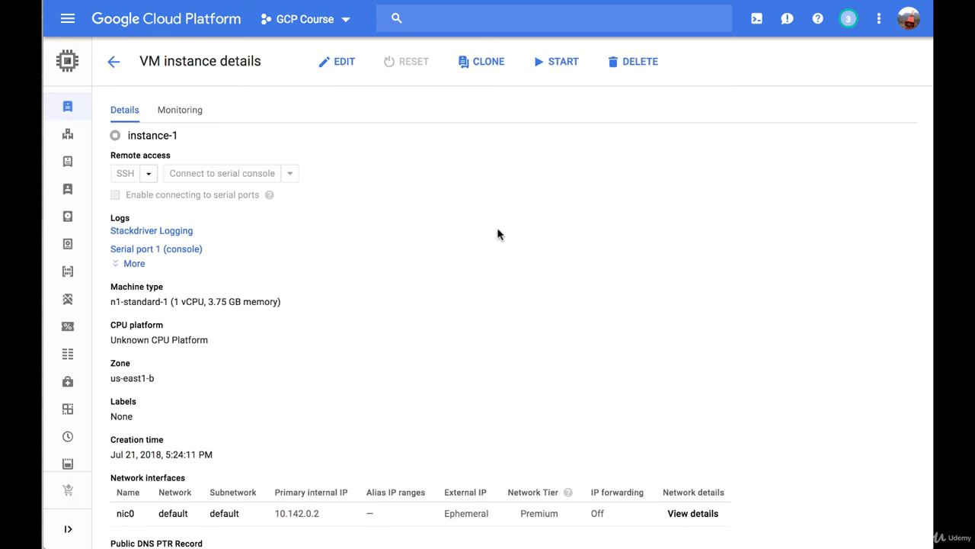
Put the stopped instance-1 into edit mode.
click(342, 61)
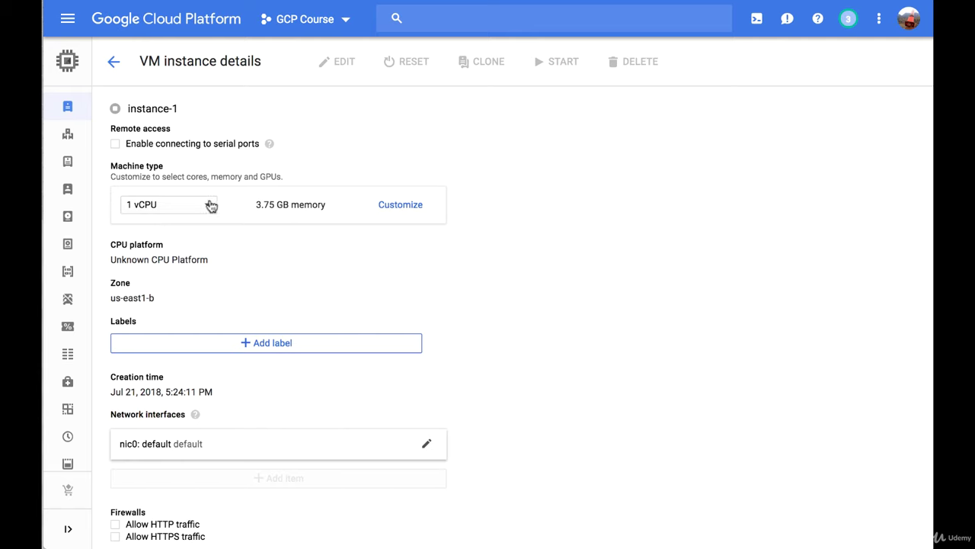
Change instance-1's machine type to n1-highmem-2 (2 vCPUs, 13 GB memory).
click(208, 205)
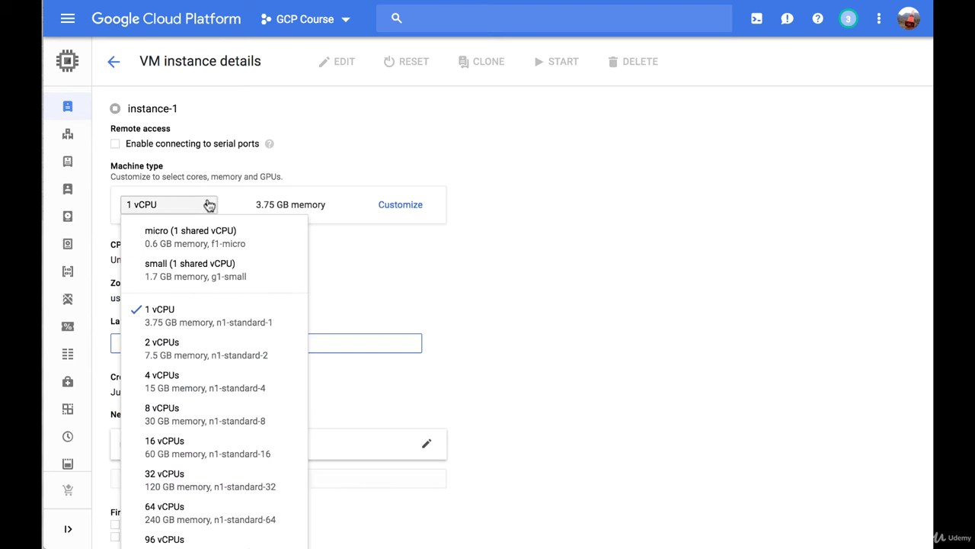
scroll(210, 289, down, 2)
scroll(211, 292, down, 5)
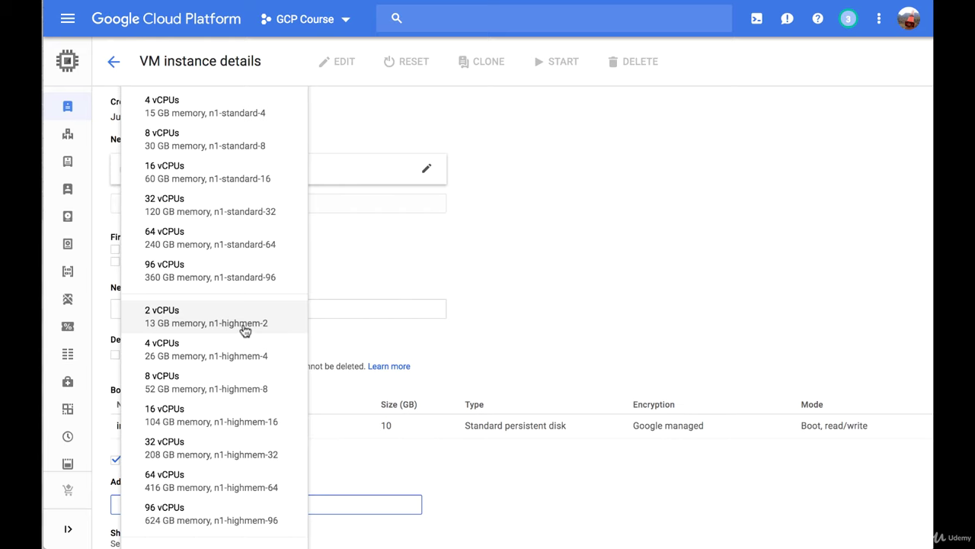
scroll(251, 333, up, 2)
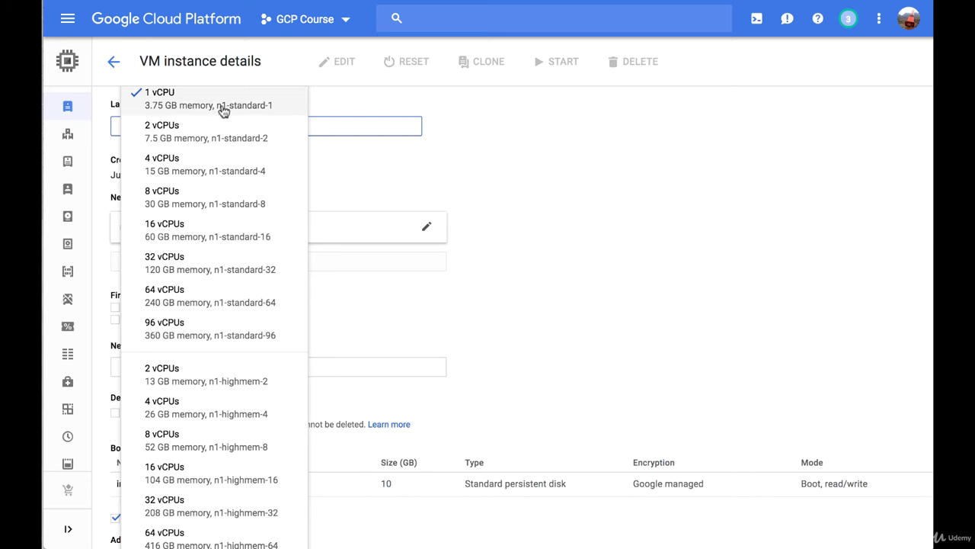
click(190, 381)
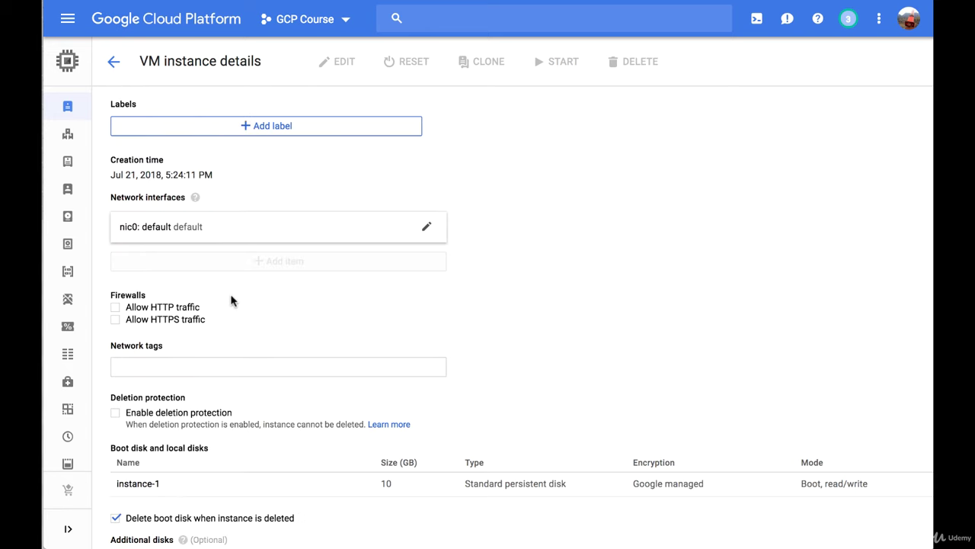
Add an additional disk set to be deleted with the instance, and begin creating it as disk-1.
scroll(231, 301, up, 1)
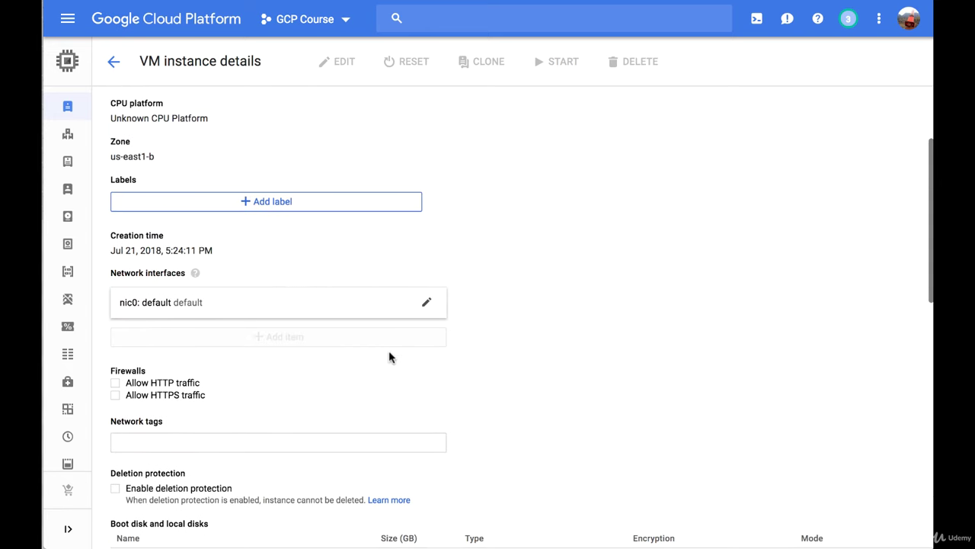
scroll(389, 357, down, 3)
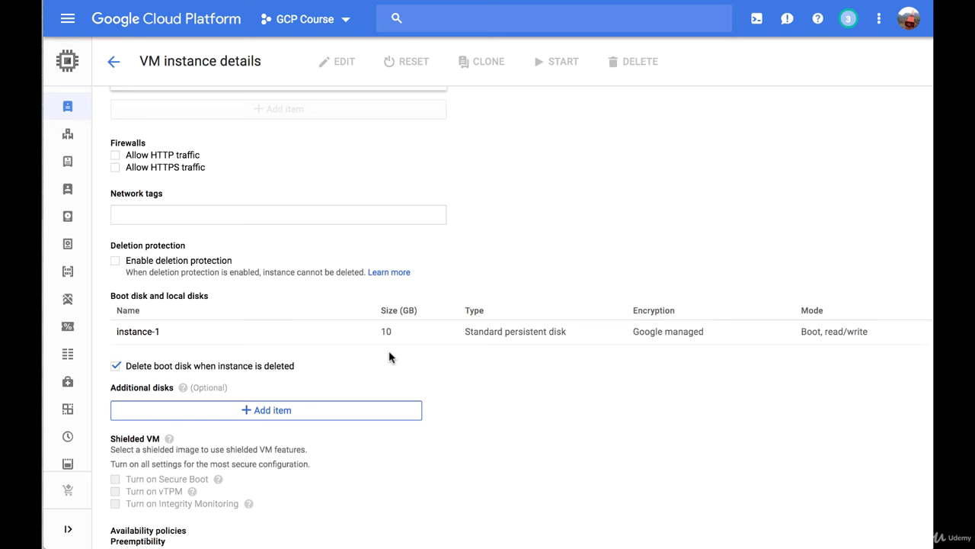
scroll(209, 329, down, 1)
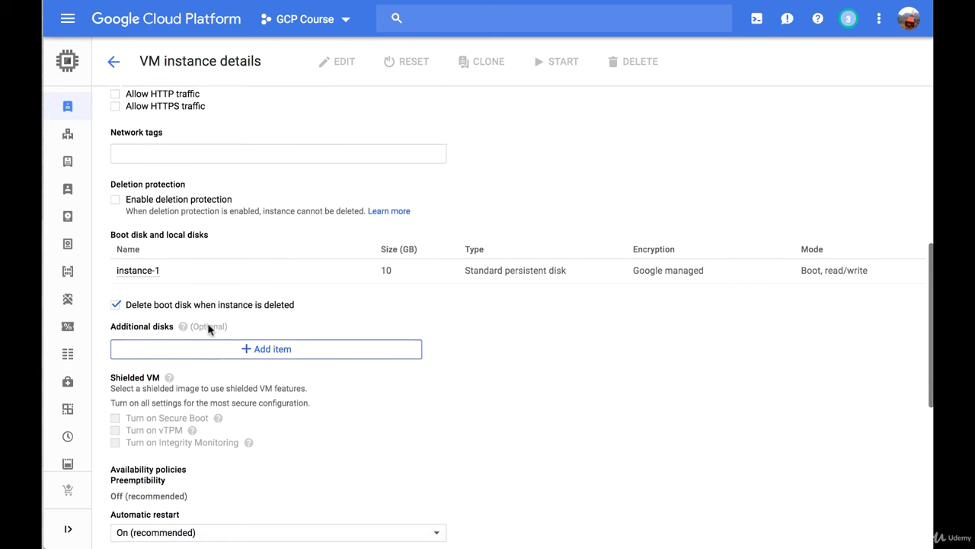
scroll(209, 328, down, 1)
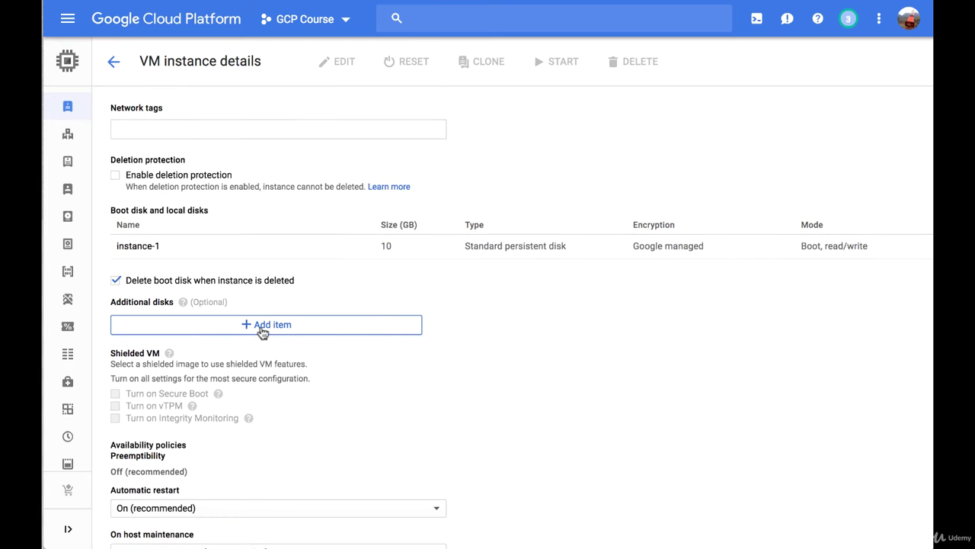
click(262, 328)
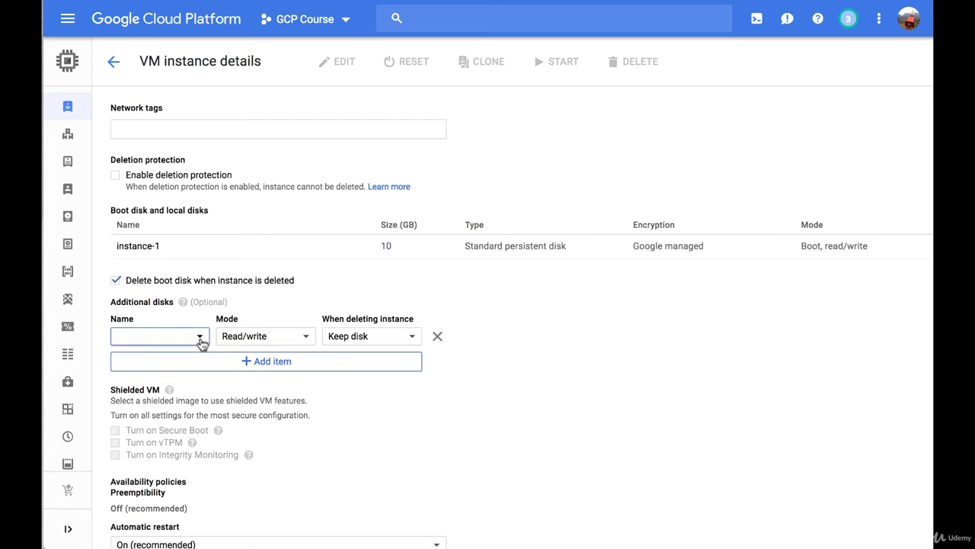
click(387, 342)
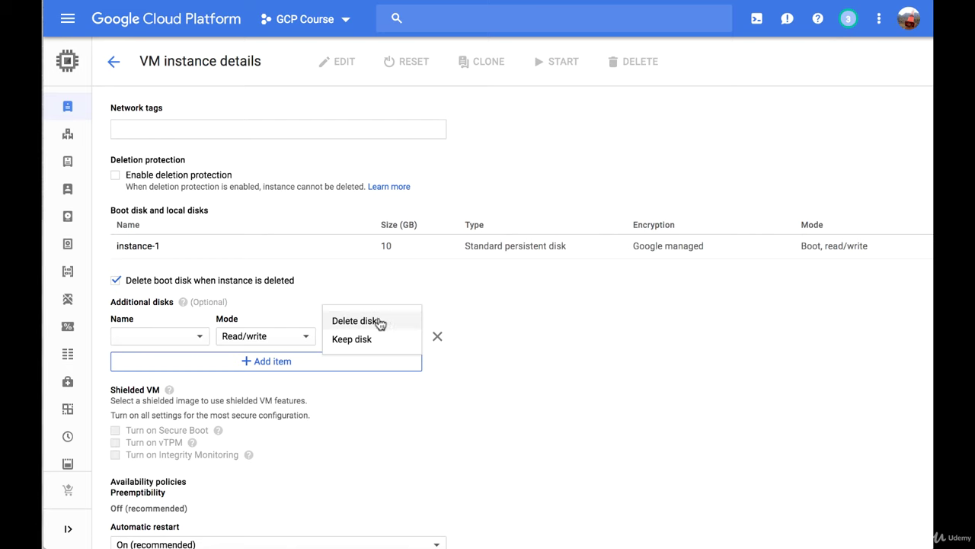
click(380, 323)
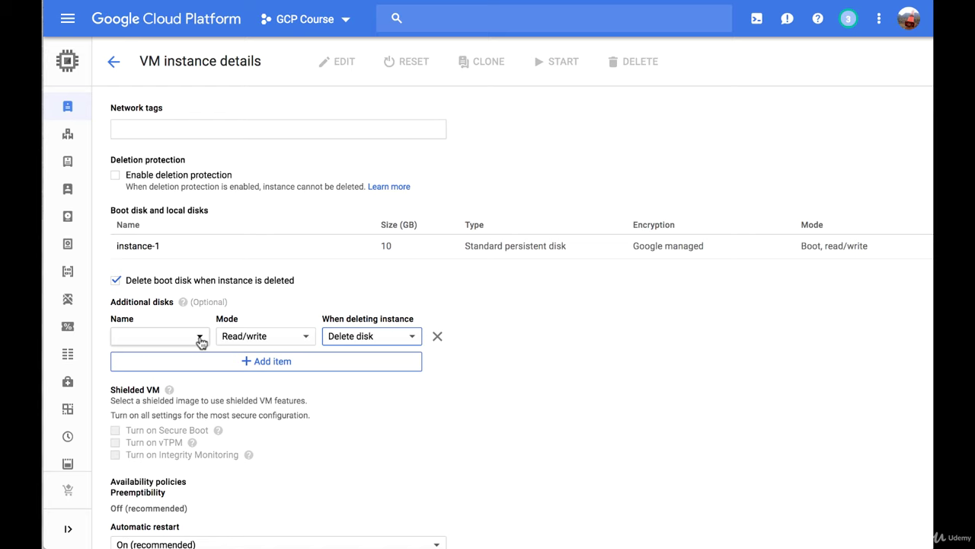
click(200, 339)
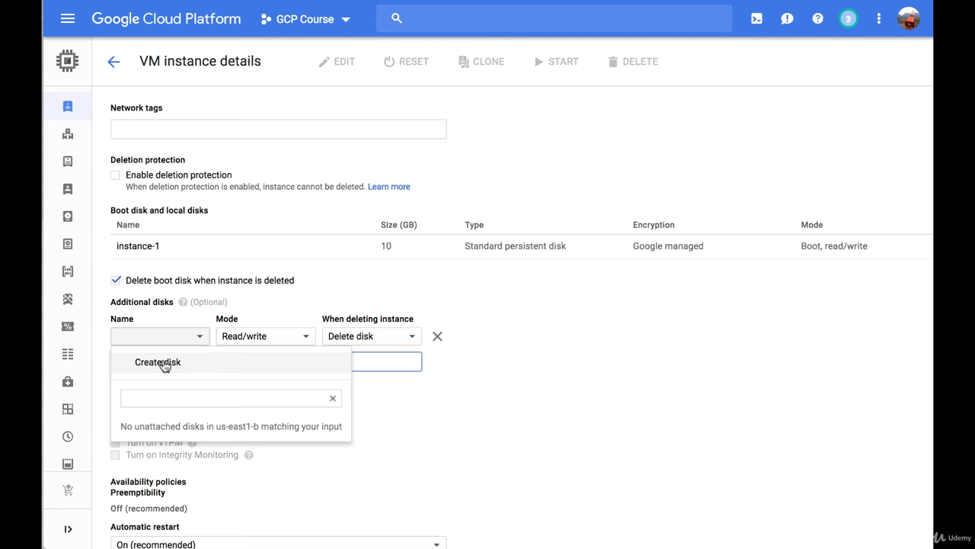
click(162, 363)
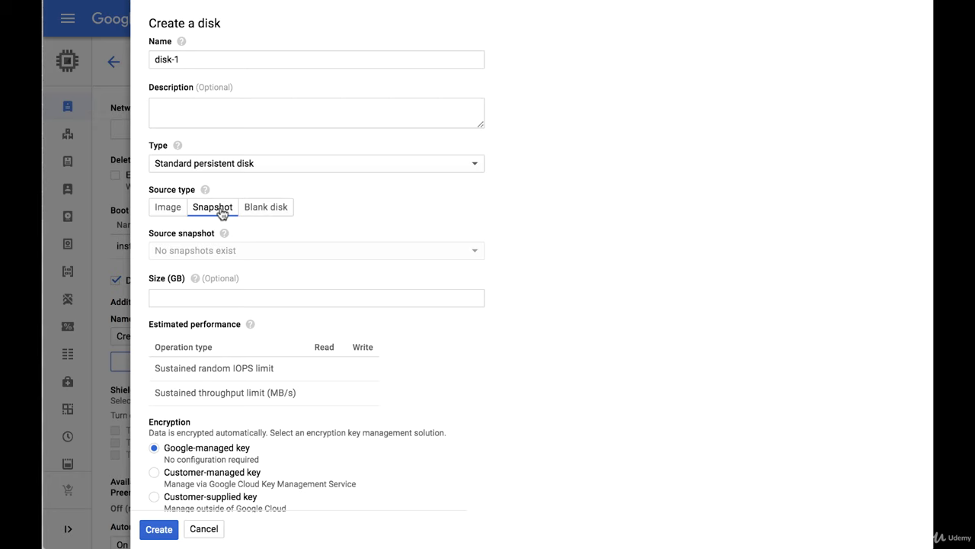
Make disk-1 a blank disk with a size of 200 GB.
click(265, 209)
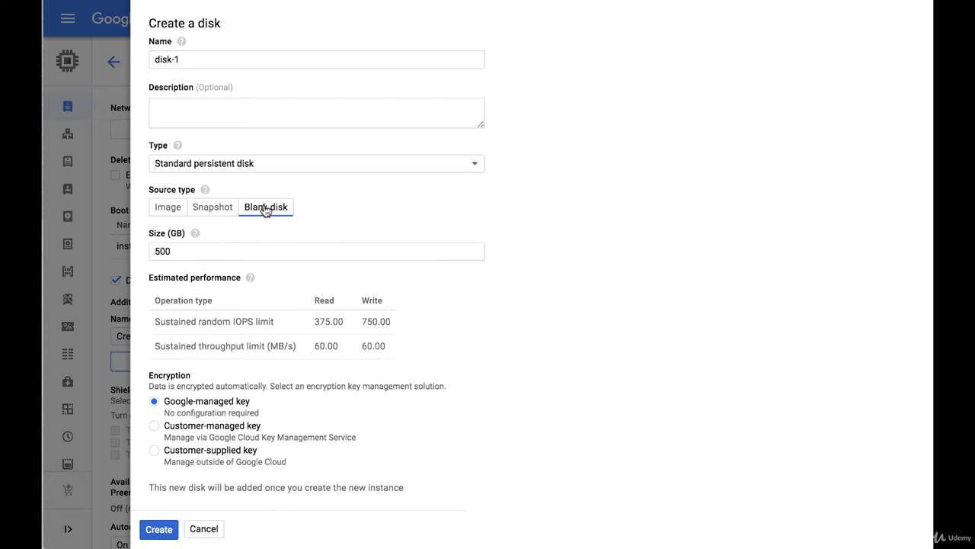
double_click(247, 250)
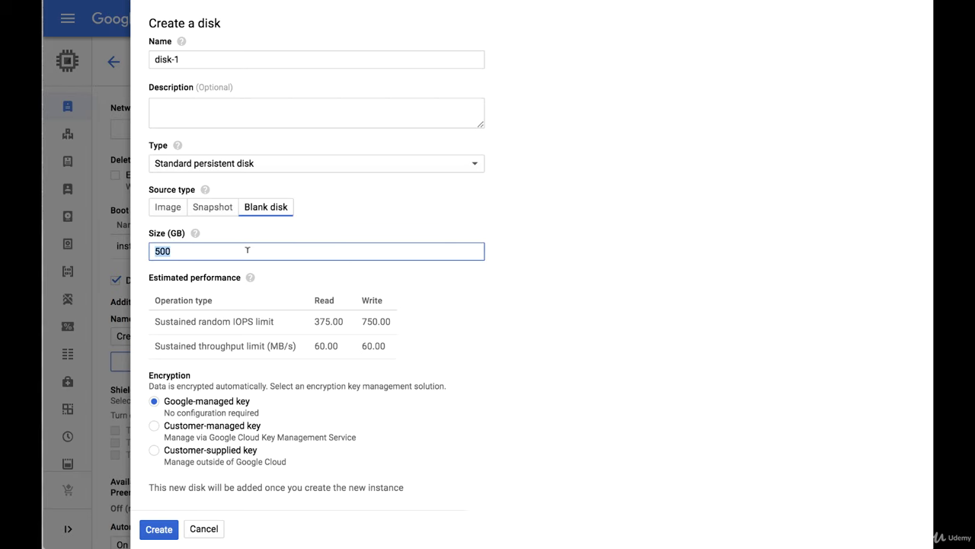
text(10)
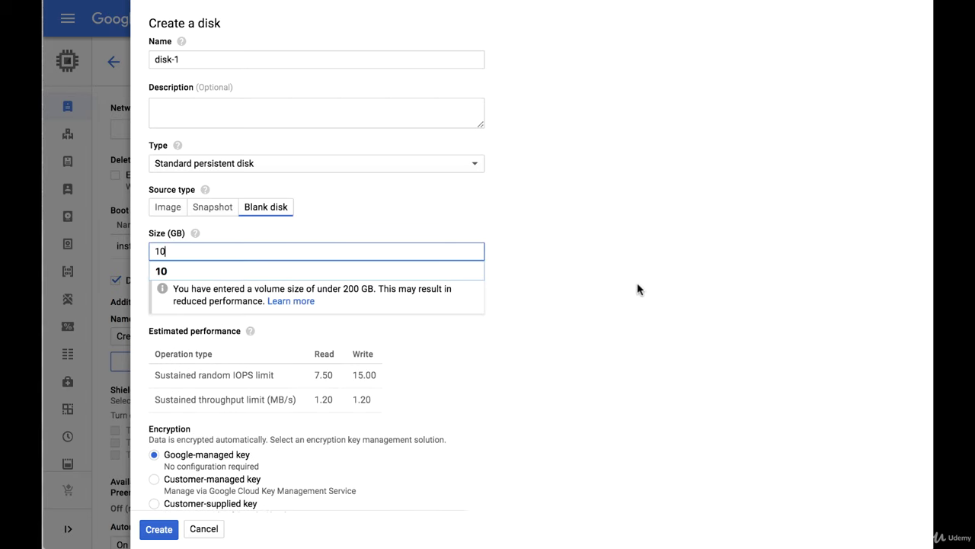
click(638, 289)
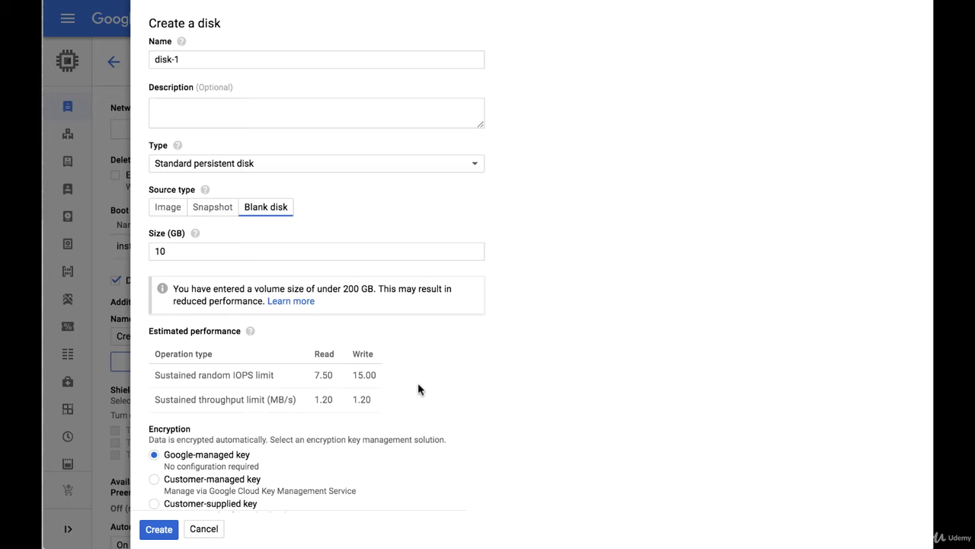
double_click(298, 243)
text(200)
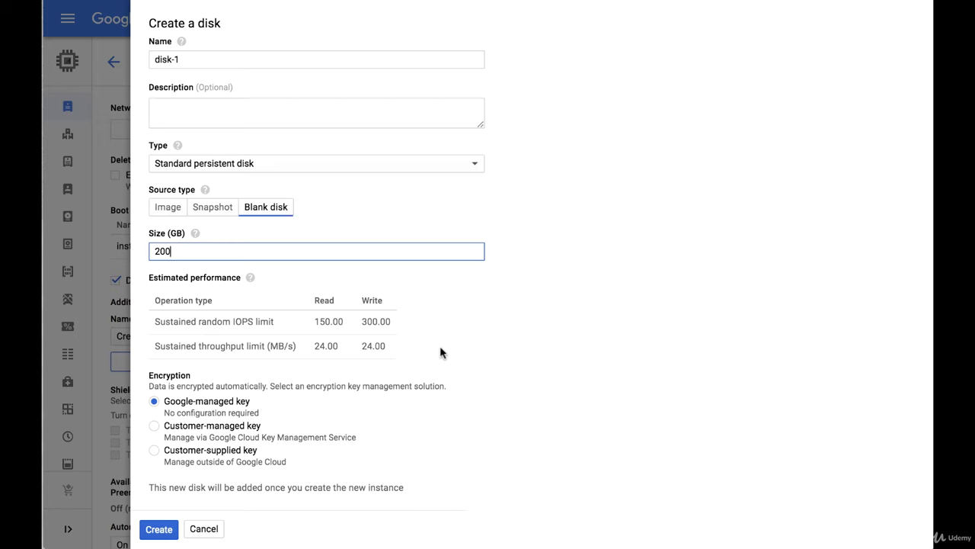
scroll(442, 348, down, 1)
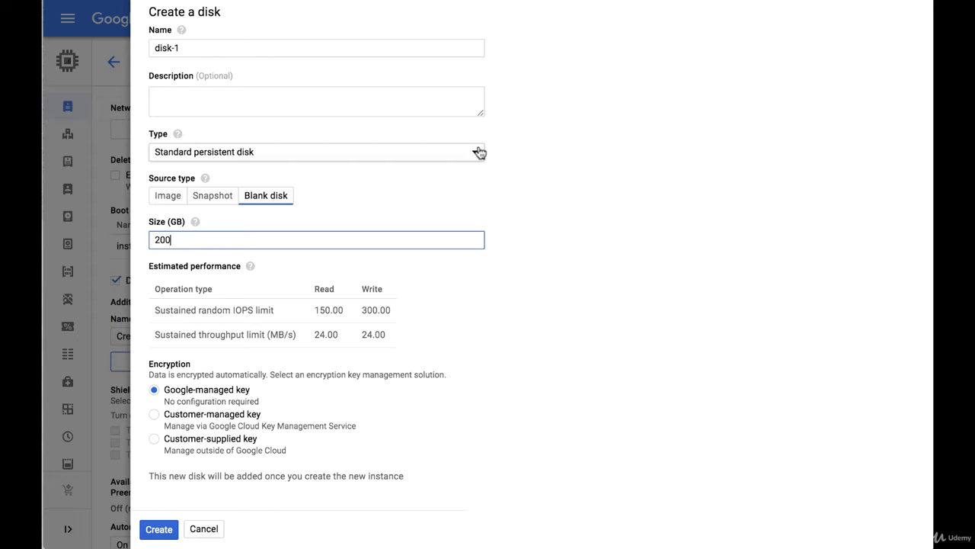
Try SSD, then keep disk-1 as a standard persistent disk and create it.
click(478, 153)
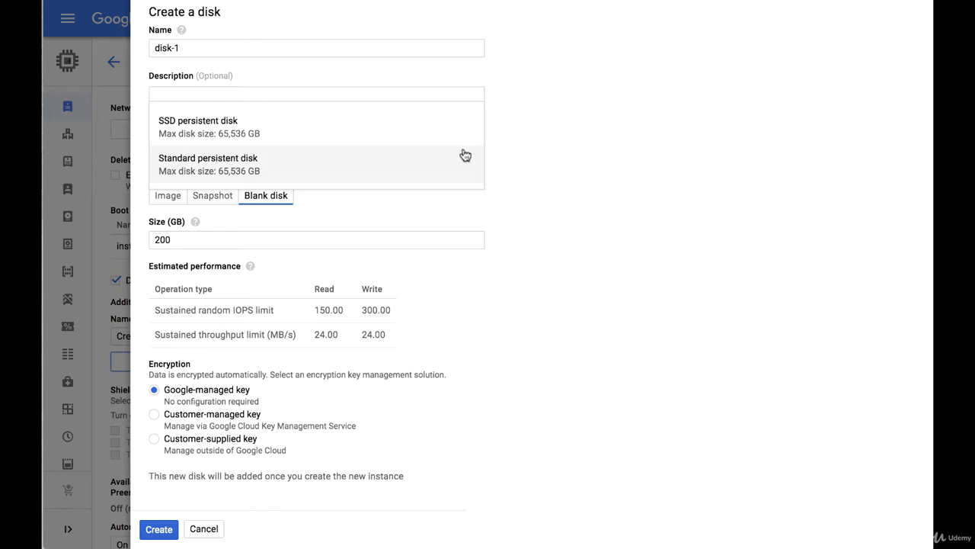
click(413, 131)
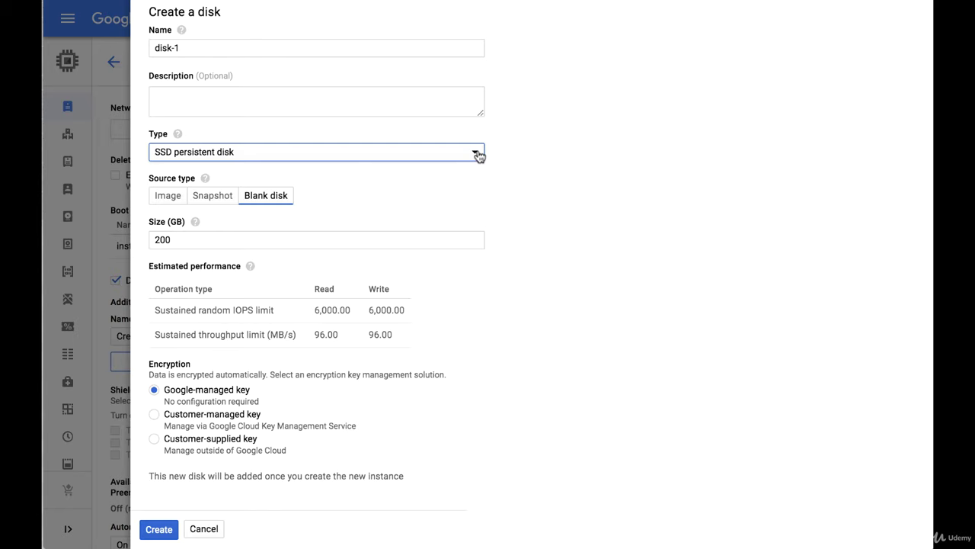
click(478, 155)
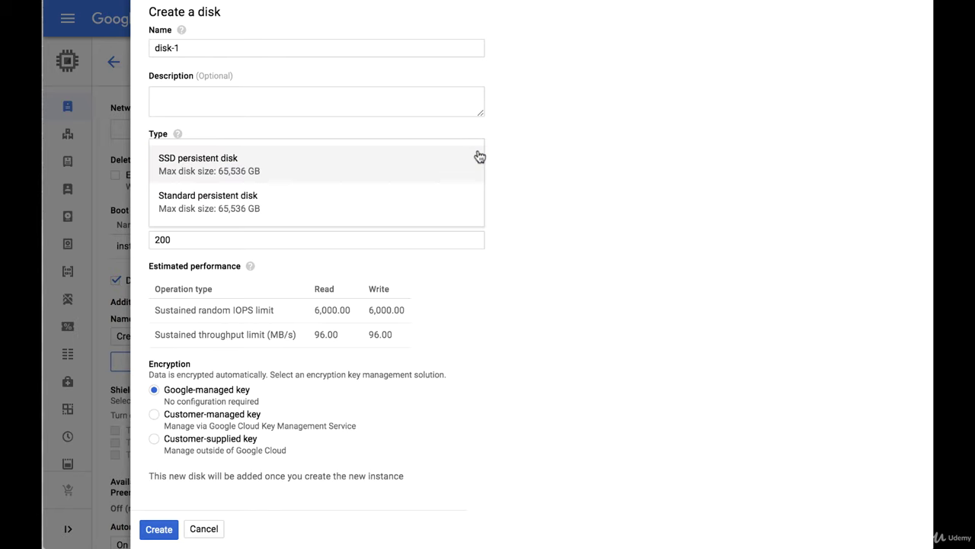
click(463, 204)
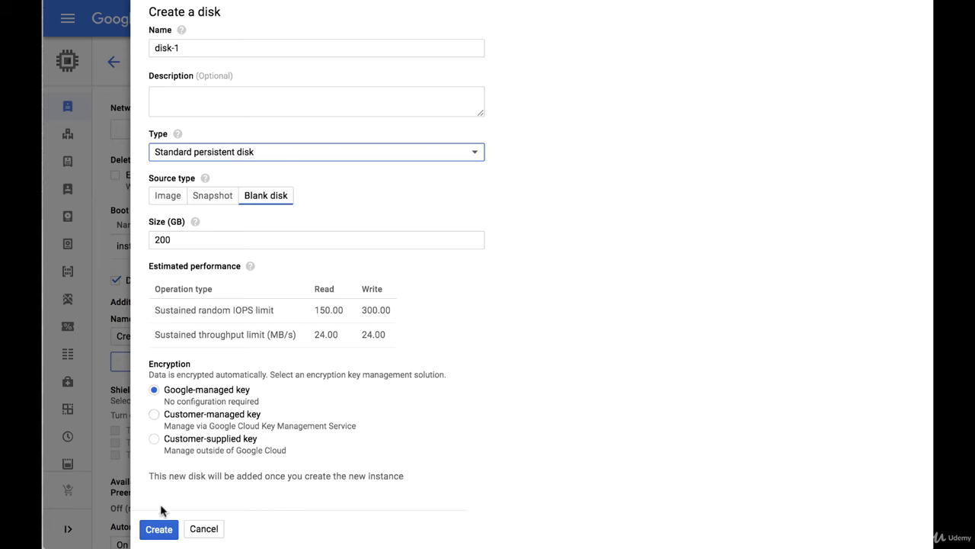
click(160, 529)
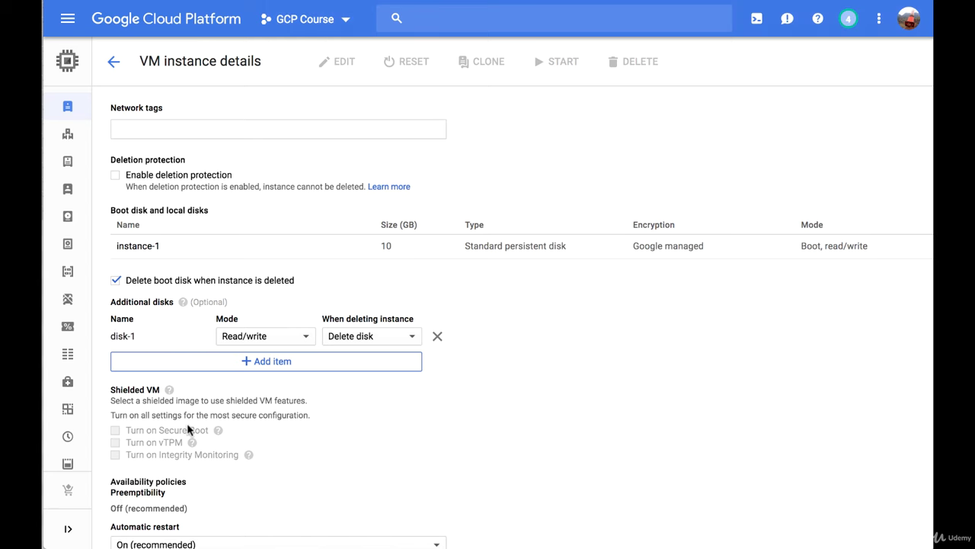
Save instance-1's edits, including the new 200 GB disk-1.
scroll(187, 429, down, 3)
scroll(187, 428, down, 6)
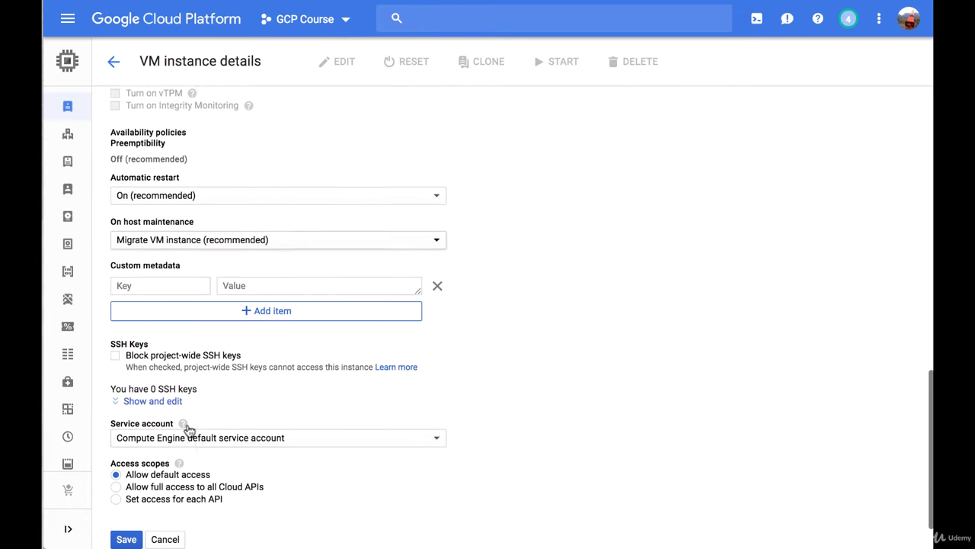
click(127, 523)
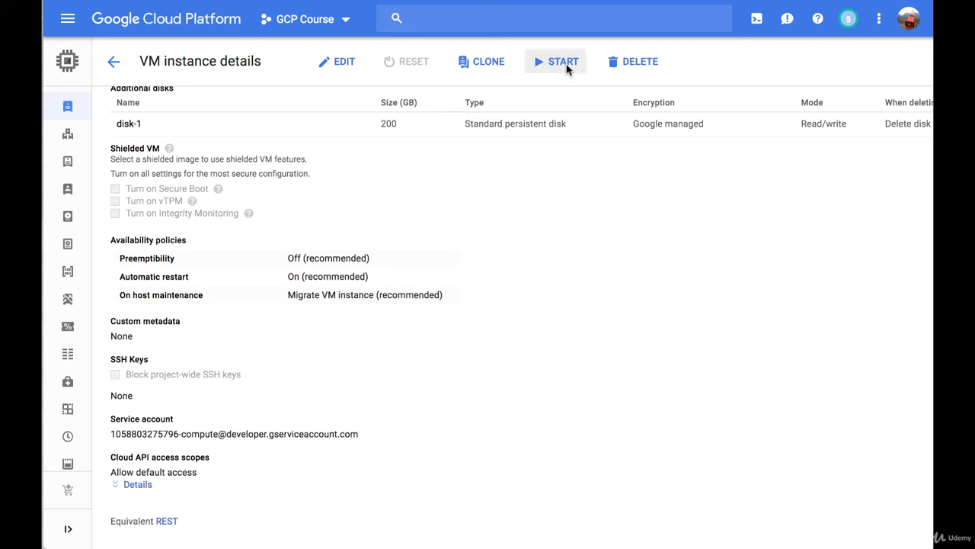
Start instance-1 again so it runs as n1-highmem-2.
click(566, 67)
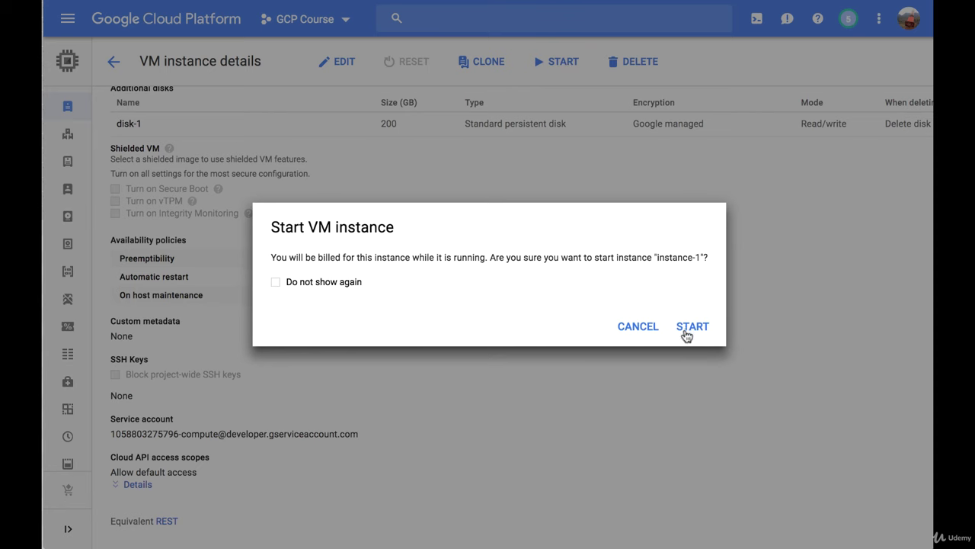
click(686, 329)
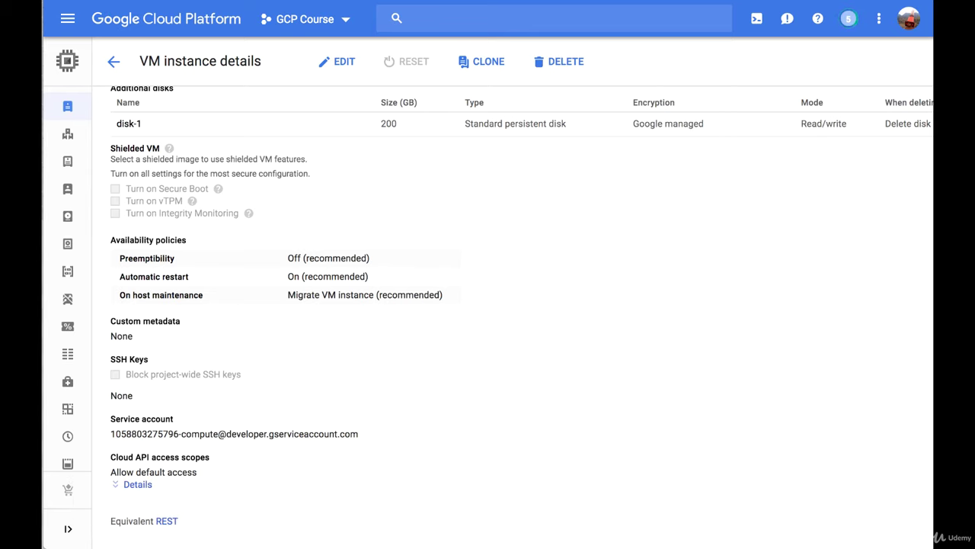
scroll(523, 120, up, 5)
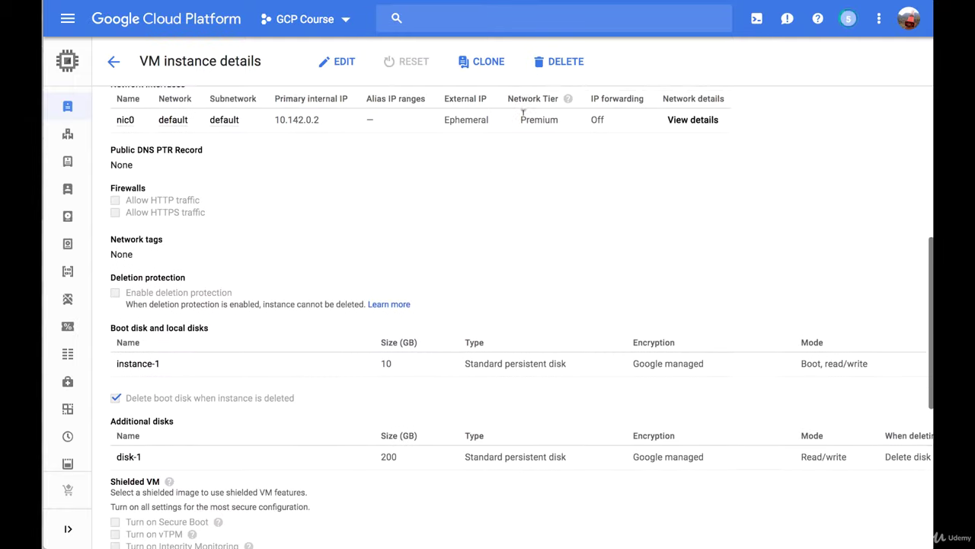
scroll(522, 120, up, 4)
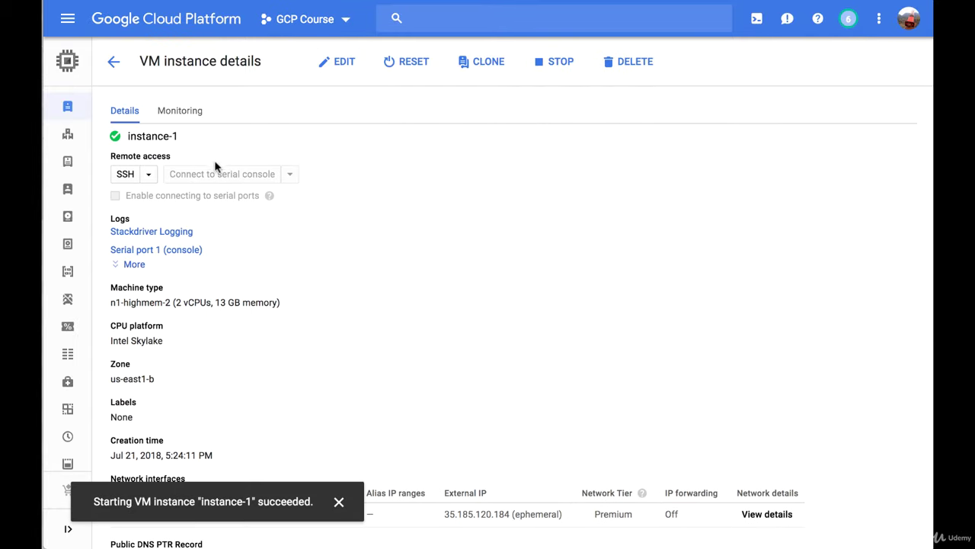
SSH into instance-1, run lsblk to see the 200G sdb disk, then close the terminal.
click(126, 174)
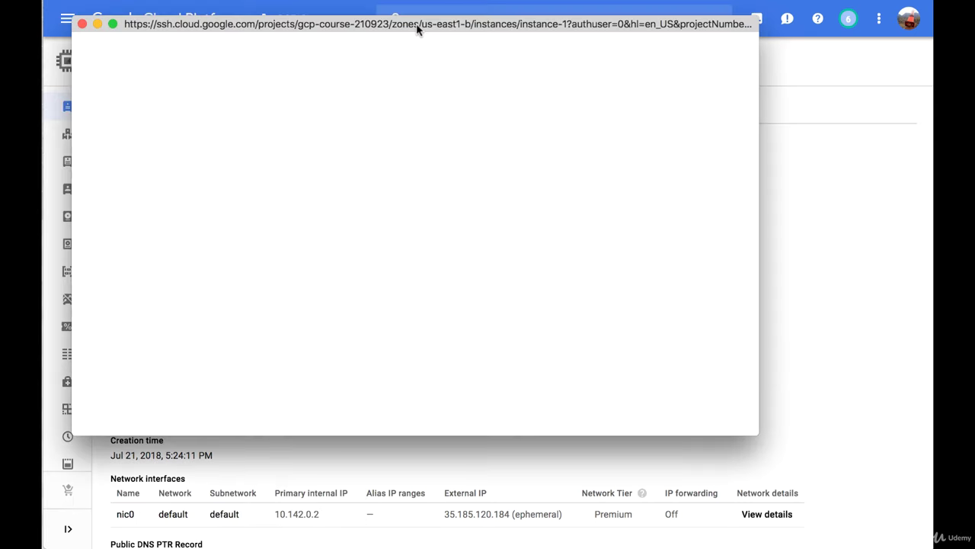
drag(418, 29, 479, 90)
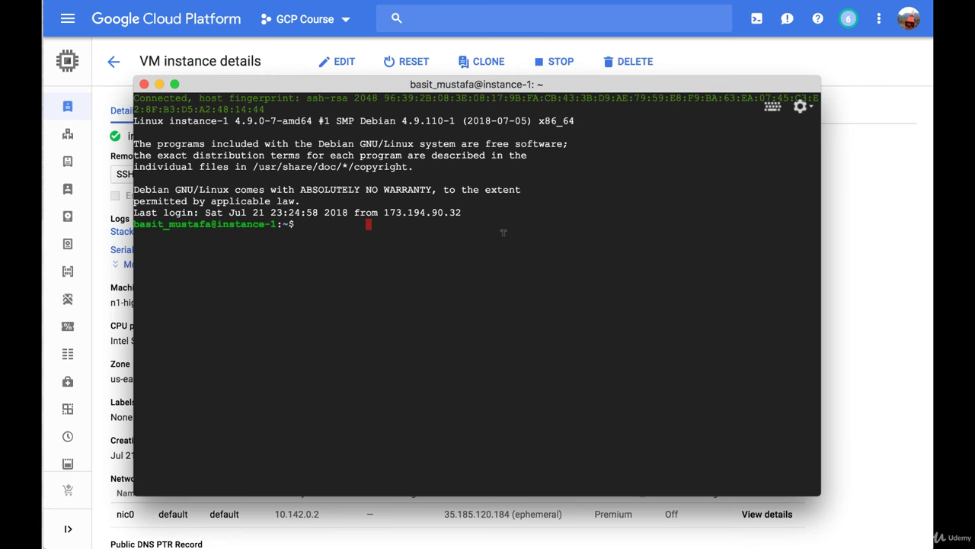
text(lsblk)
key(Return)
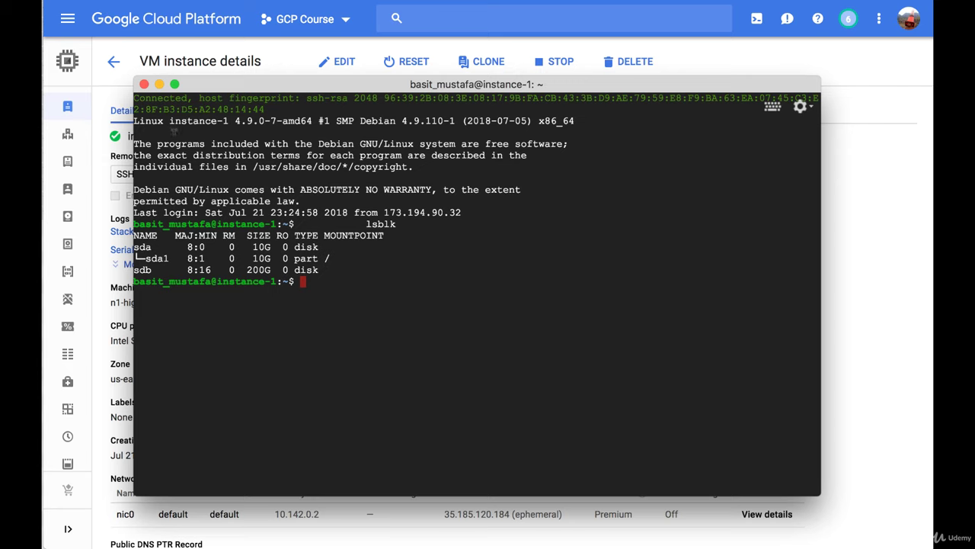
click(144, 84)
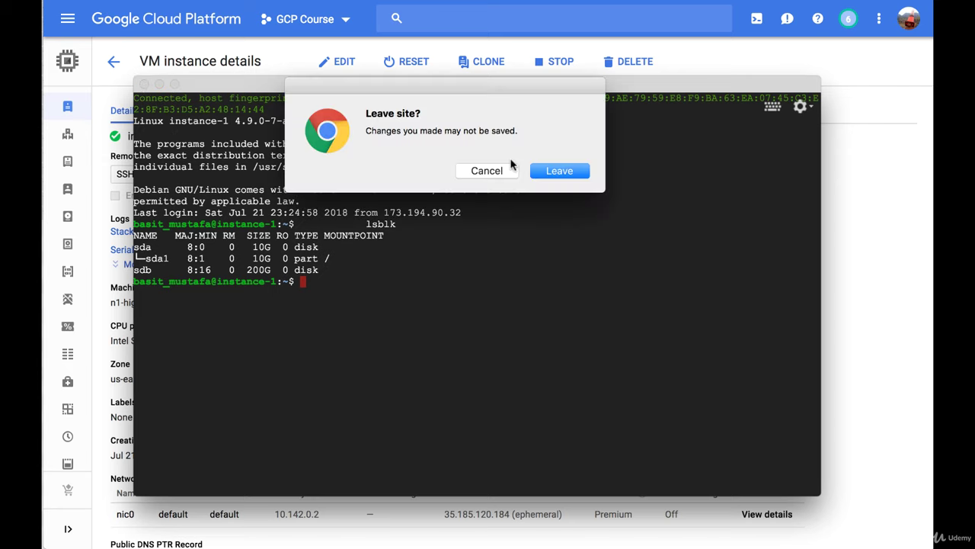
Leave the SSH session and stop instance-1.
click(550, 172)
click(555, 63)
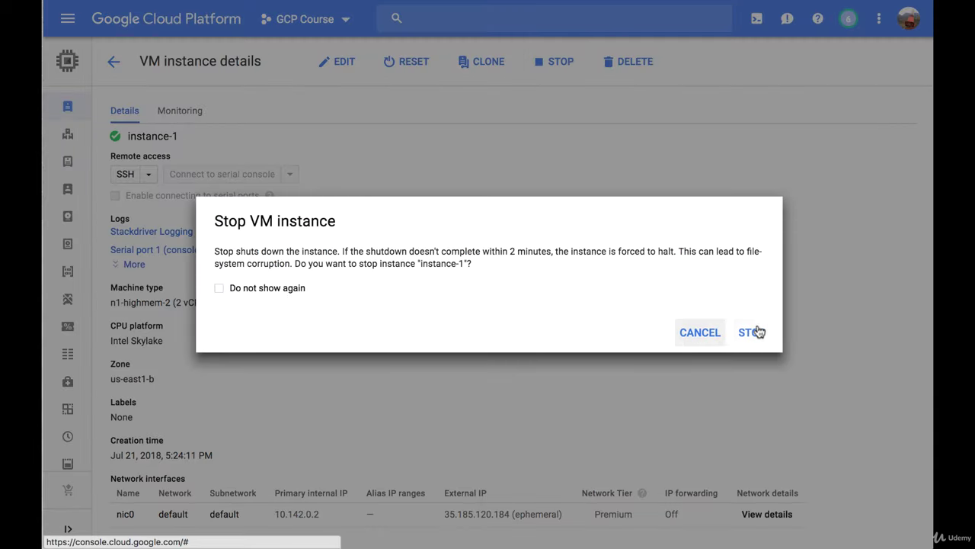
click(754, 332)
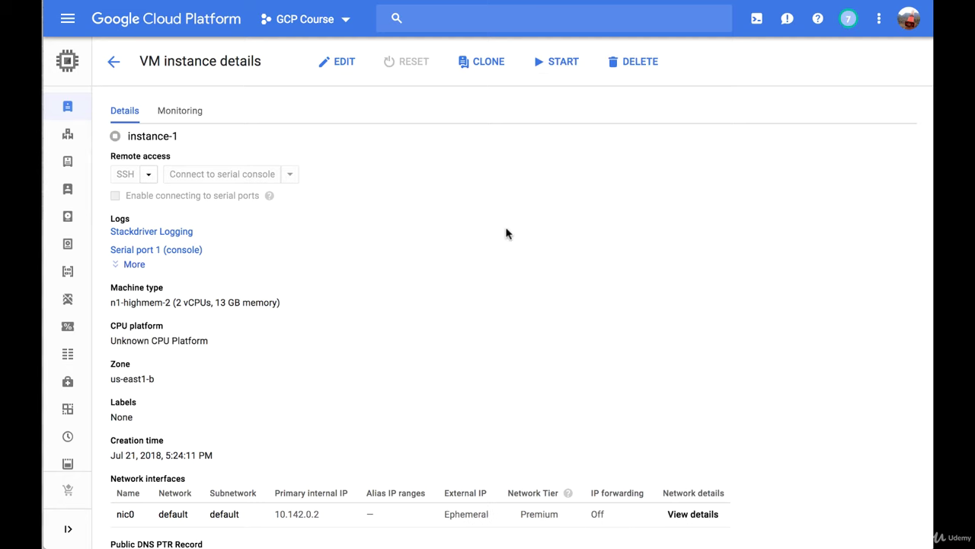
Delete instance-1 and check the Disks page for remaining disks.
click(618, 67)
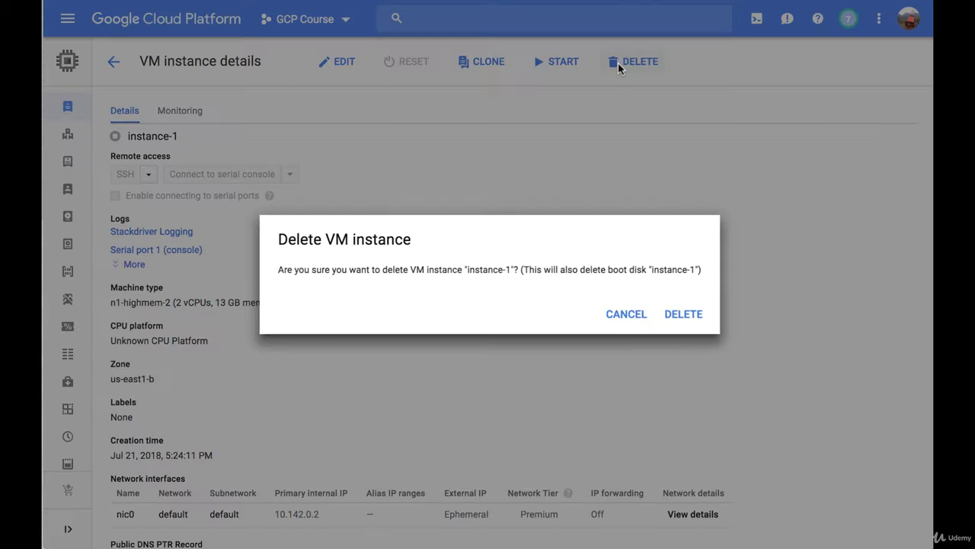
click(682, 315)
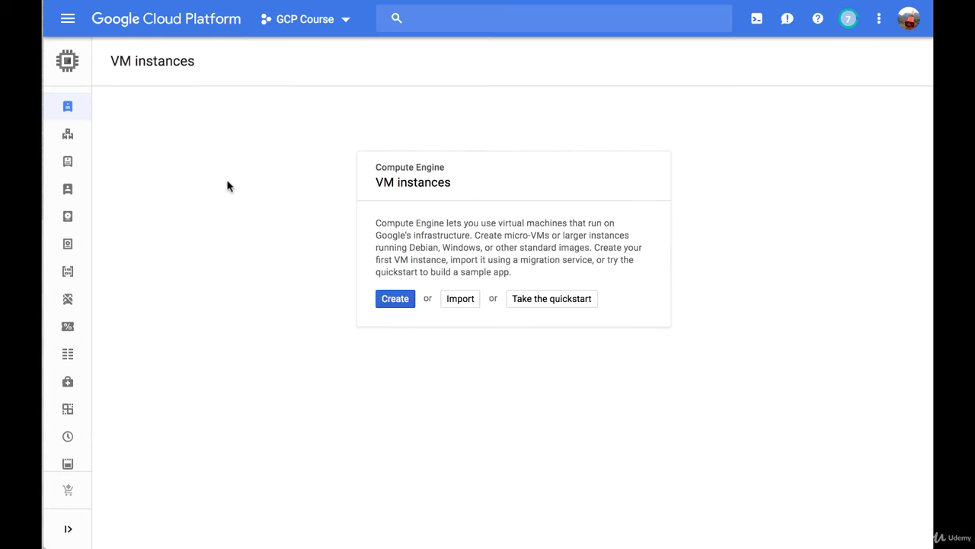
mouse_move(65, 135)
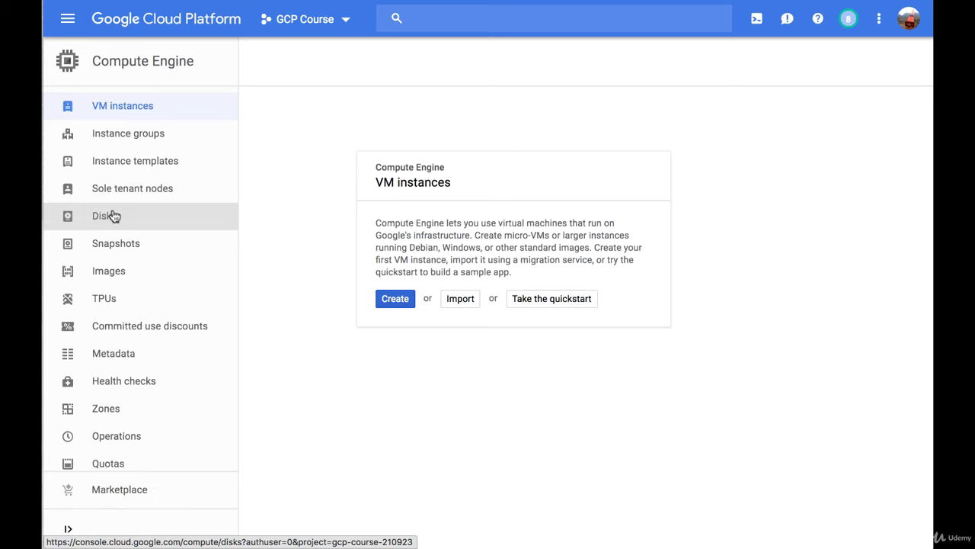
click(112, 216)
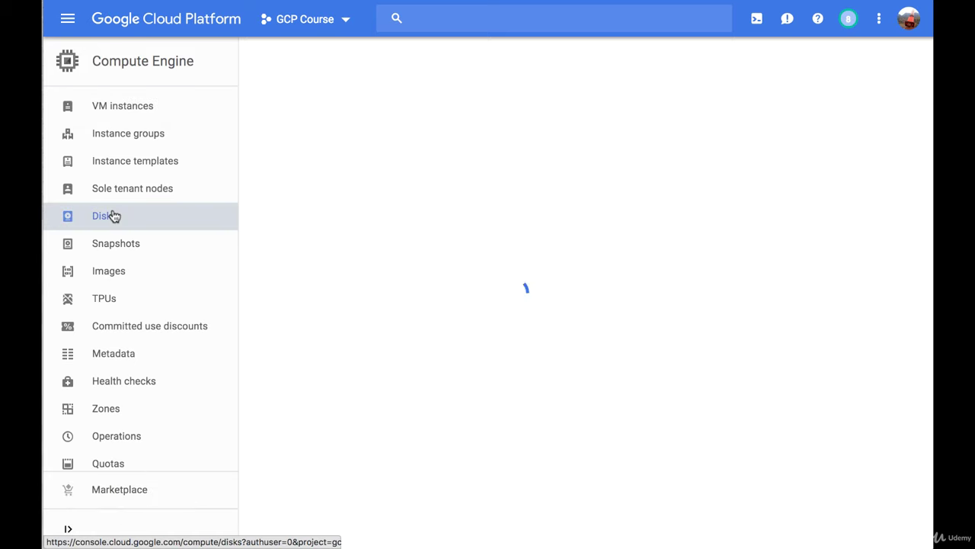
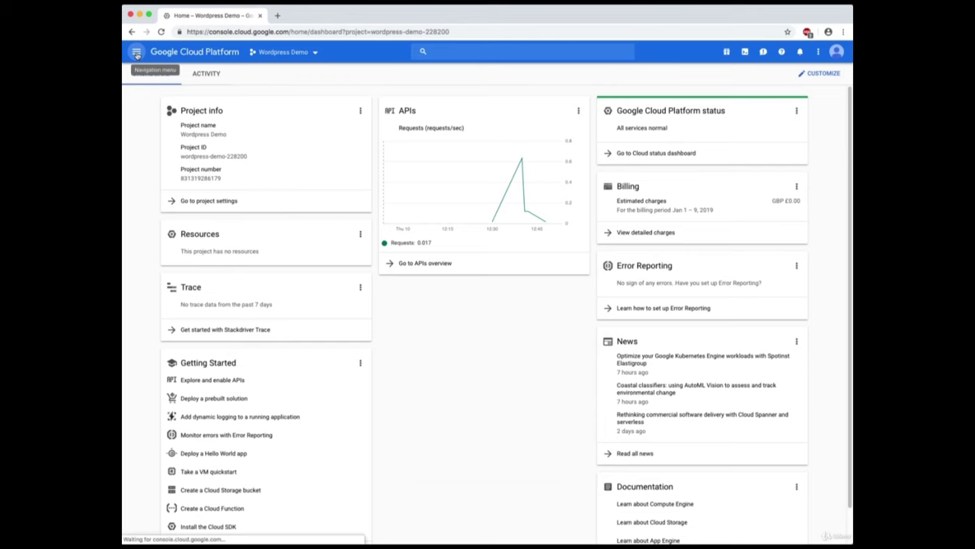
Go to Billing to see £197.09 of credits and 336 days remaining.
click(136, 53)
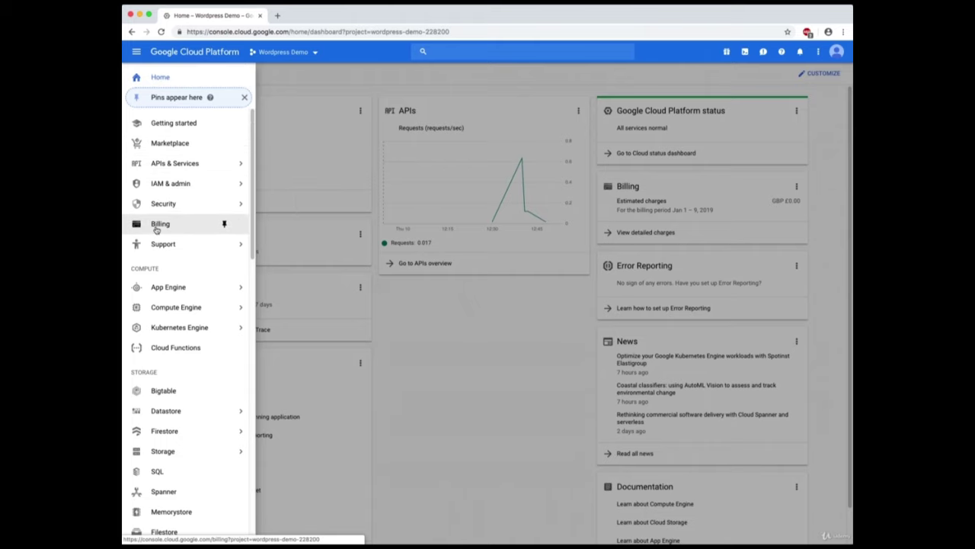
click(162, 226)
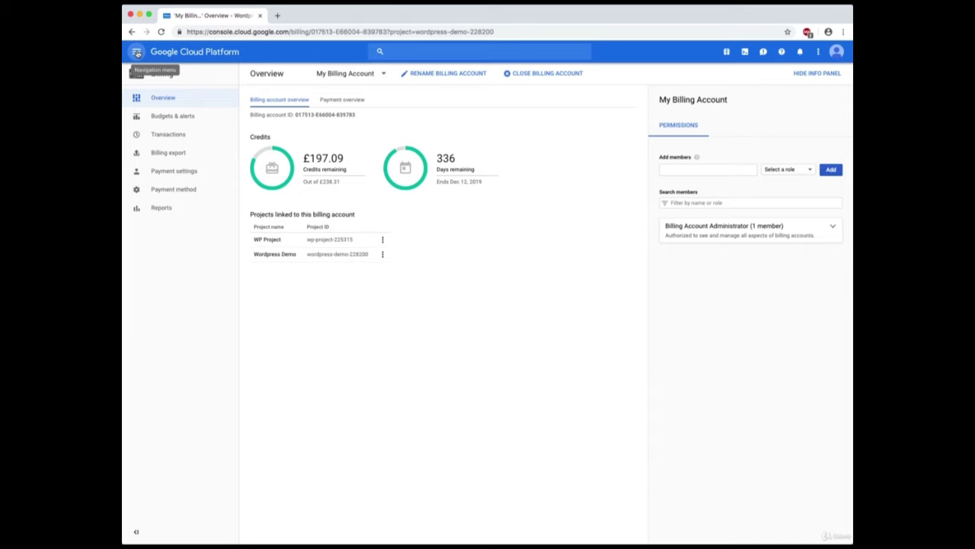
click(136, 52)
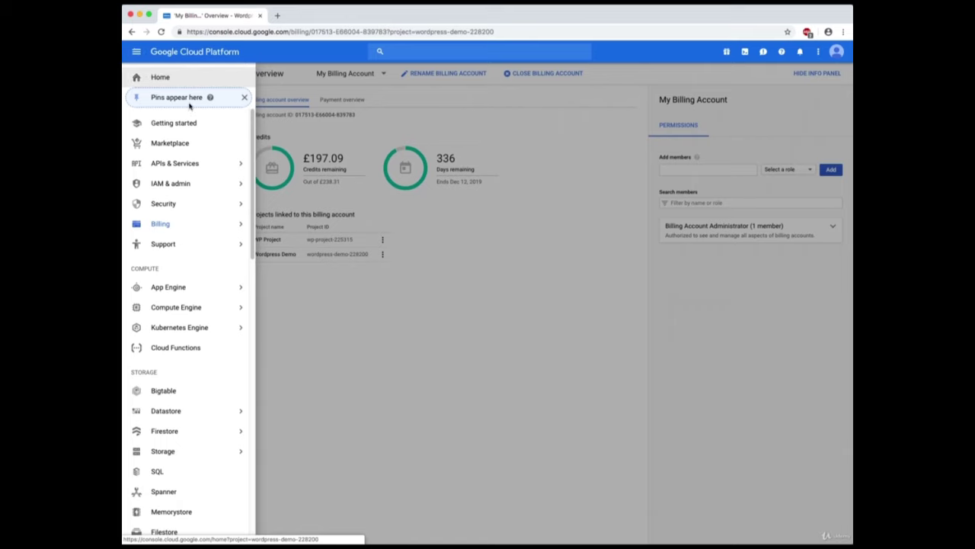
Go to IAM & admin to see Wordpress Demo's six members and their roles.
mouse_move(173, 186)
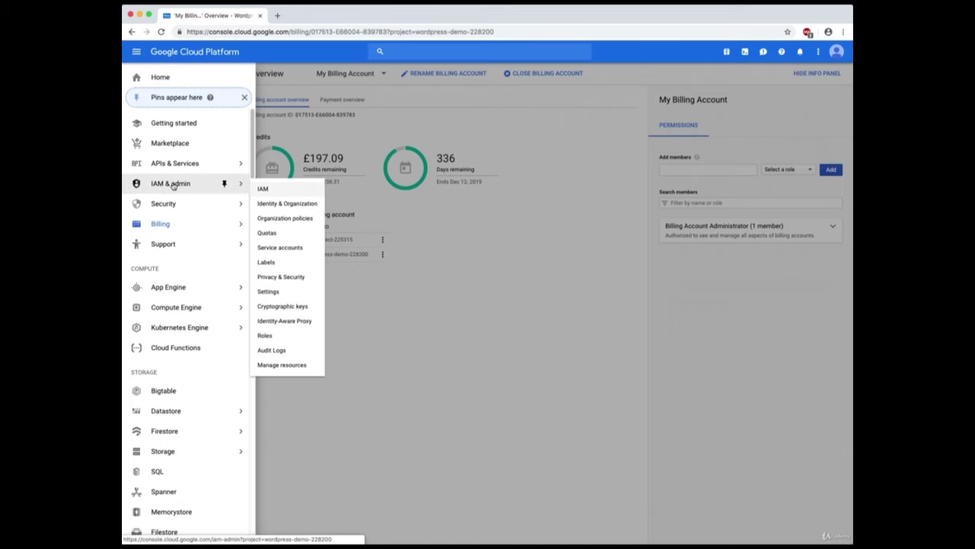
click(172, 185)
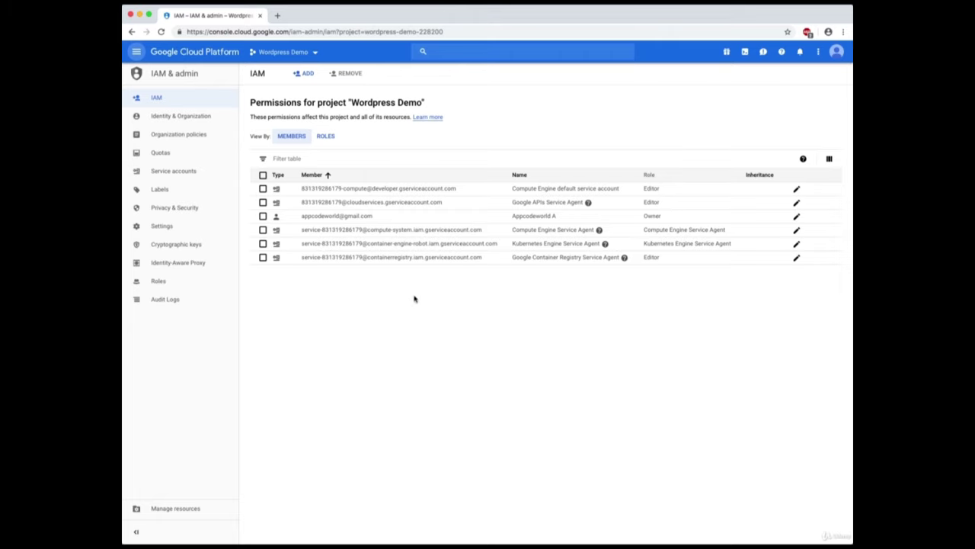
click(136, 53)
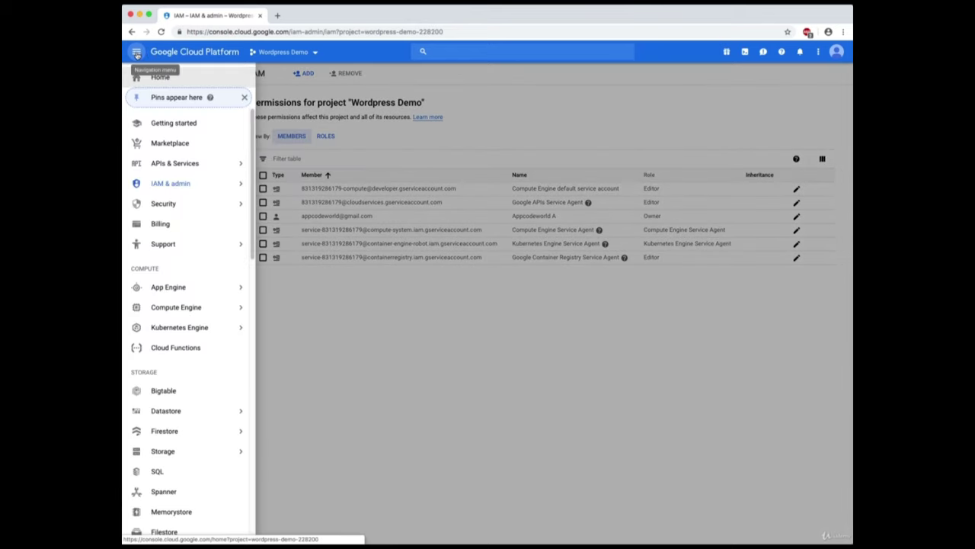
Return to the Home dashboard and switch the working project to Wordpress Demo.
click(145, 77)
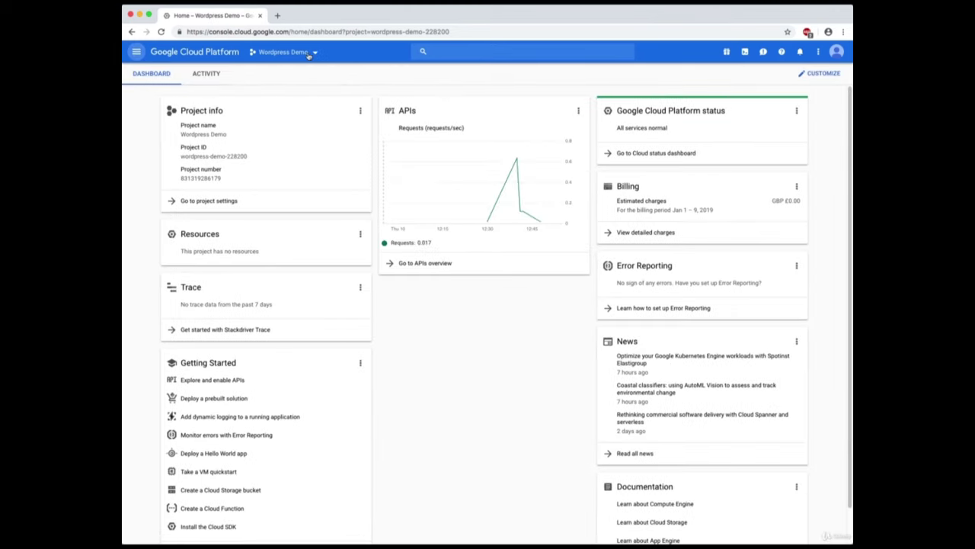
click(313, 54)
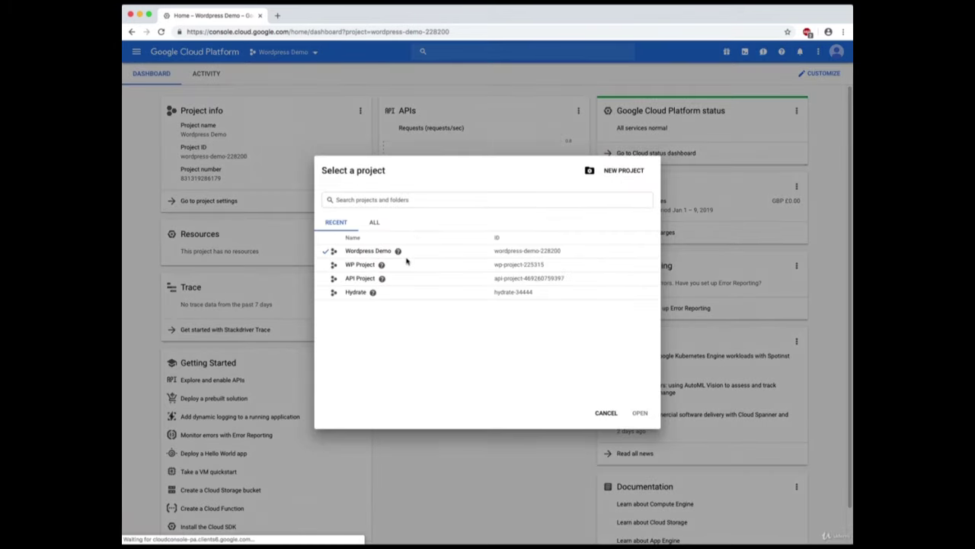
click(353, 201)
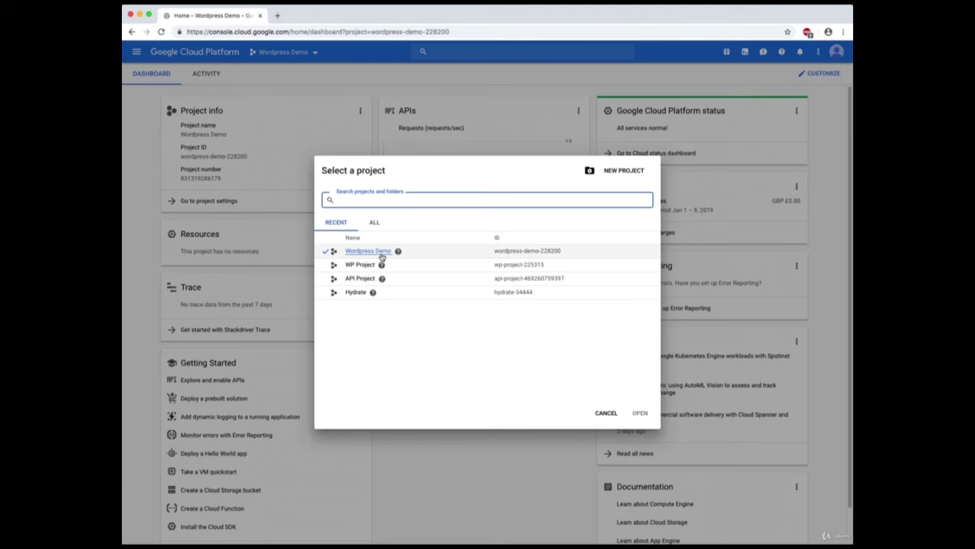
click(370, 251)
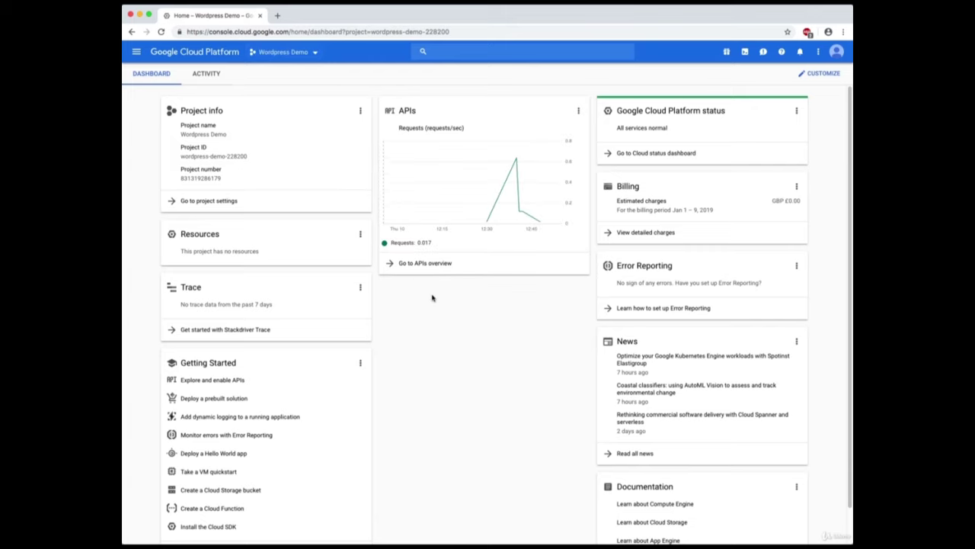
Go to Kubernetes Engine from the Navigation menu.
click(138, 52)
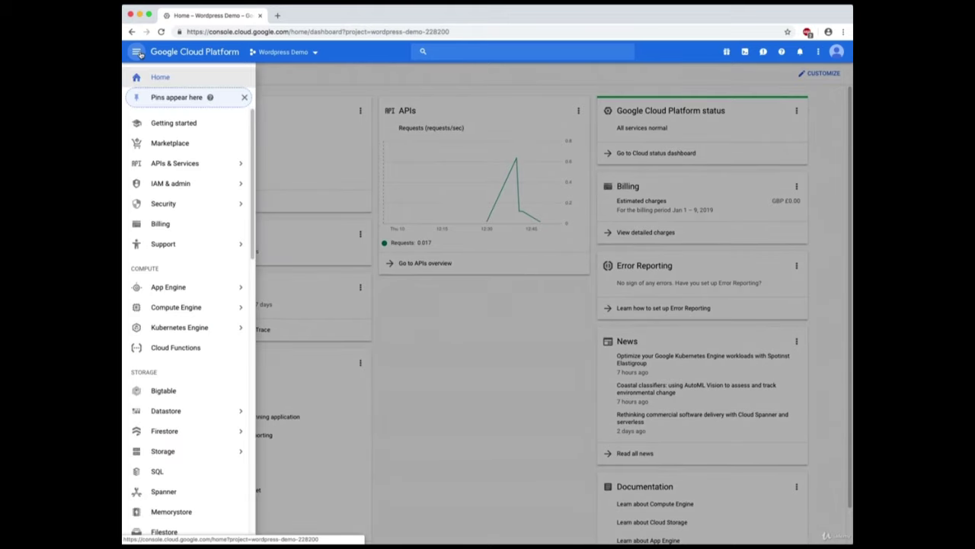
mouse_move(175, 307)
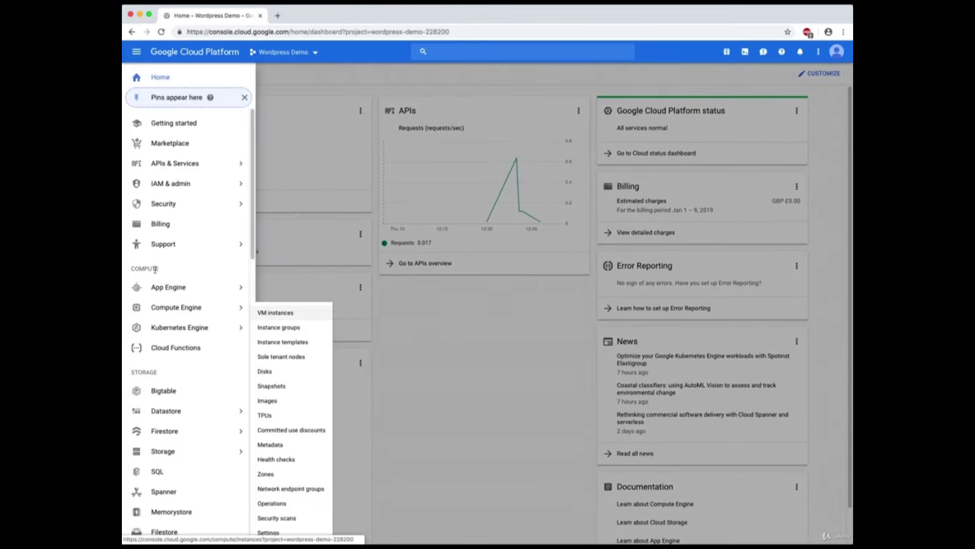
mouse_move(182, 329)
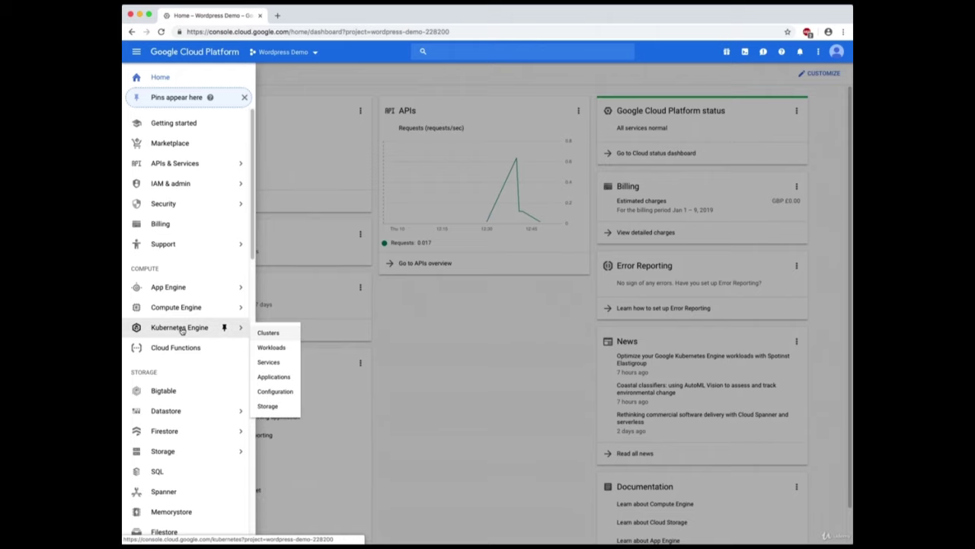
click(182, 329)
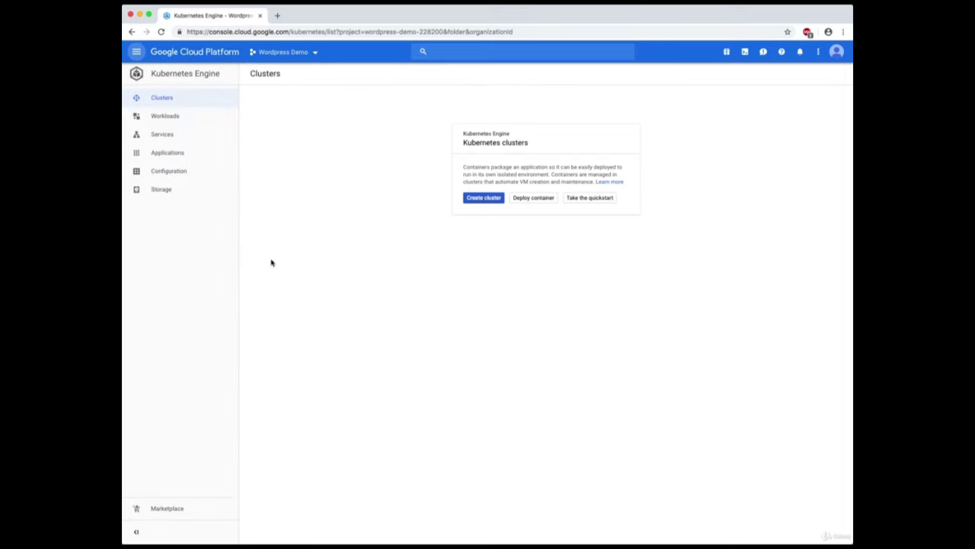
Browse the Clusters, Workloads, Services and Applications pages, ending back on the empty Clusters page.
click(183, 100)
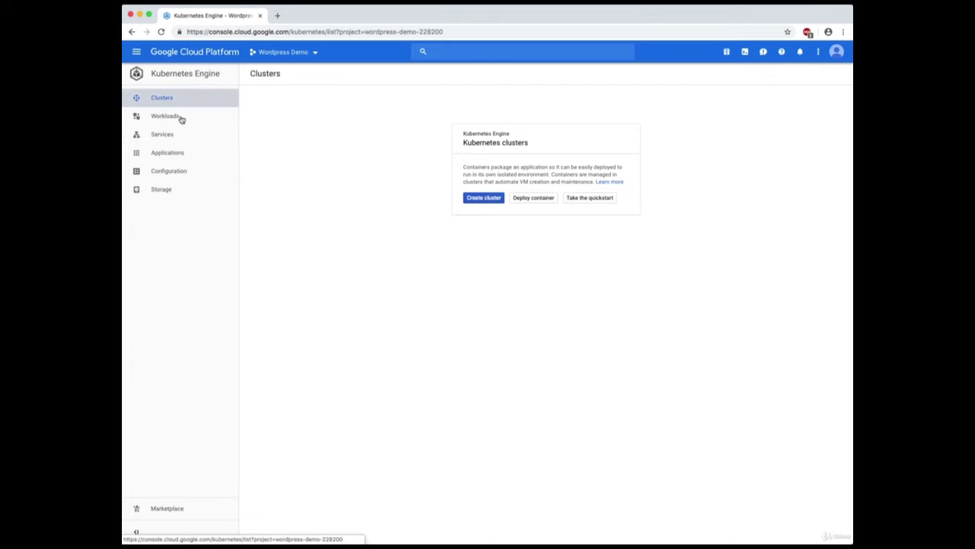
click(180, 118)
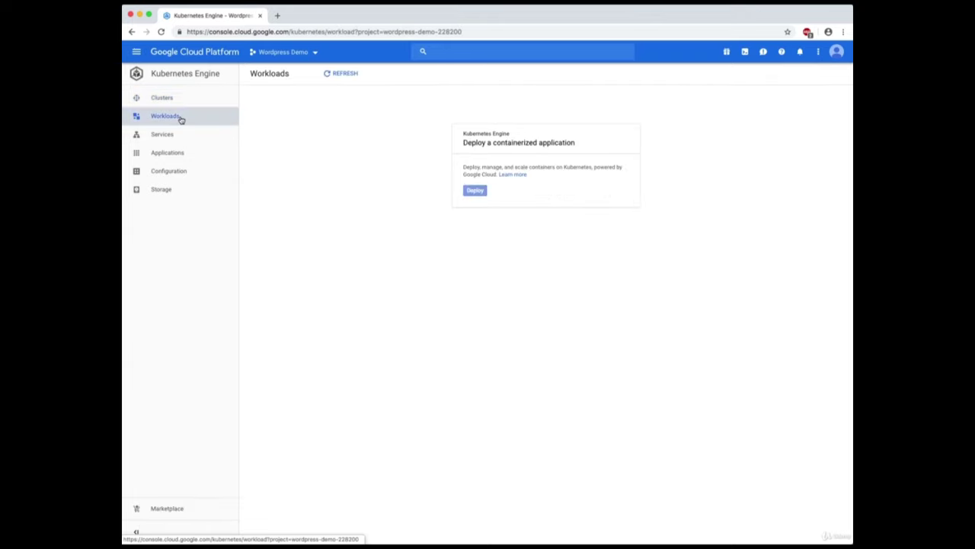
click(172, 137)
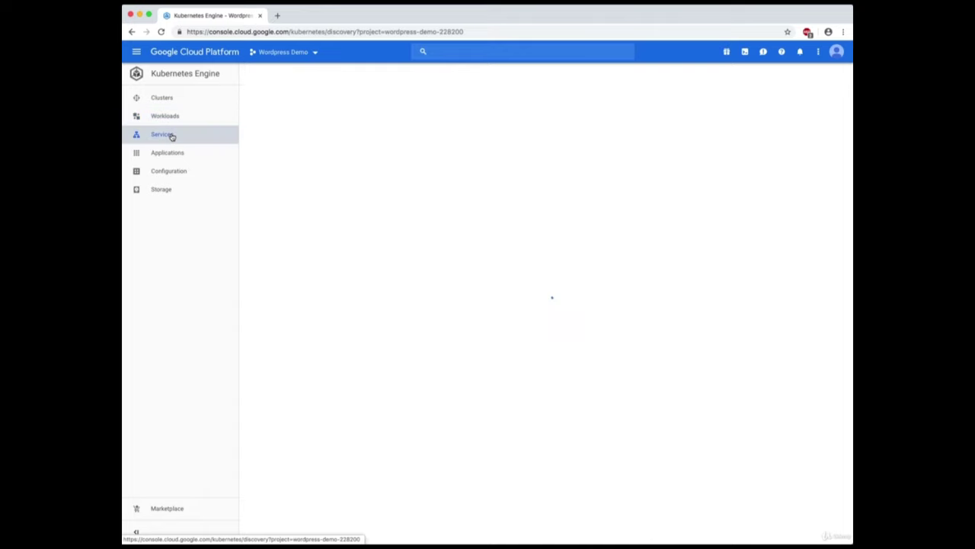
click(173, 156)
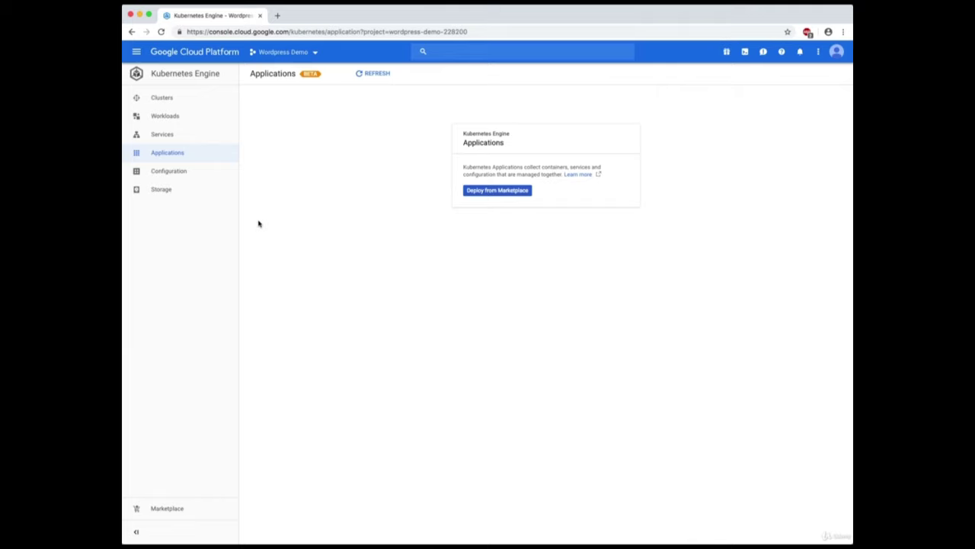
click(162, 97)
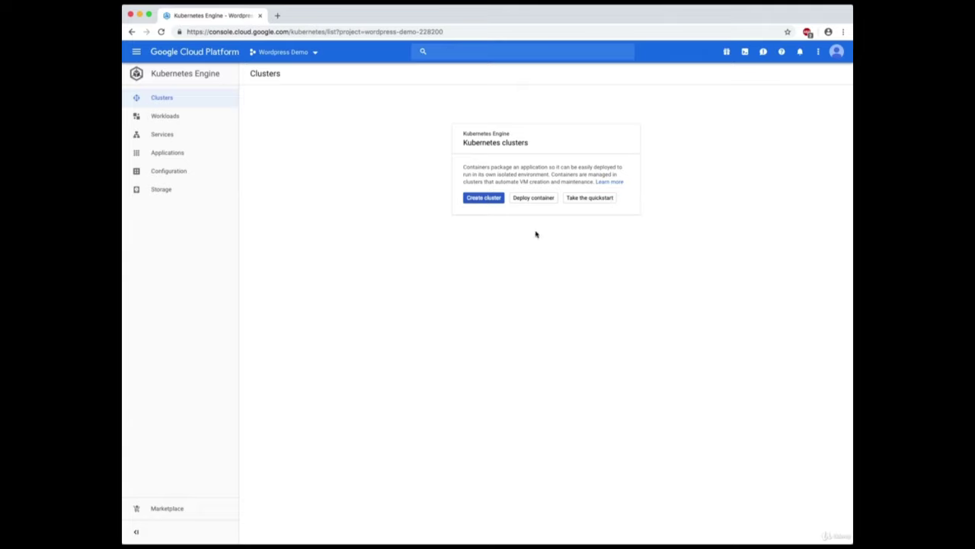
Start a Standard cluster, keeping name standard-cluster-1 and 3 nodes in us-central1-a.
click(488, 200)
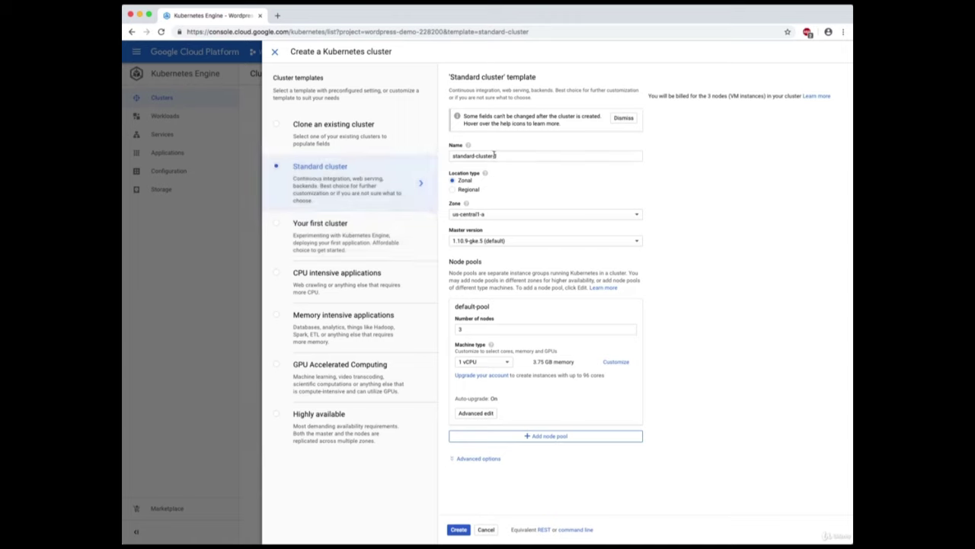
click(506, 155)
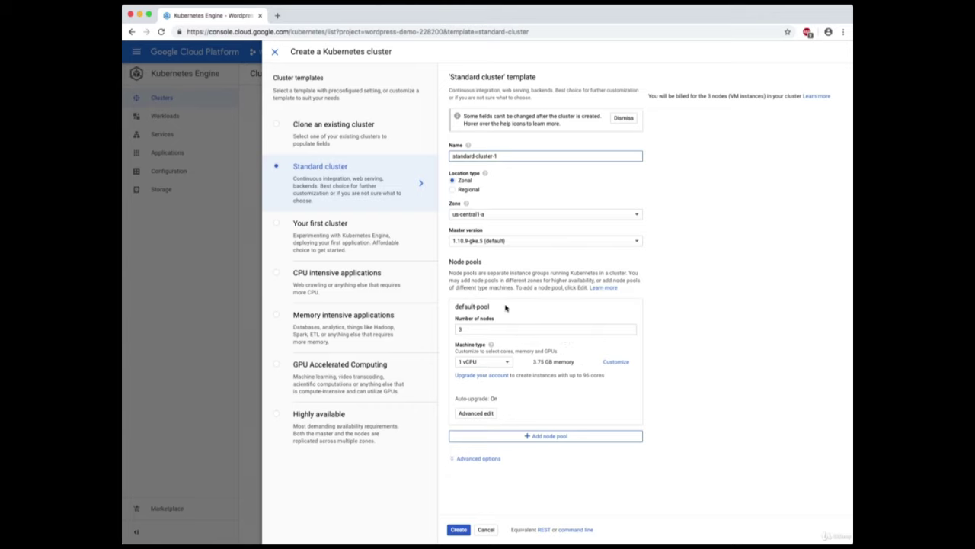
click(473, 328)
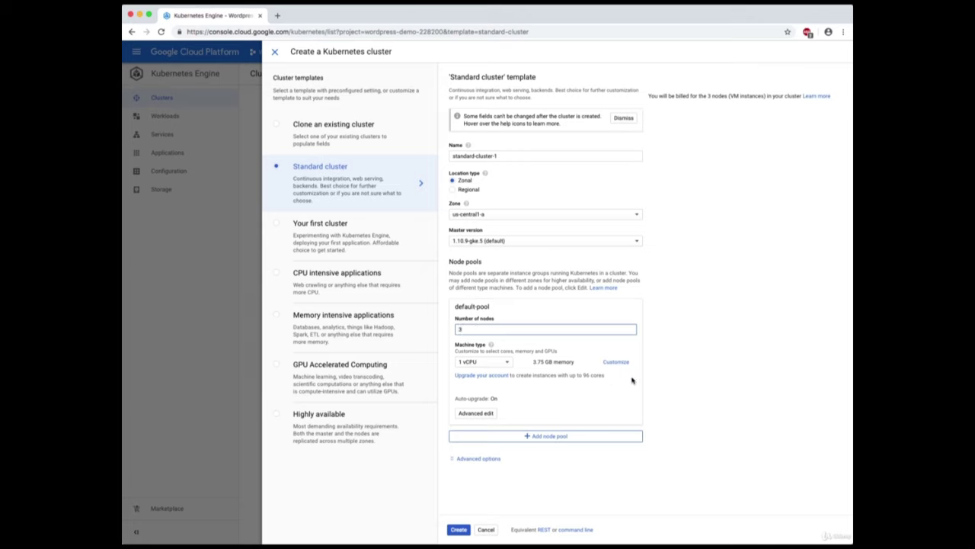
click(735, 404)
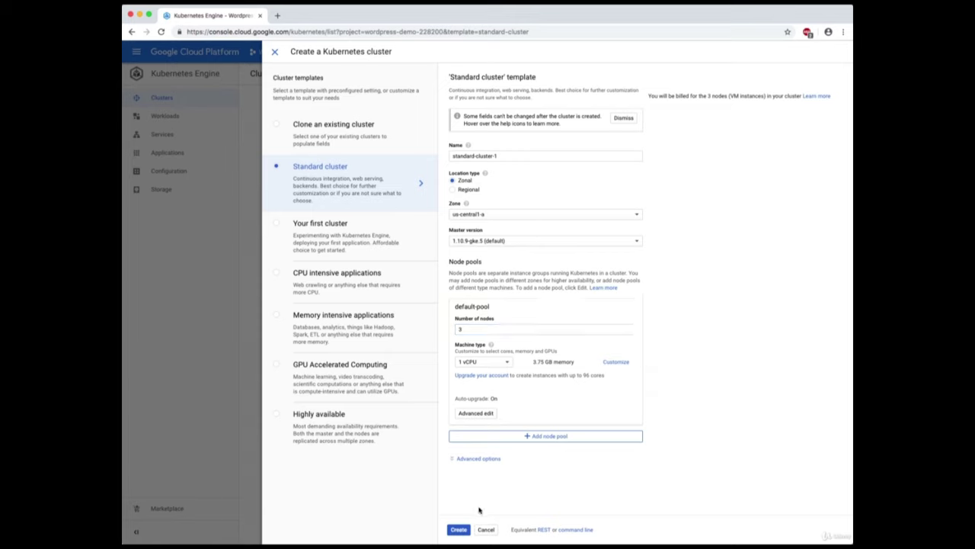
Create standard-cluster-1 and, once it shows a green check, view its details.
click(458, 531)
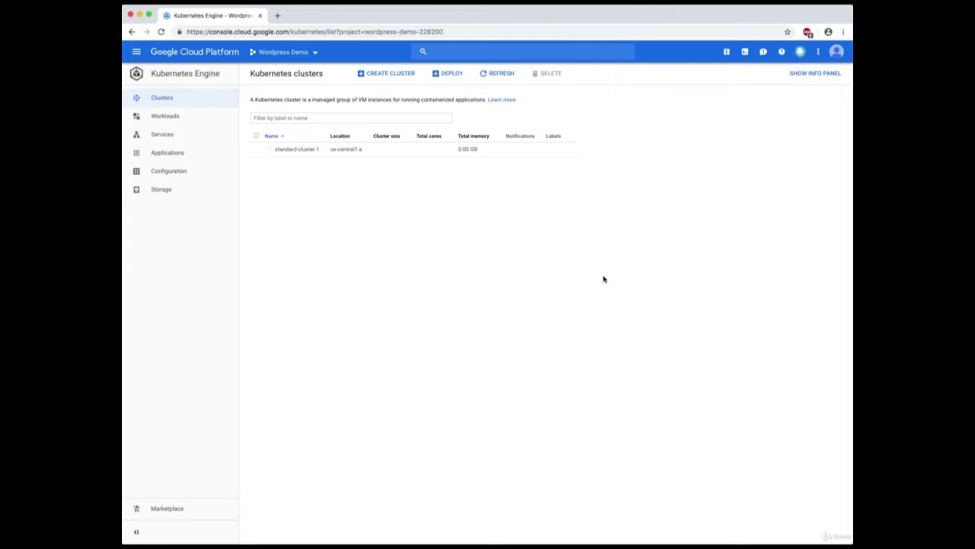
click(566, 9)
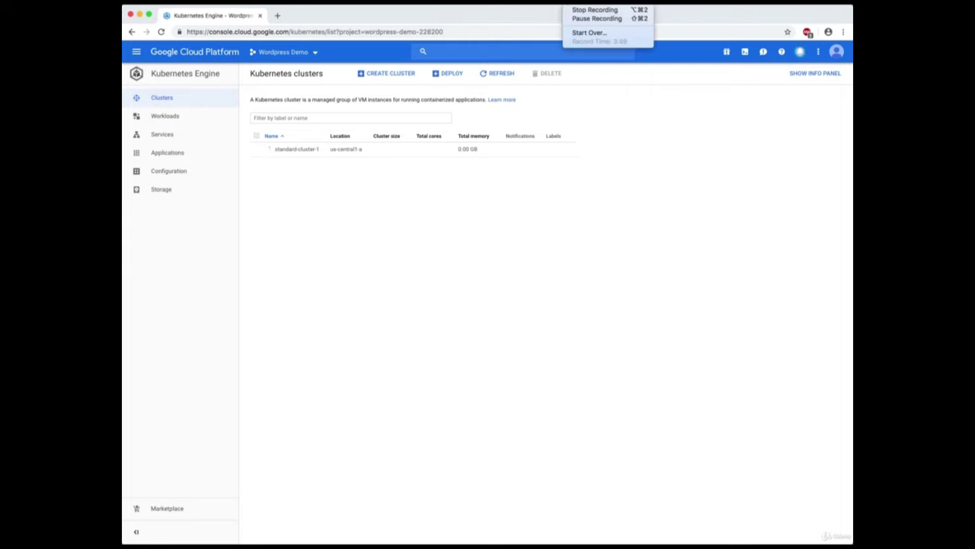
click(575, 19)
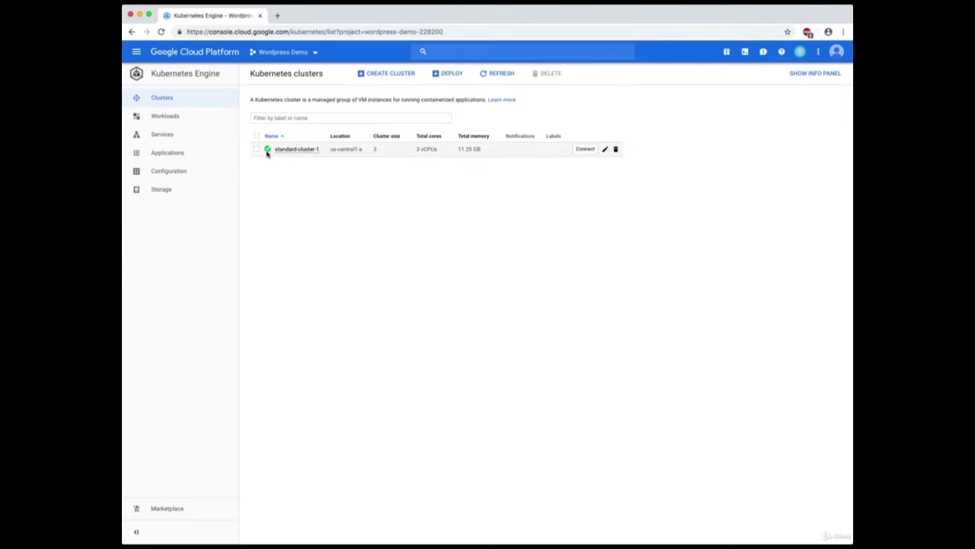
click(301, 152)
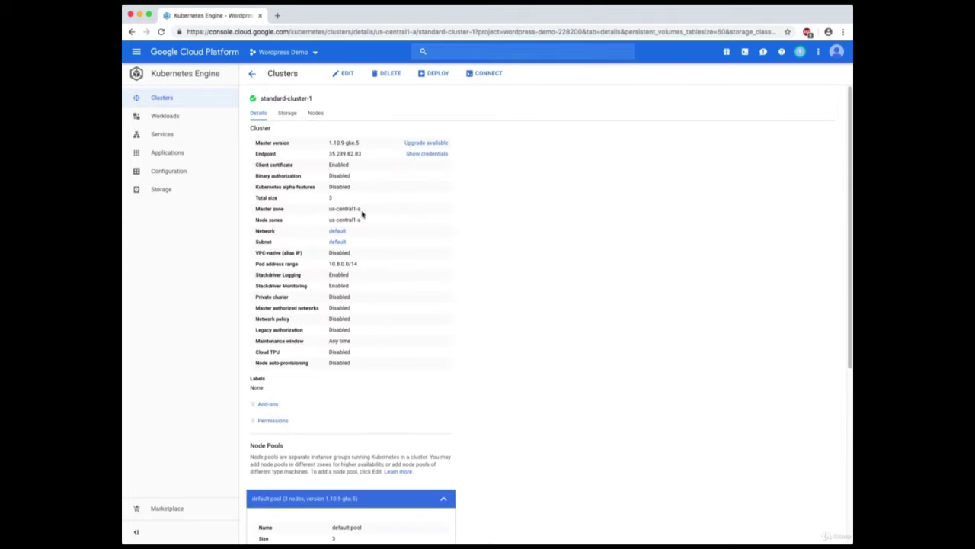
scroll(364, 230, down, 1)
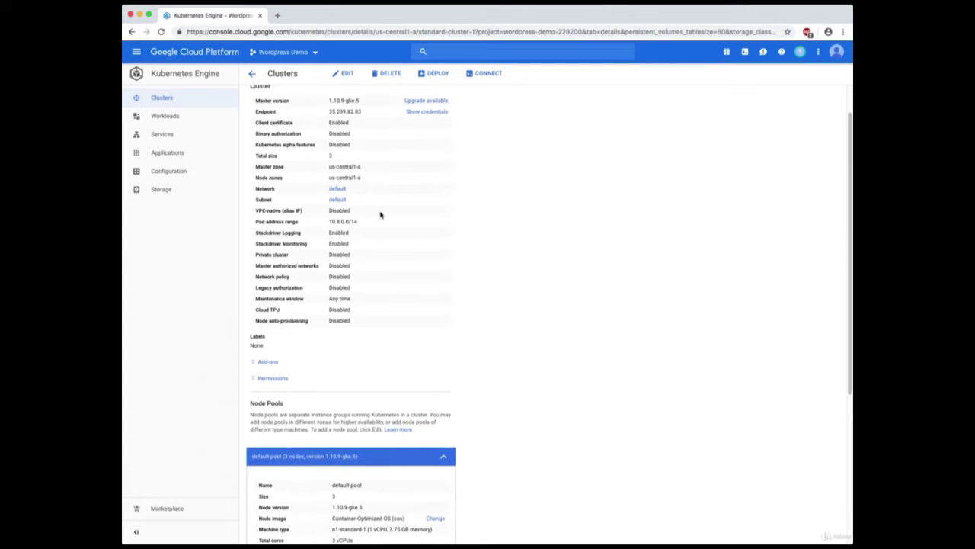
scroll(390, 221, down, 5)
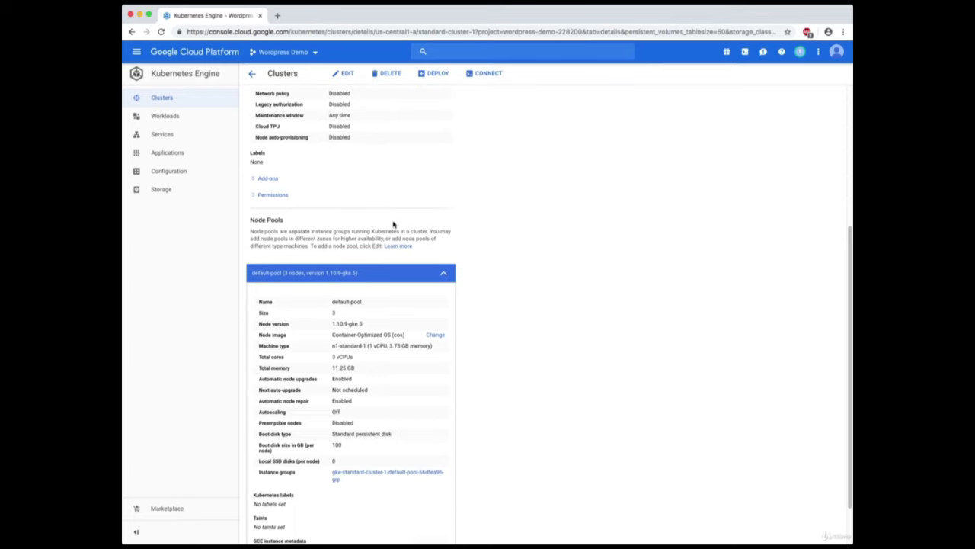
scroll(393, 224, down, 2)
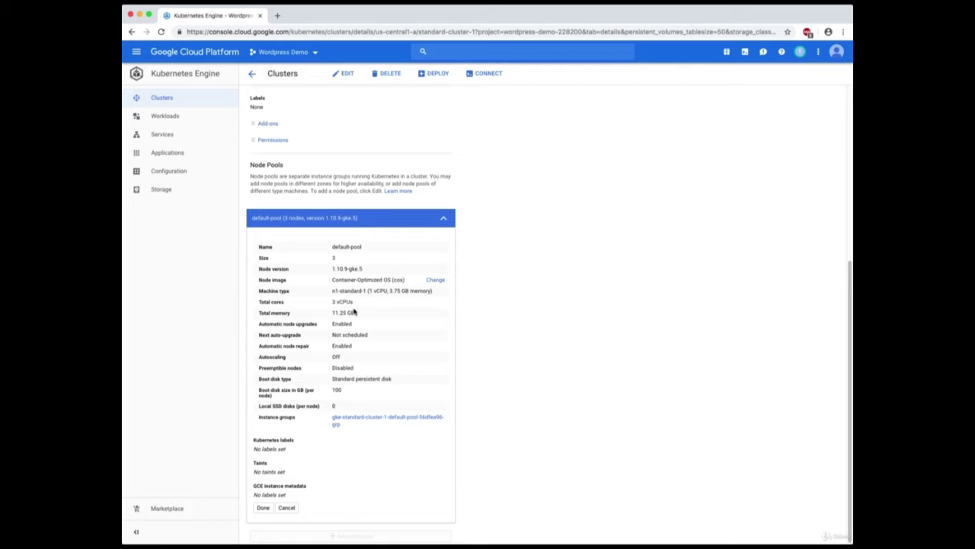
scroll(401, 331, up, 5)
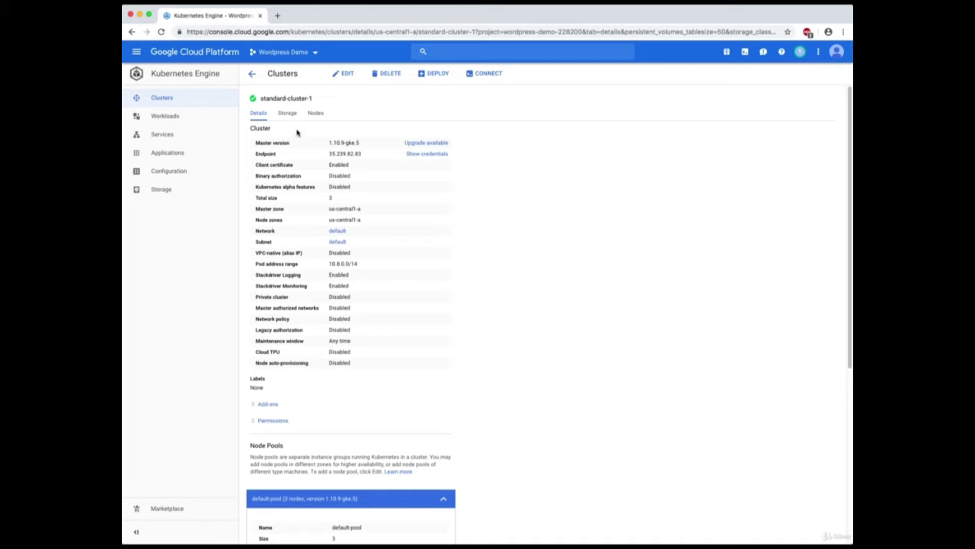
Check the cluster's Storage and Nodes tabs, then visit Workloads, Services and Applications.
click(289, 115)
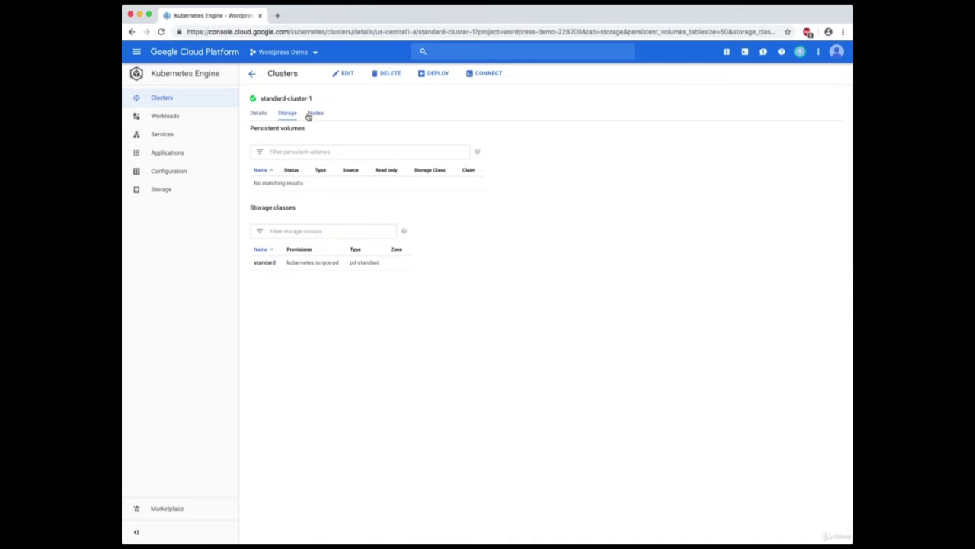
click(312, 114)
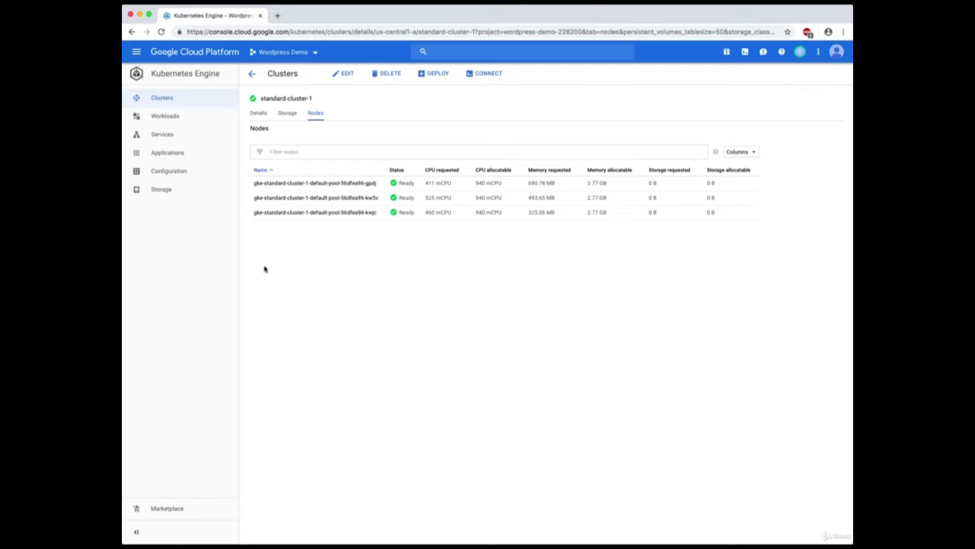
click(181, 116)
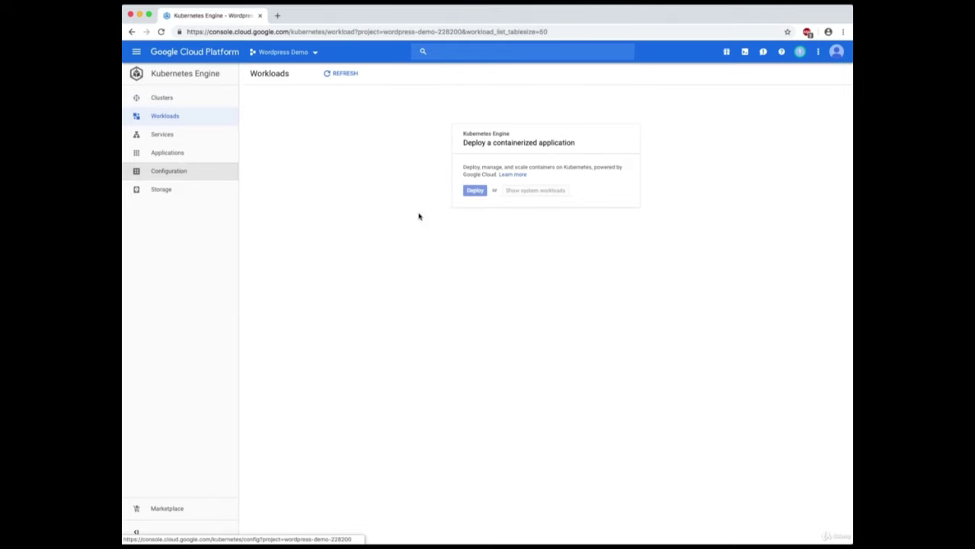
click(171, 133)
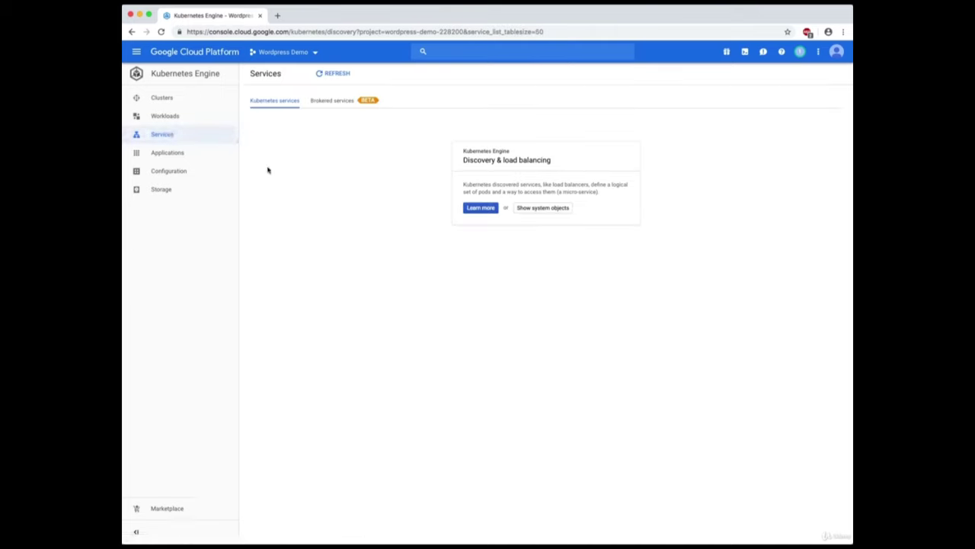
click(160, 152)
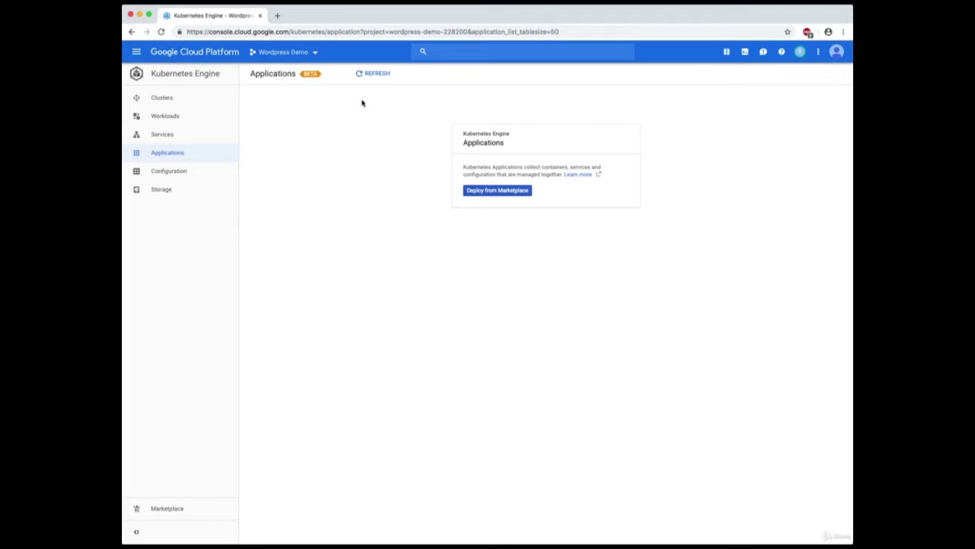
Deploy from Marketplace and scroll the Kubernetes apps catalogue to the WordPress card.
click(521, 195)
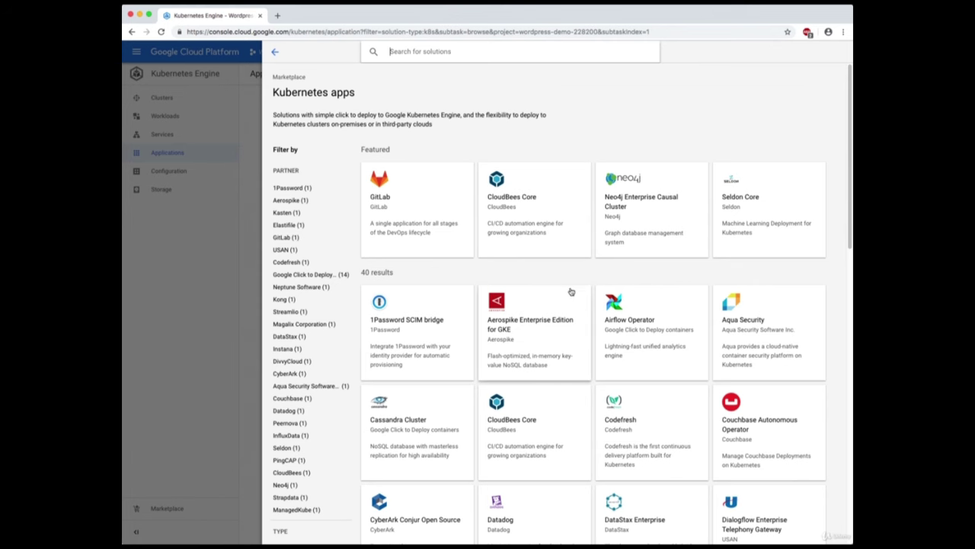
scroll(570, 285, down, 2)
scroll(571, 287, down, 3)
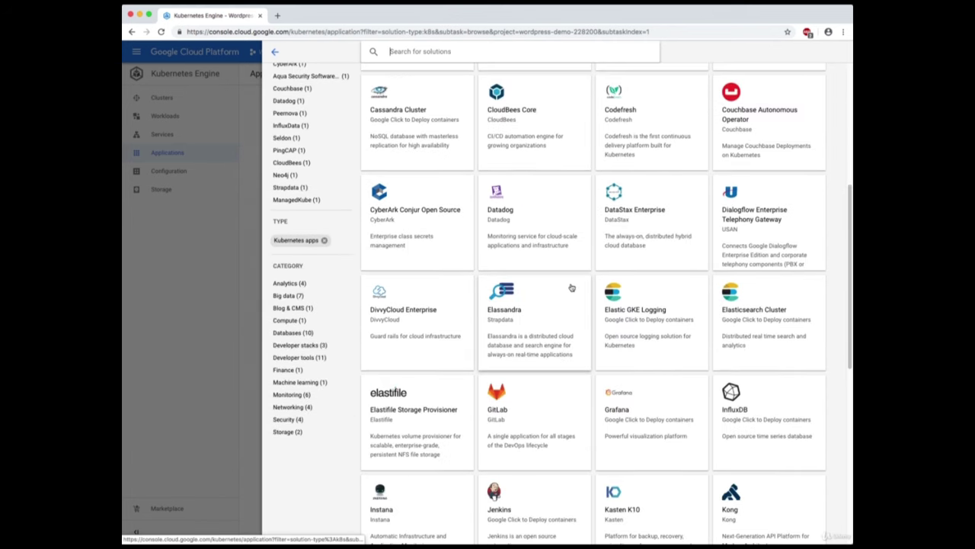
scroll(572, 288, down, 2)
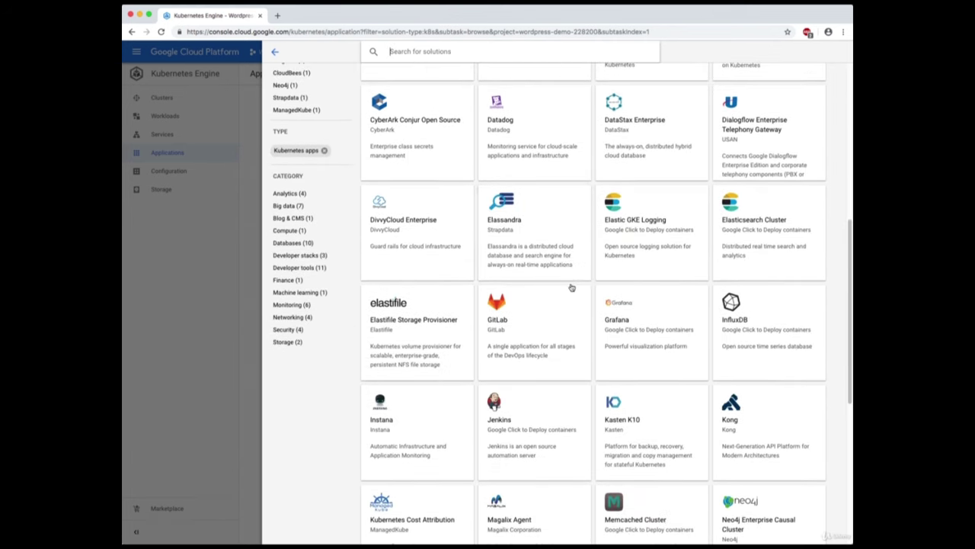
scroll(571, 287, down, 2)
scroll(572, 288, down, 3)
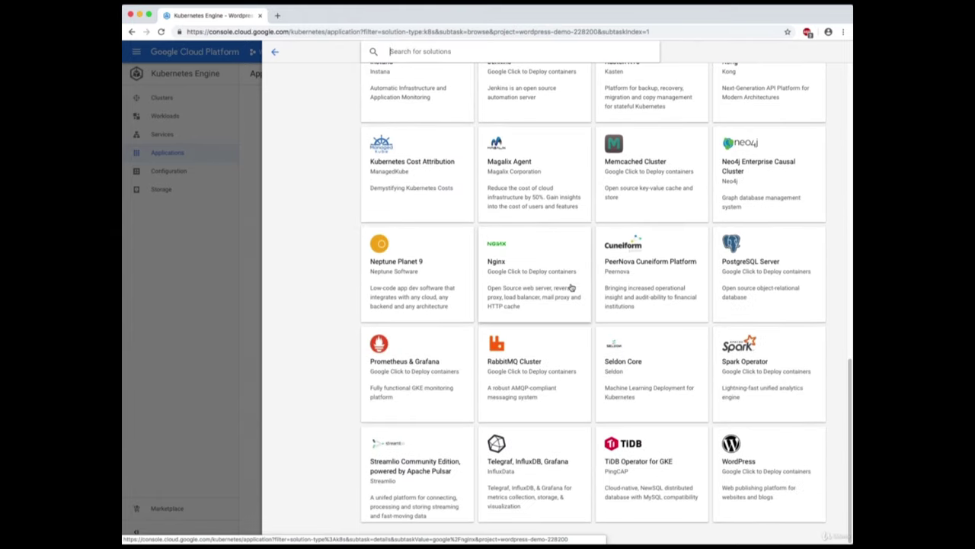
scroll(571, 287, up, 15)
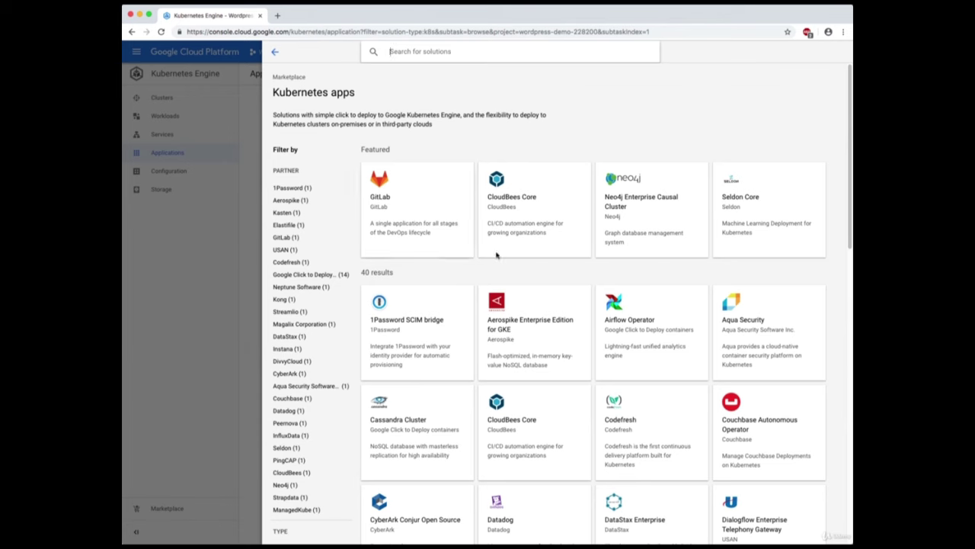
scroll(621, 275, down, 5)
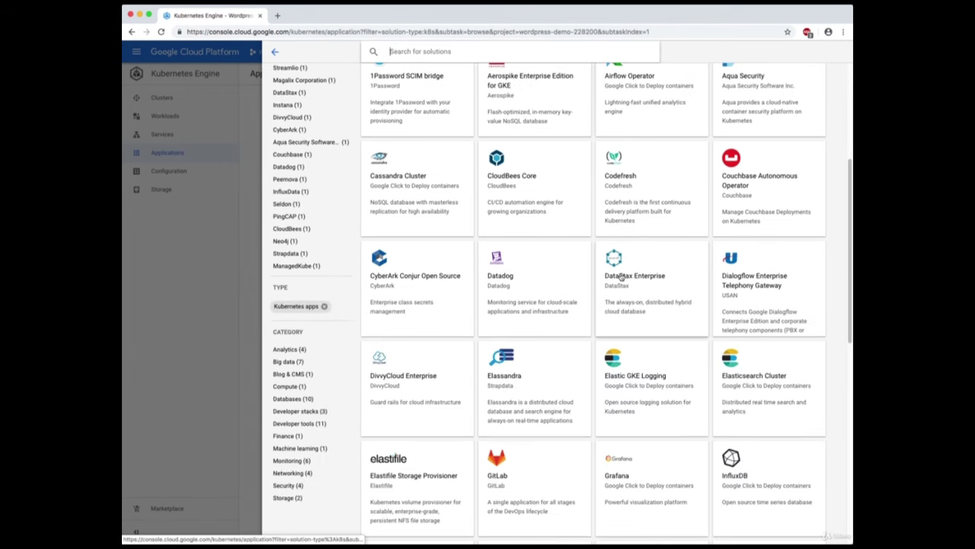
scroll(400, 266, up, 5)
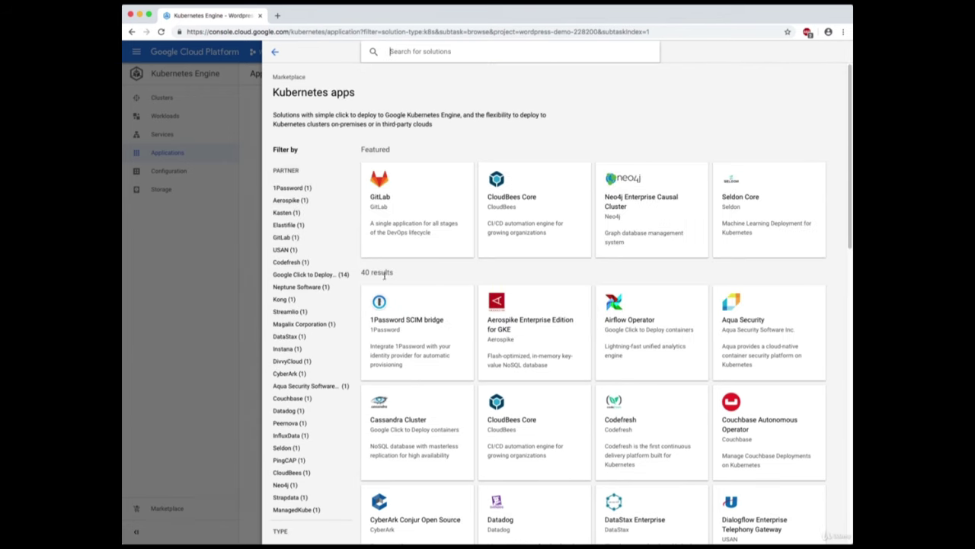
scroll(536, 311, down, 2)
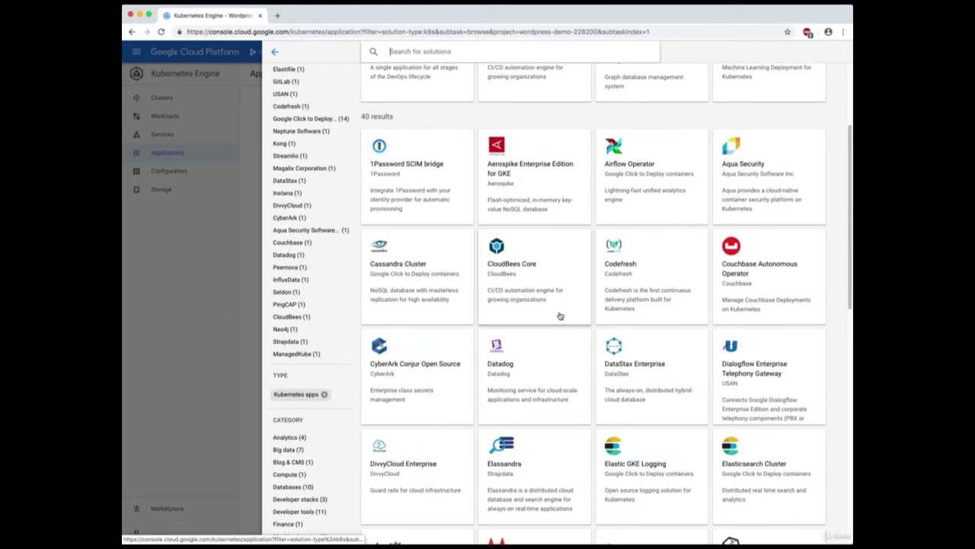
scroll(560, 315, down, 5)
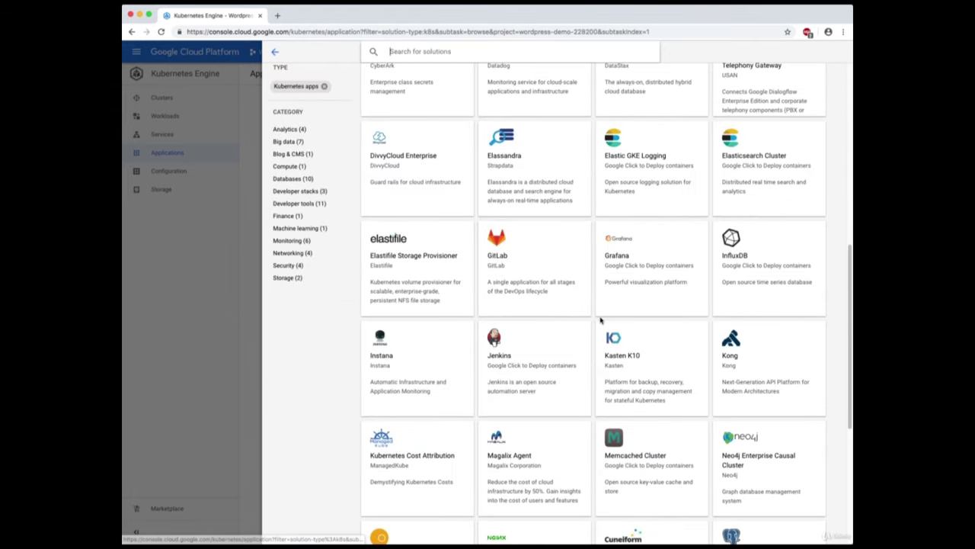
scroll(601, 322, down, 3)
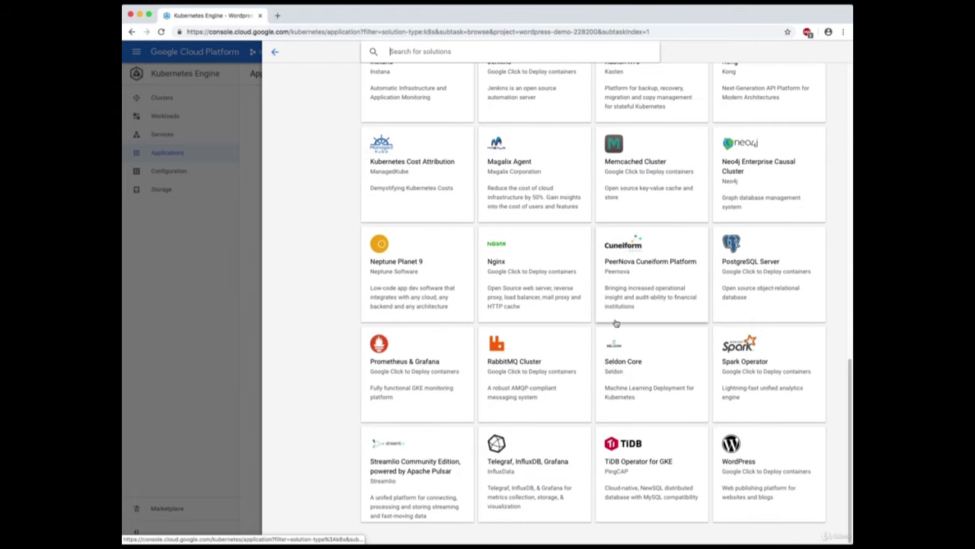
scroll(680, 366, up, 1)
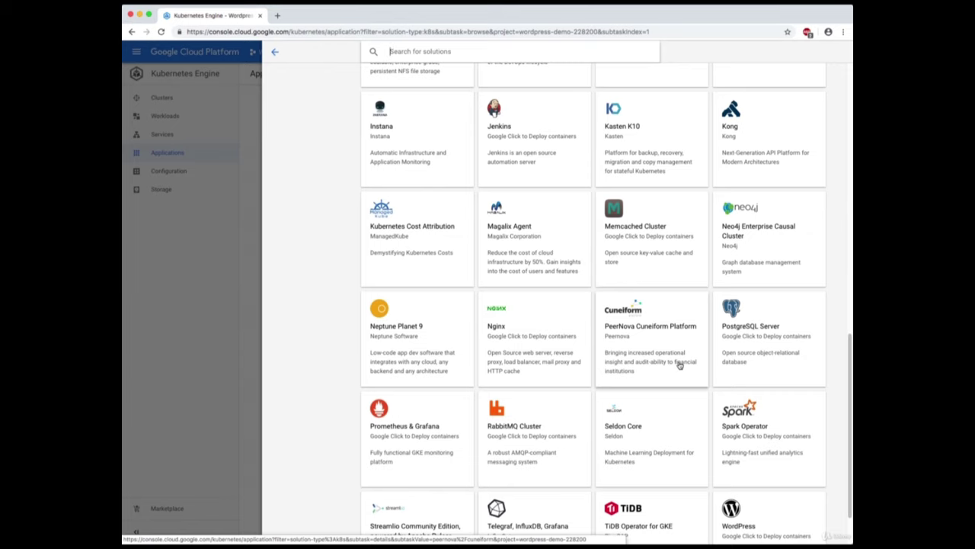
scroll(680, 364, down, 1)
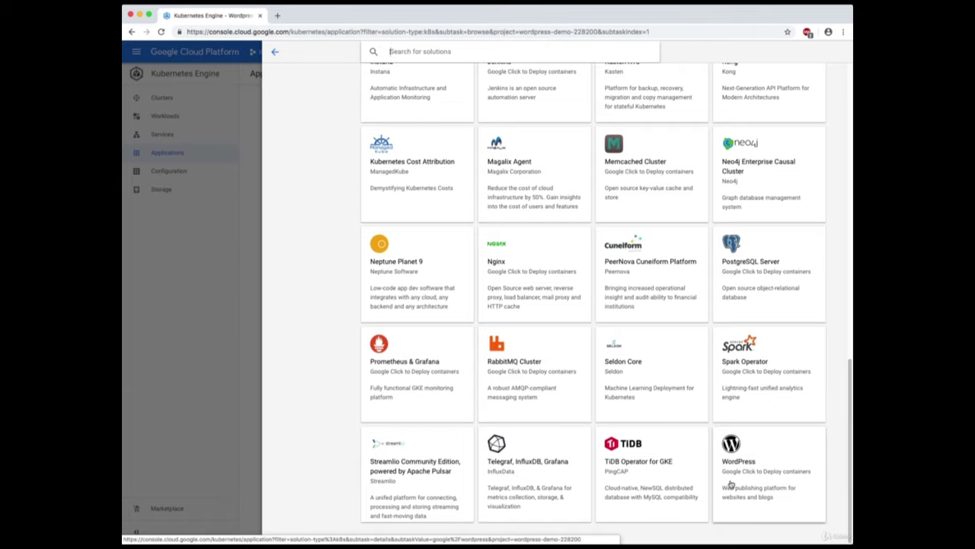
View the WordPress listing and configure a new deployment, defaulting to instance wordpress-1.
click(773, 482)
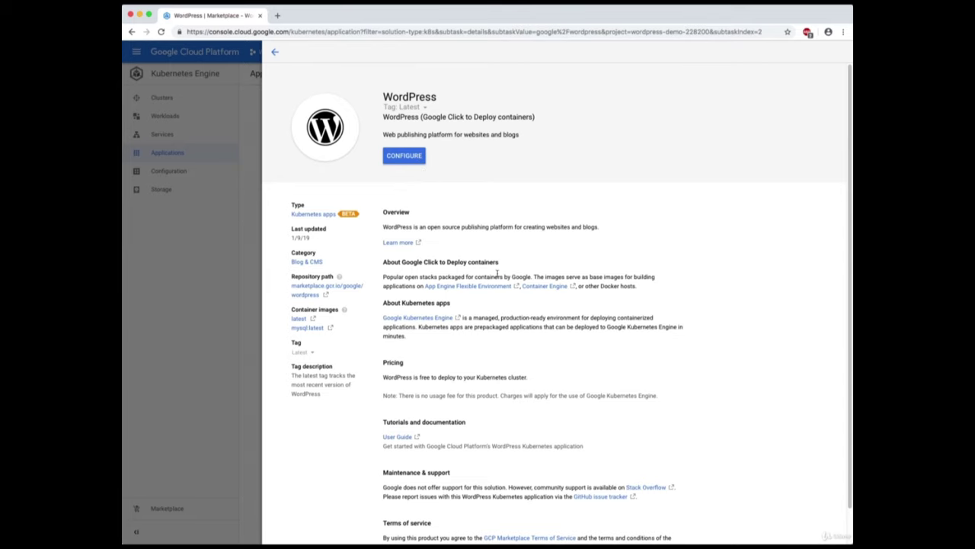
scroll(497, 276, down, 1)
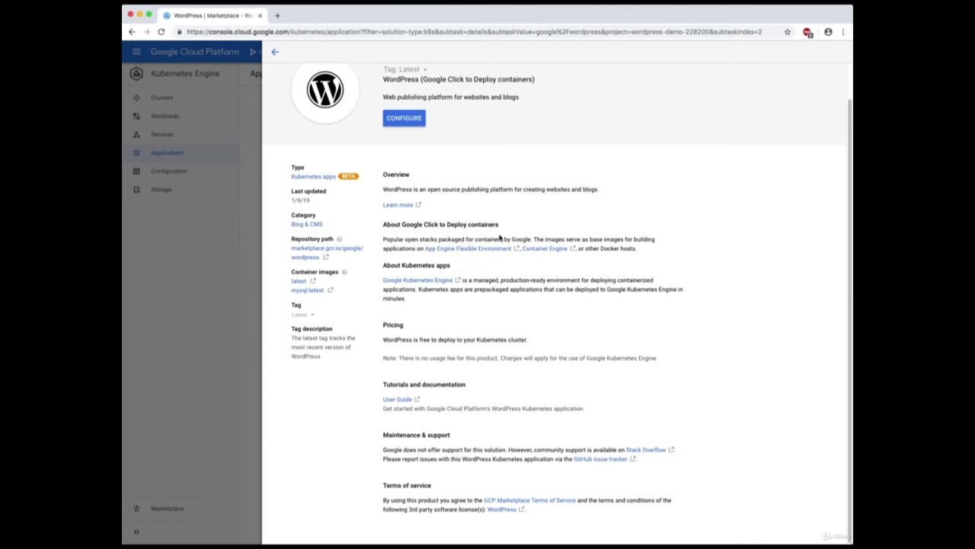
scroll(472, 297, up, 1)
click(404, 157)
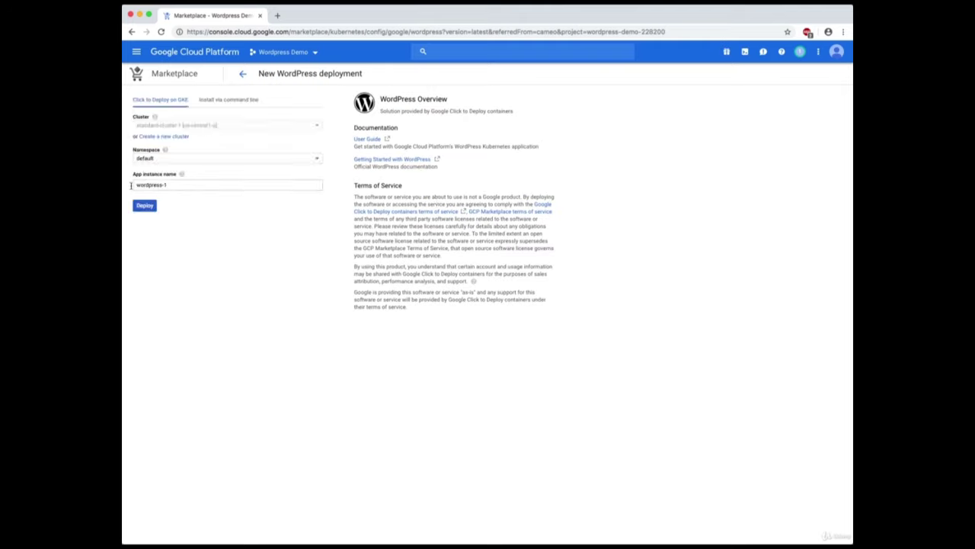
Rename the app instance from wordpress-1 to wordpress-demo and deploy it to standard-cluster-1.
mouse_move(156, 130)
click(173, 187)
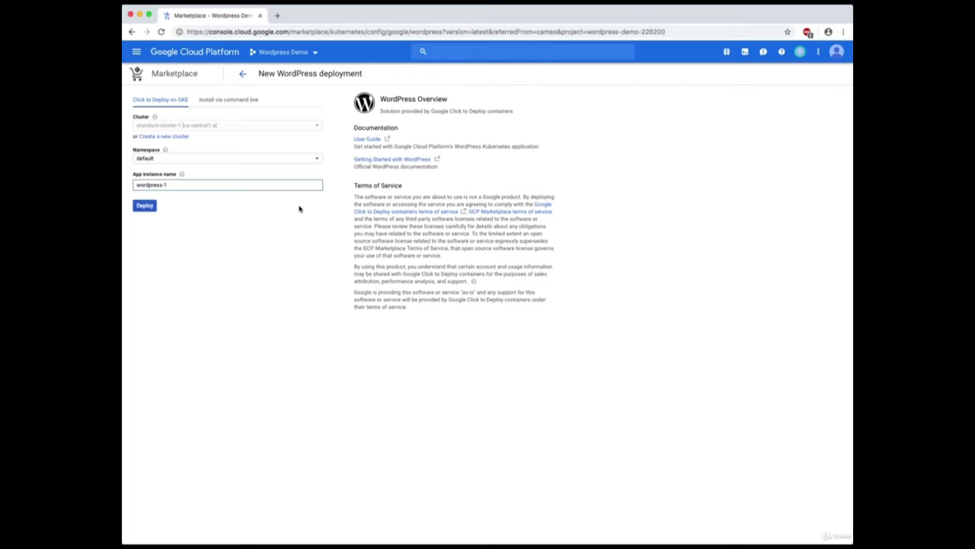
key(BackSpace)
text(demo)
click(145, 205)
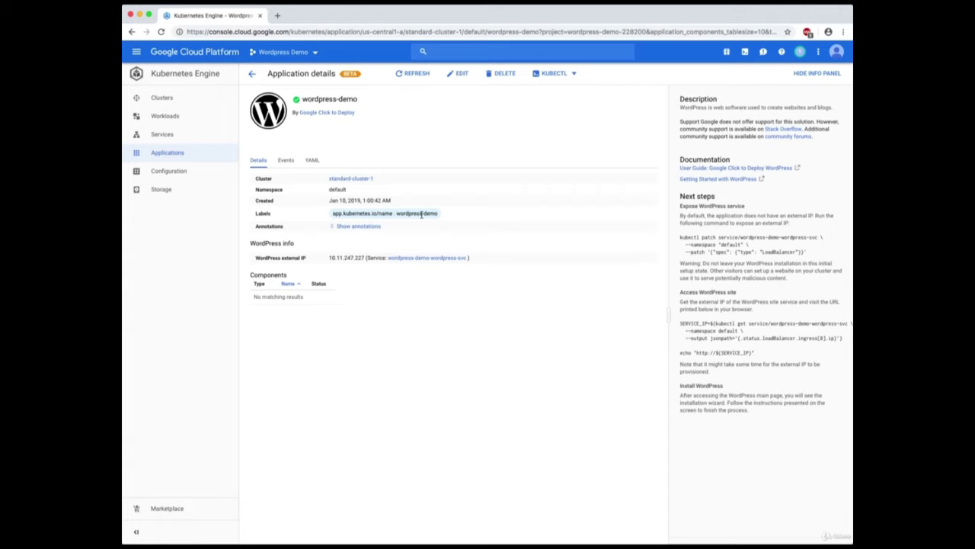
Open Workloads to see the wordpress-demo deployer, mysql and wordpress workloads.
click(158, 115)
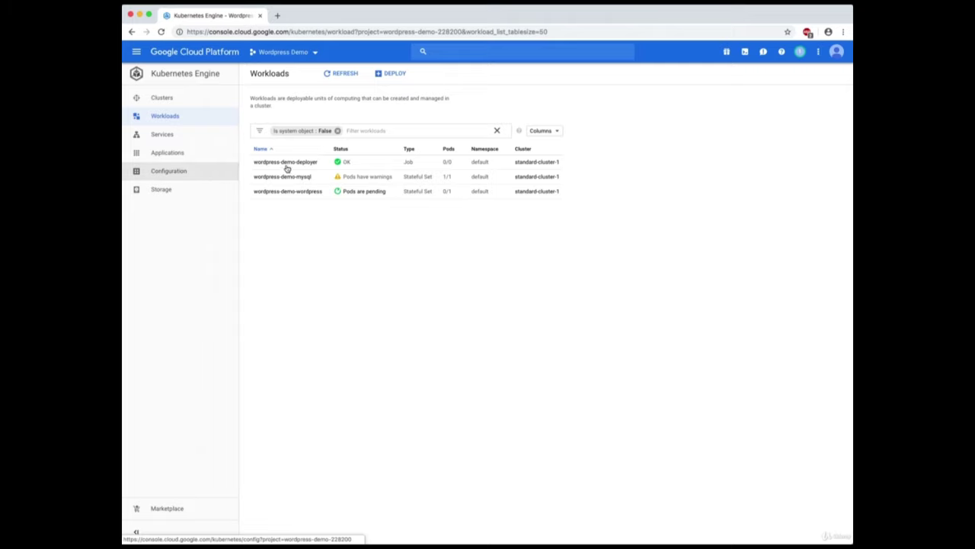
Cycle through Services and Clusters back to Workloads until deployer, mysql and wordpress all show OK.
click(161, 133)
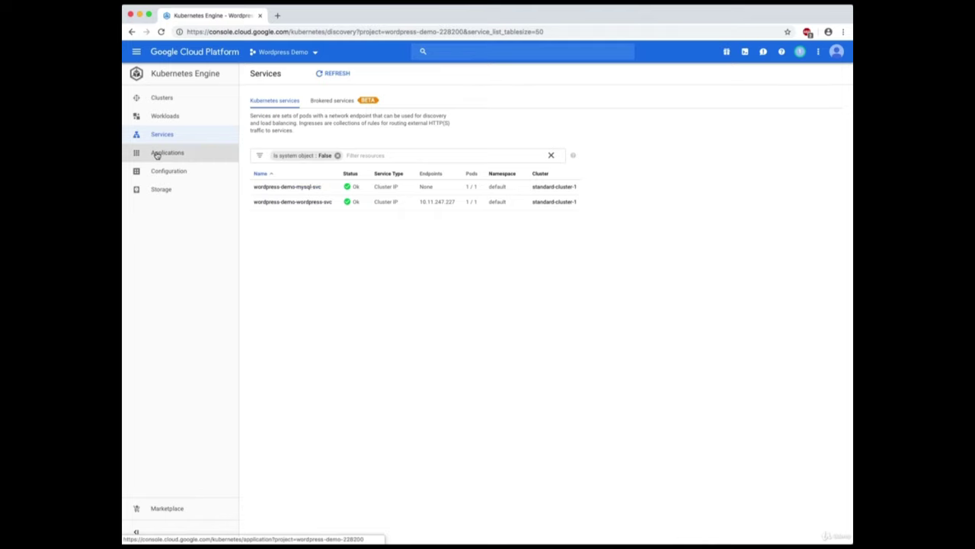
click(168, 101)
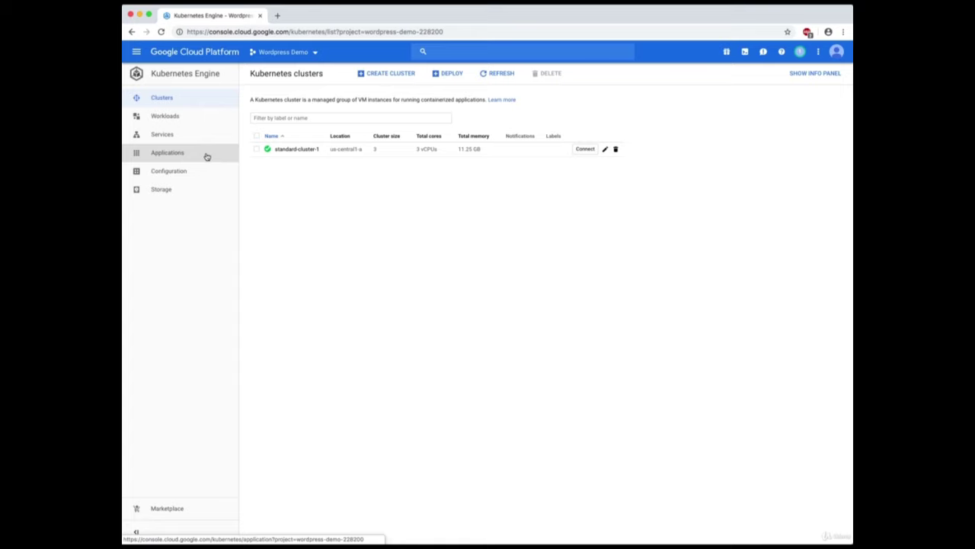
click(160, 135)
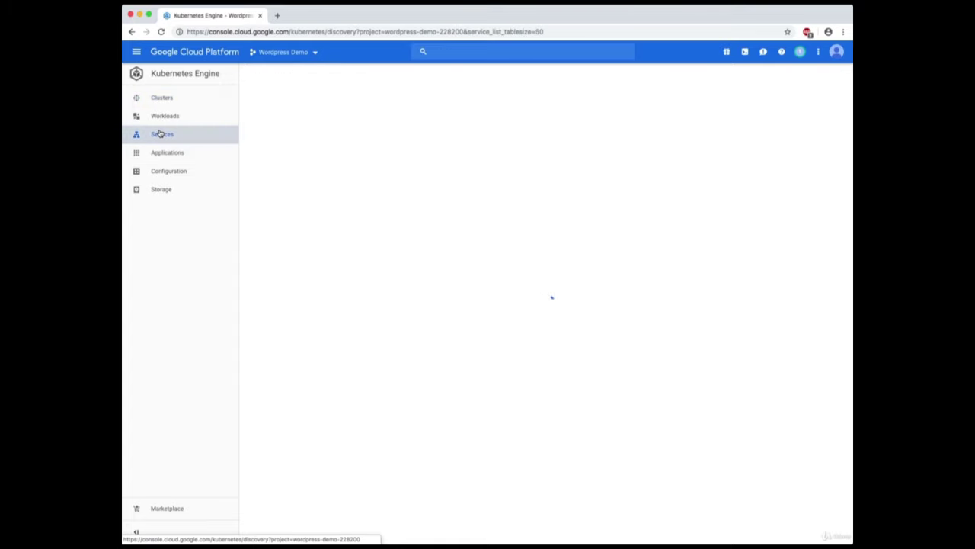
click(161, 120)
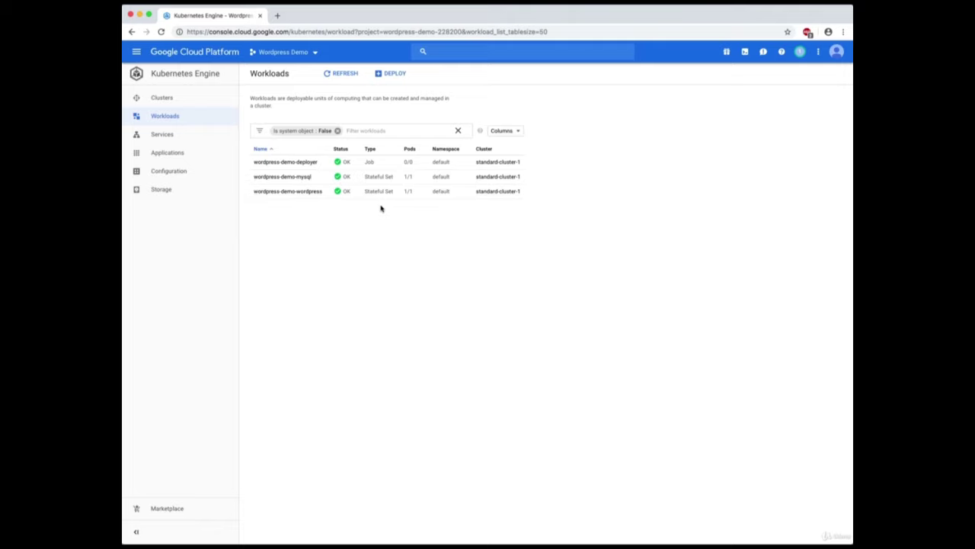
Open the wordpress-demo-wordpress stateful set and review its Managed pods and Services sections.
click(309, 191)
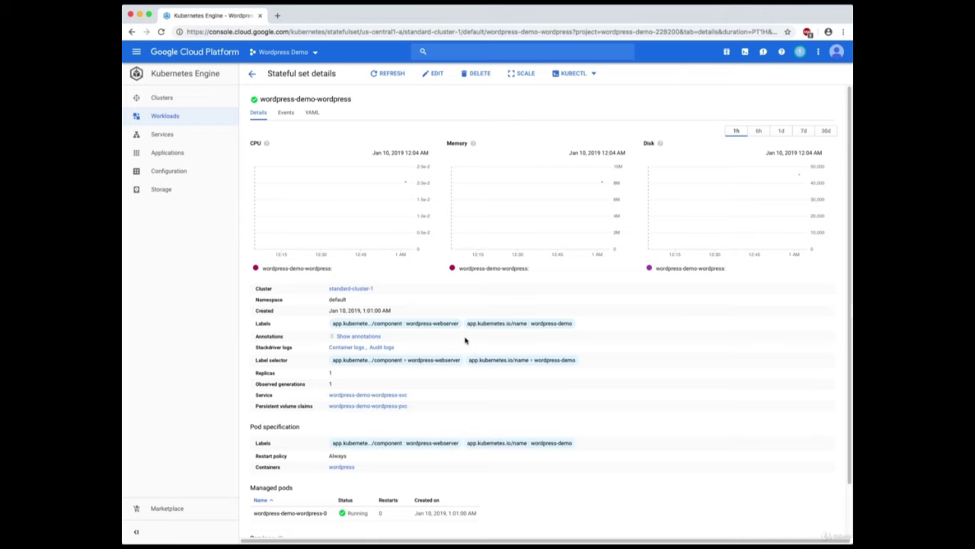
scroll(469, 343, down, 2)
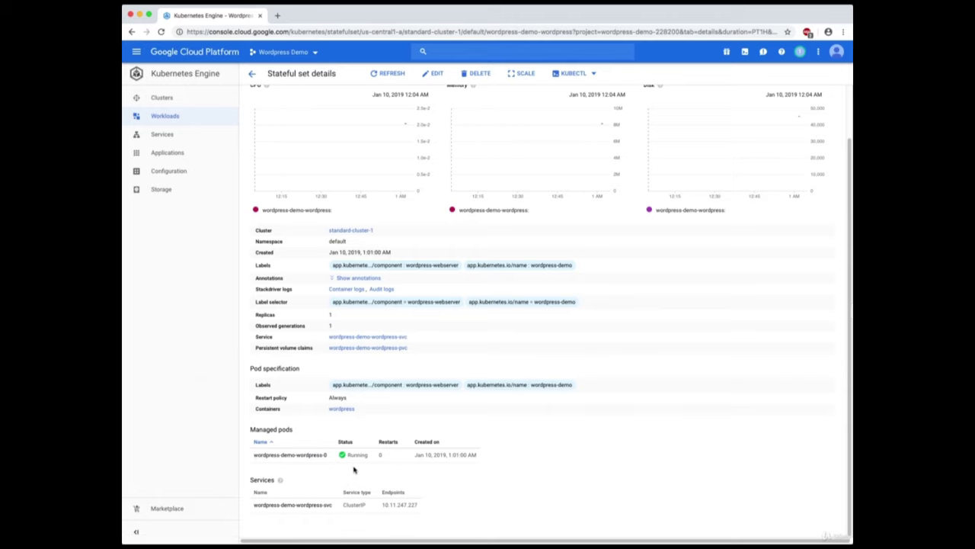
scroll(377, 470, up, 2)
scroll(377, 470, down, 2)
Open the wordpress-demo-wordpress-0 pod details and scroll down to its service endpoint.
click(301, 455)
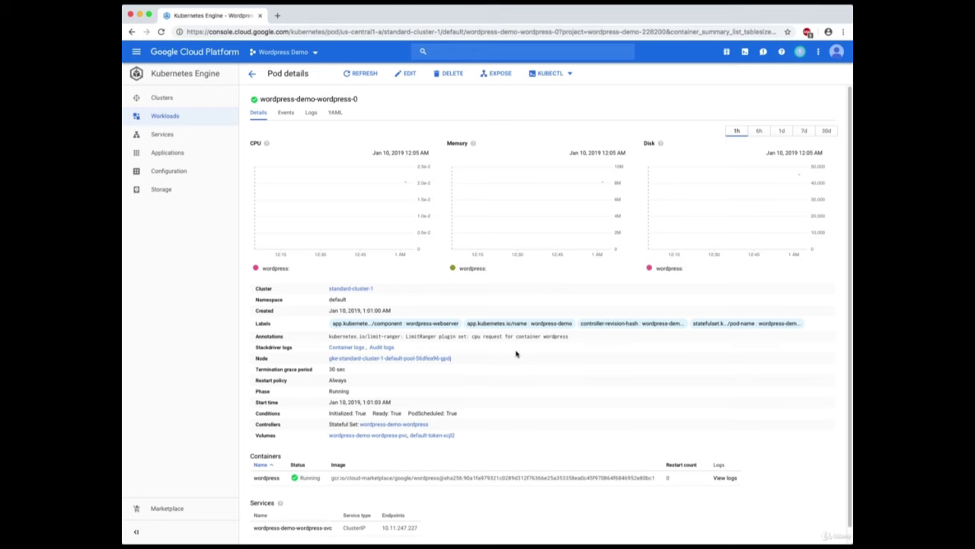
scroll(517, 376, down, 1)
scroll(517, 376, down, 1)
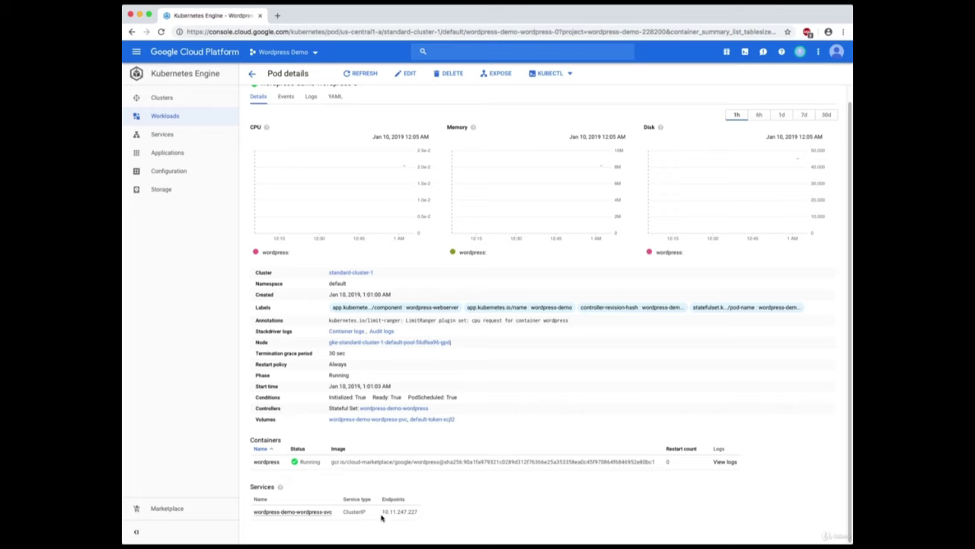
Copy the endpoint IP 10.11.247.227 and open a new browser tab.
drag(382, 512, 408, 511)
right_click(409, 512)
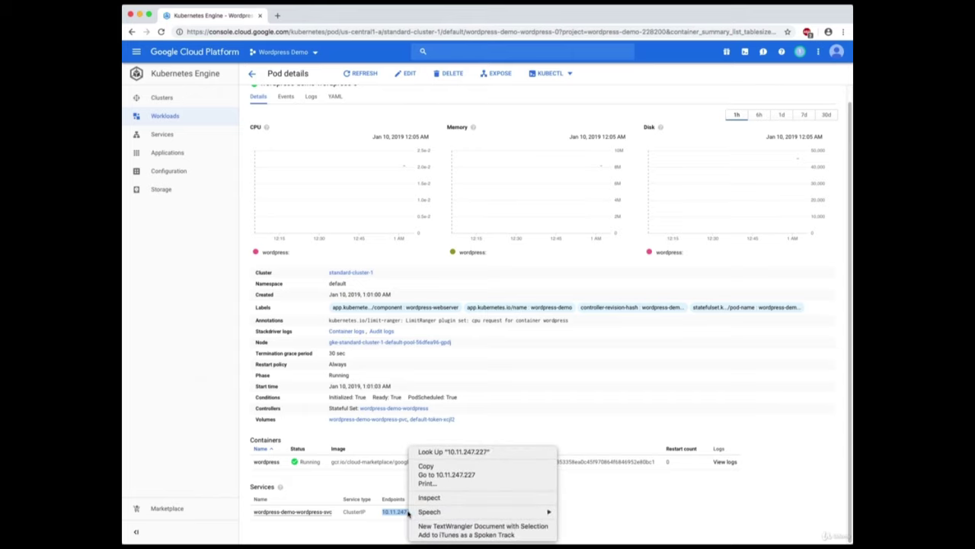
click(431, 467)
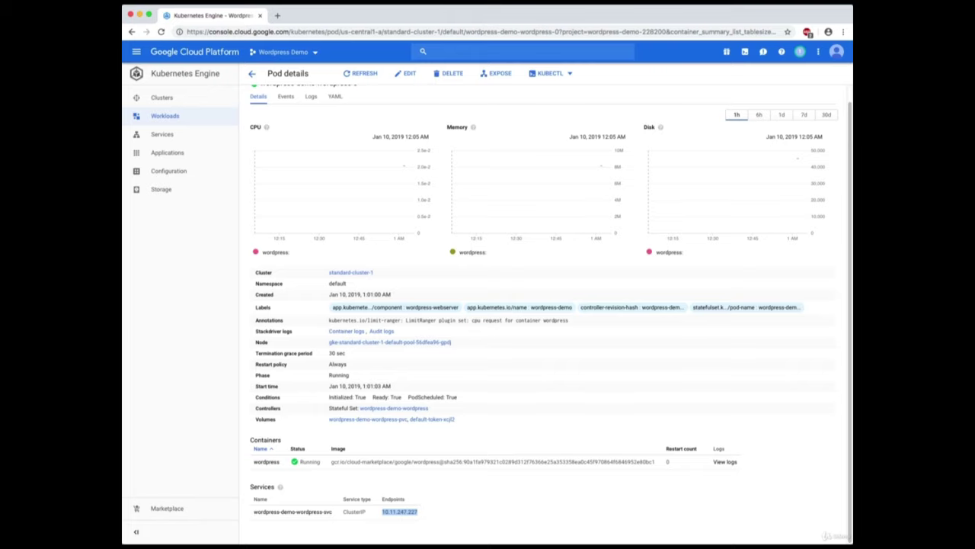
click(278, 17)
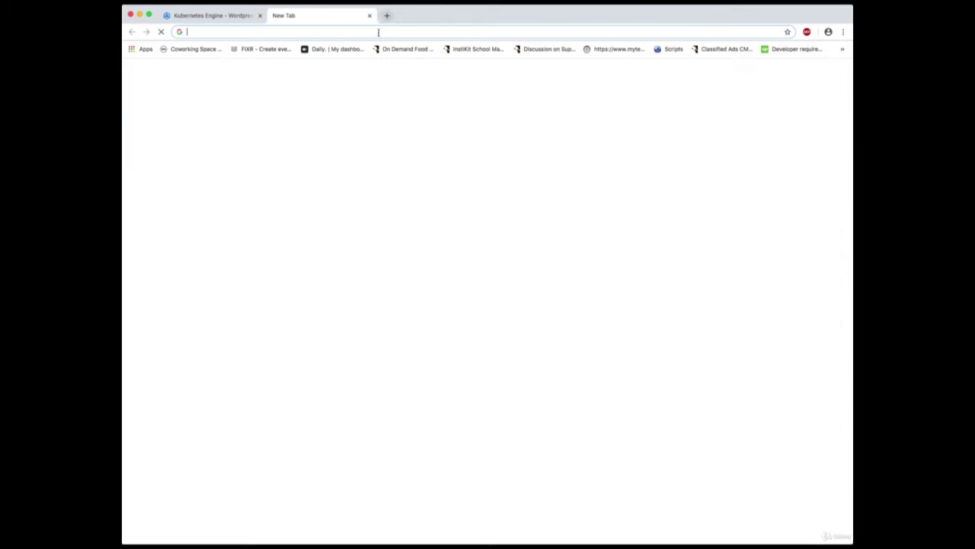
Load 10.11.247.227 in the new tab, then return to the Kubernetes Engine tab.
right_click(387, 32)
click(417, 82)
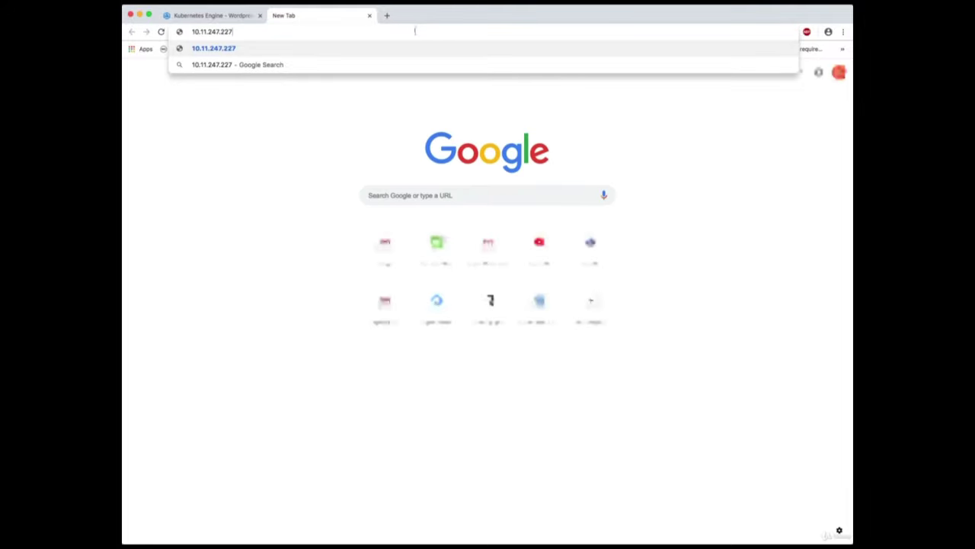
key(Return)
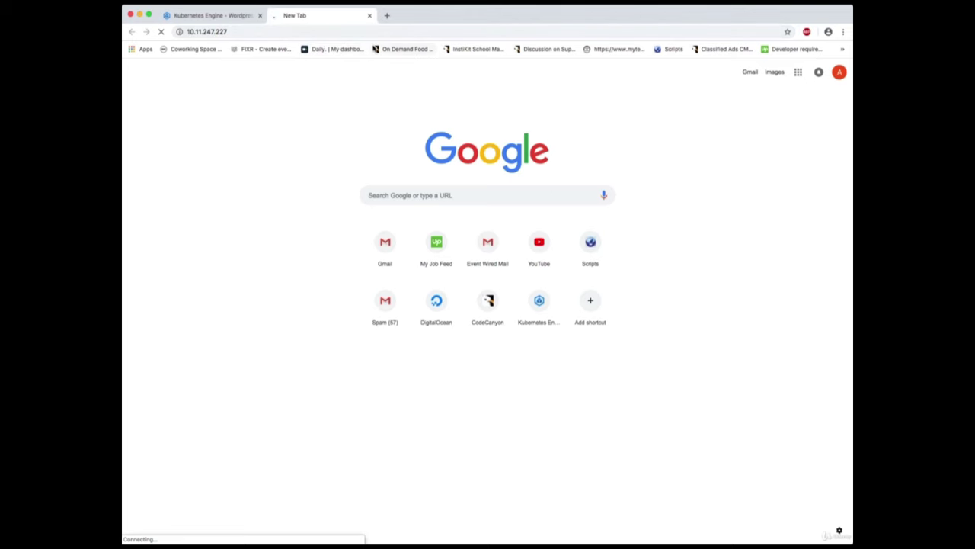
click(221, 15)
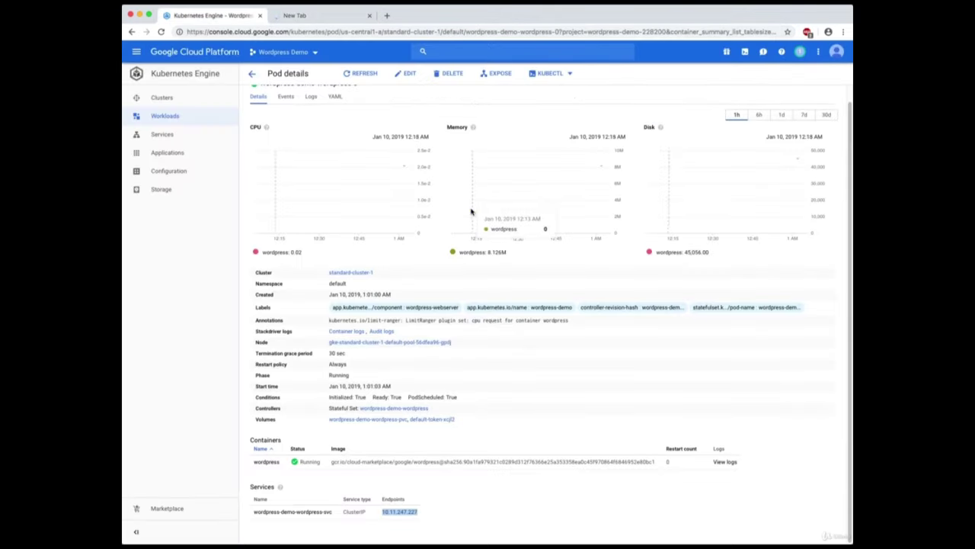
Clear the IP selection and start exposing the pod as a service on port 80 TCP.
click(448, 522)
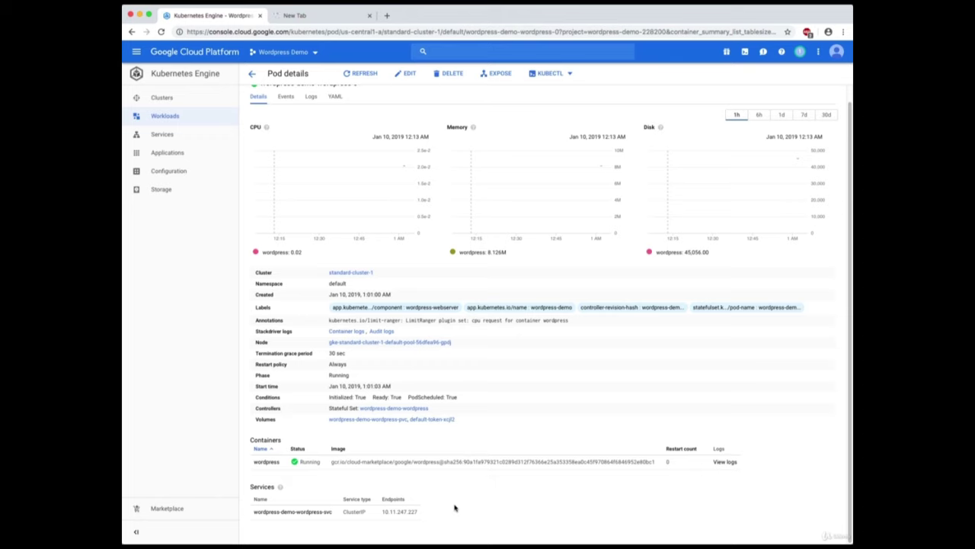
click(490, 79)
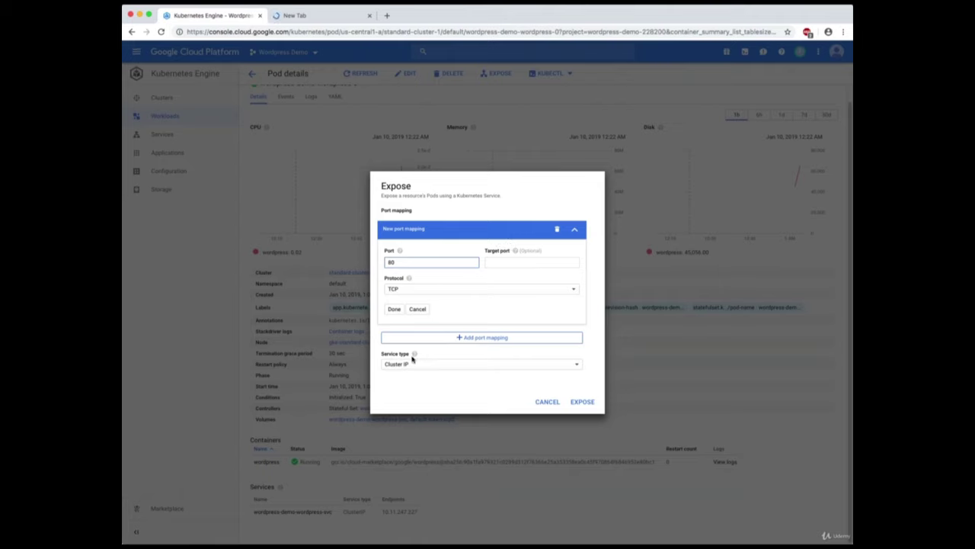
Change the service type to Load balancer and expose the pod on port 80.
click(547, 366)
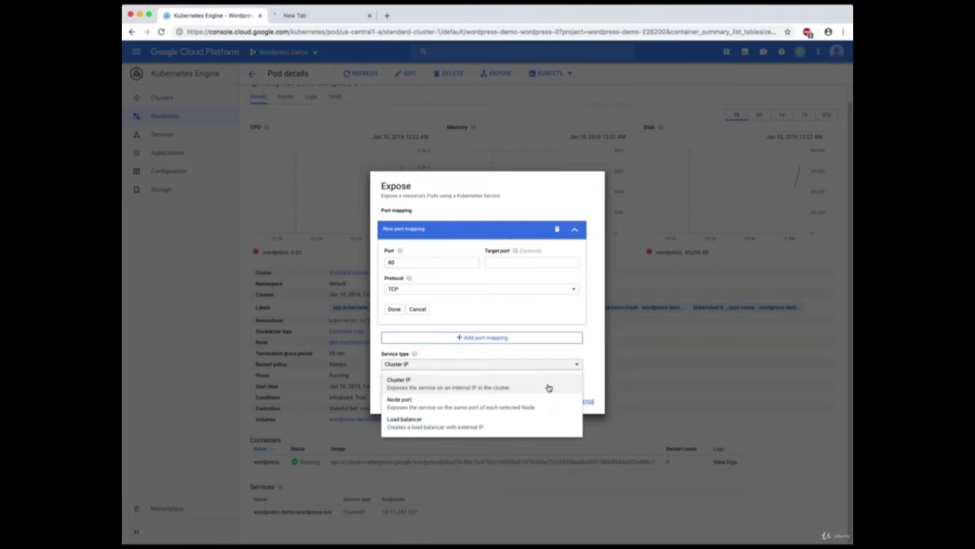
click(440, 425)
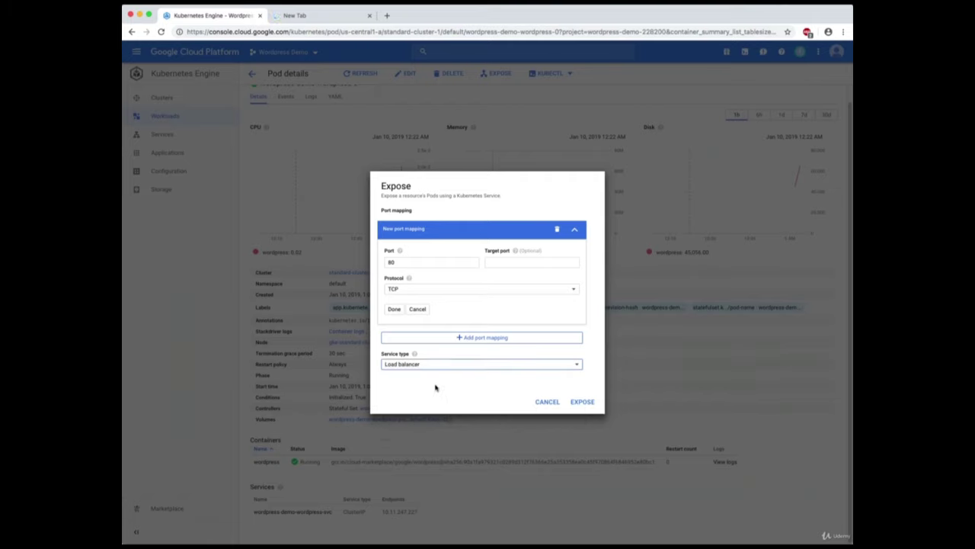
click(583, 402)
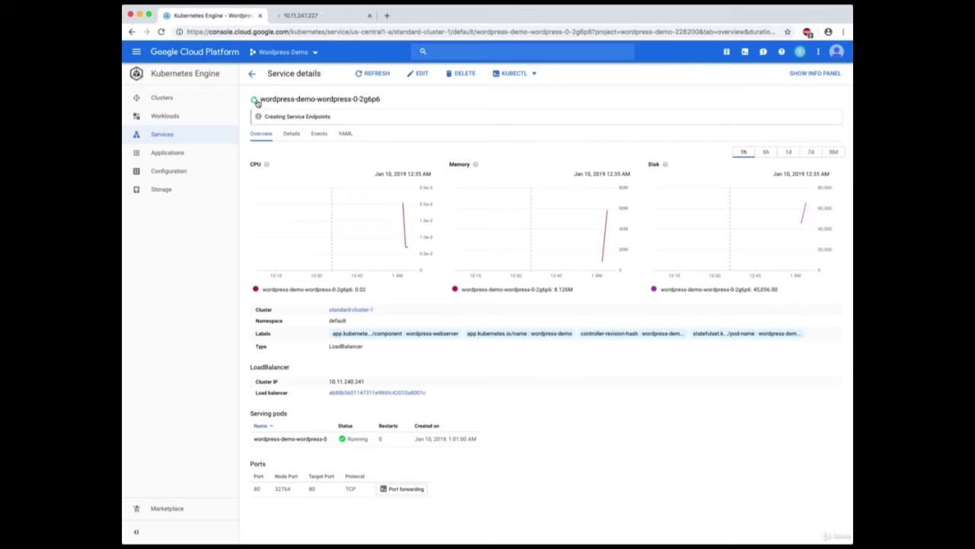
Refresh the Services list until wordpress-demo-wordpress-0-2g6p6 shows OK at 35.239.172.42:80.
click(168, 133)
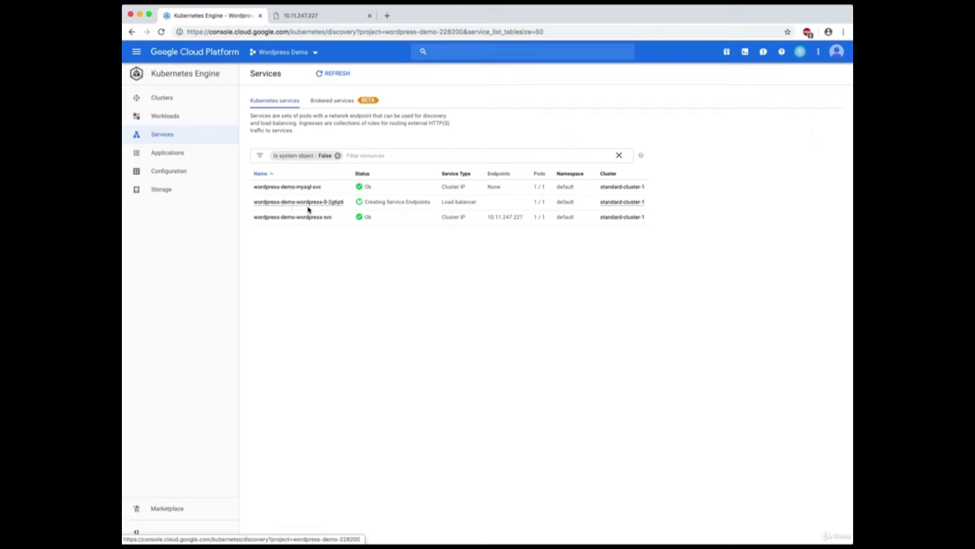
click(333, 73)
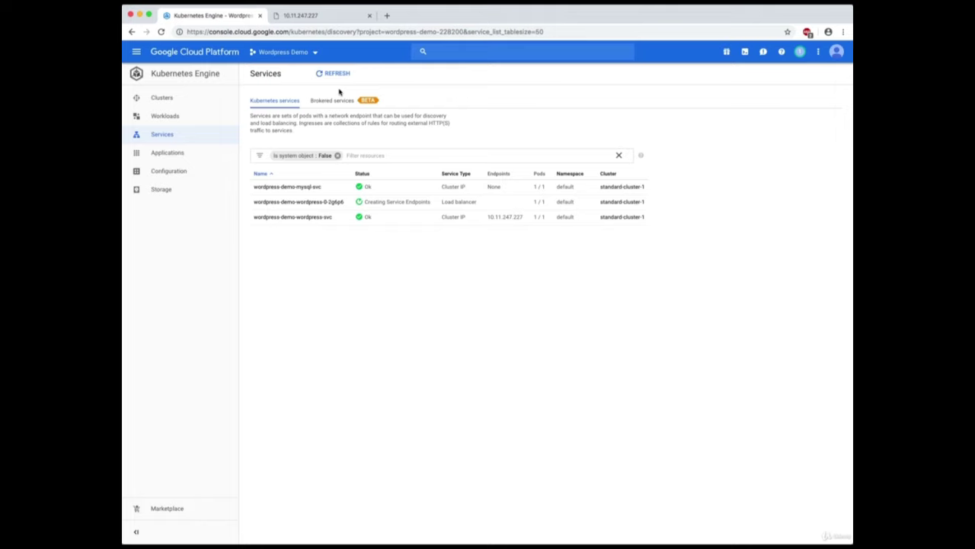
click(167, 118)
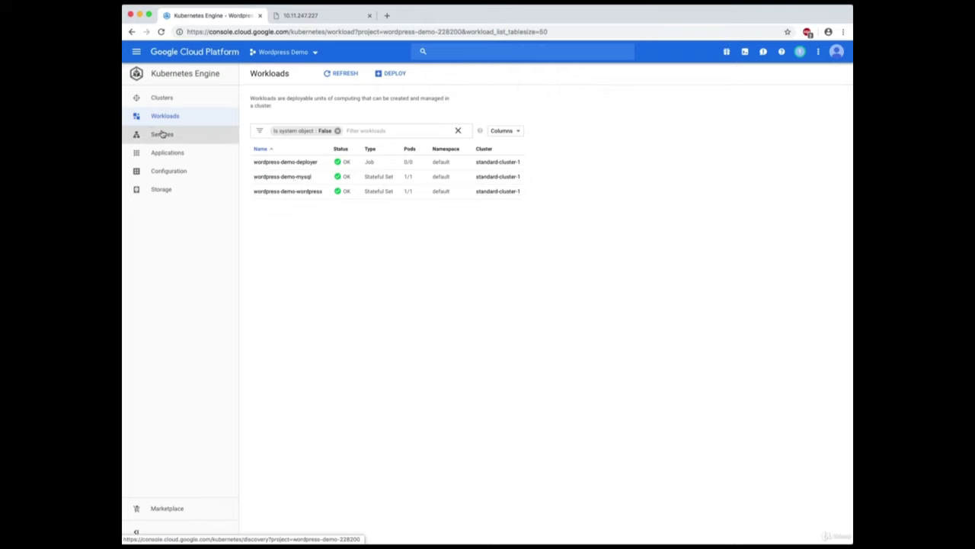
click(189, 134)
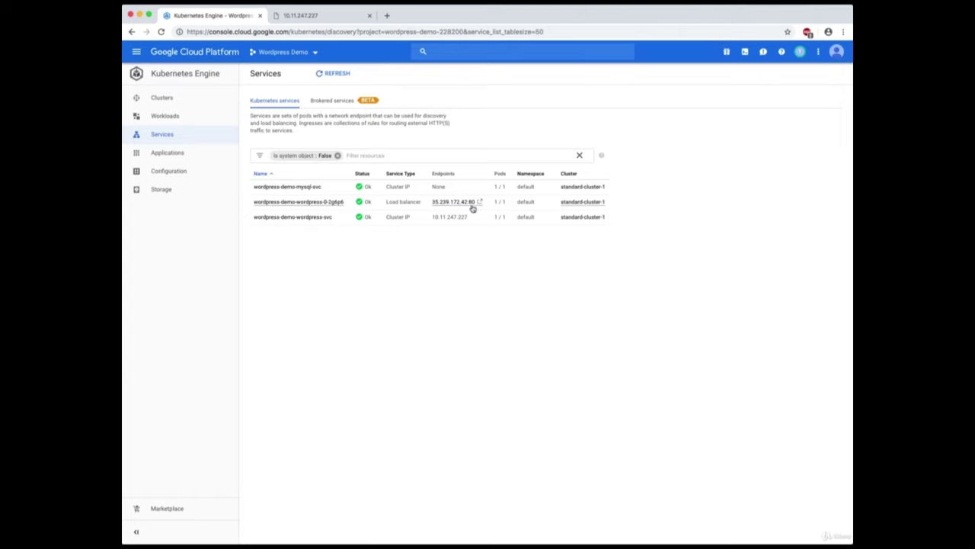
Open 35.239.172.42 and continue the WordPress install in English (United States).
click(472, 203)
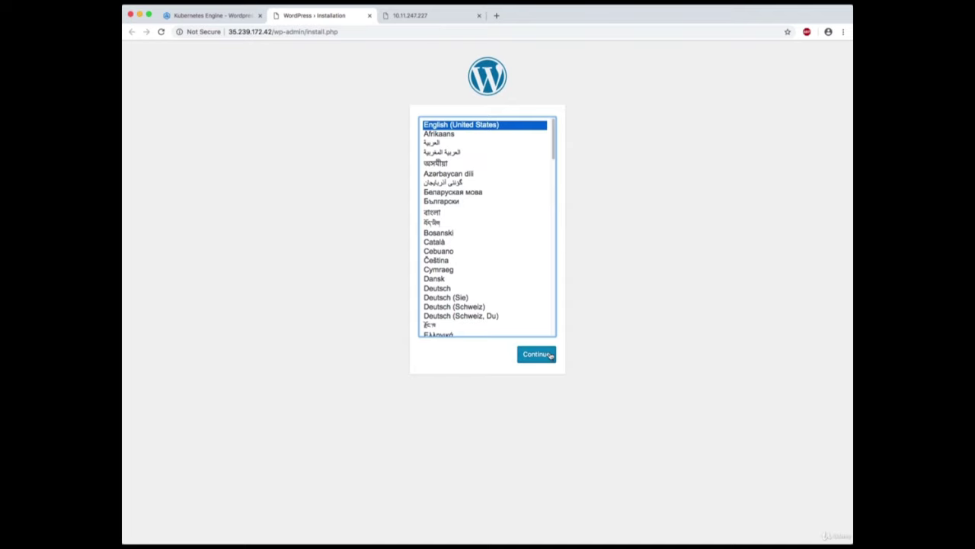
click(550, 355)
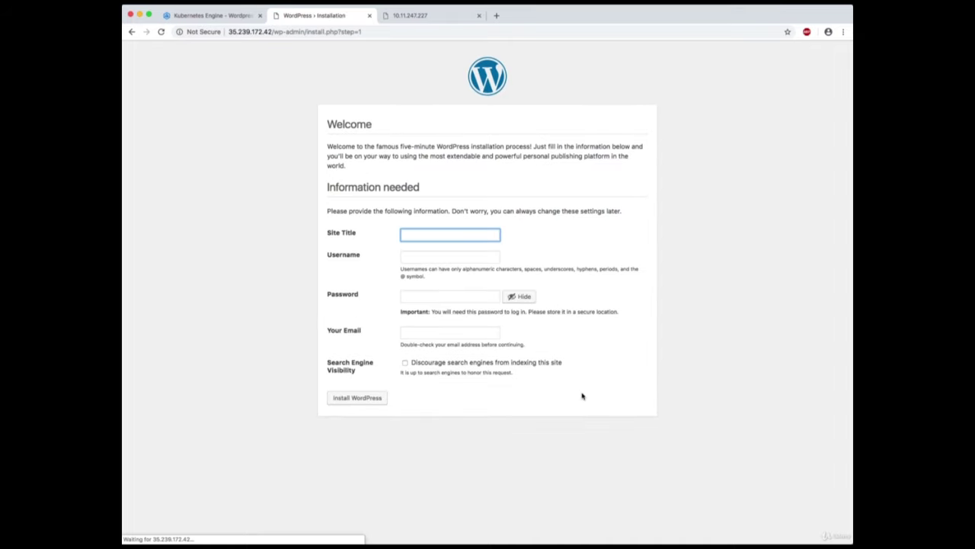
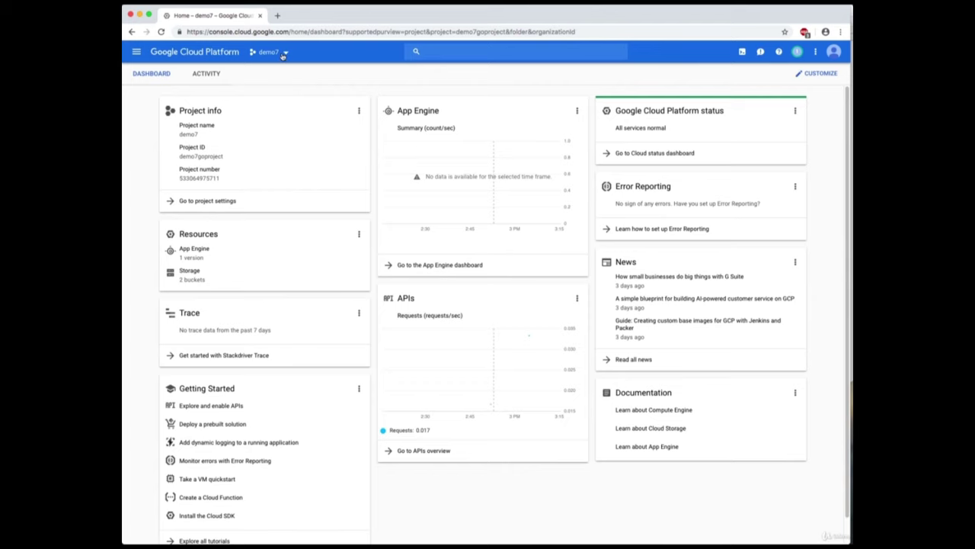
Create a new project named pubsubdemo100 from the project selector, then dismiss the notifications.
click(286, 54)
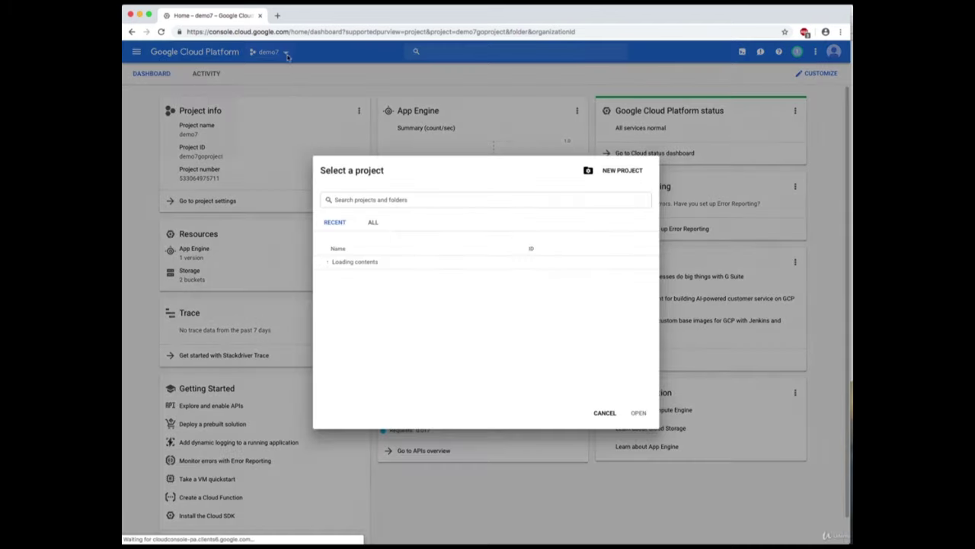
click(621, 170)
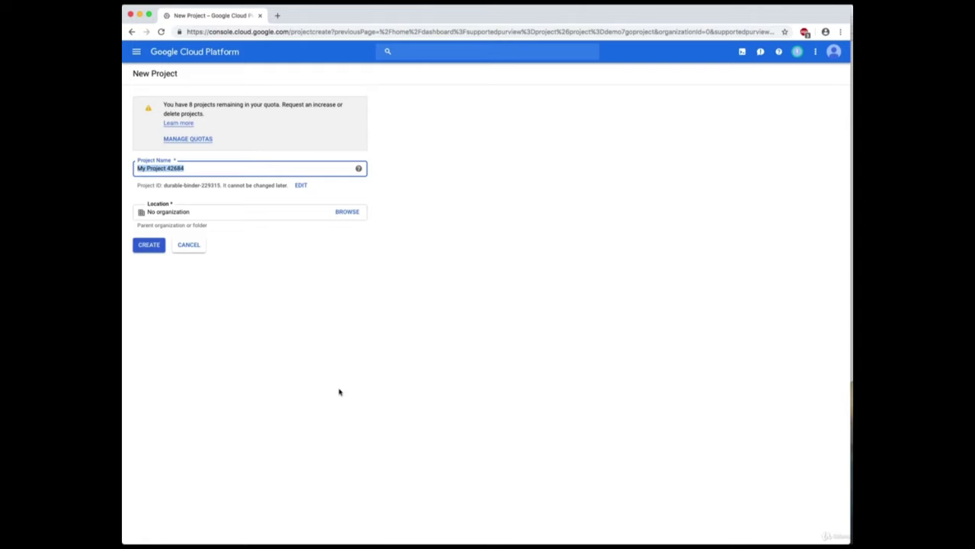
text(pubsub)
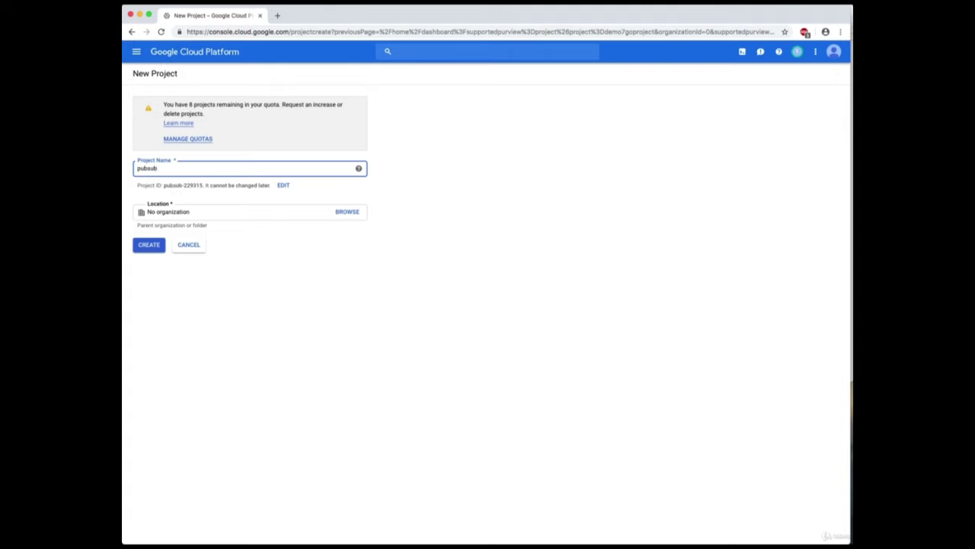
key(super+a)
key(Right)
text(demo)
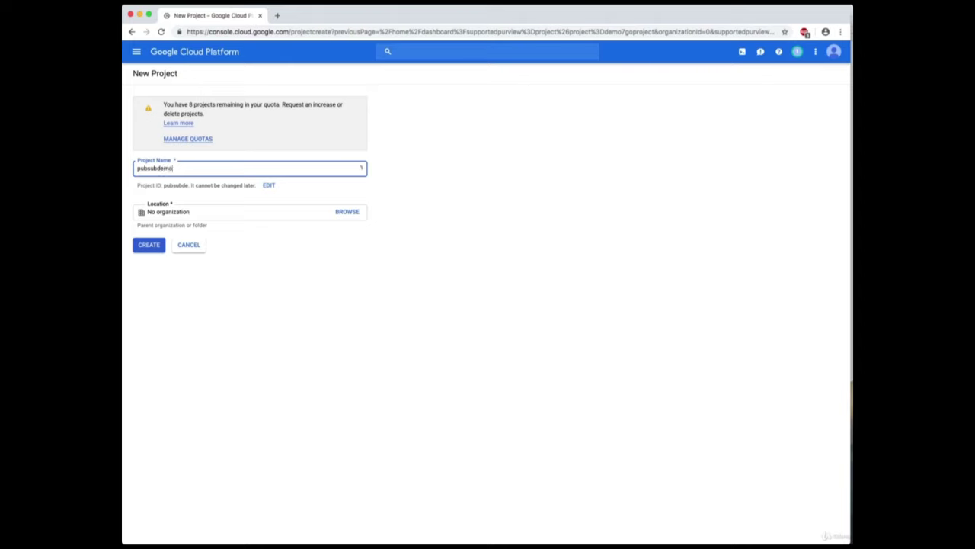
text(100)
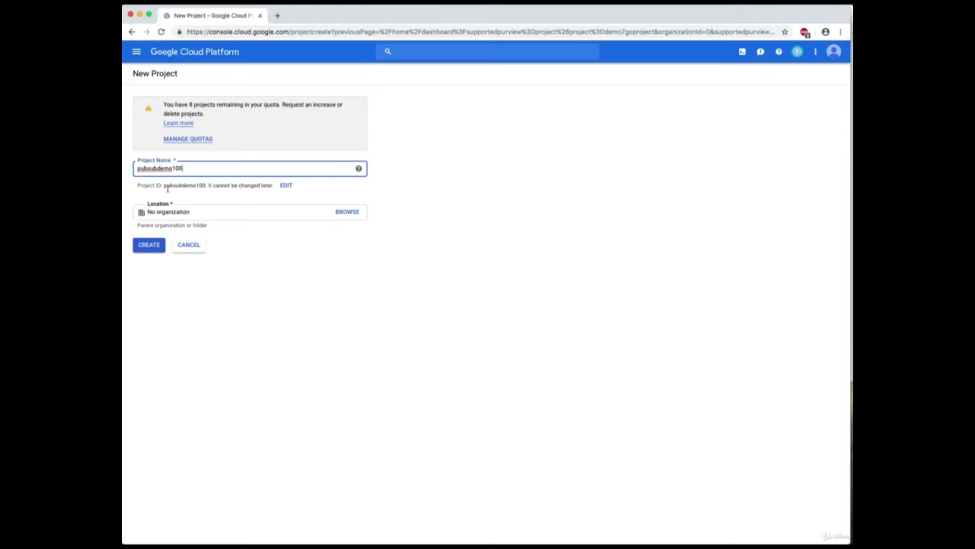
click(155, 247)
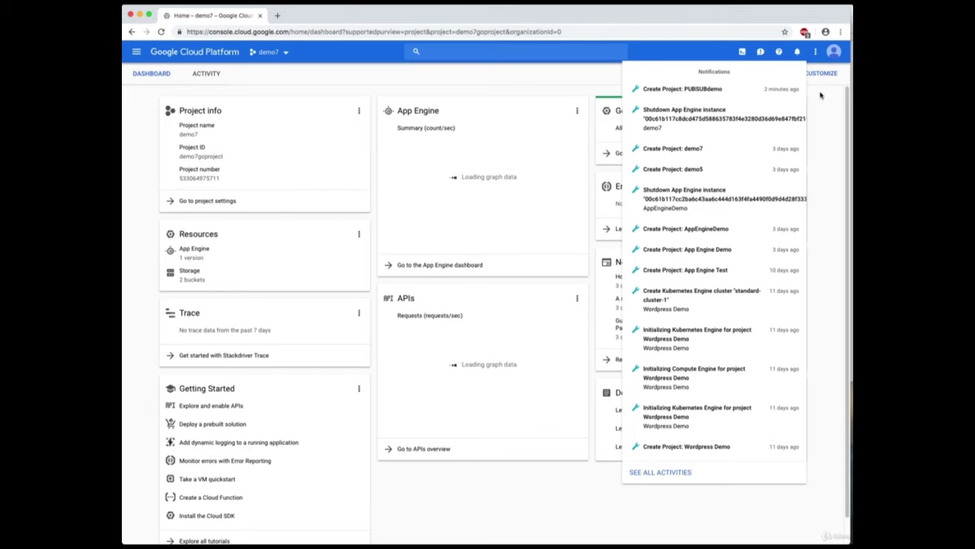
click(833, 142)
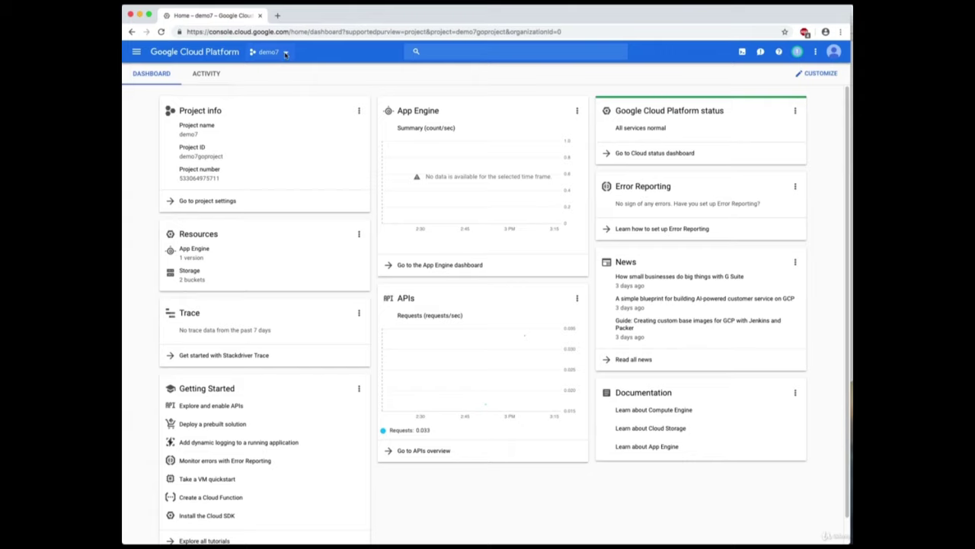
Switch the console from demo7 to the pubsubdemo100 project via the Recent list.
click(285, 53)
click(358, 199)
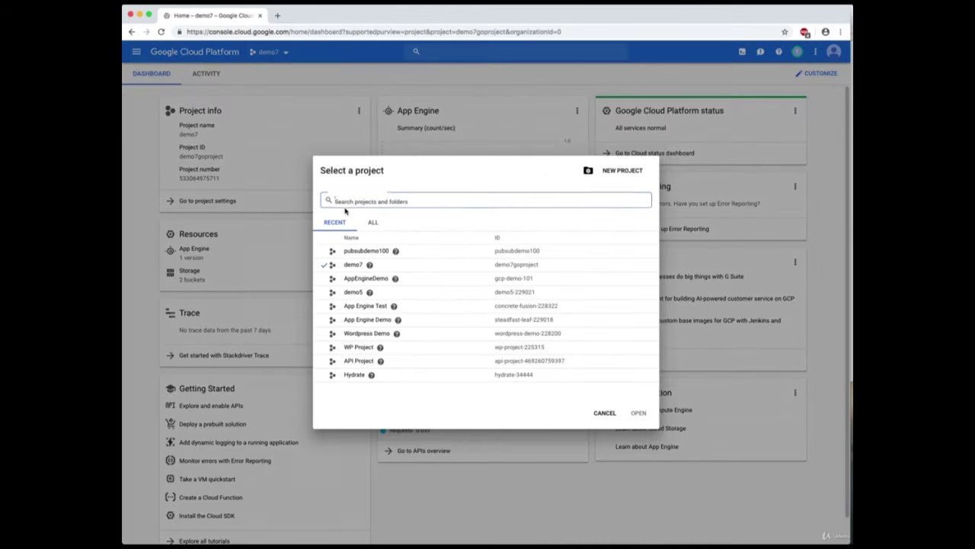
click(366, 250)
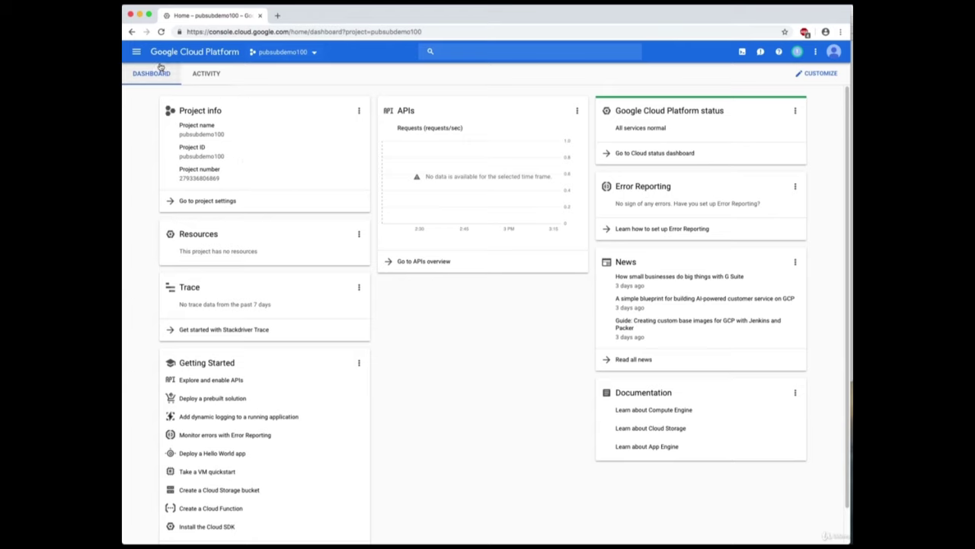
Go to Pub/Sub Topics under Big Data in the Navigation menu.
click(135, 53)
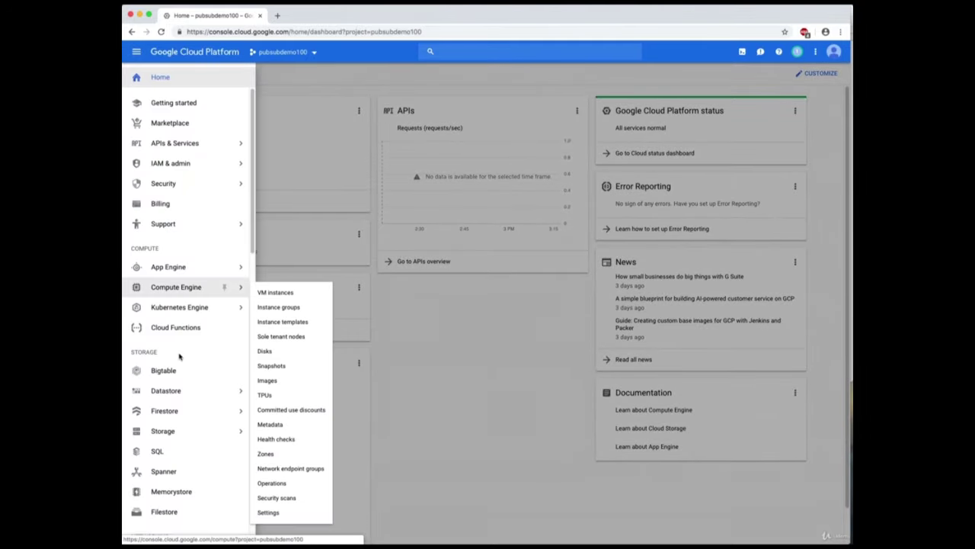
scroll(182, 352, down, 3)
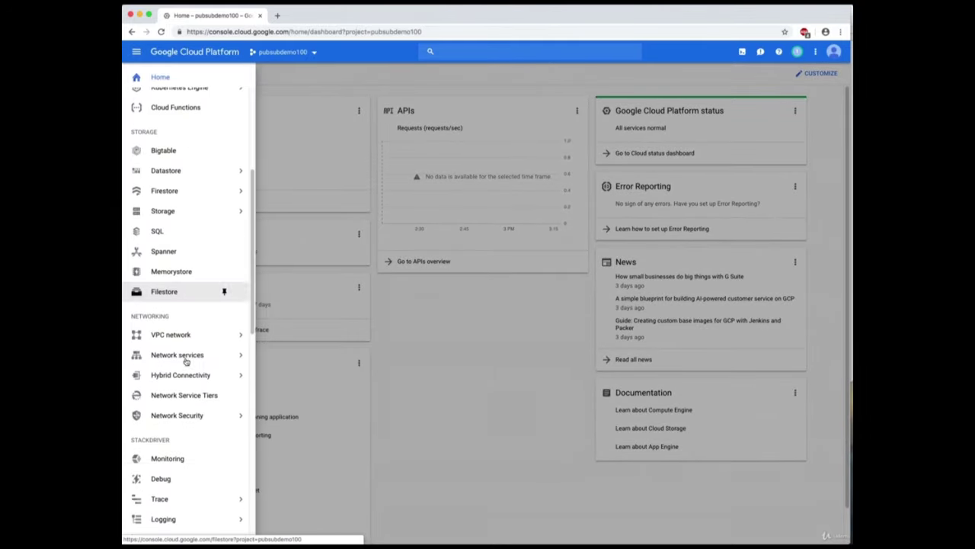
scroll(186, 361, down, 3)
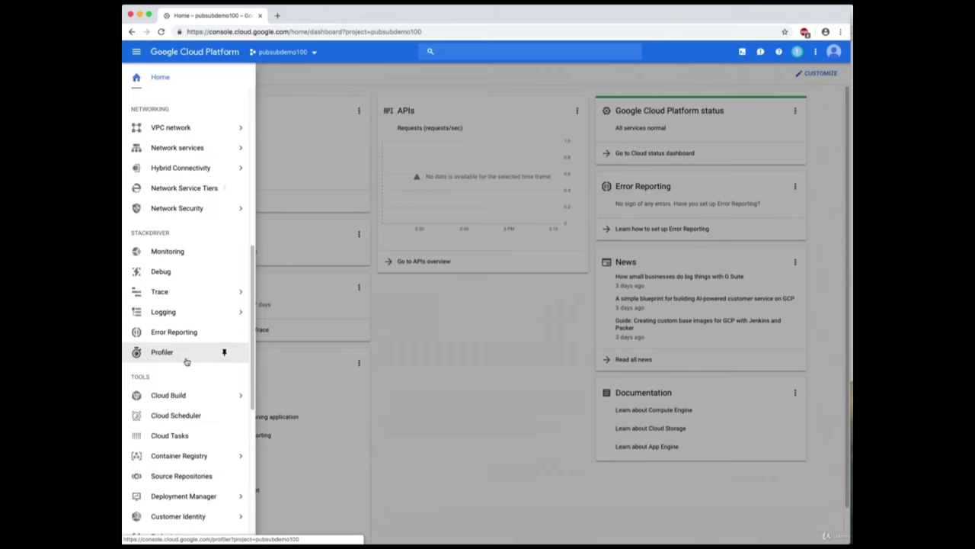
scroll(186, 361, down, 3)
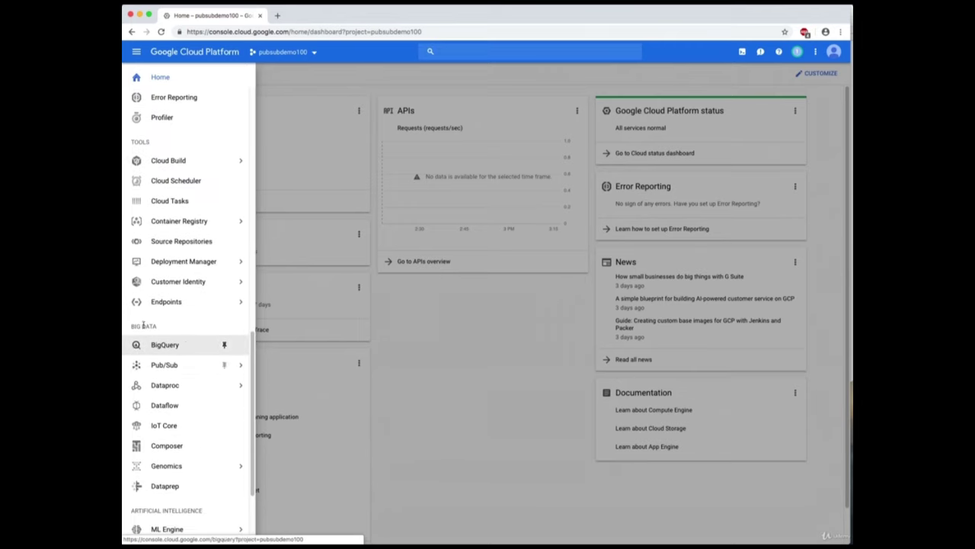
mouse_move(186, 370)
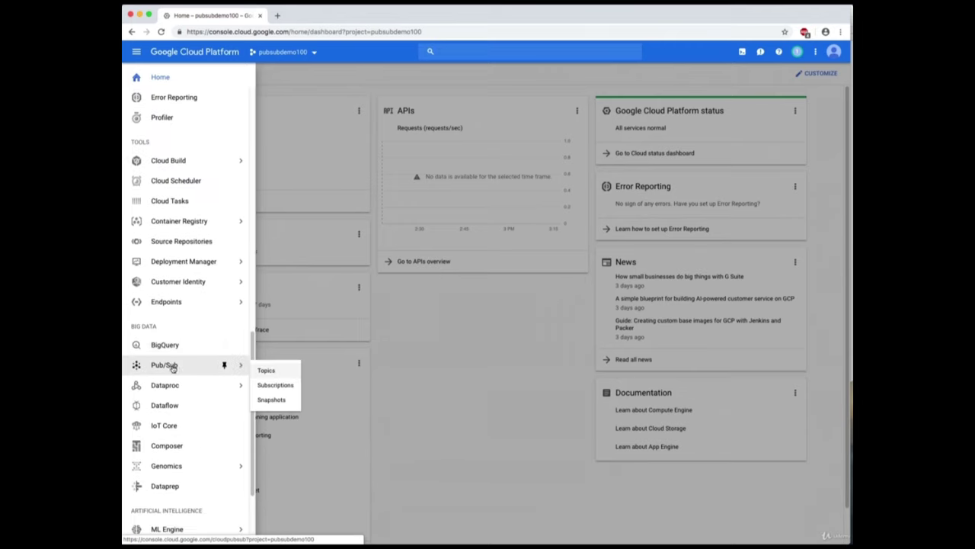
click(172, 367)
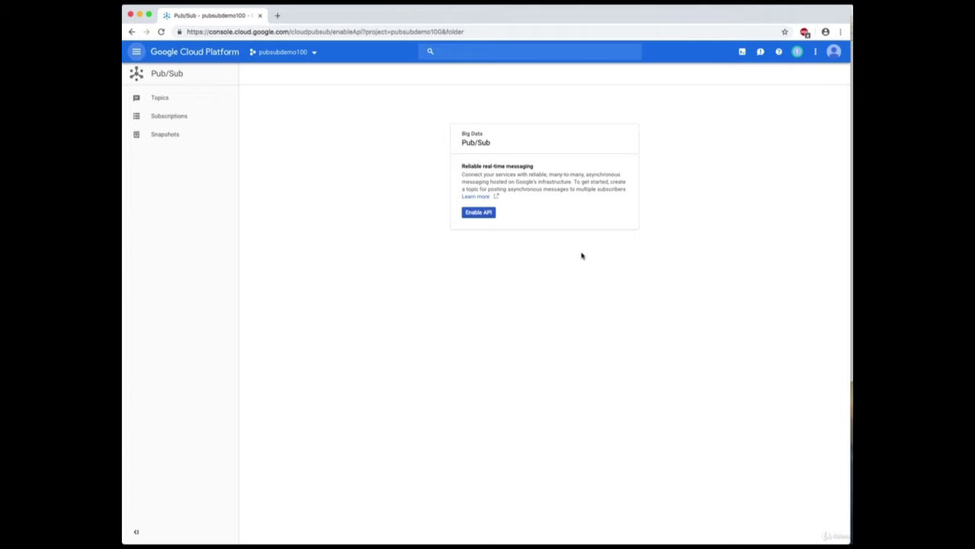
Enable the Pub/Sub API for pubsubdemo100.
click(489, 214)
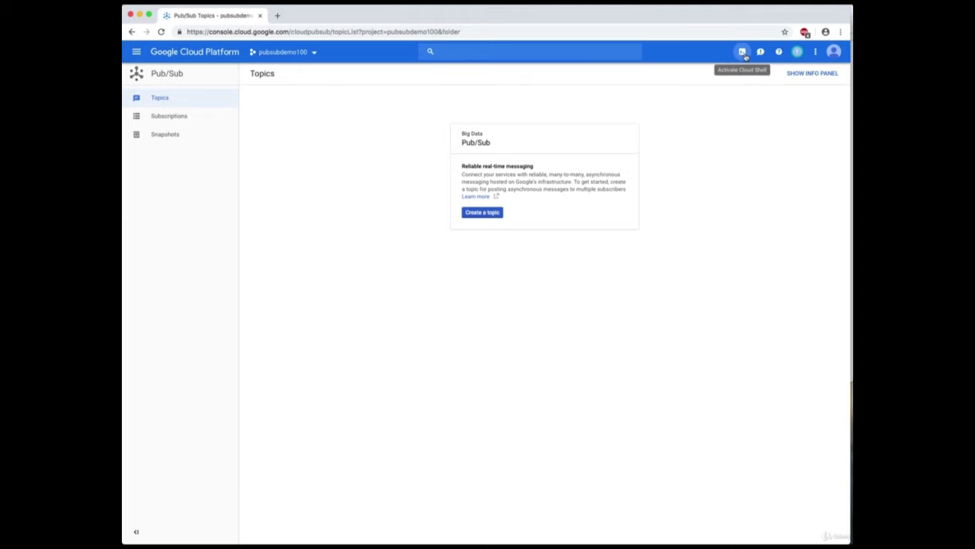
Start a Cloud Shell session for pubsubdemo100 and bring the TextEdit step notes forward.
click(744, 54)
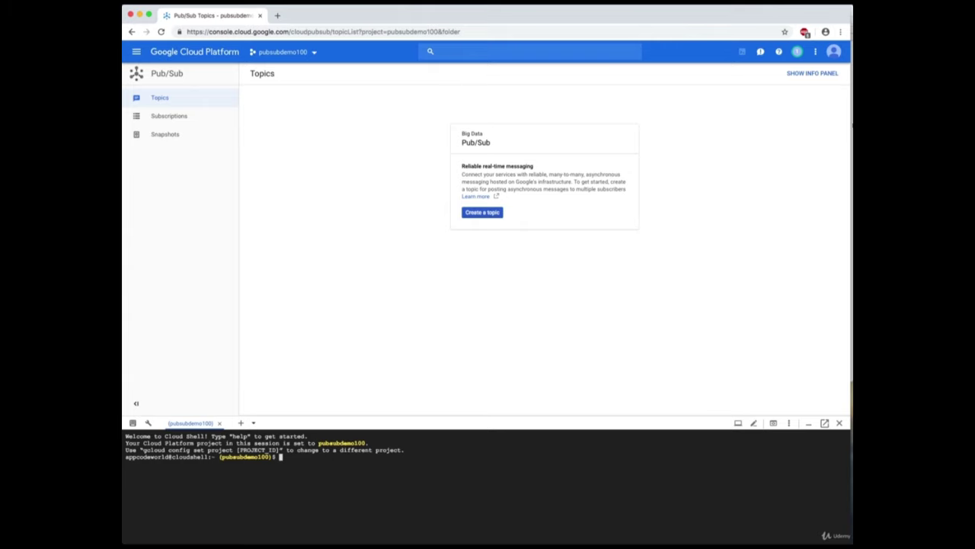
key(super+Tab)
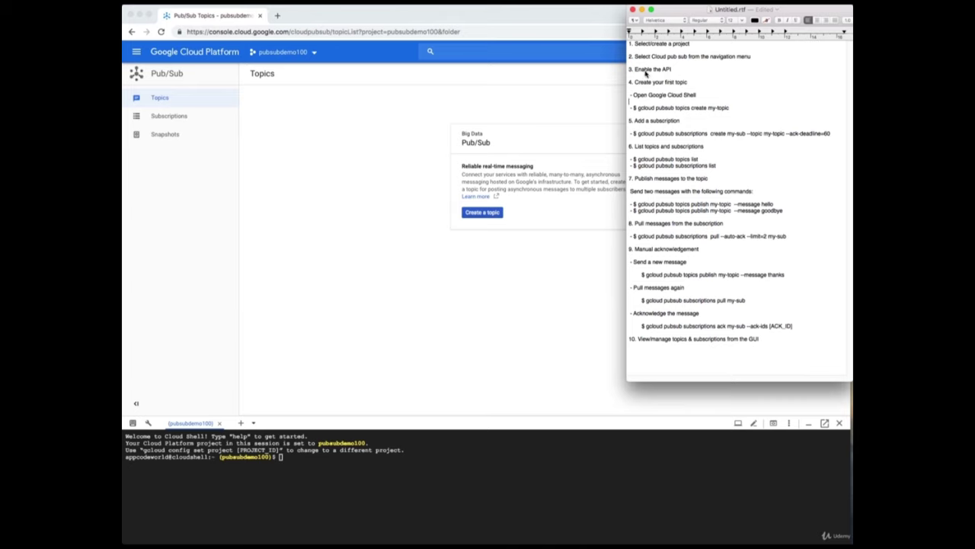
Run 'gcloud pubsub topics create my-topic' from the notes in Cloud Shell.
click(654, 109)
drag(637, 110, 724, 110)
right_click(724, 111)
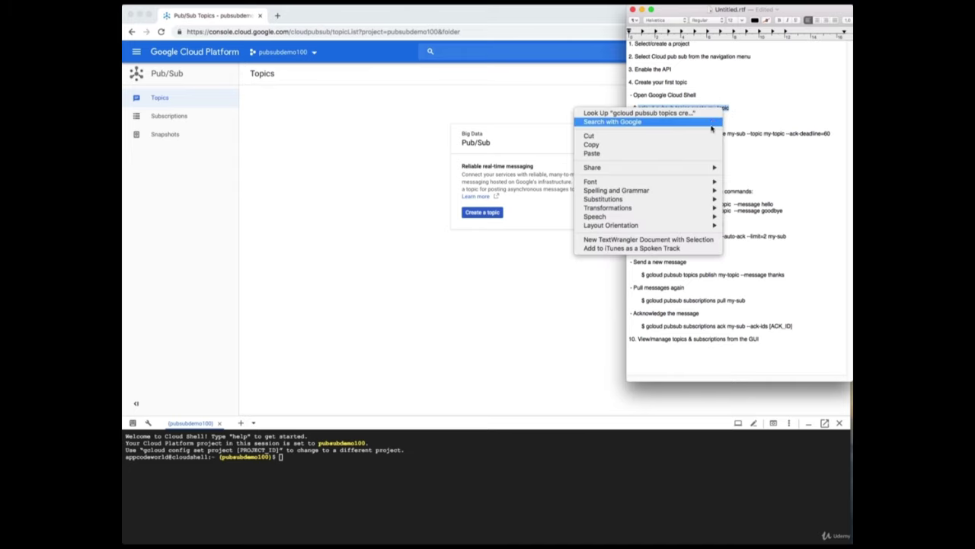
click(592, 144)
click(552, 450)
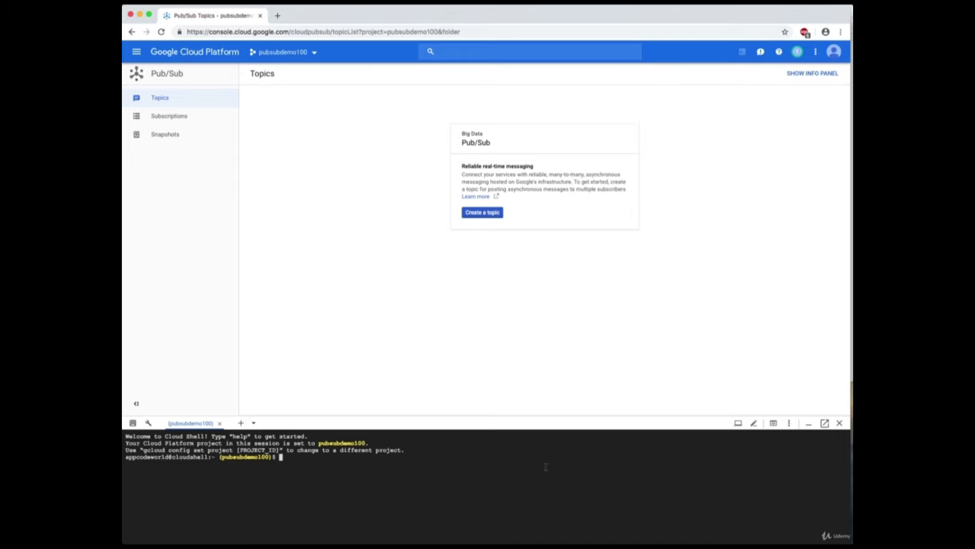
key(super+v)
key(Return)
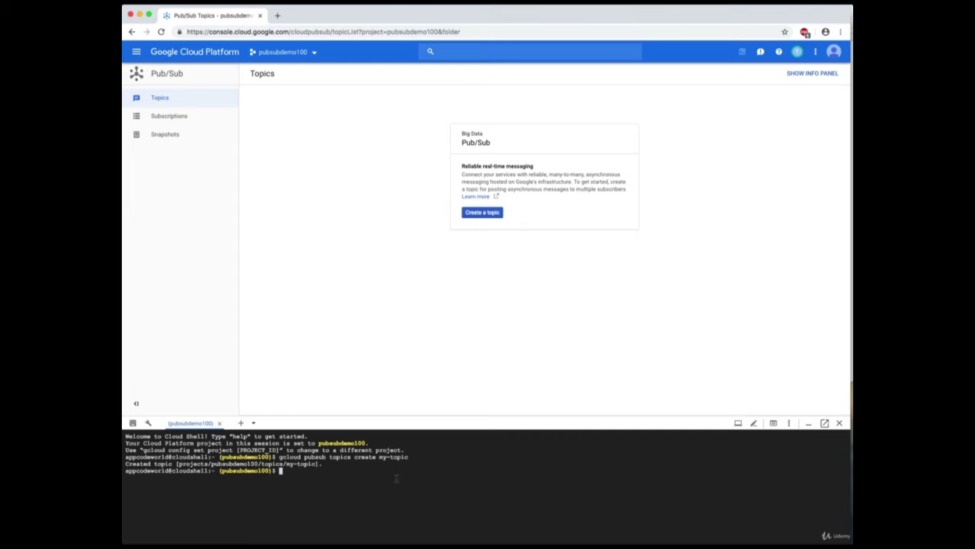
key(super+Tab)
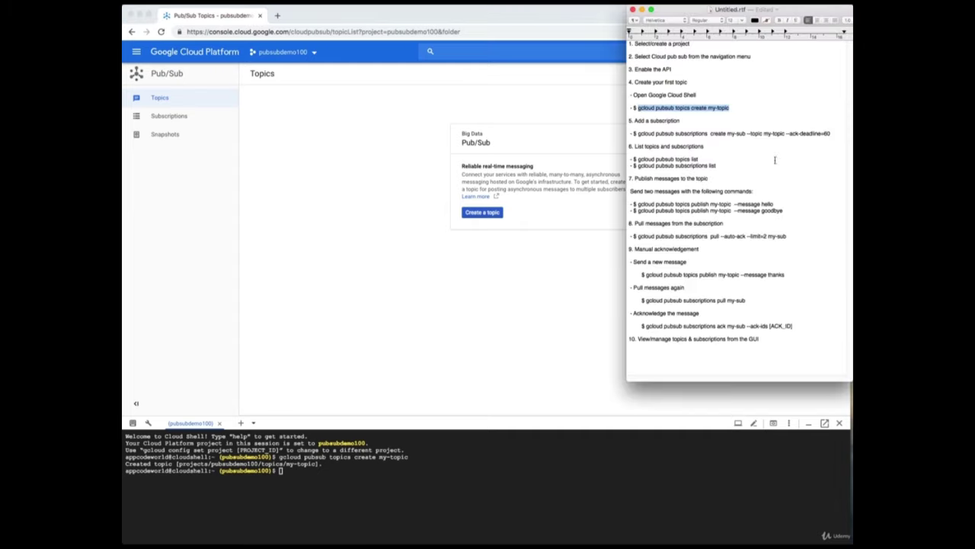
Run the step-5 subscription command in Cloud Shell, creating my-sub on my-topic with 60-second ack deadline.
click(754, 146)
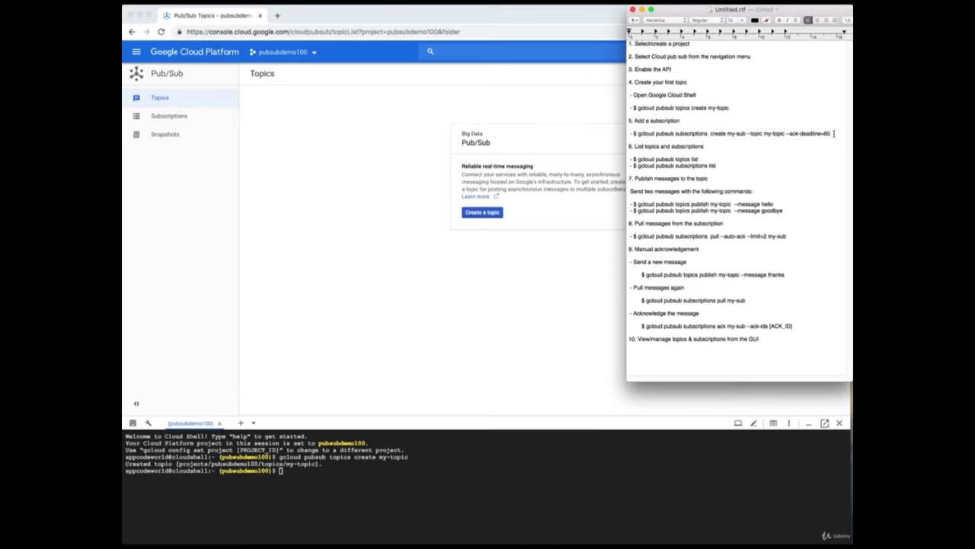
drag(834, 133, 638, 134)
right_click(653, 135)
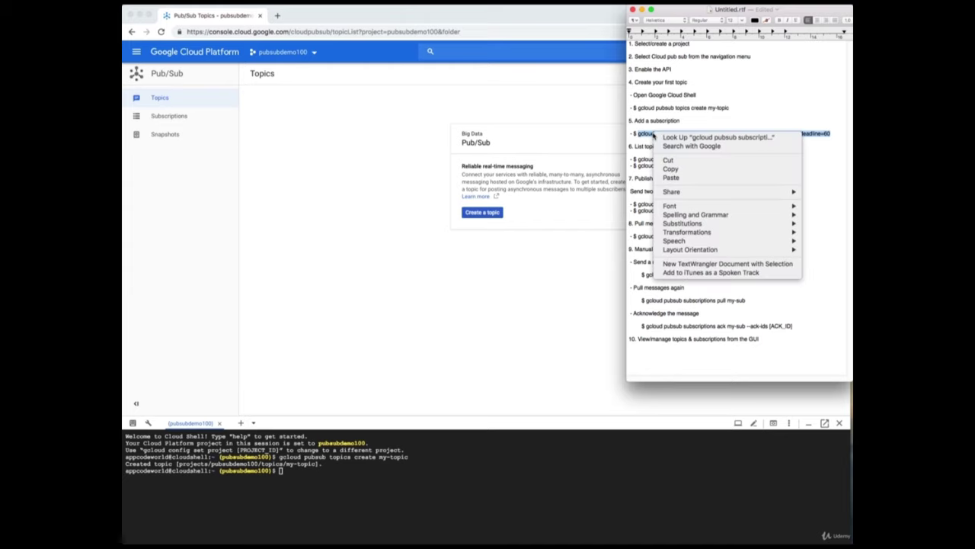
click(671, 169)
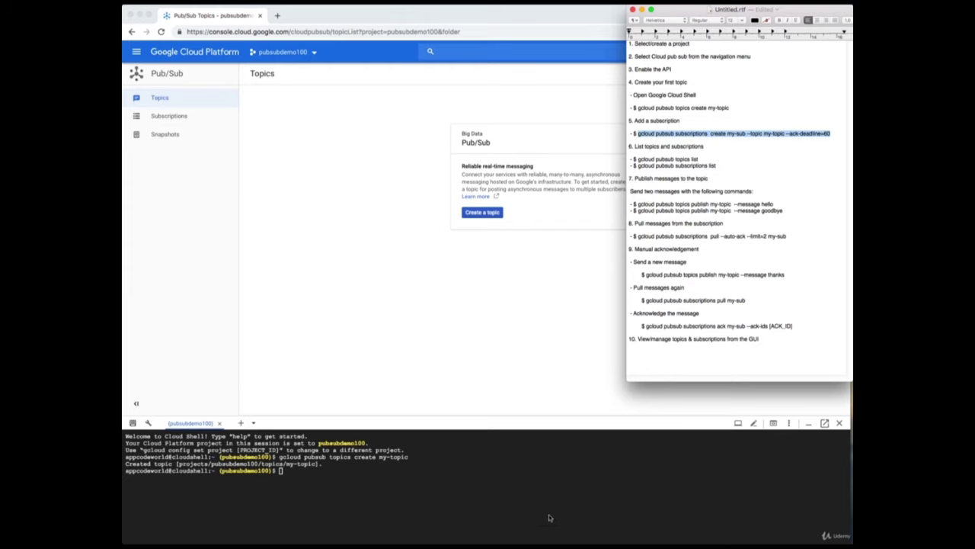
click(553, 491)
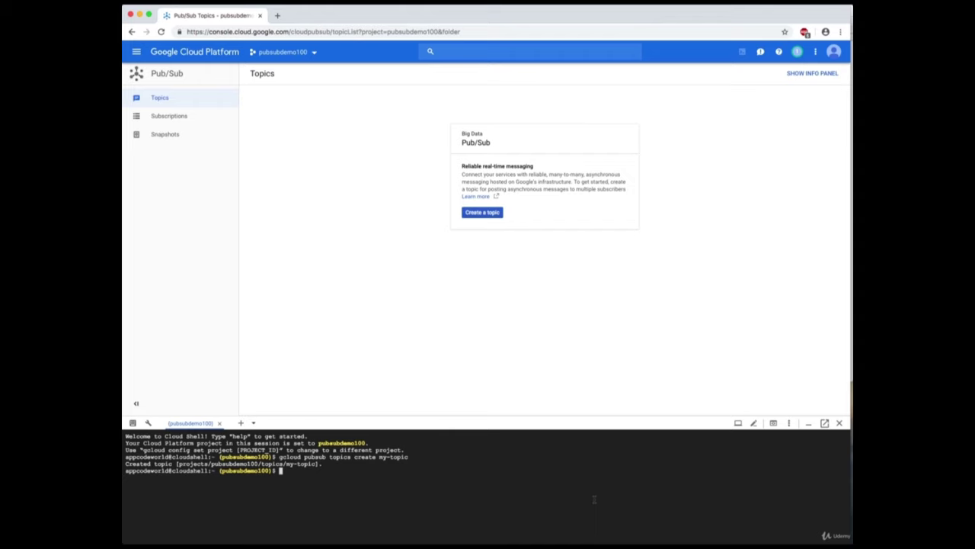
key(super+v)
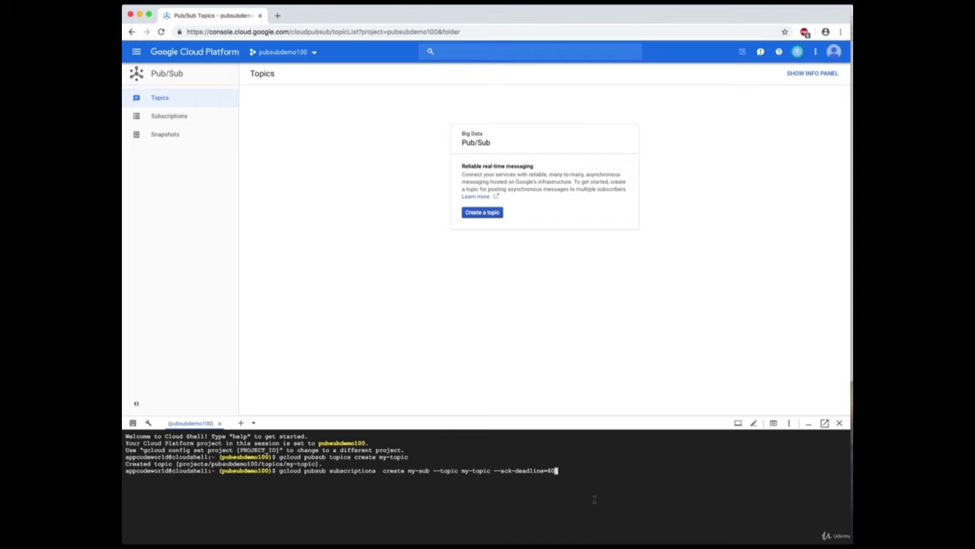
key(Return)
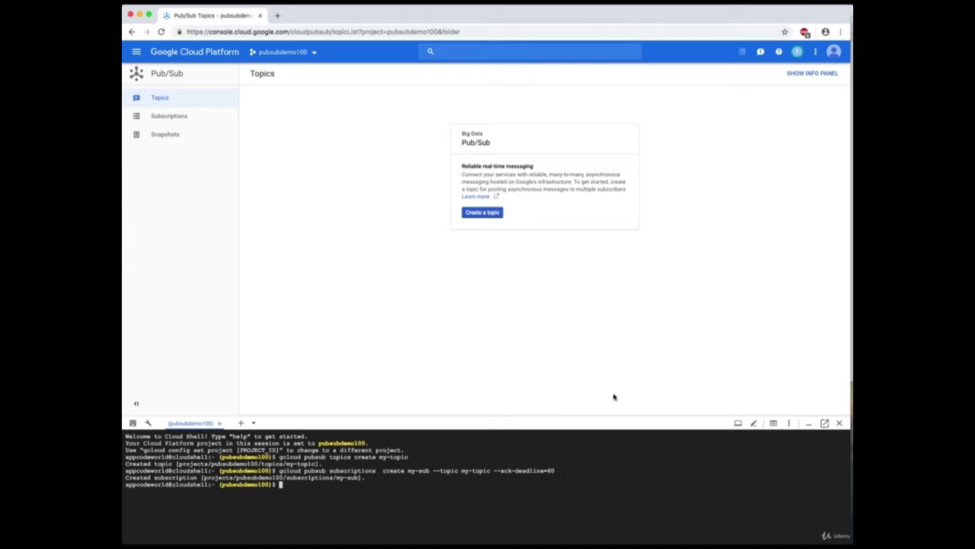
Run 'gcloud pubsub topics list' in Cloud Shell, which returns only my-topic.
click(851, 227)
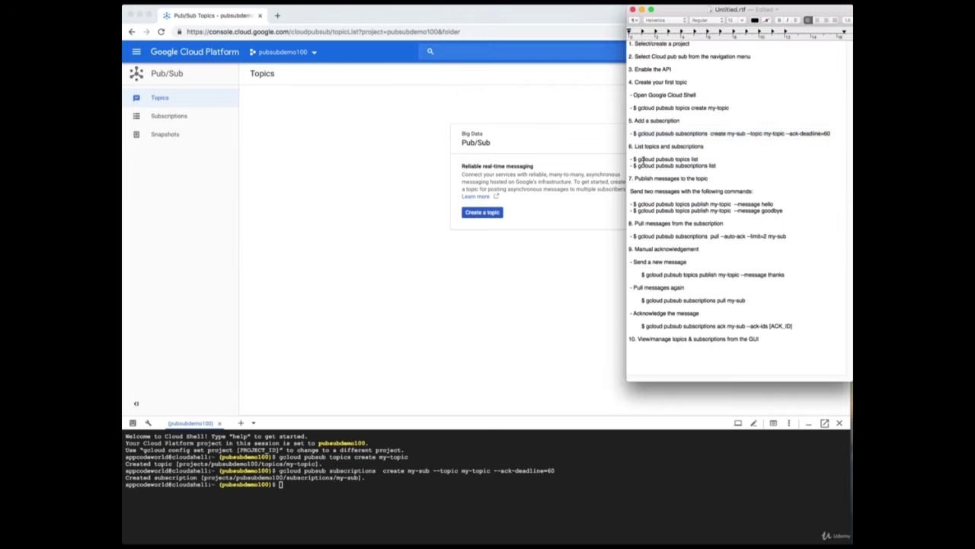
drag(699, 159, 638, 159)
right_click(689, 158)
click(709, 194)
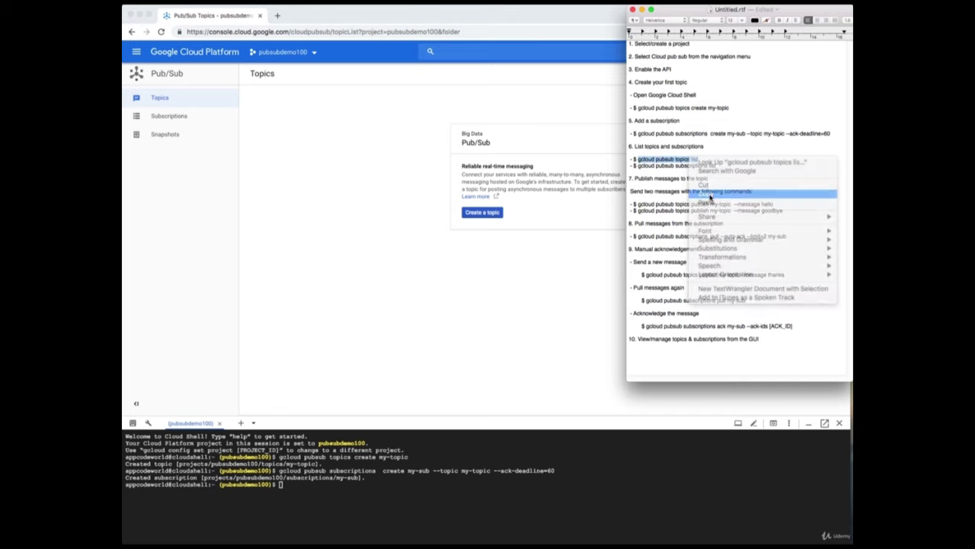
click(652, 510)
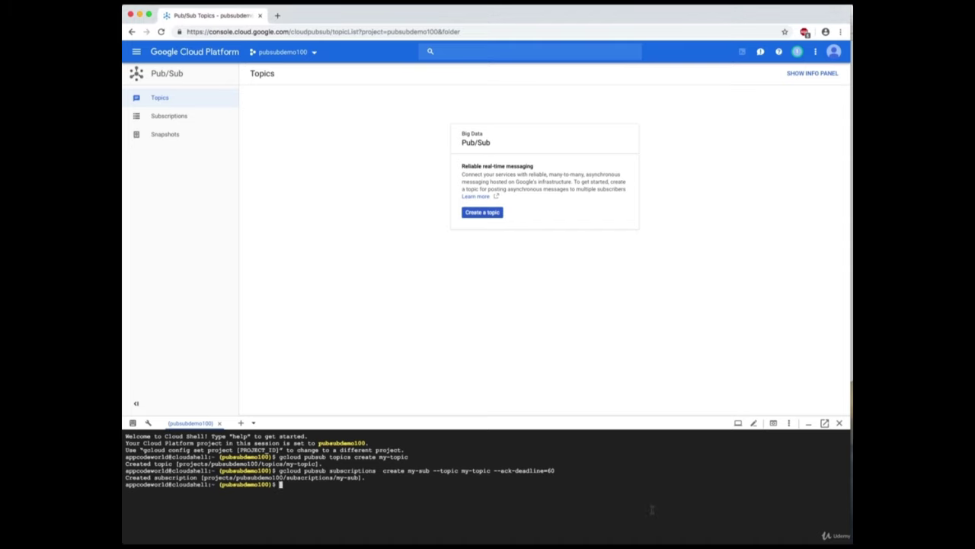
key(super+v)
key(Return)
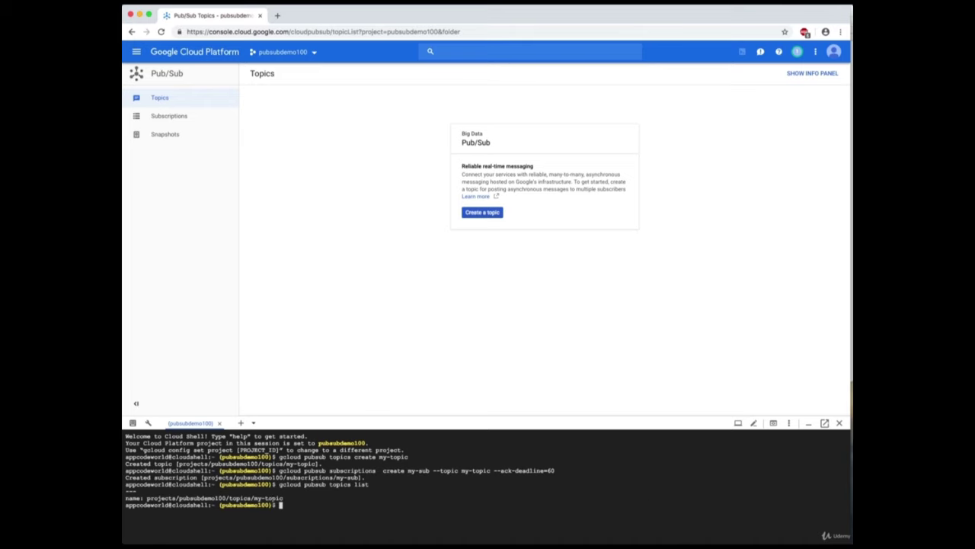
key(super+Tab)
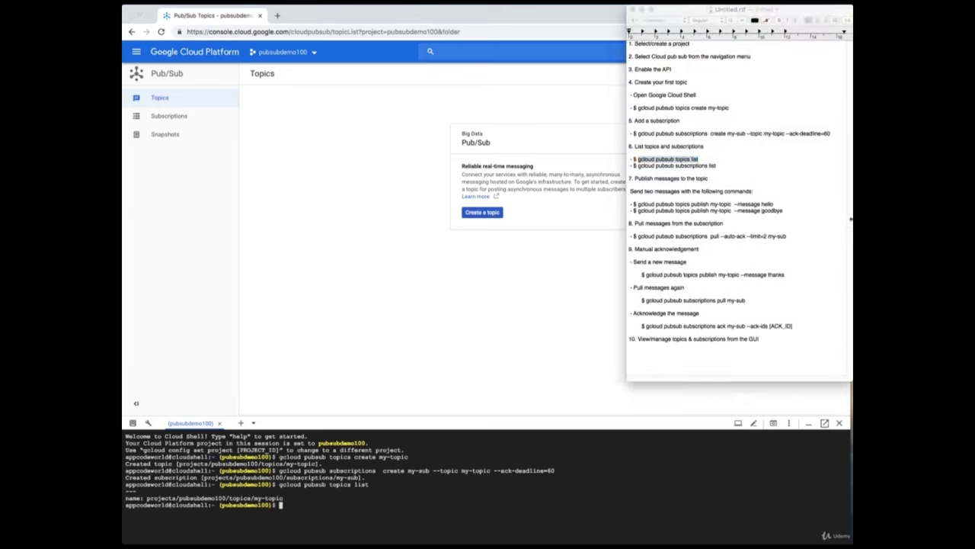
click(761, 199)
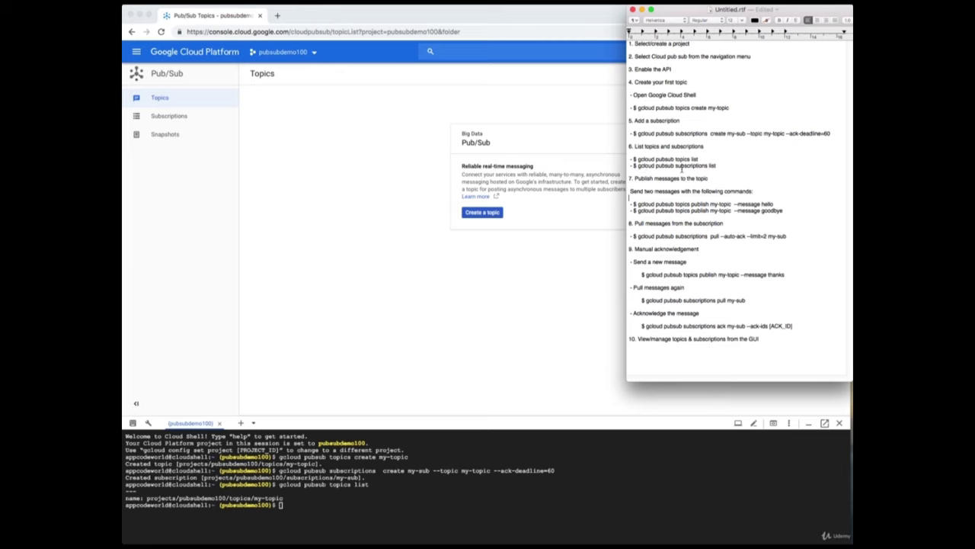
Run 'gcloud pubsub subscriptions list' in Cloud Shell to show my-sub on my-topic.
drag(716, 165, 638, 165)
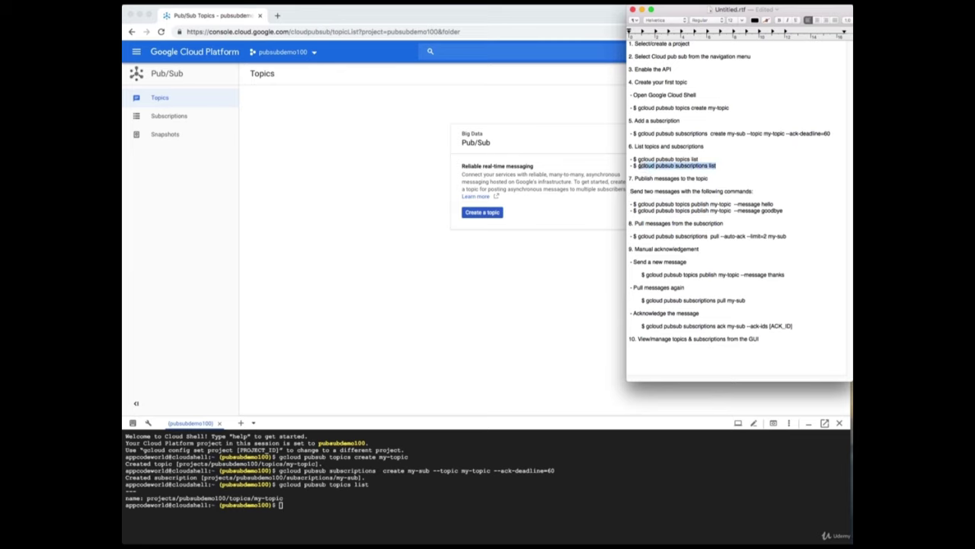
right_click(640, 165)
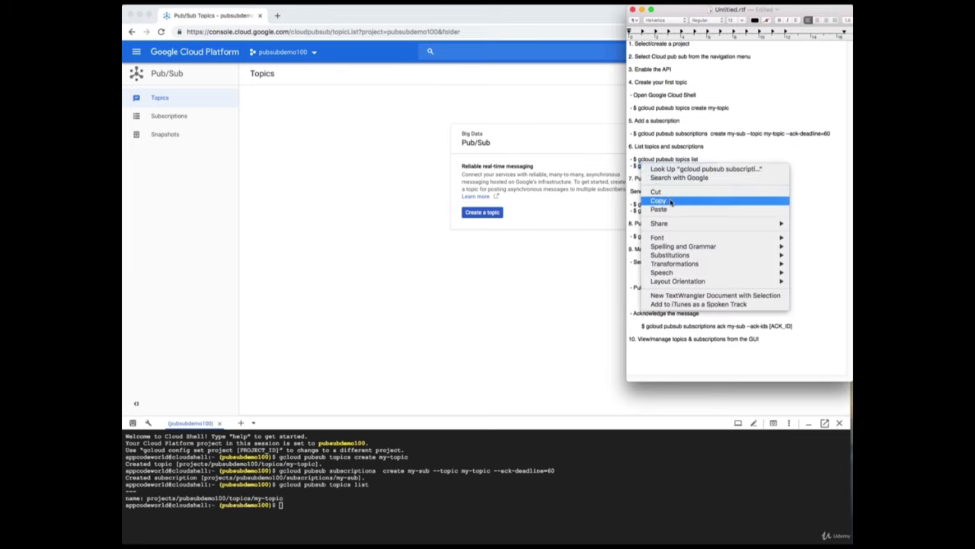
click(658, 201)
click(388, 507)
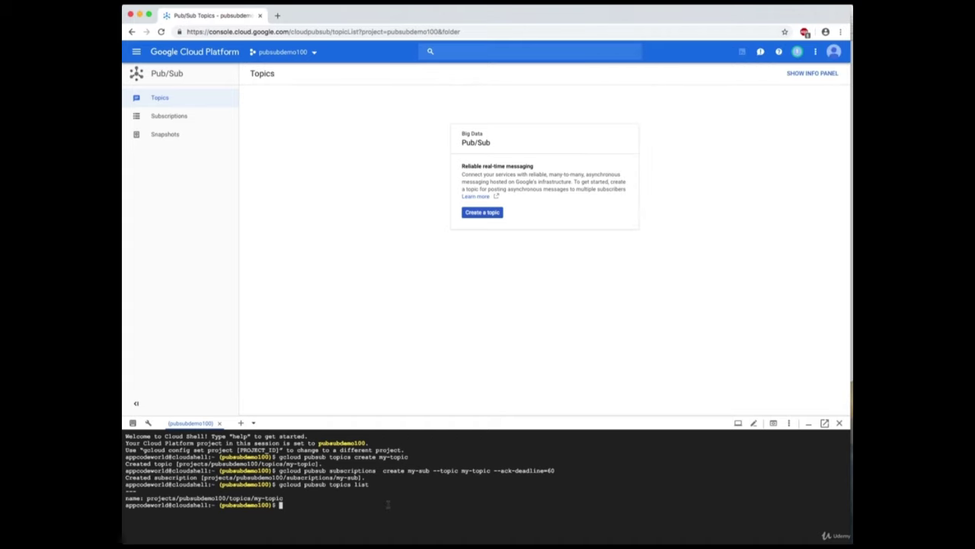
key(super+v)
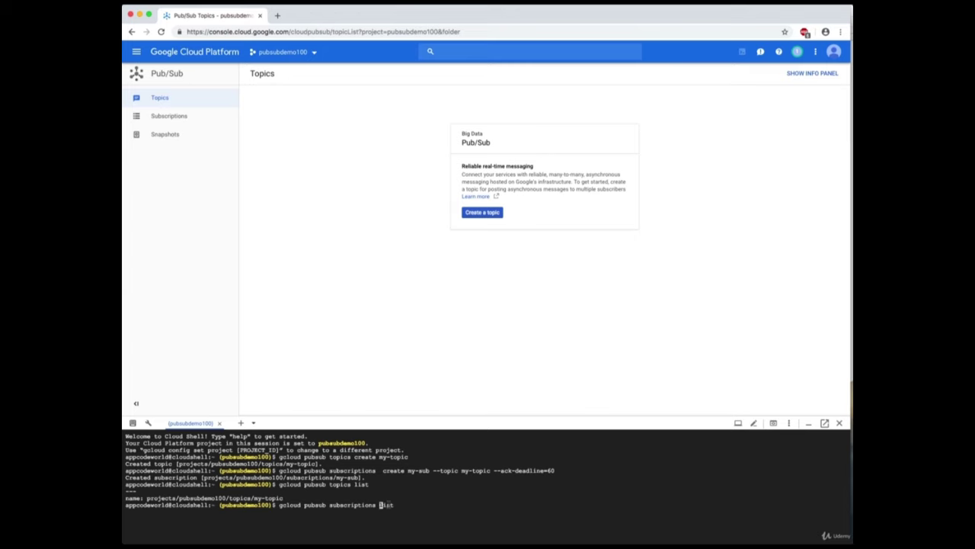
key(Return)
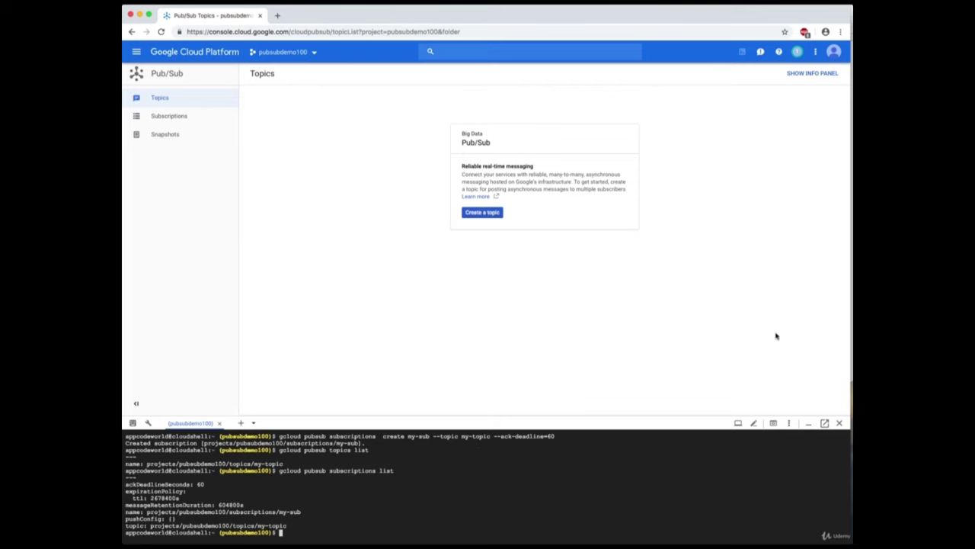
key(super+Tab)
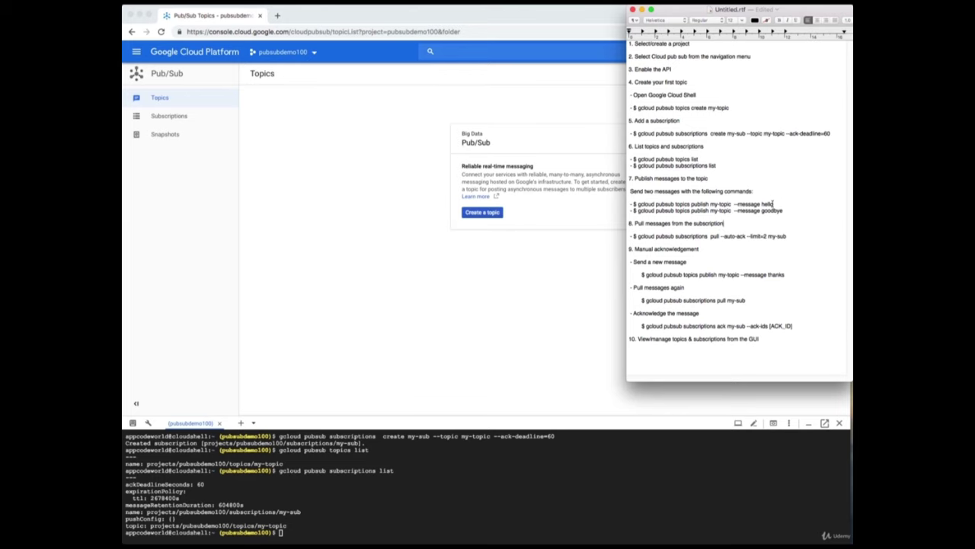
Publish the message hello to my-topic using the notes' publish command.
drag(774, 204, 636, 204)
right_click(656, 203)
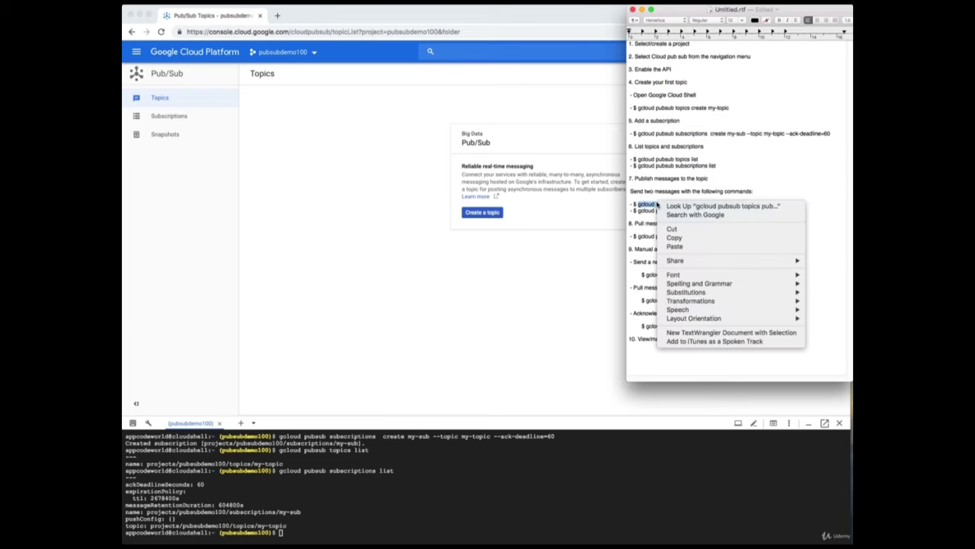
click(681, 238)
click(626, 457)
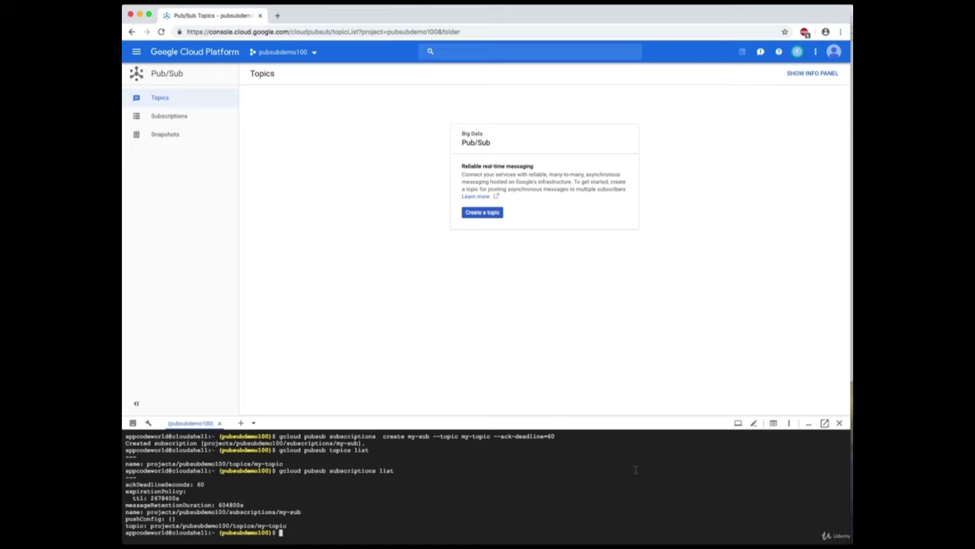
key(super+v)
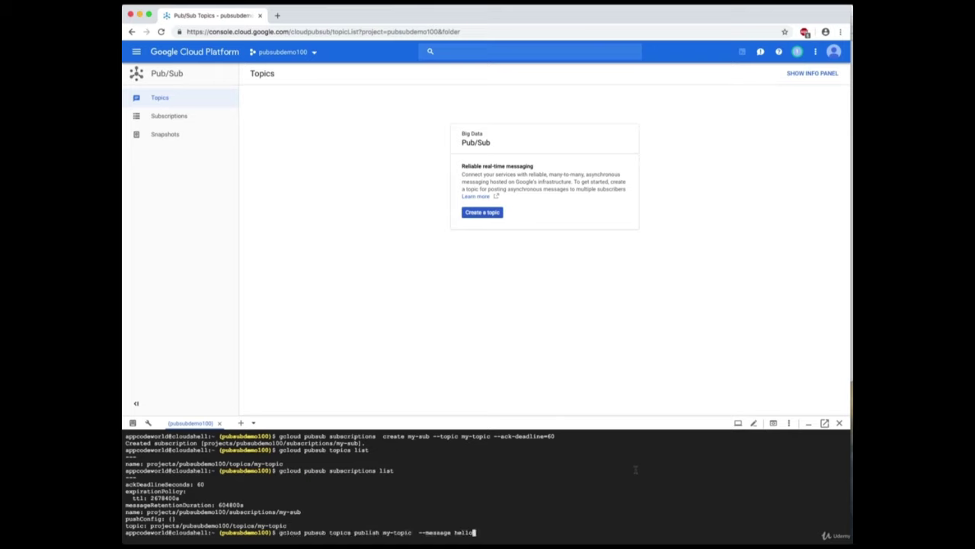
key(Return)
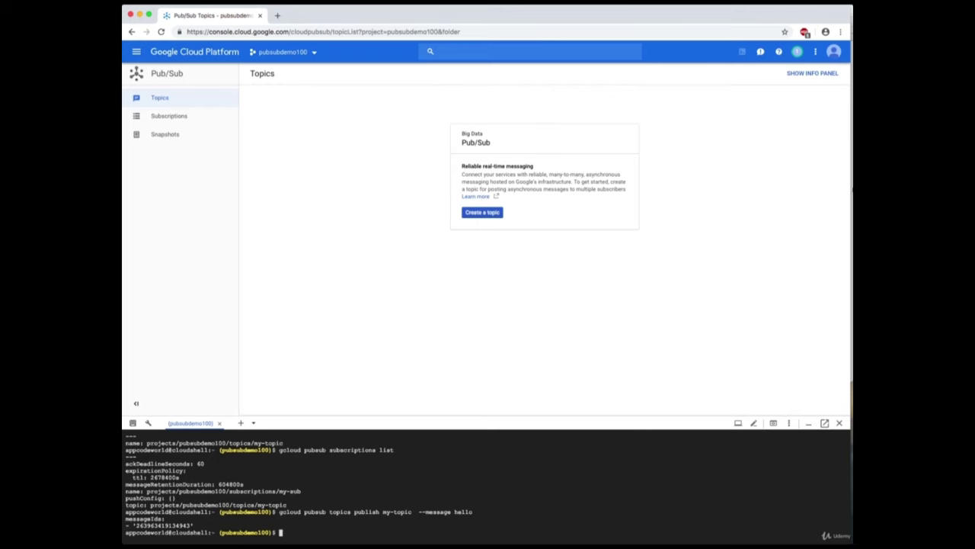
Publish the message goodbye to my-topic using the notes' second publish command.
click(850, 187)
click(637, 210)
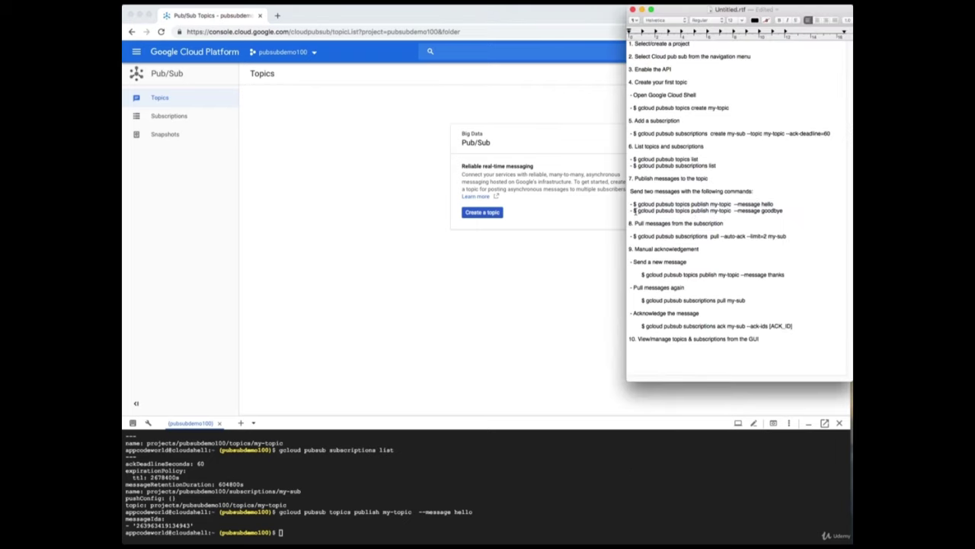
drag(637, 211, 779, 211)
right_click(779, 211)
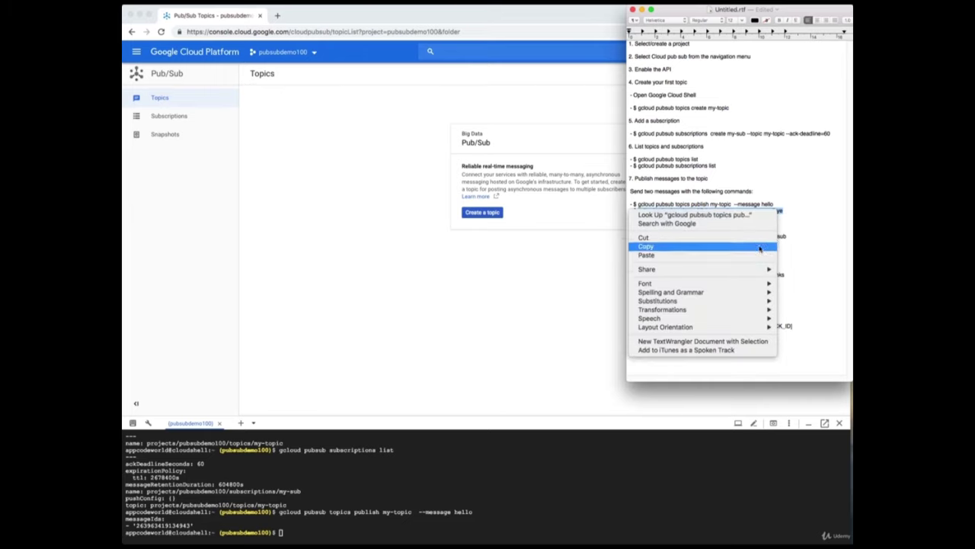
click(654, 245)
click(649, 500)
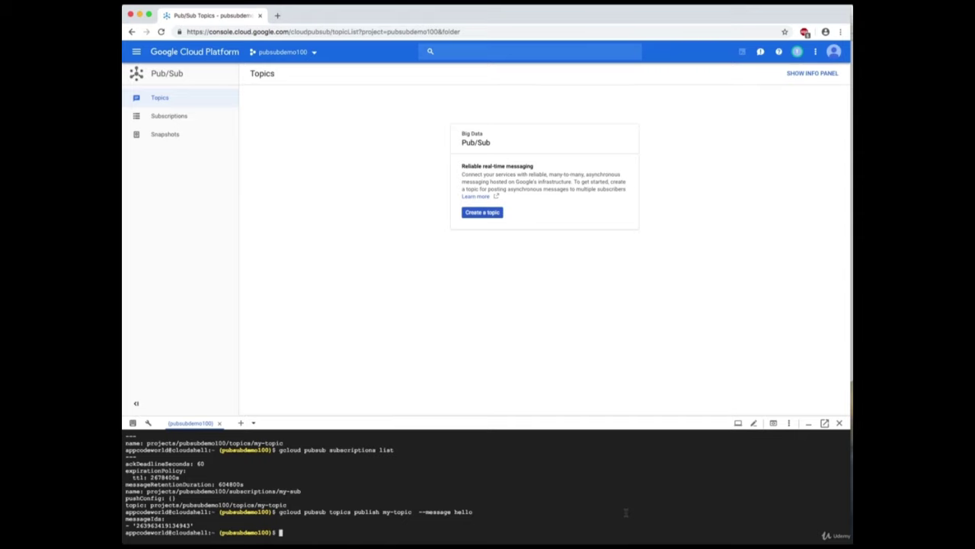
key(super+v)
key(Return)
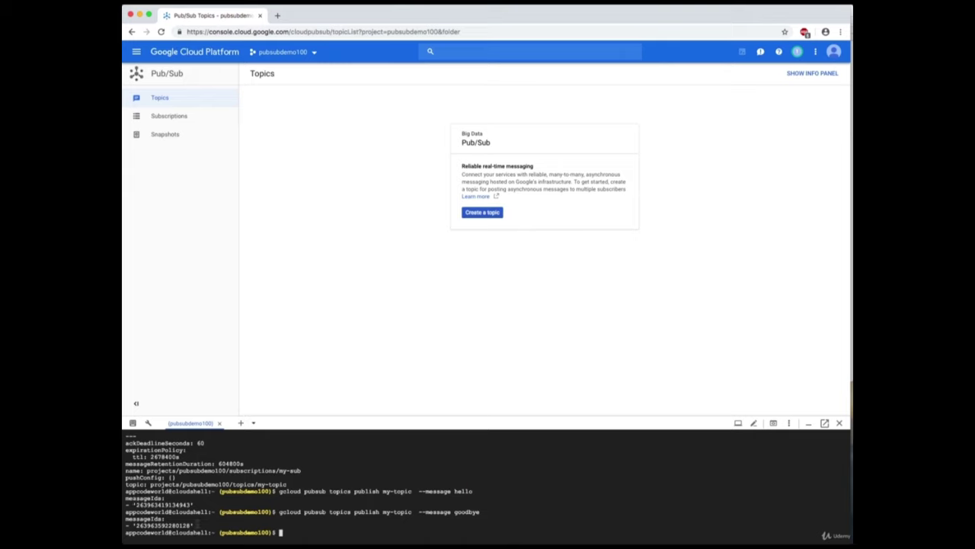
Copy the goodbye message's ID from the Cloud Shell output.
drag(192, 525, 135, 526)
key(super+c)
key(super+Tab)
click(748, 242)
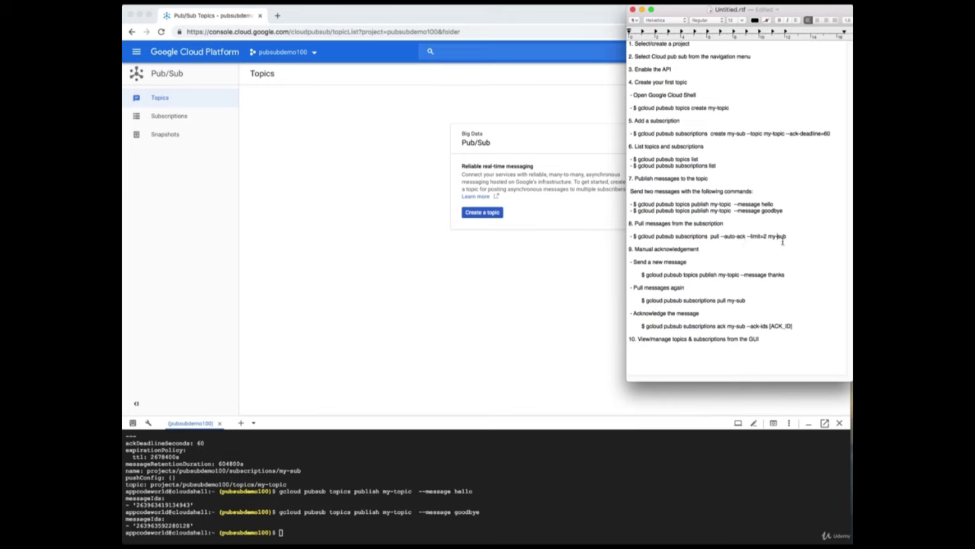
Copy 'gcloud pubsub subscriptions pull --auto-ack --limit=2 my-sub' from the notes and run it in Cloud Shell.
drag(787, 237, 640, 237)
right_click(659, 238)
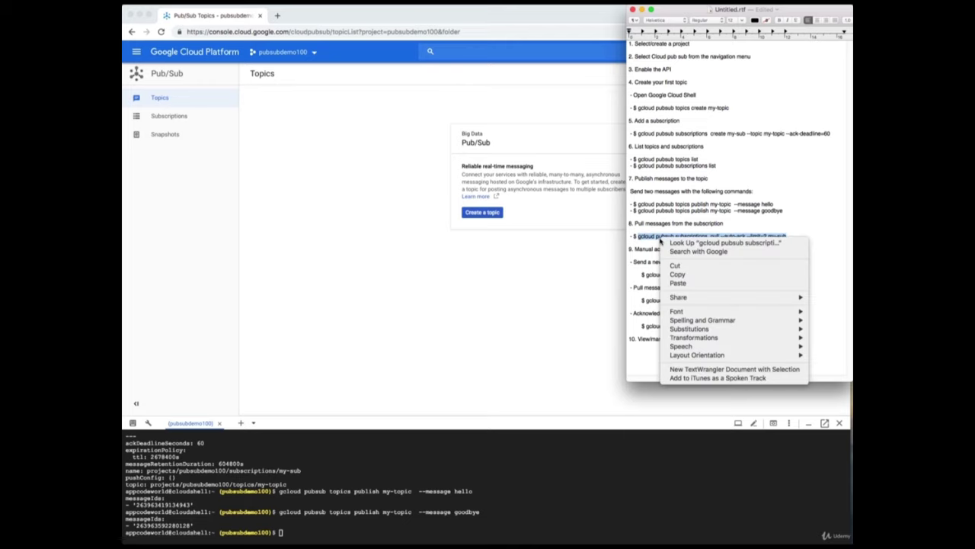
click(691, 273)
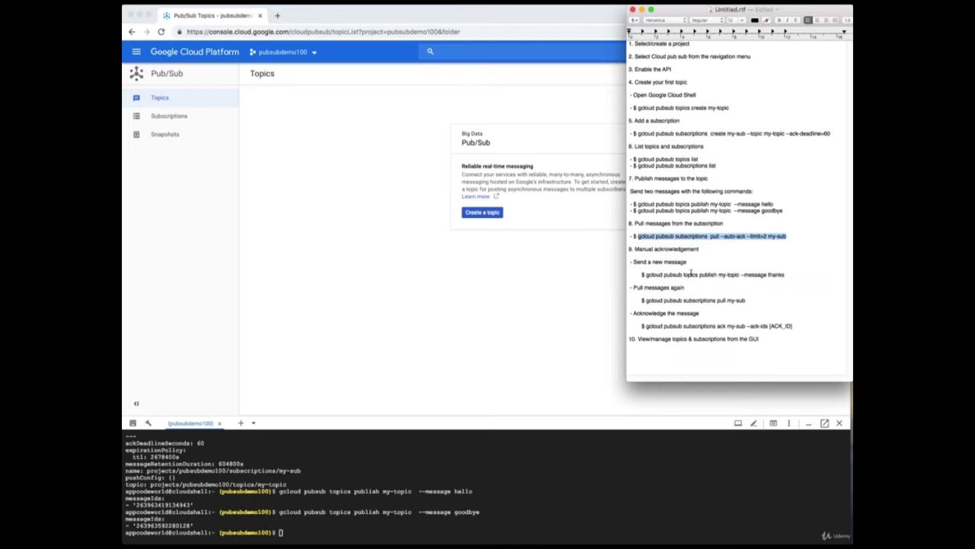
click(579, 525)
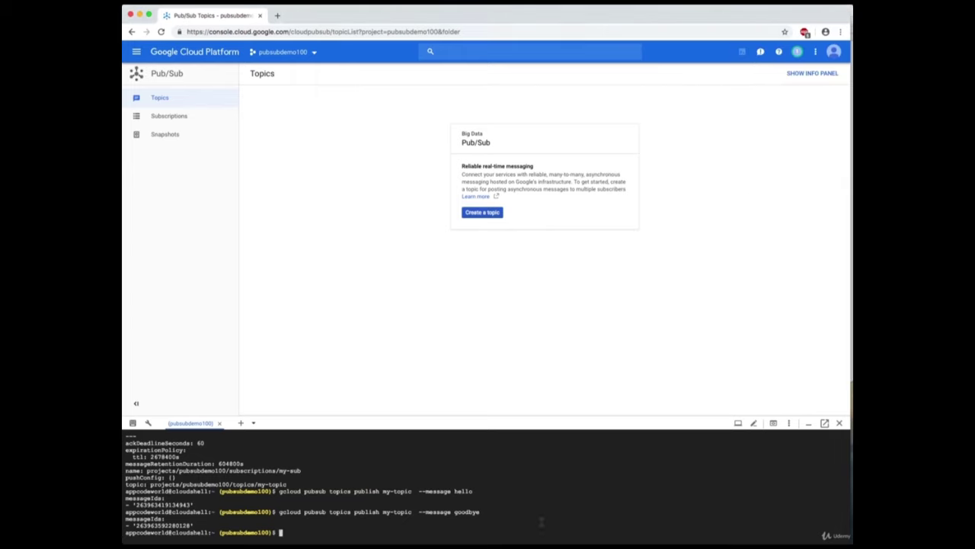
key(super+v)
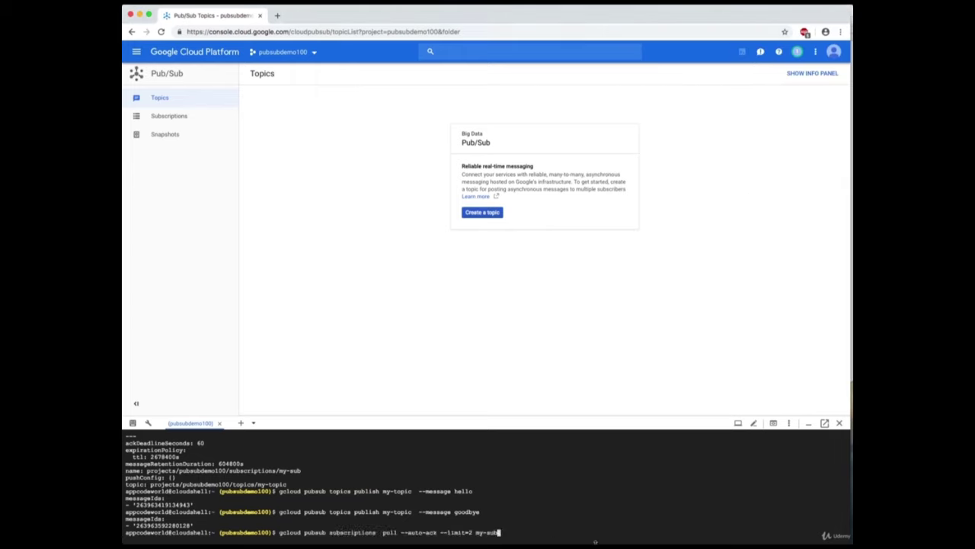
key(Return)
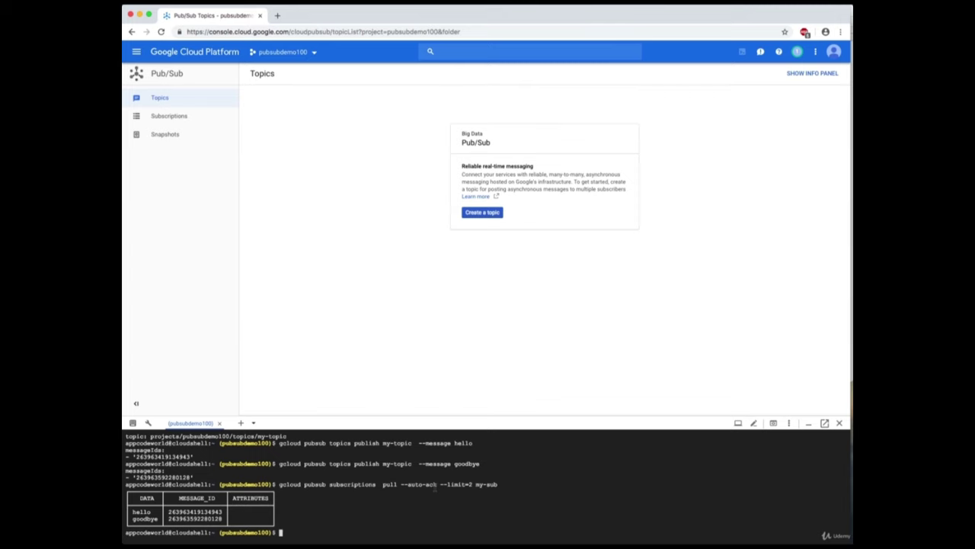
Bring the TextEdit step notes in front of the browser with Cmd+Tab.
key(super+Tab)
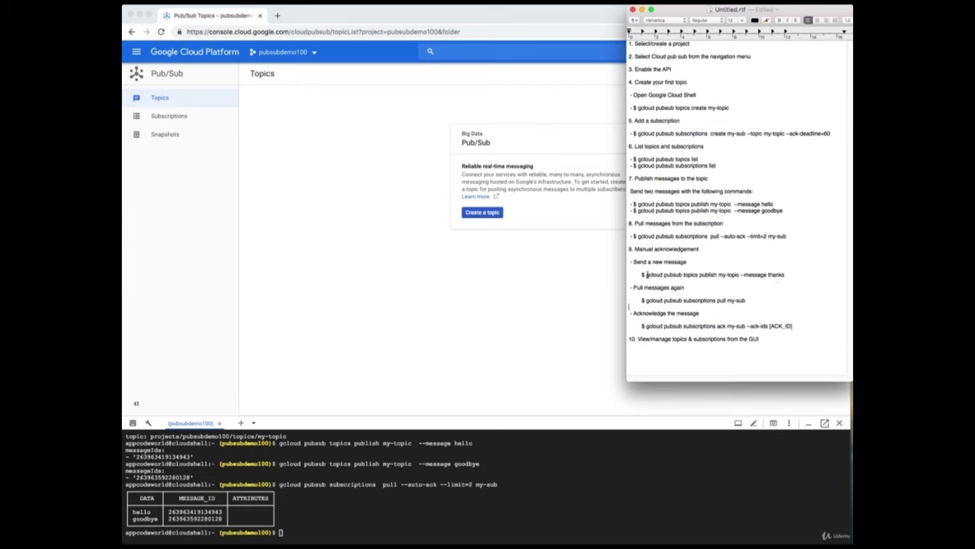
Run the notes' 'publish my-topic --message thanks' command in Cloud Shell, then return to the notes.
drag(645, 275, 781, 274)
right_click(781, 275)
click(758, 312)
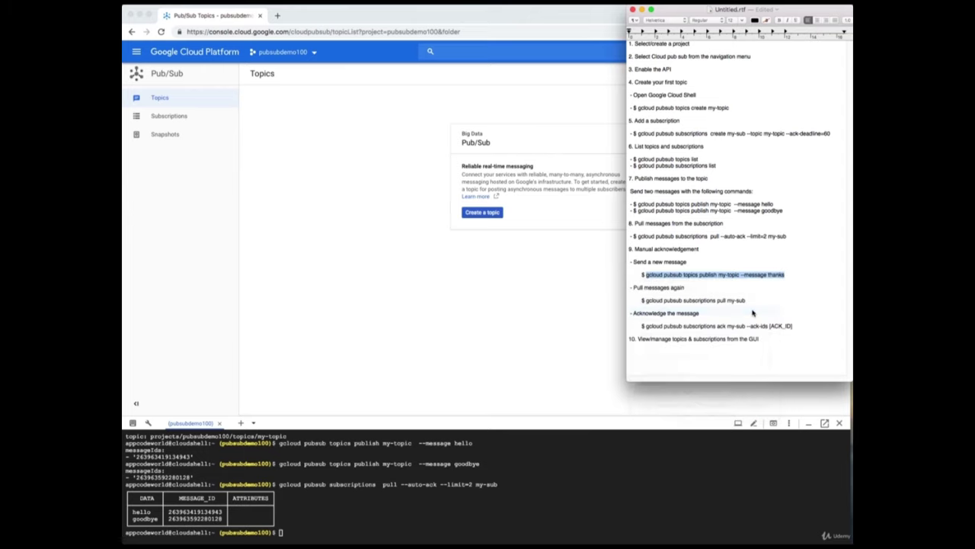
click(579, 524)
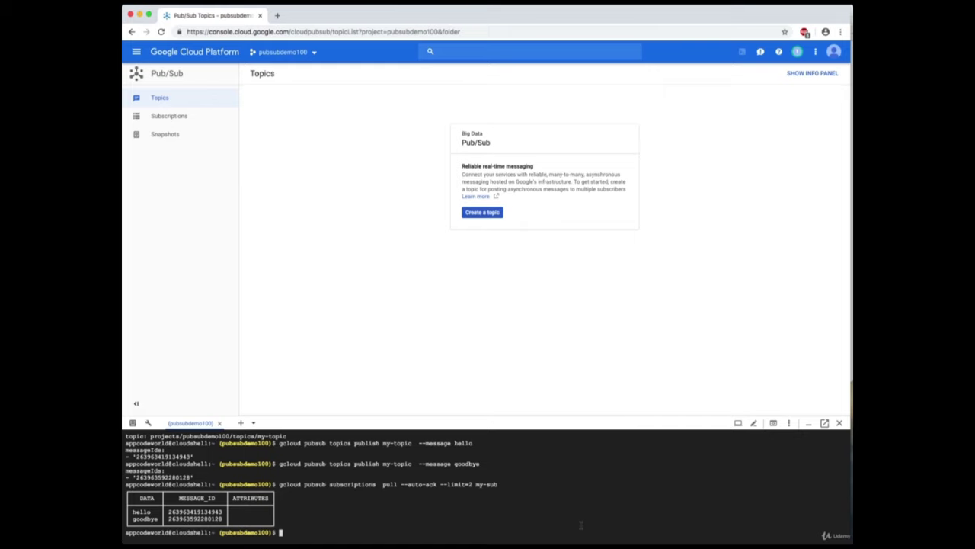
key(super+v)
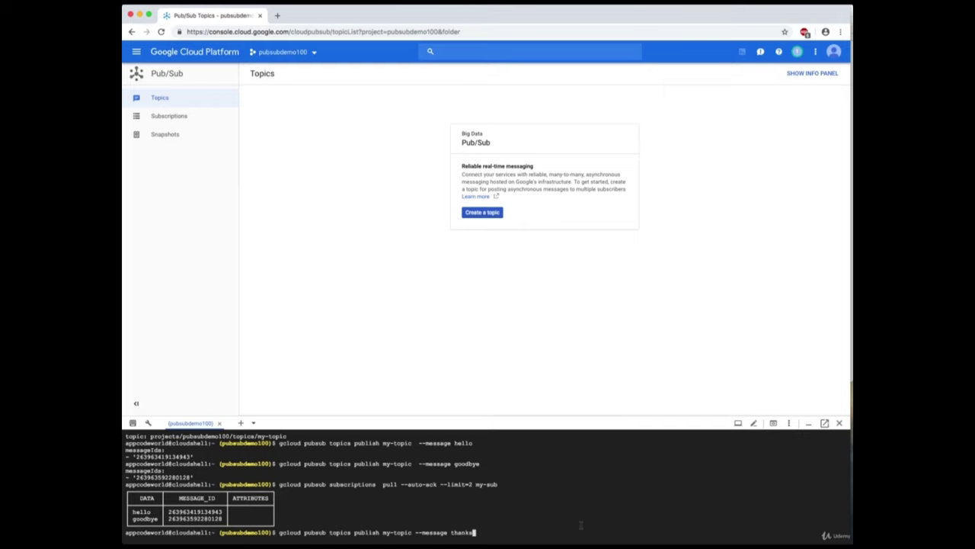
key(Return)
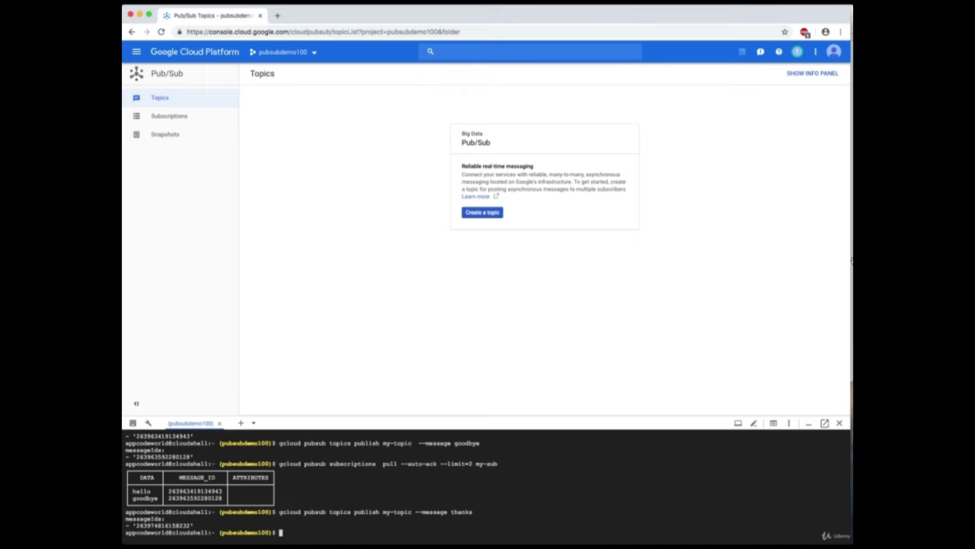
key(super+Tab)
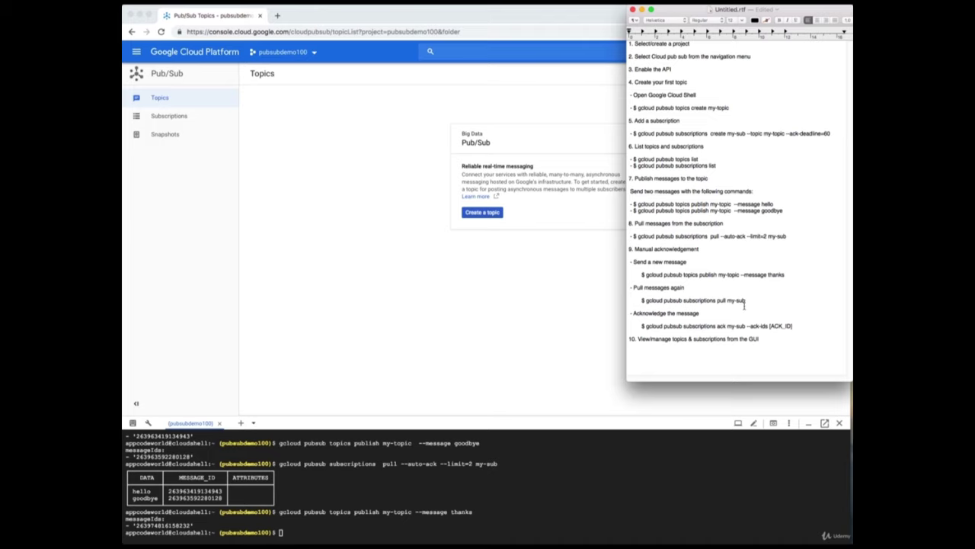
Copy 'gcloud pubsub subscriptions pull my-sub' from the notes and run it in Cloud Shell.
drag(745, 301, 645, 300)
right_click(678, 302)
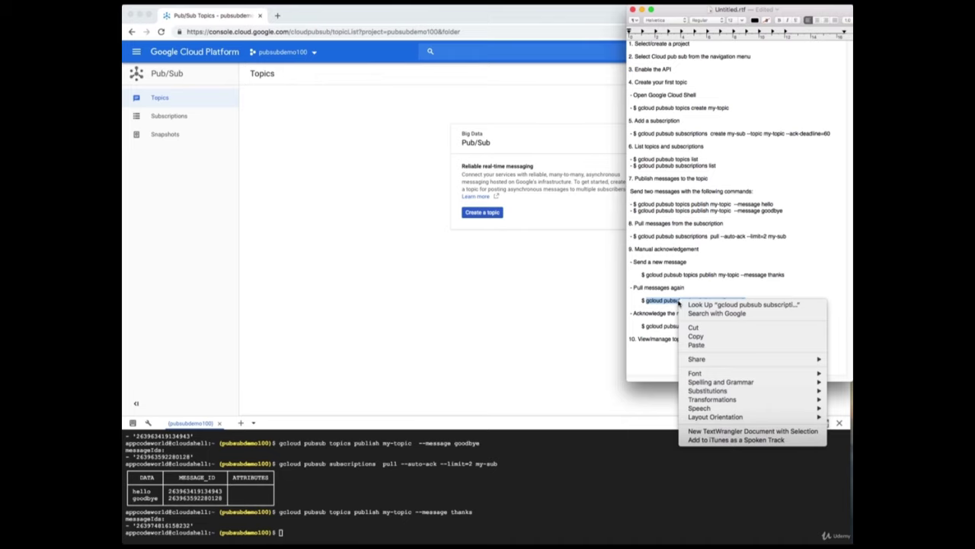
click(695, 336)
click(600, 495)
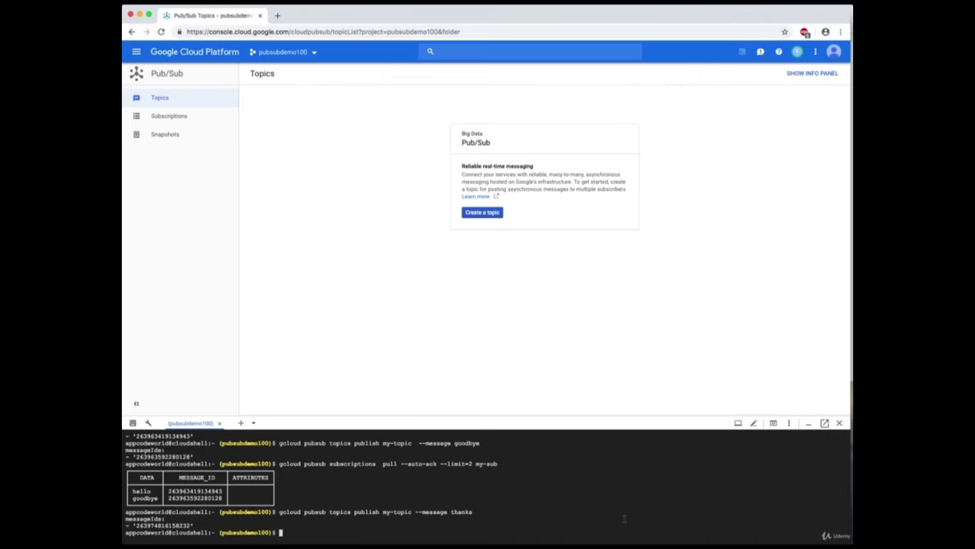
key(super+v)
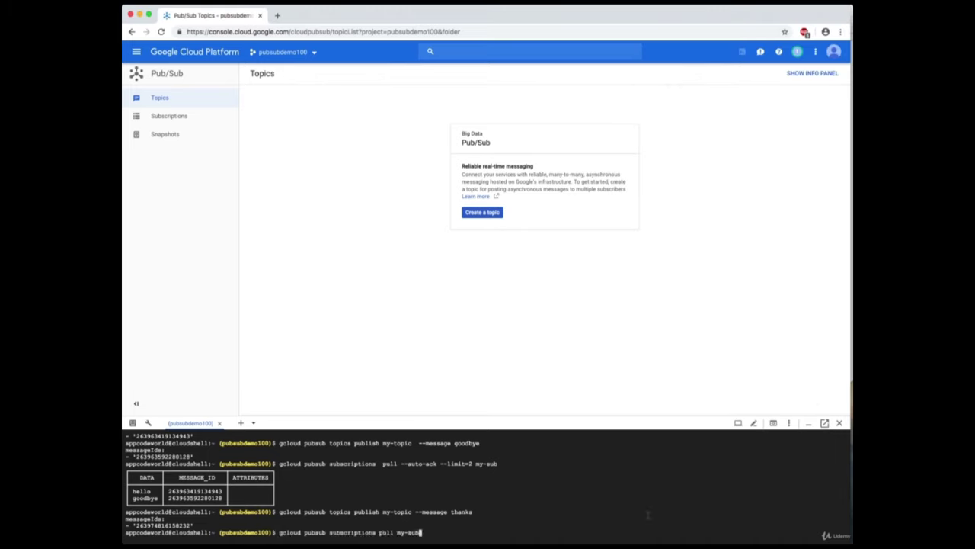
key(Return)
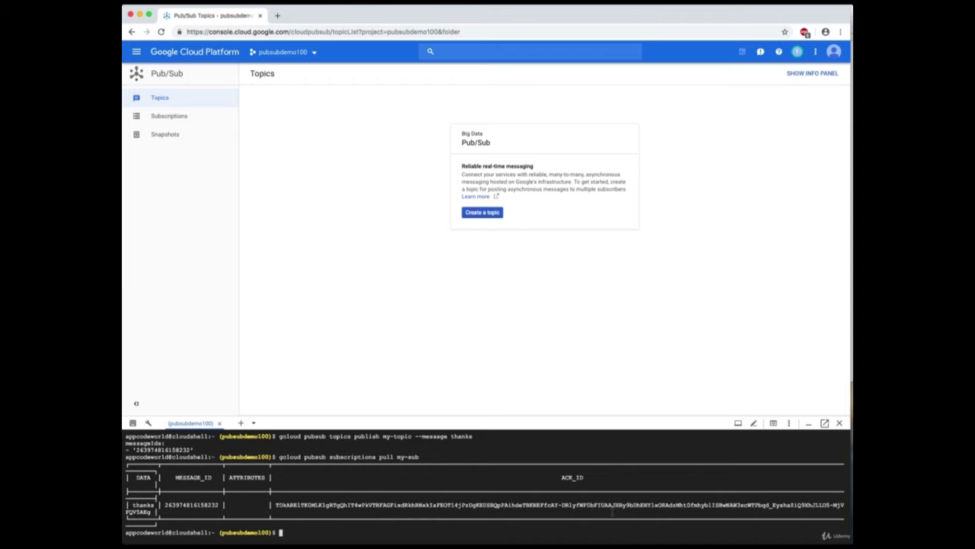
Place the caret on the notes' acknowledge line, then select the thanks message's ACK_ID in Cloud Shell.
key(super+Tab)
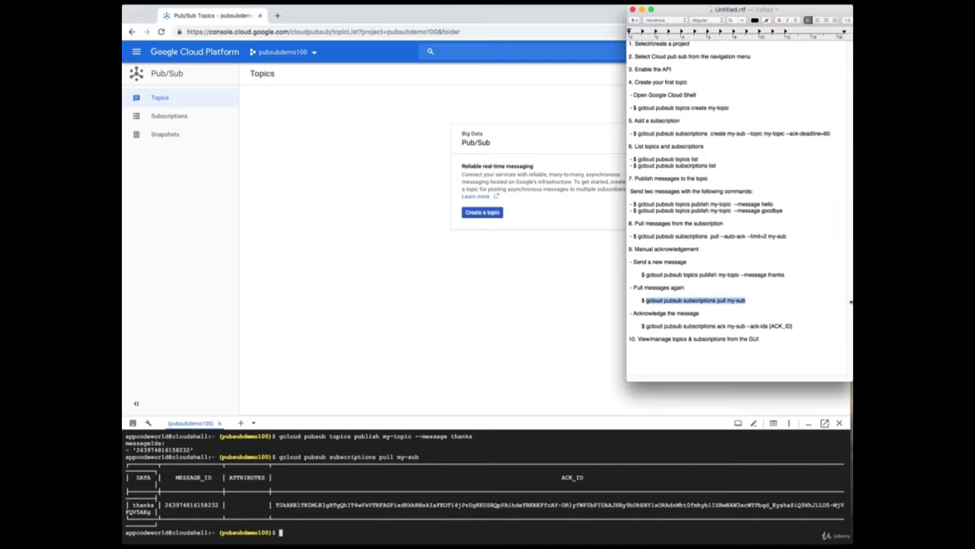
click(803, 328)
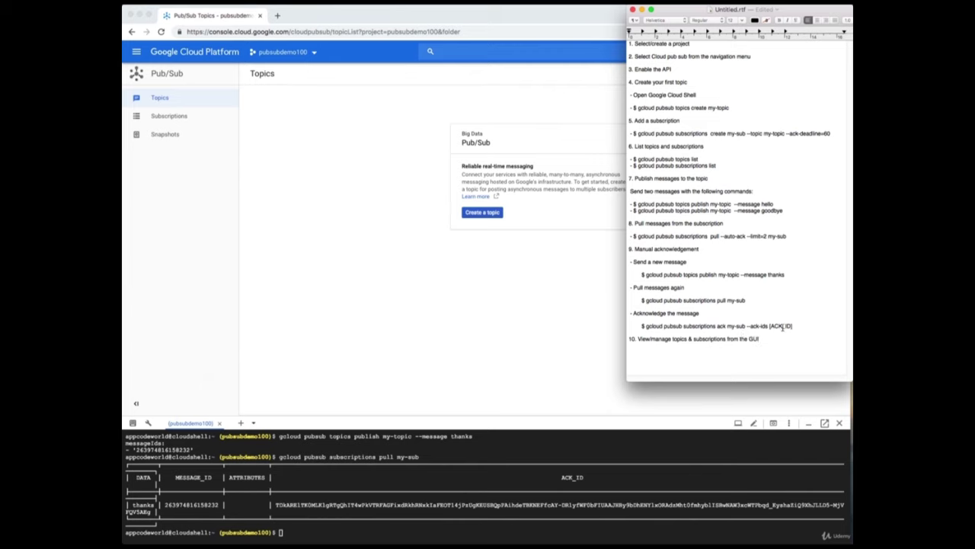
click(639, 506)
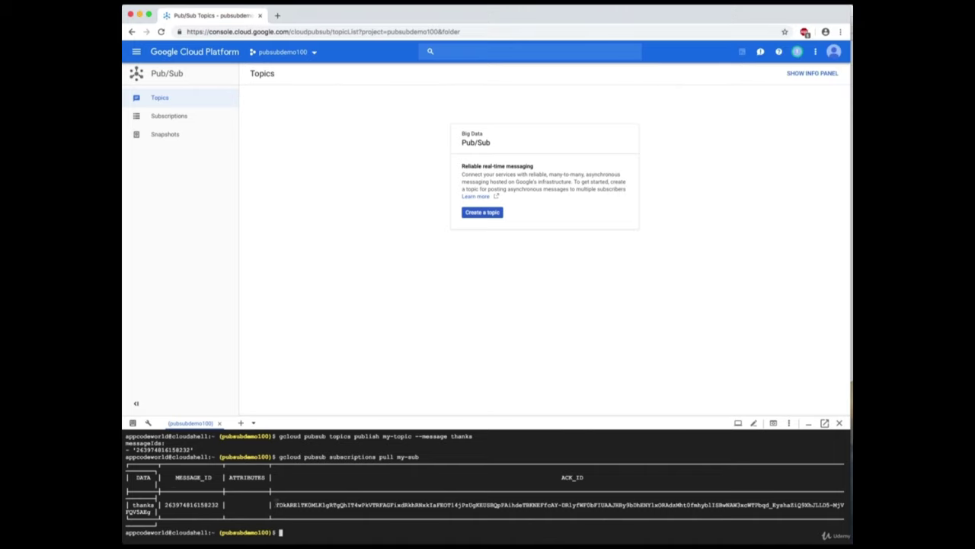
double_click(279, 504)
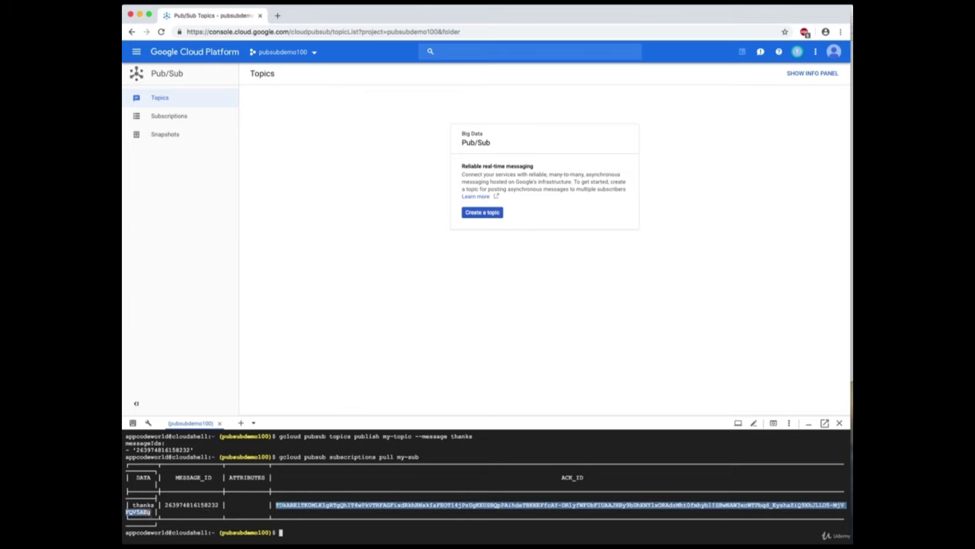
Paste the copied ACK_ID onto a new line in the notes and enlarge the notes window.
key(super+c)
key(super+Tab)
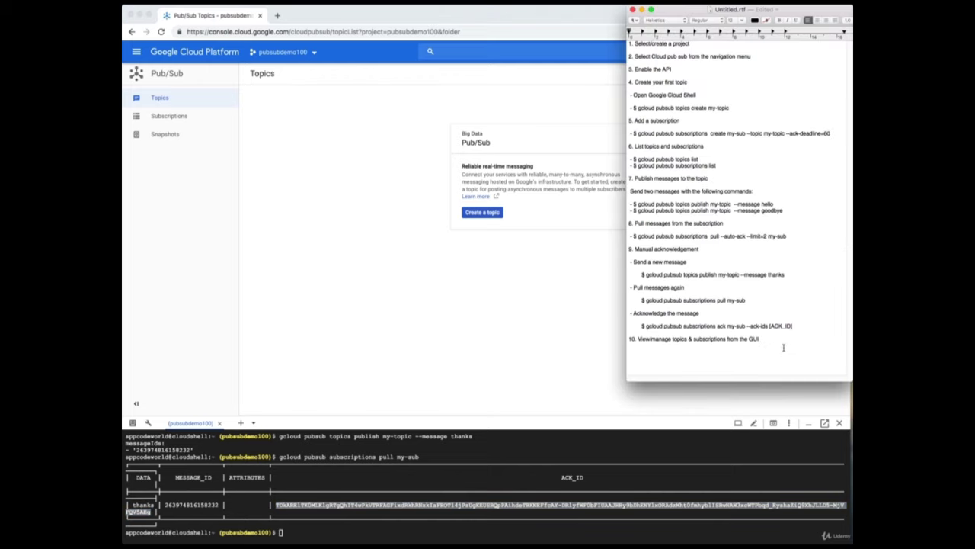
key(Return)
key(super+v)
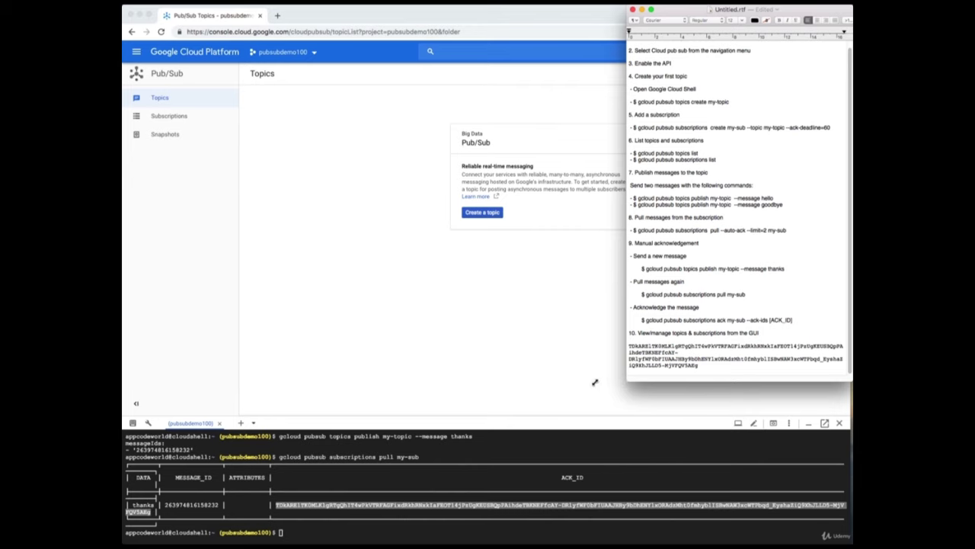
drag(595, 382, 387, 404)
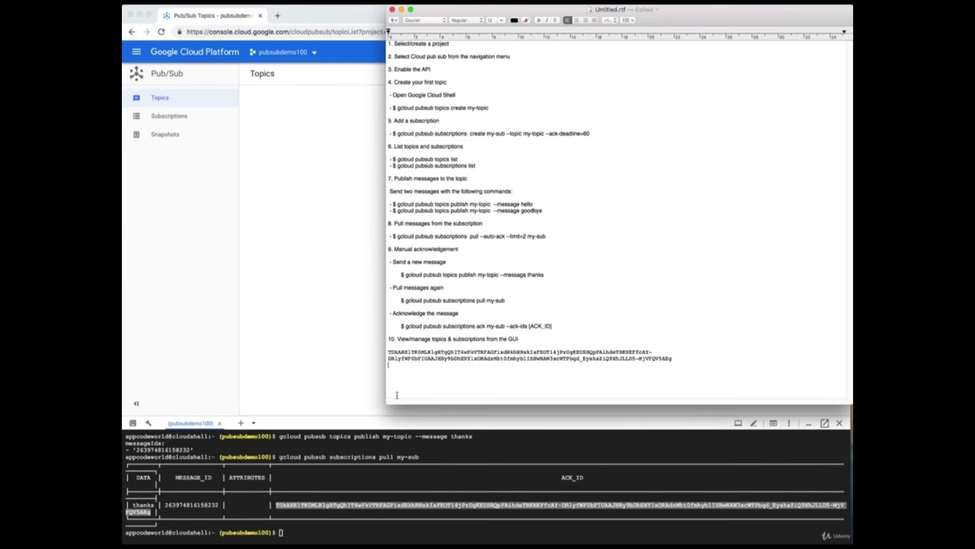
click(396, 394)
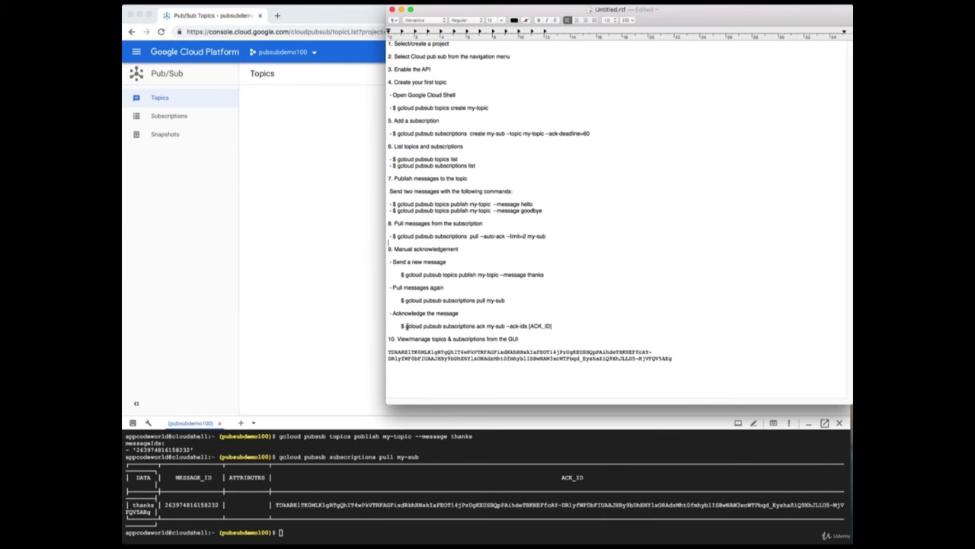
Copy the ack command up to --ack-ids and paste it on a new line below the ACK_ID.
drag(405, 326, 529, 326)
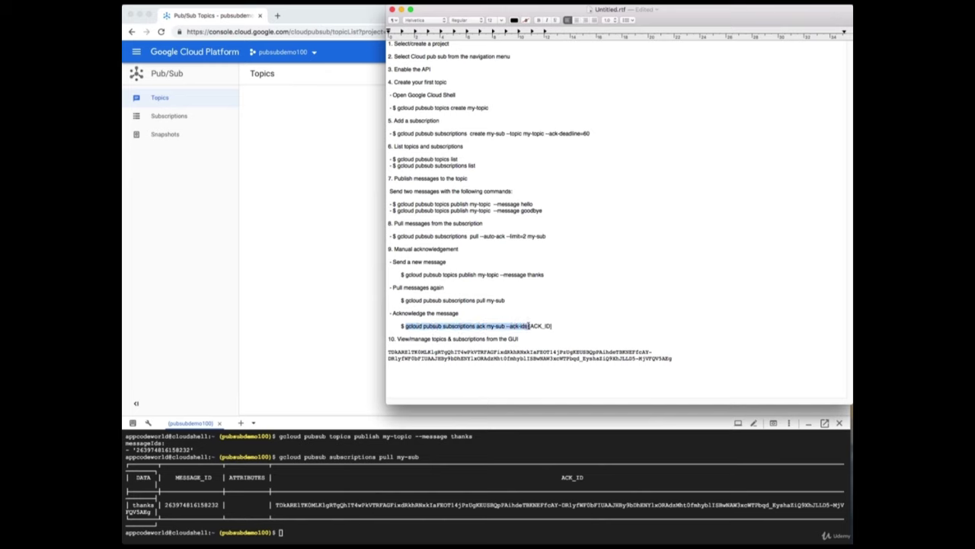
right_click(528, 326)
click(537, 360)
click(516, 369)
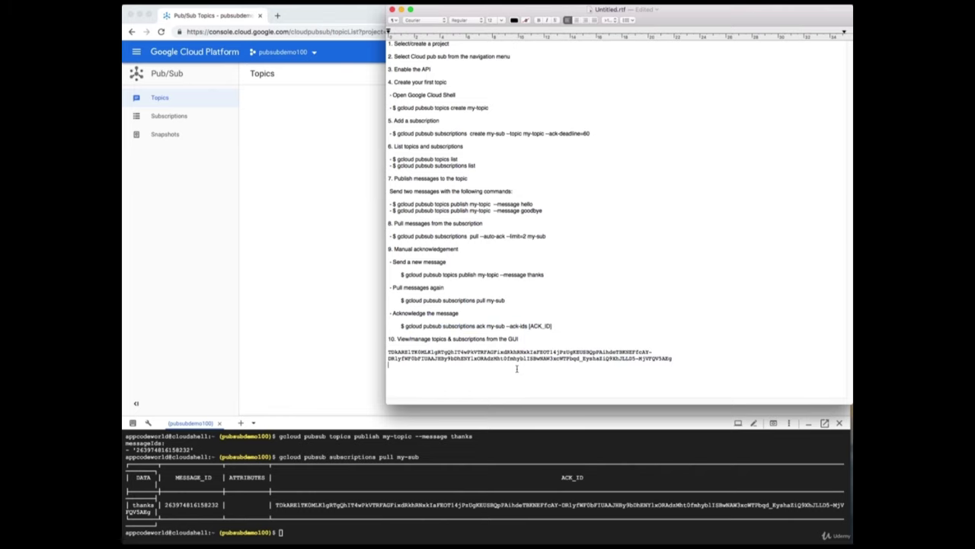
key(Return)
key(super+v)
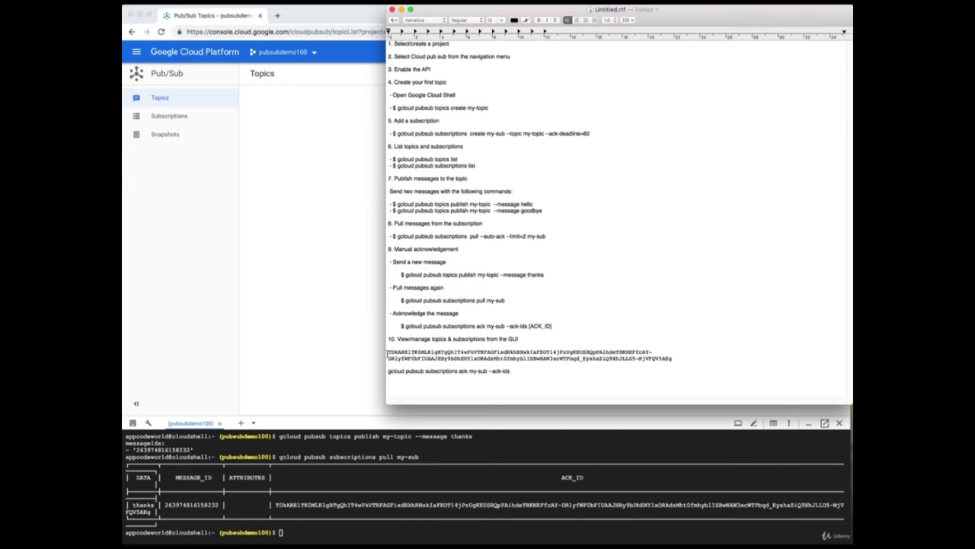
Insert the ACK ID after --ack-ids in the pasted ack command.
drag(388, 352, 682, 357)
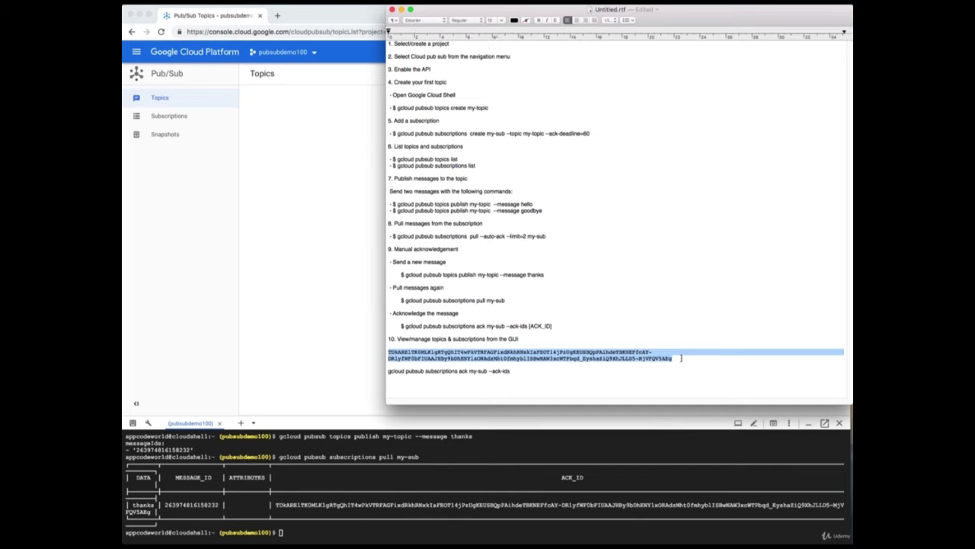
right_click(671, 357)
click(673, 394)
click(579, 372)
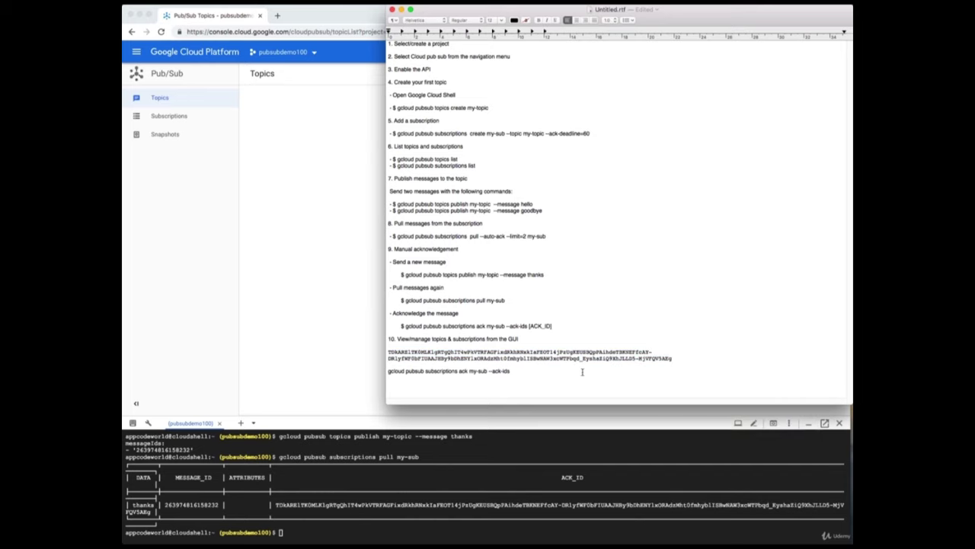
key(super+v)
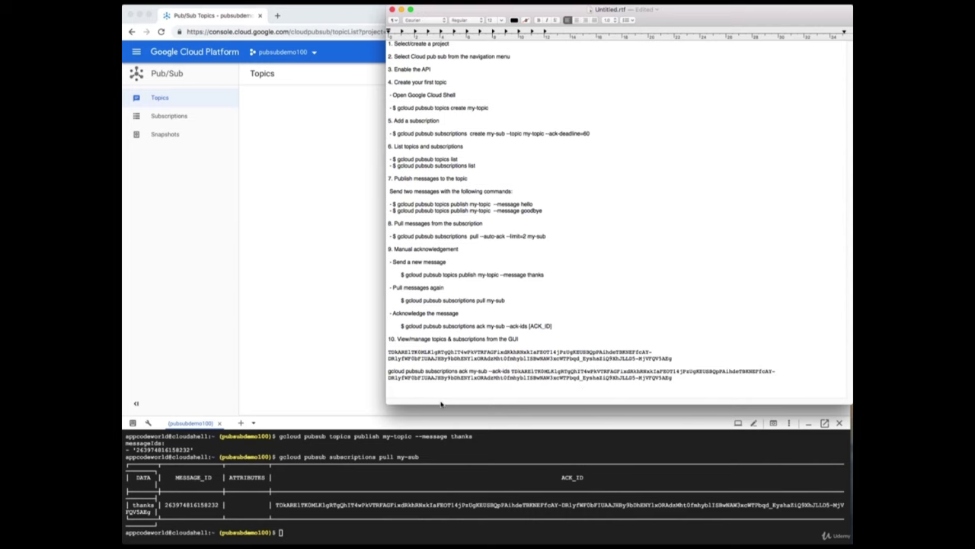
Copy the complete my-sub ack command and focus the Cloud Shell terminal.
drag(610, 9, 599, 9)
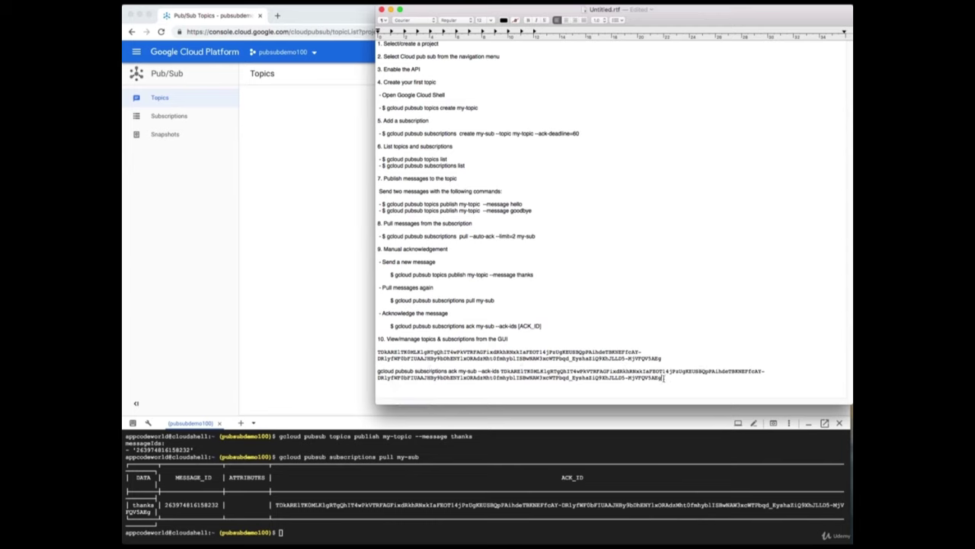
drag(662, 377, 378, 370)
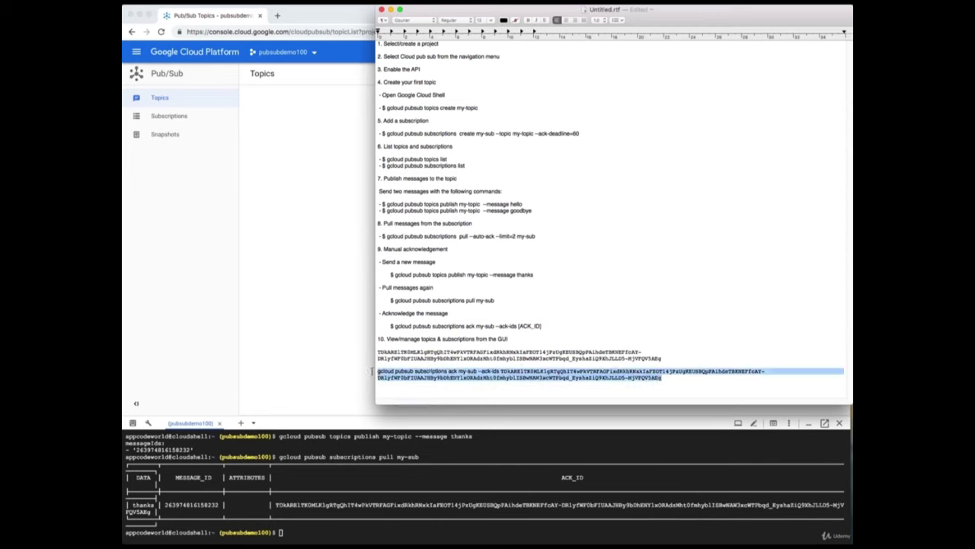
right_click(442, 373)
click(480, 408)
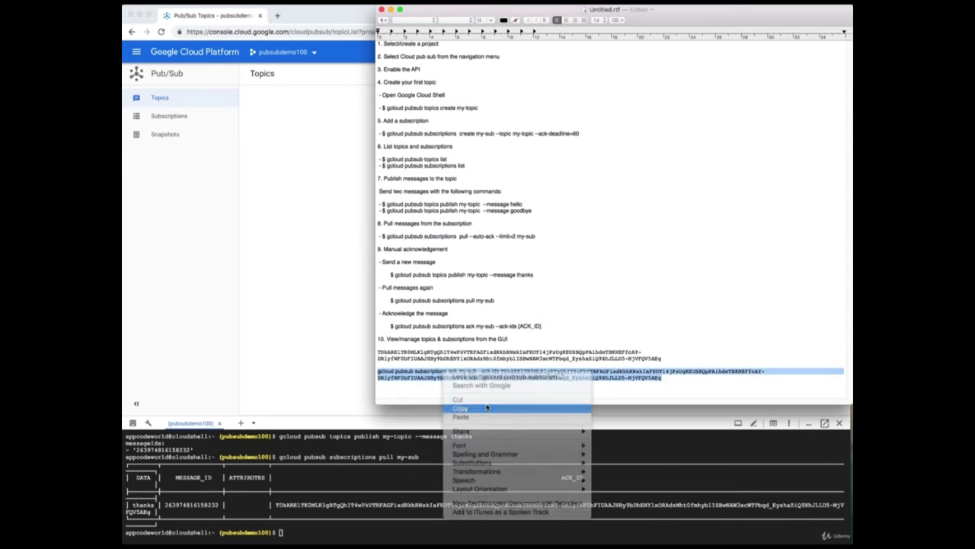
click(333, 528)
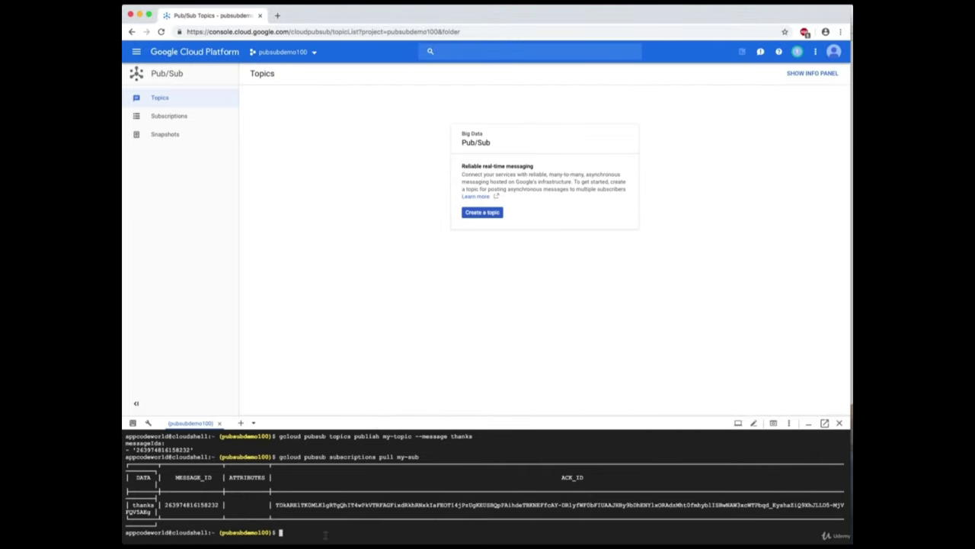
Paste and run the ack command for the thanks message on my-sub, then dismiss the notes.
key(super+v)
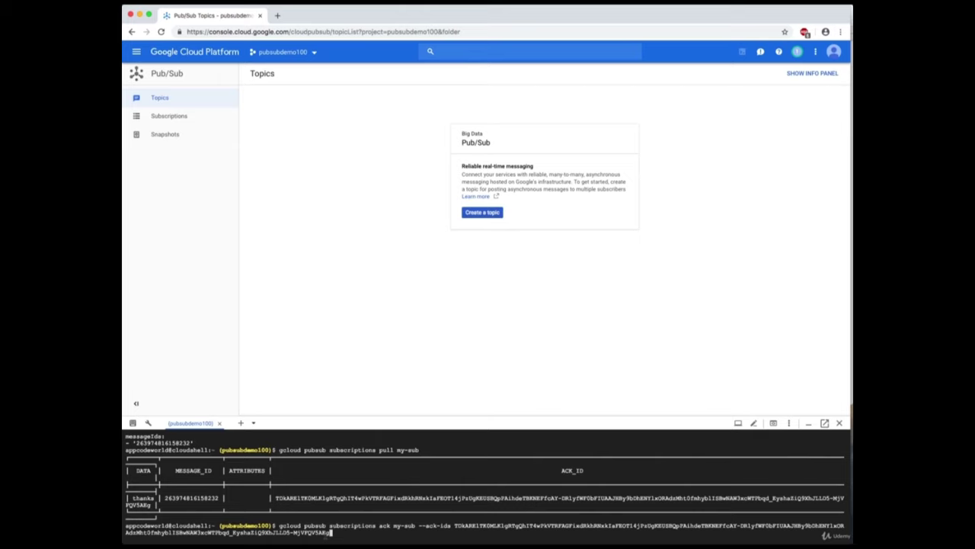
key(Return)
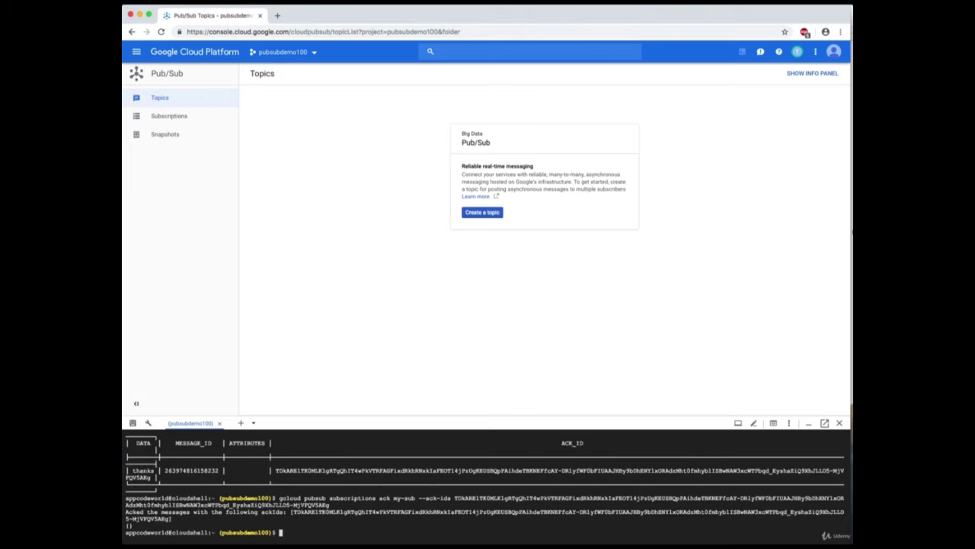
key(super+Tab)
click(662, 377)
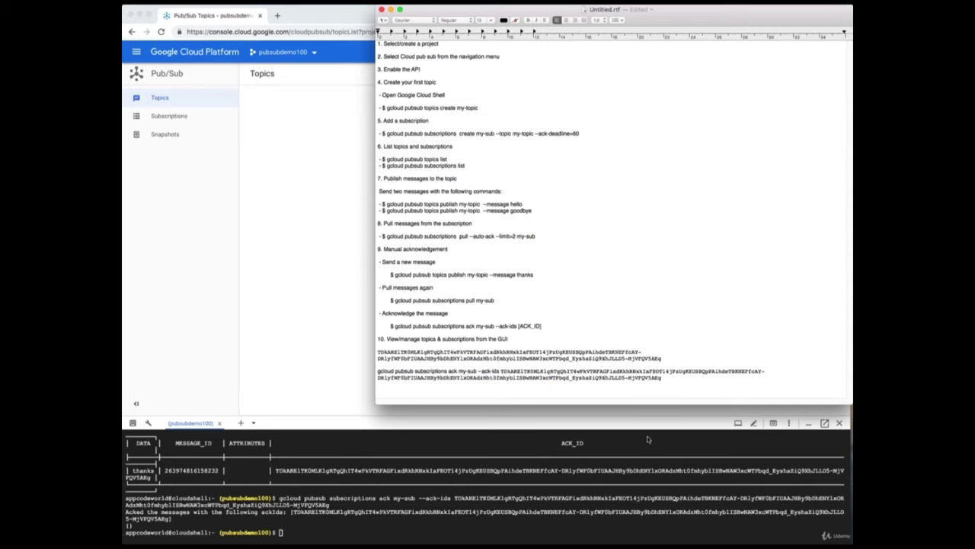
key(super+Tab)
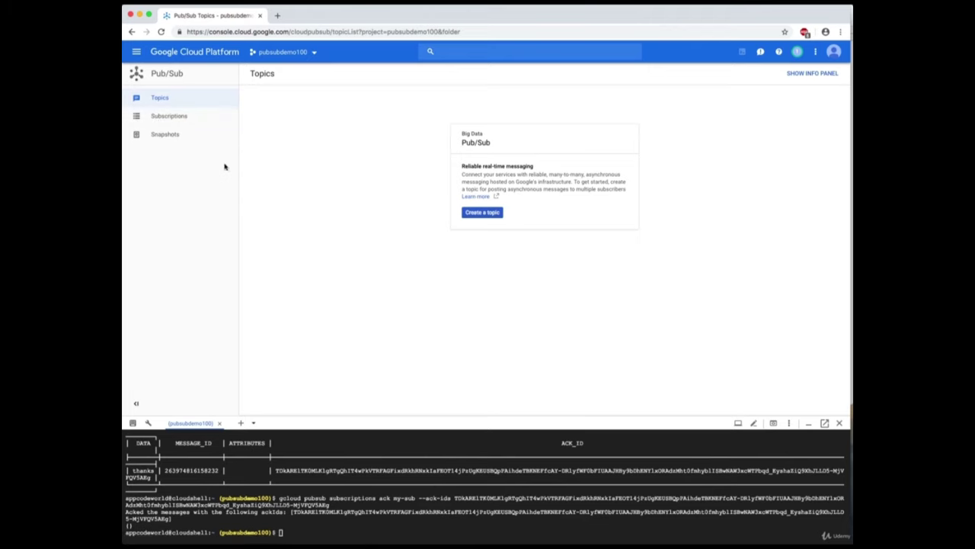
Browse the Pub/Sub Subscriptions and Topics lists, then open my-topic's details showing pull subscription my-sub.
click(157, 116)
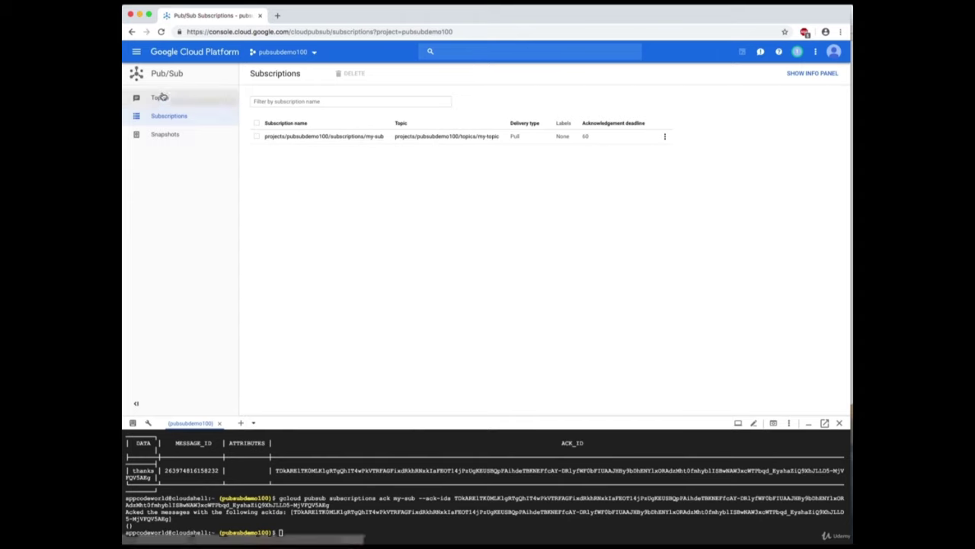
click(162, 99)
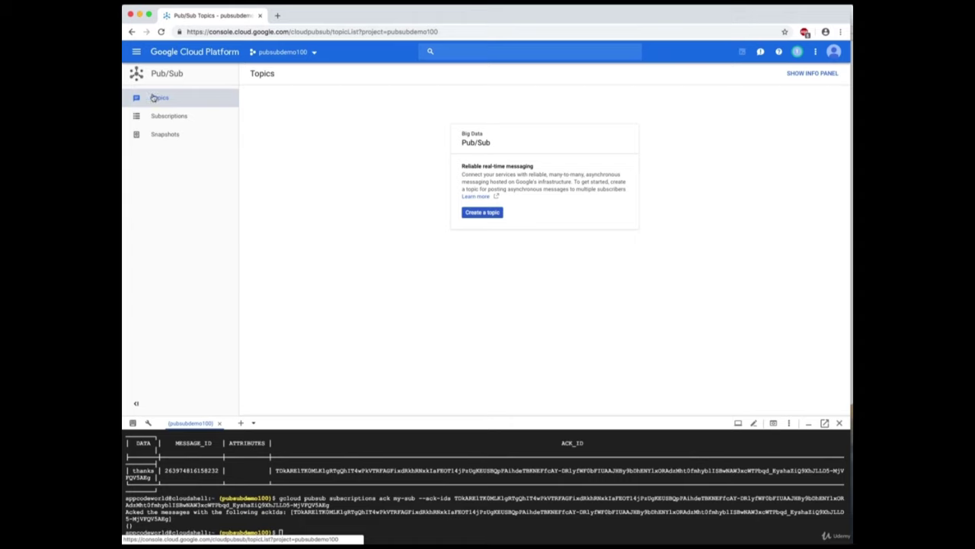
click(159, 99)
click(171, 118)
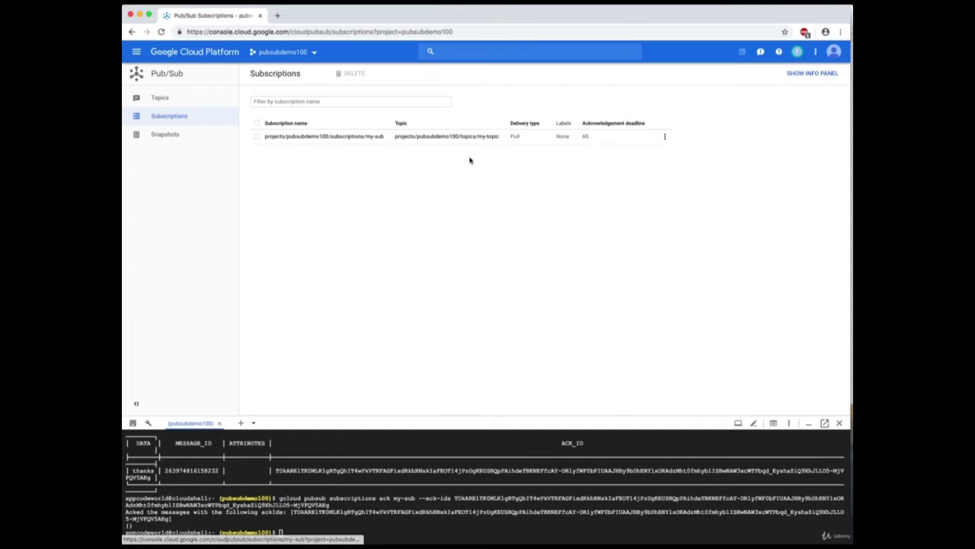
click(429, 136)
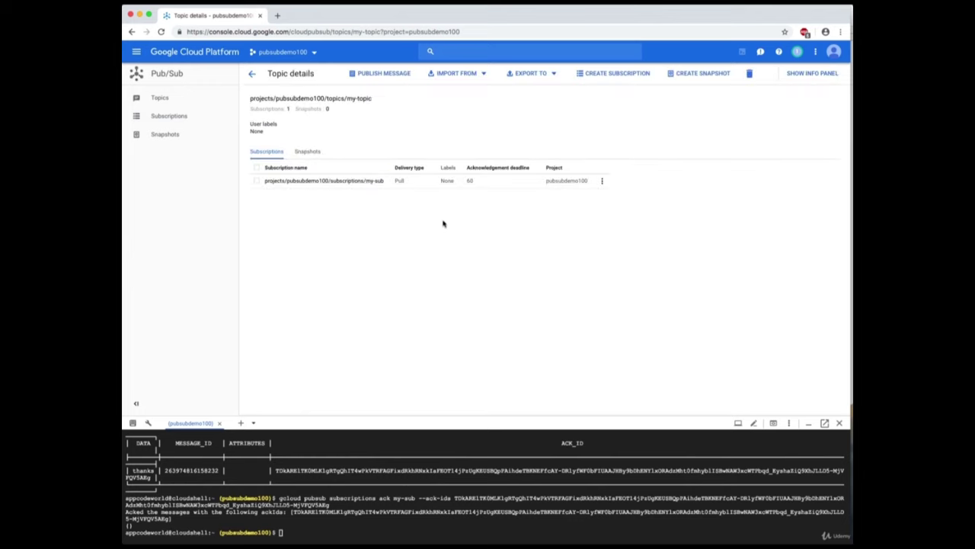
click(160, 99)
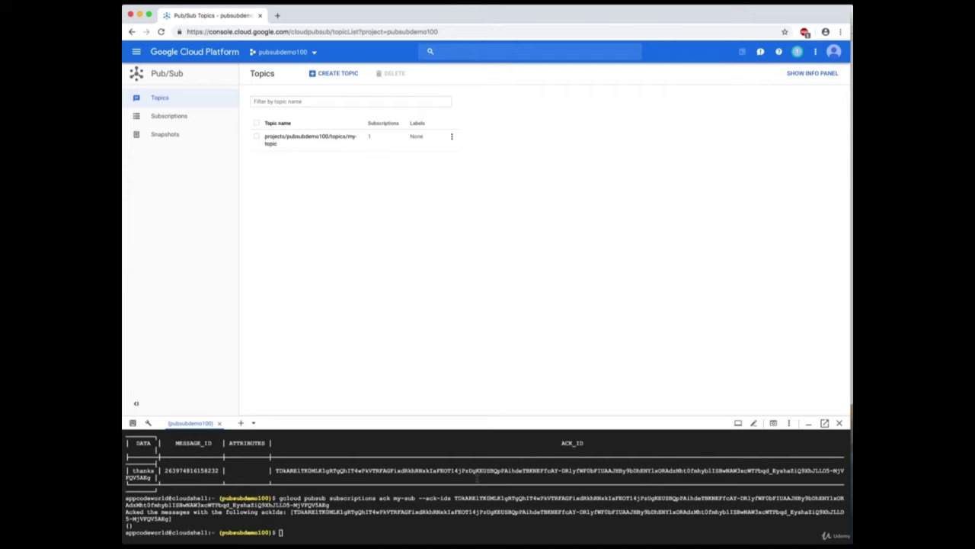
click(316, 137)
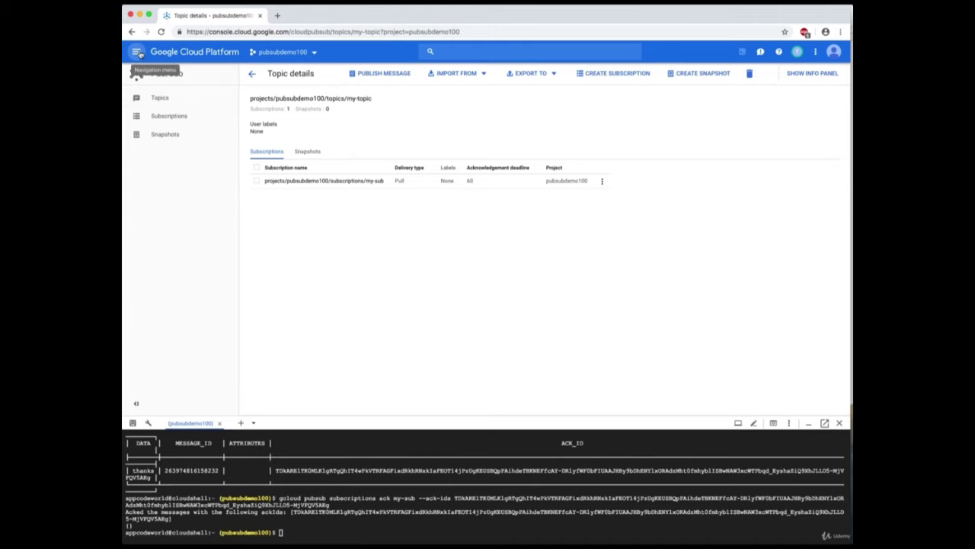
Open Stackdriver Logging from the Navigation menu to view pubsubdemo100's audit log entries.
click(137, 51)
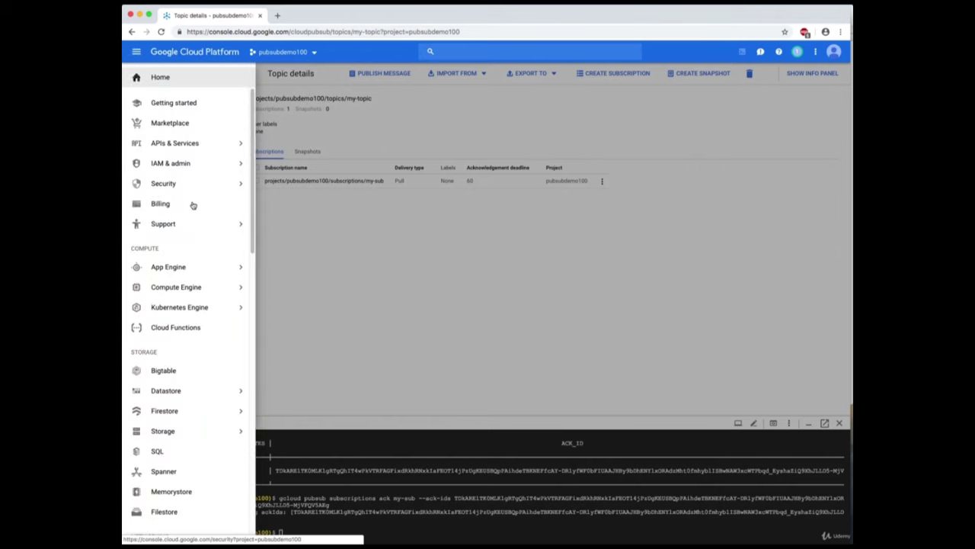
mouse_move(197, 310)
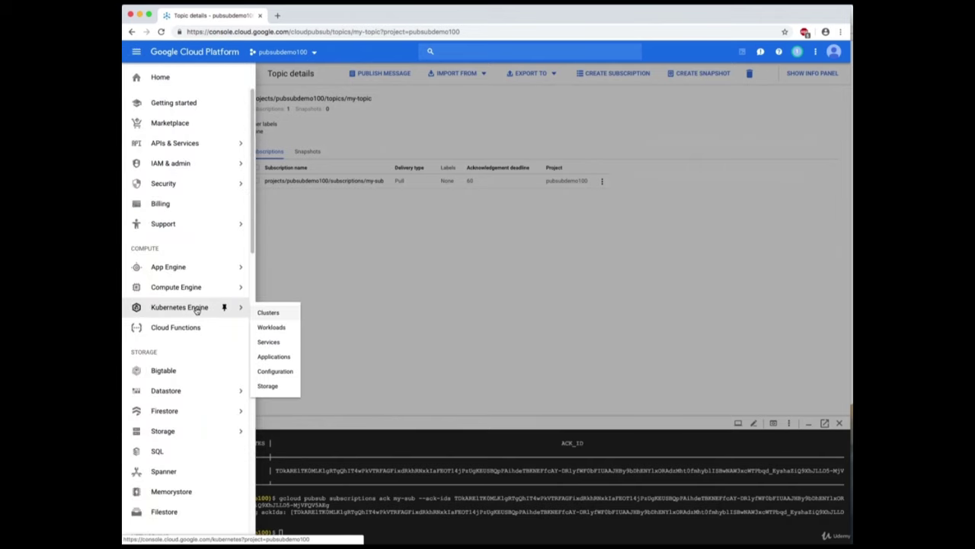
scroll(194, 316, down, 2)
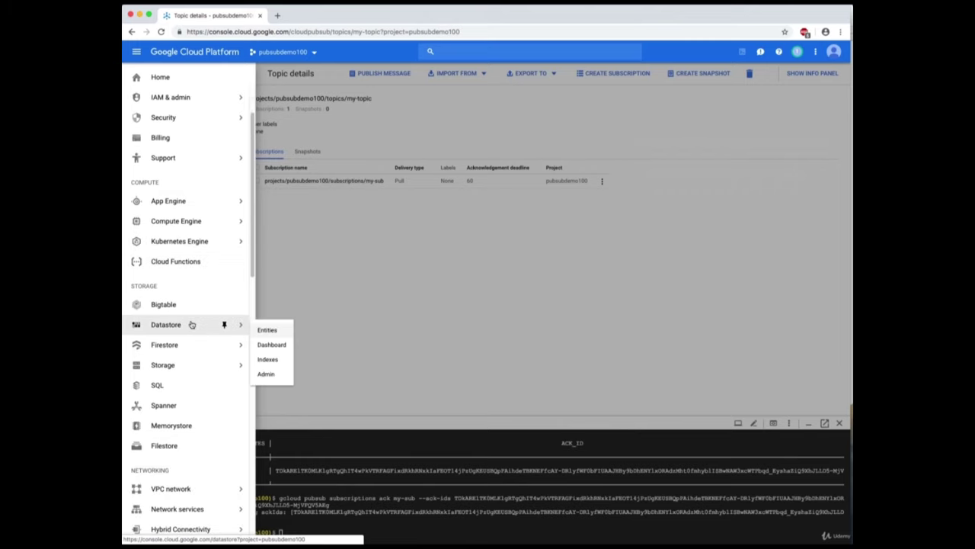
scroll(191, 325, down, 7)
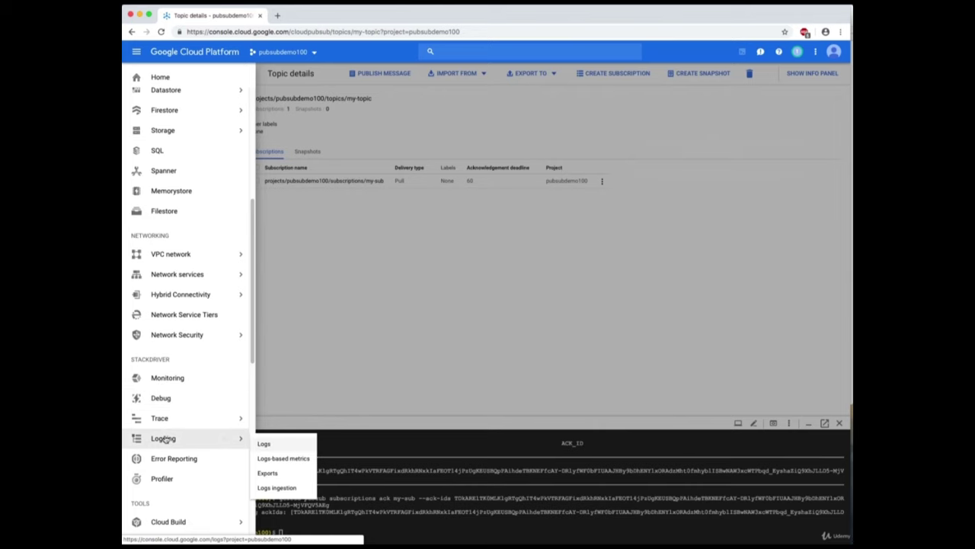
mouse_move(163, 440)
click(163, 439)
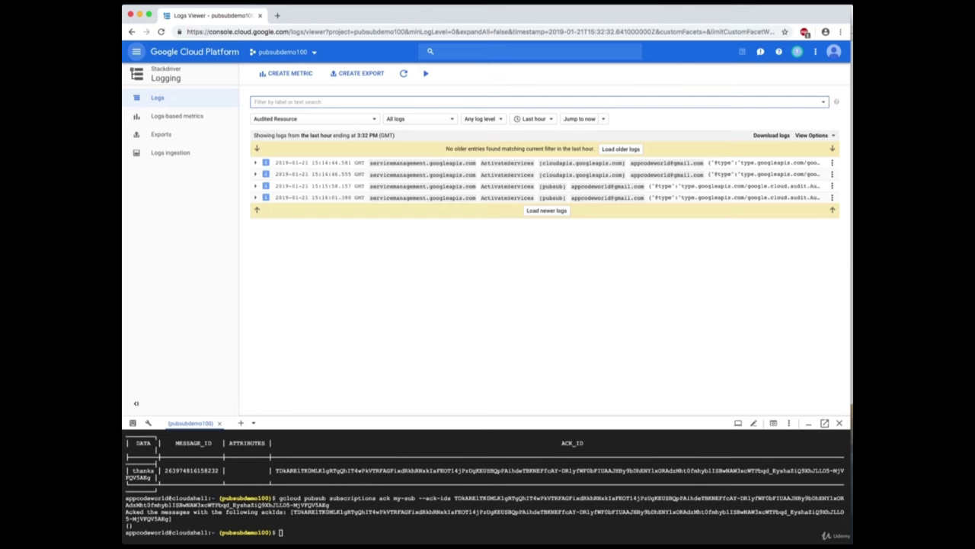
Leave the Logs Viewer and advance the presentation to the 'What is App Engine' slide.
click(579, 6)
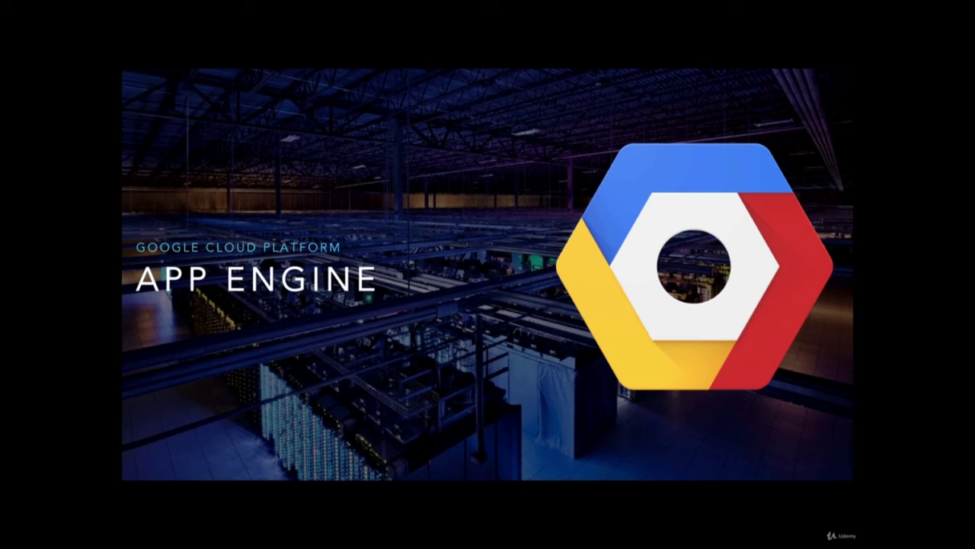
key(Right)
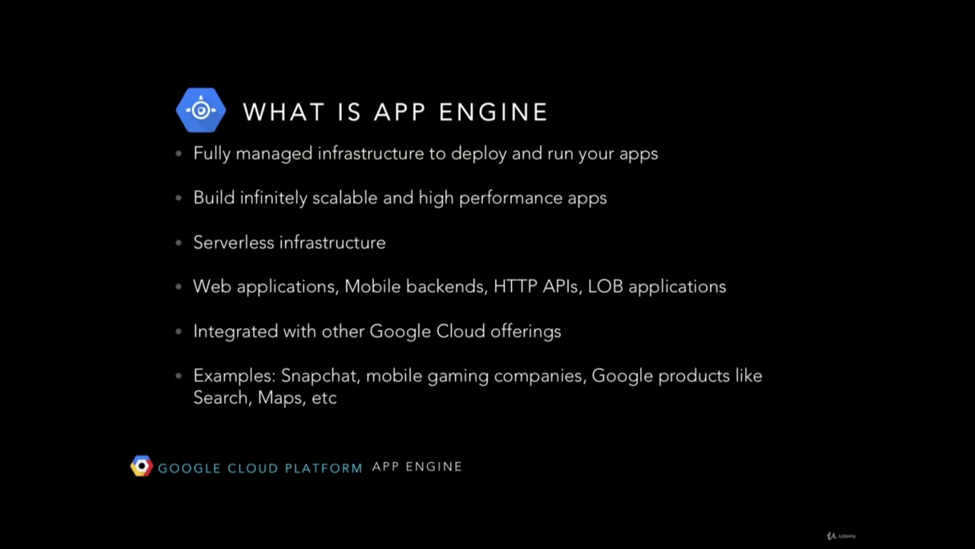
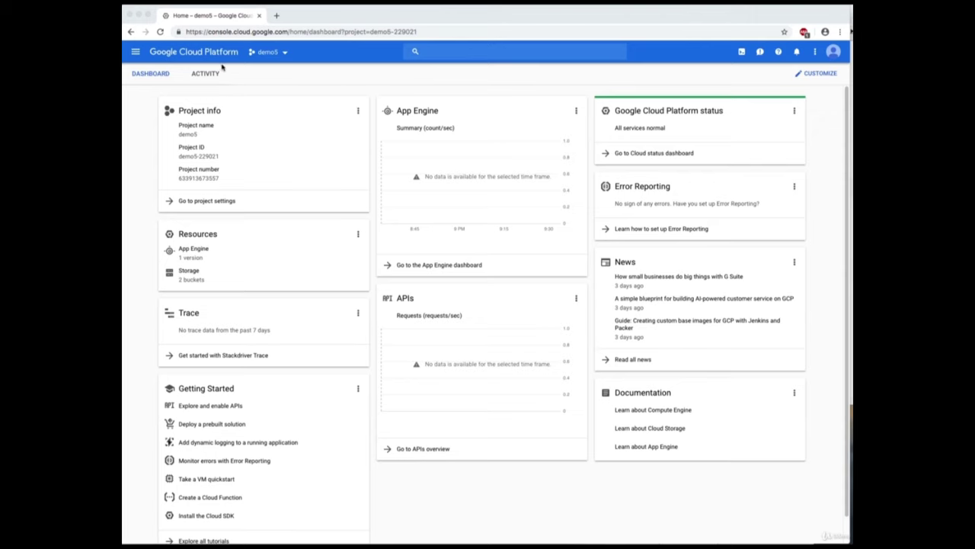
Switch the console to the App Engine Test project using the project selector.
click(284, 51)
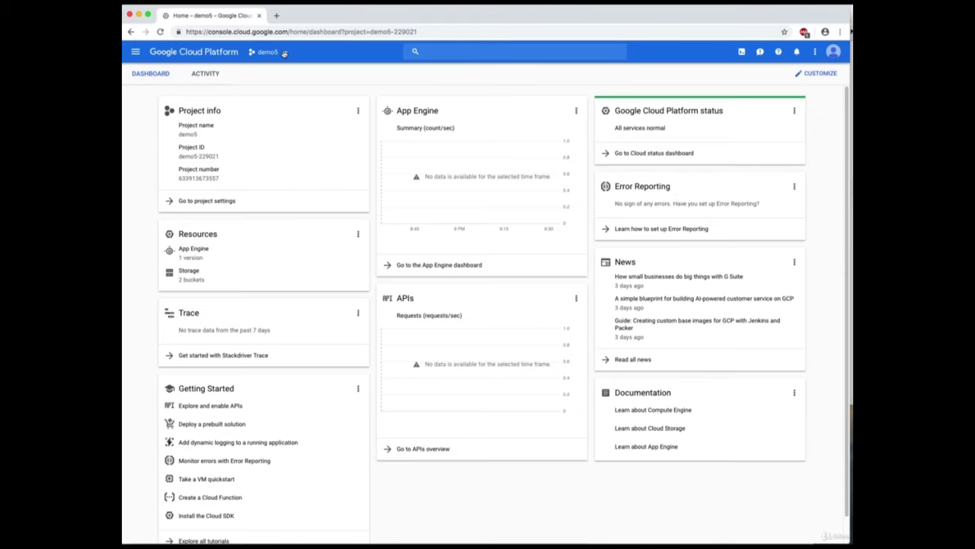
click(284, 52)
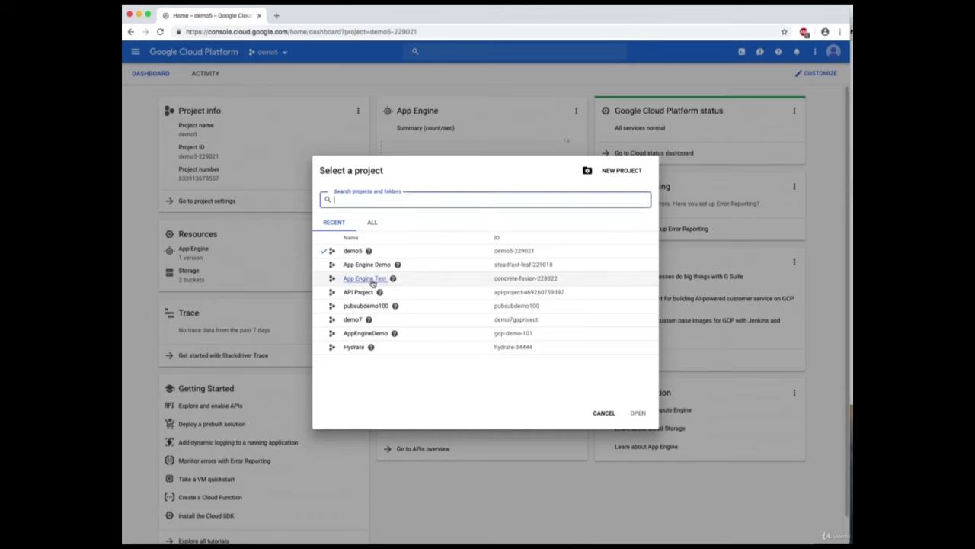
click(365, 278)
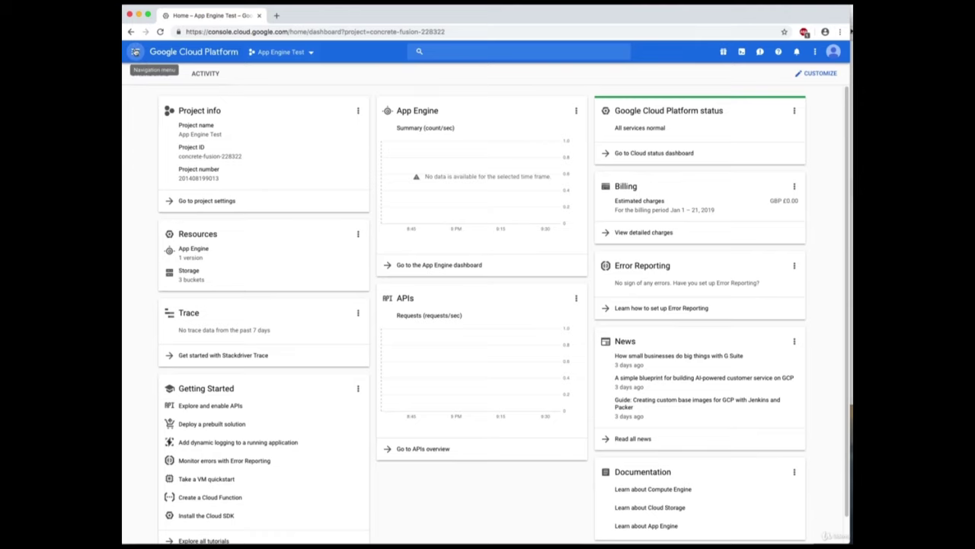
Go to the Cloud Functions page from the navigation menu's Compute section.
click(134, 51)
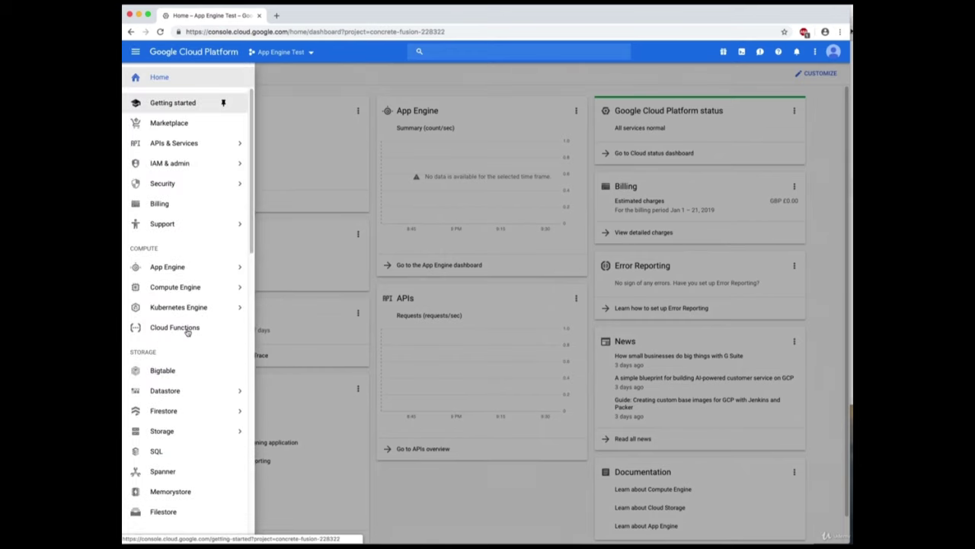
scroll(185, 346, down, 3)
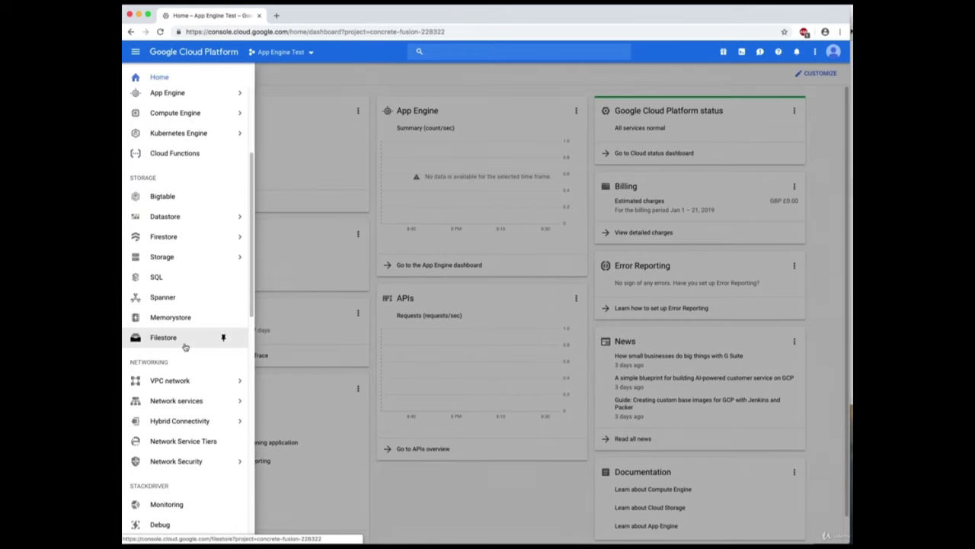
scroll(185, 343, down, 1)
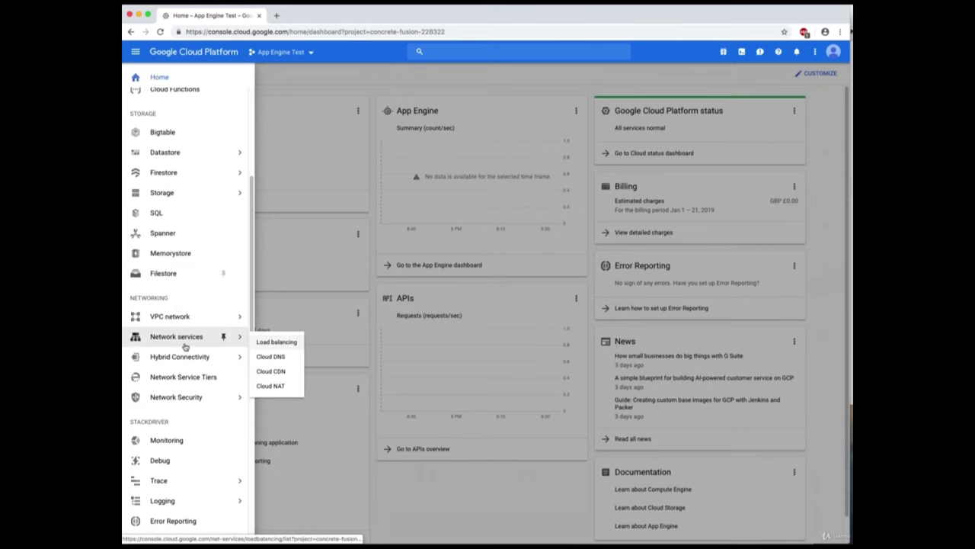
scroll(184, 310, up, 1)
scroll(184, 309, up, 1)
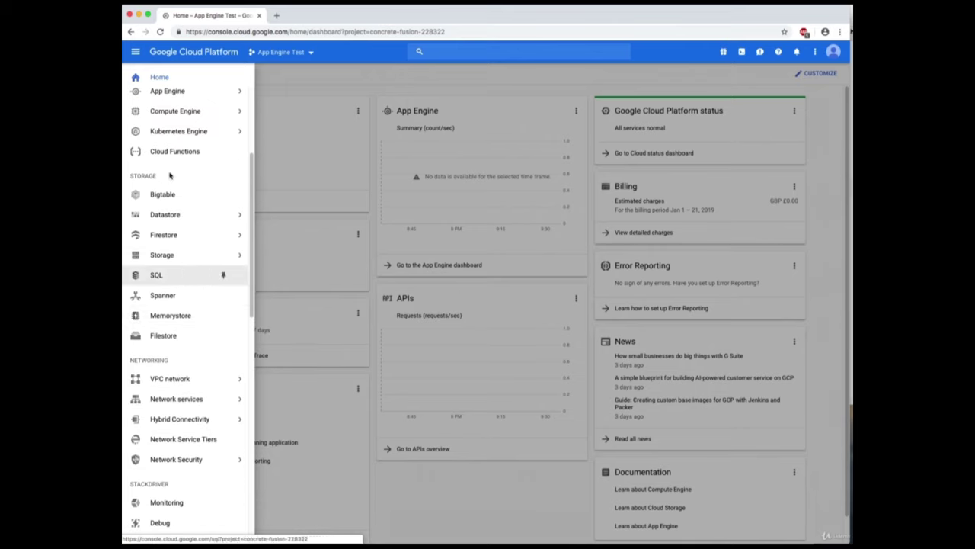
scroll(175, 153, up, 2)
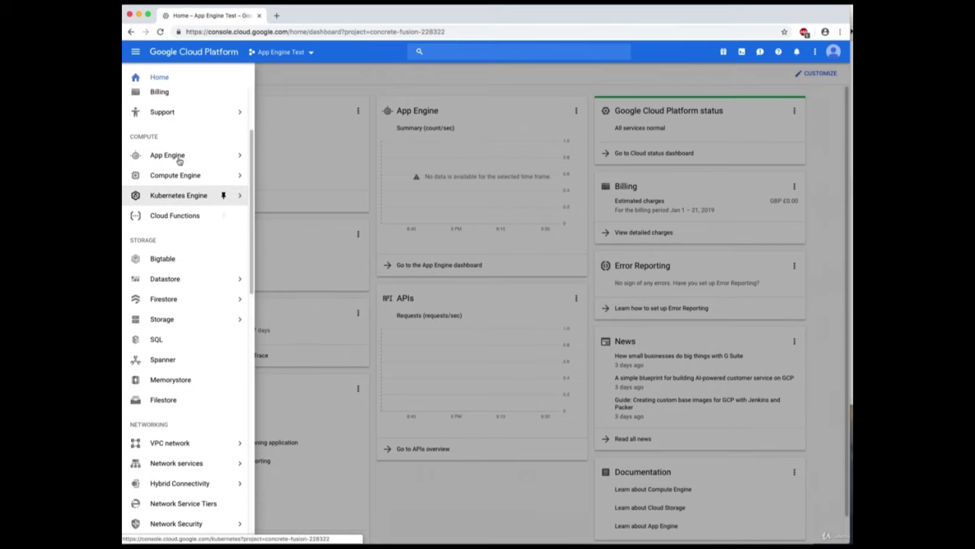
click(178, 217)
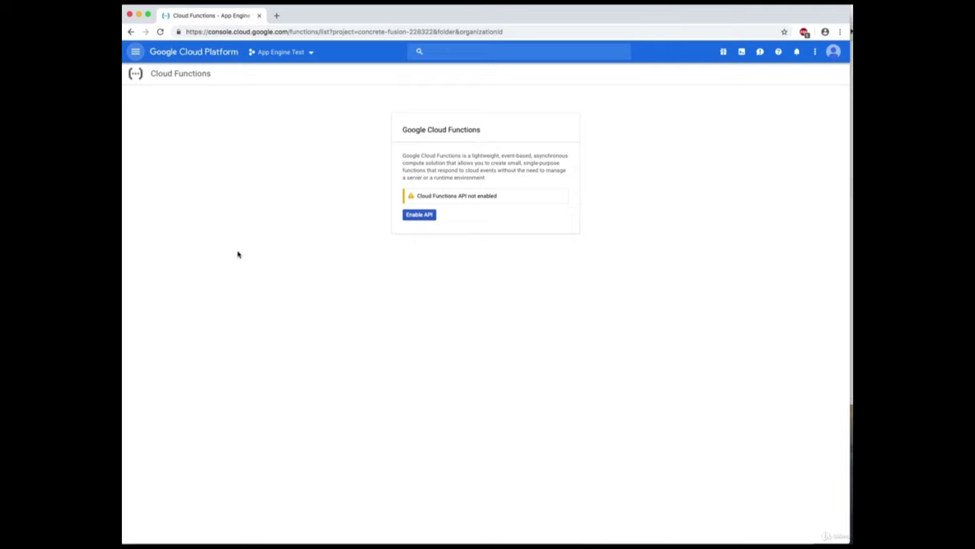
Enable the Cloud Functions API and start a new function with default settings.
click(429, 214)
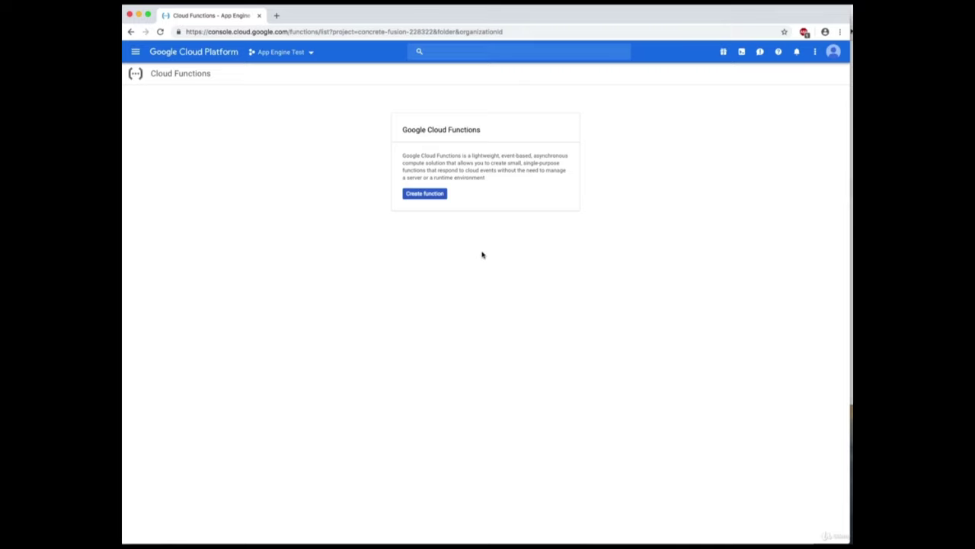
click(439, 196)
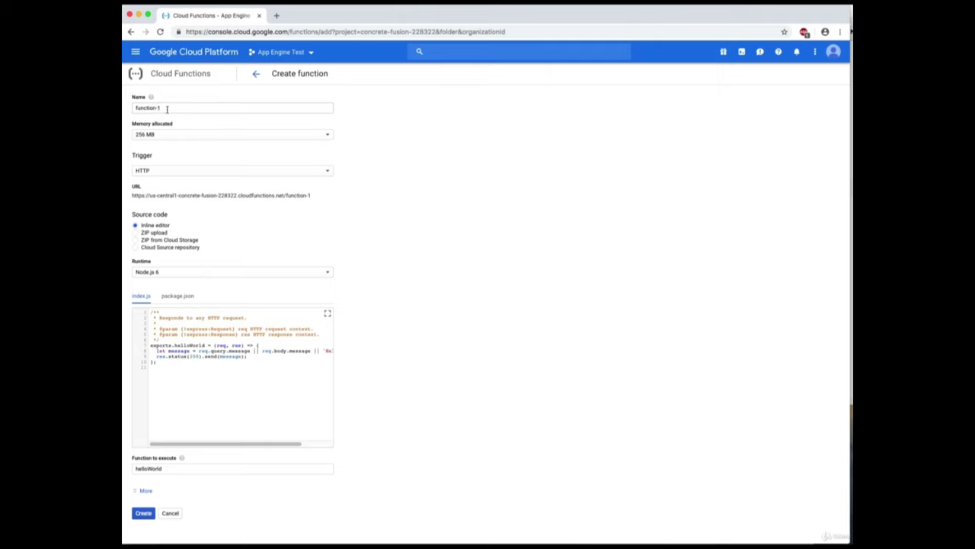
Rename function-1 to Hello and keep HTTP as its trigger type.
triple_click(166, 109)
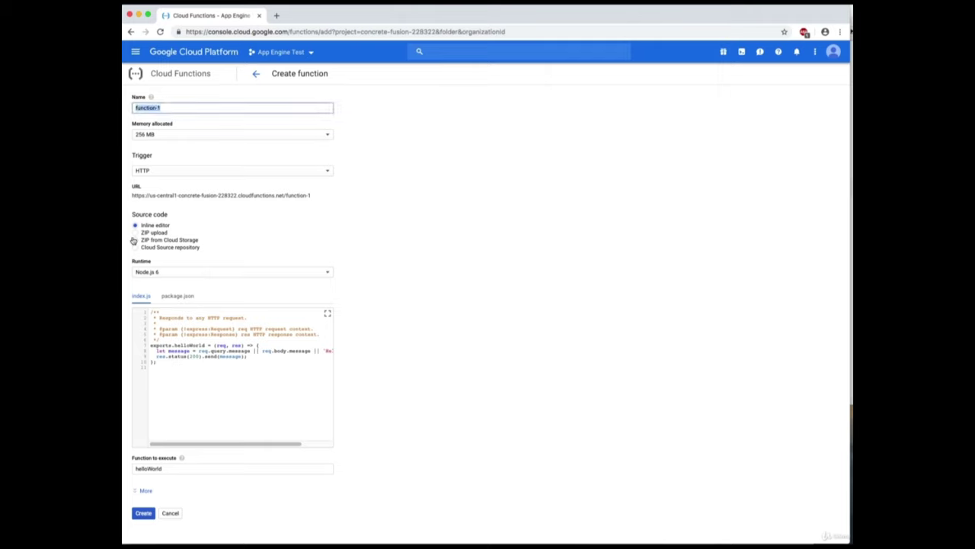
text(Hello)
click(328, 171)
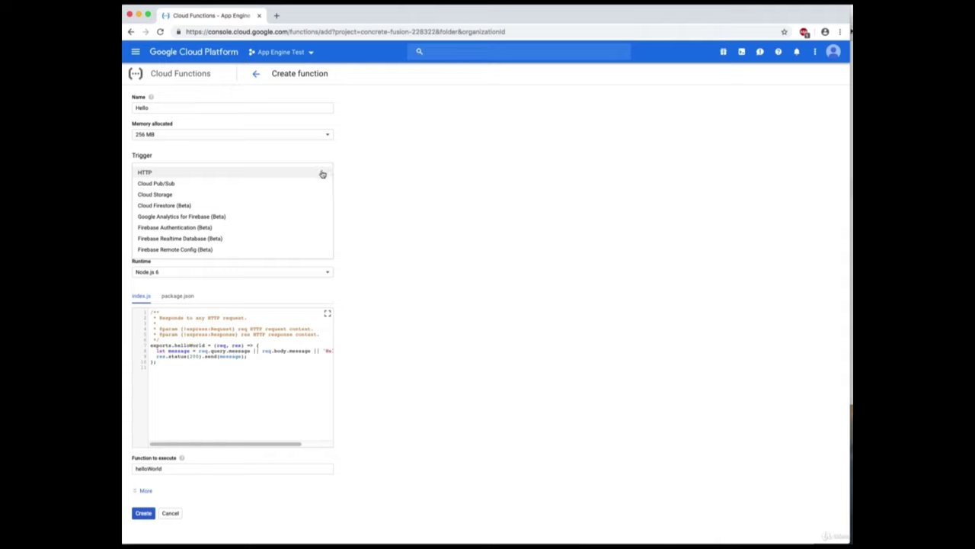
click(322, 174)
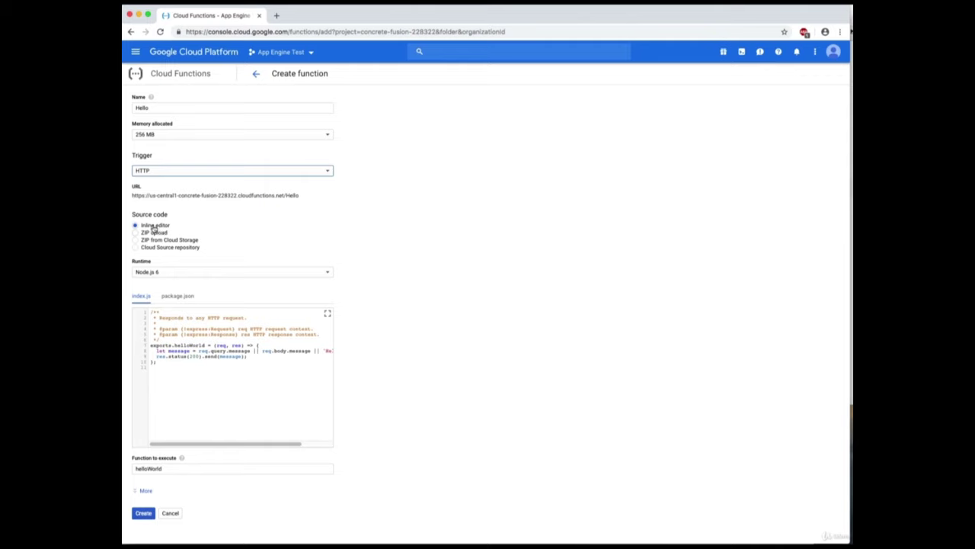
click(254, 365)
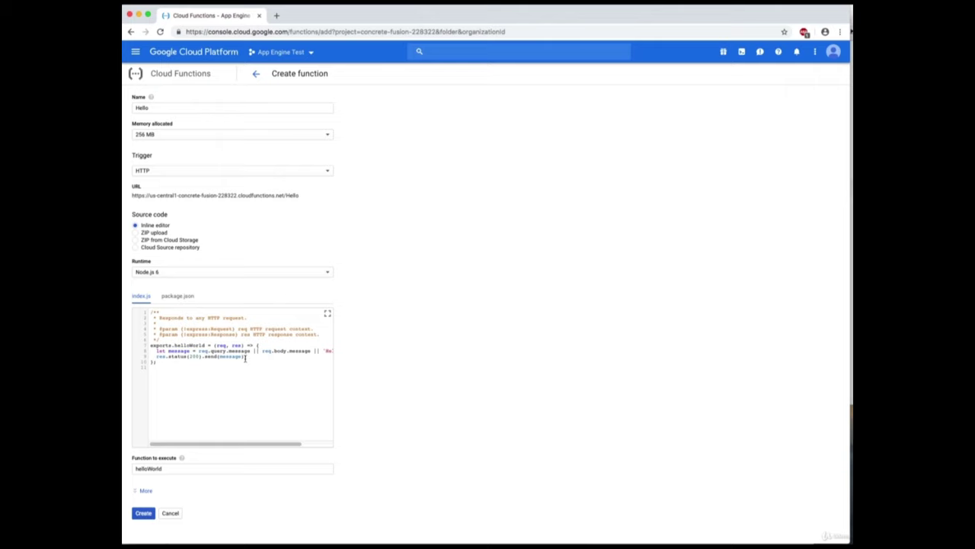
Review the index.js sample code and the helloWorld entry point.
drag(262, 393, 153, 310)
click(241, 380)
click(210, 368)
drag(258, 446, 307, 446)
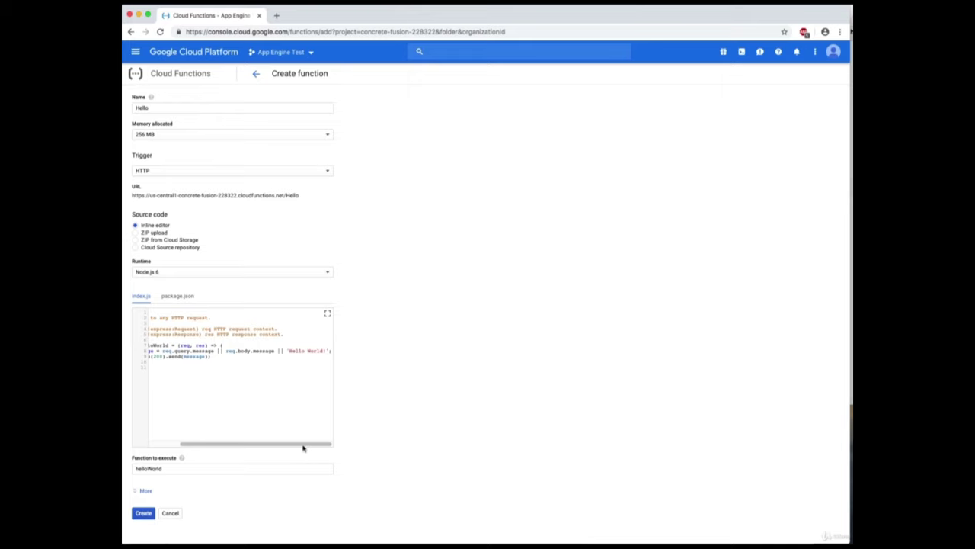
drag(302, 447, 232, 436)
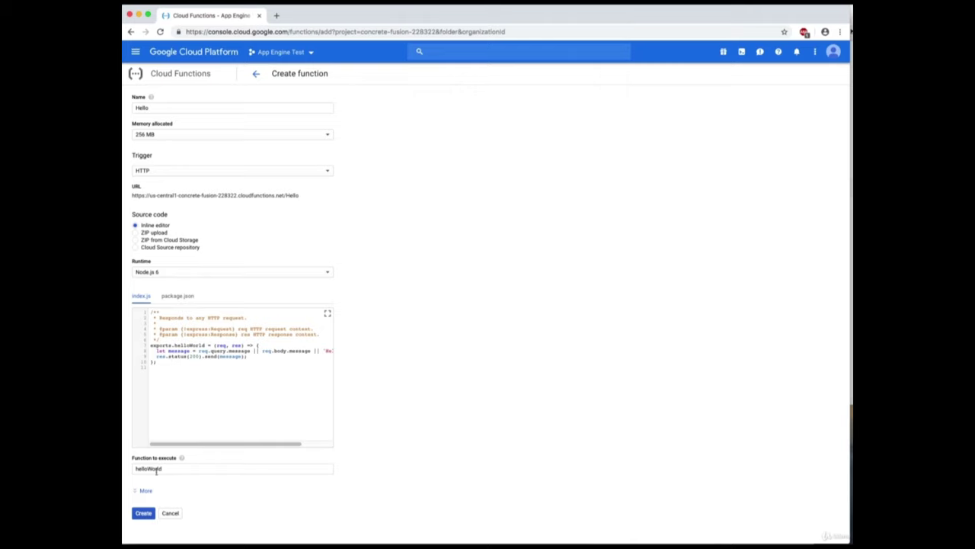
drag(165, 468, 122, 471)
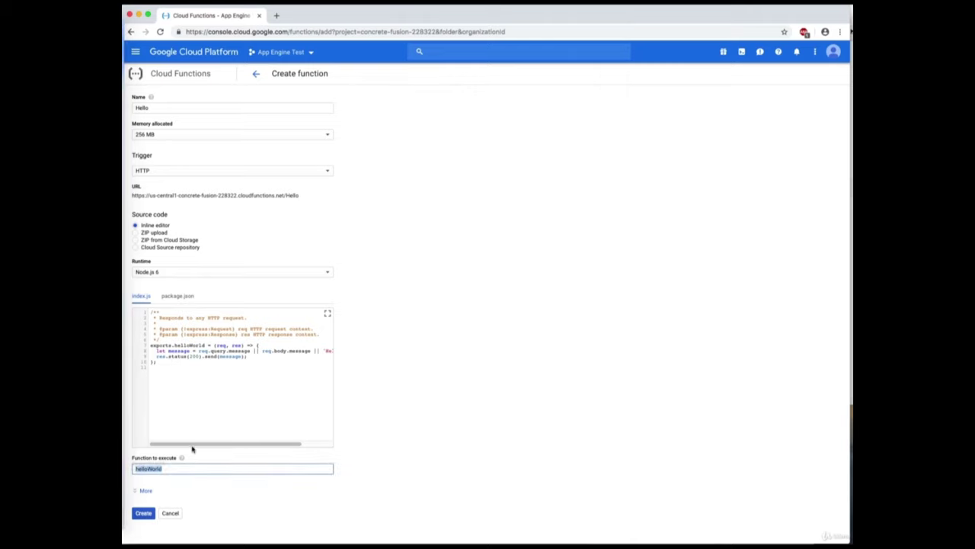
click(214, 395)
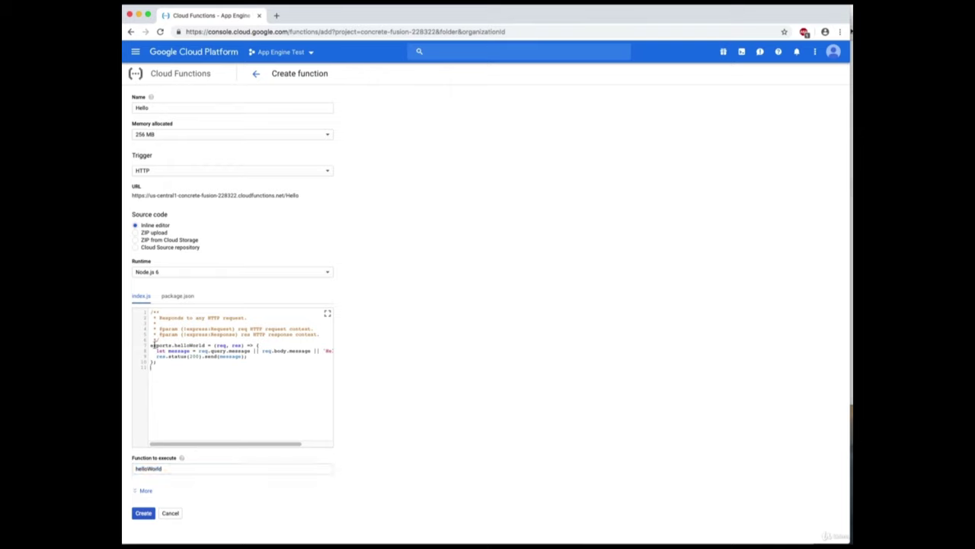
Check the exported helloWorld function and expand the advanced options: us-central1, 60-second timeout.
triple_click(176, 345)
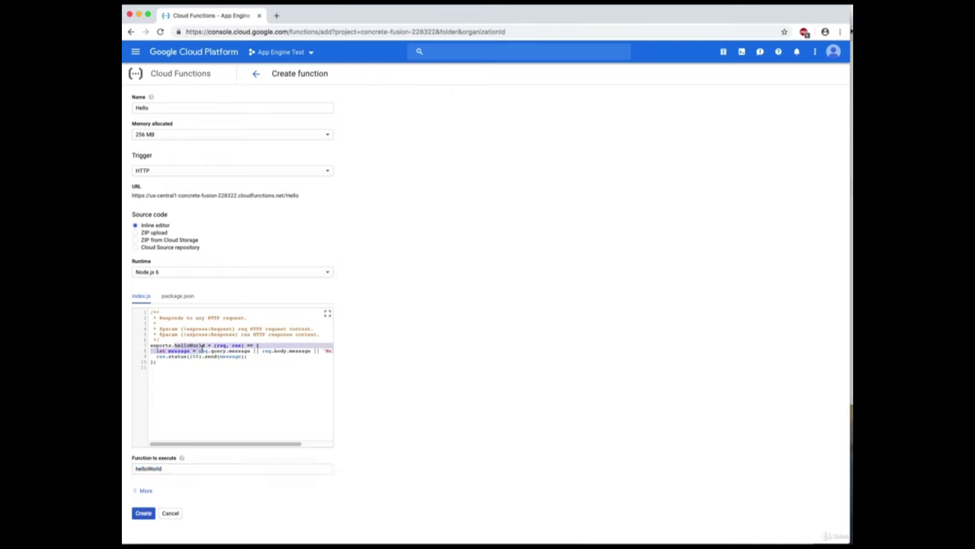
double_click(190, 345)
click(214, 399)
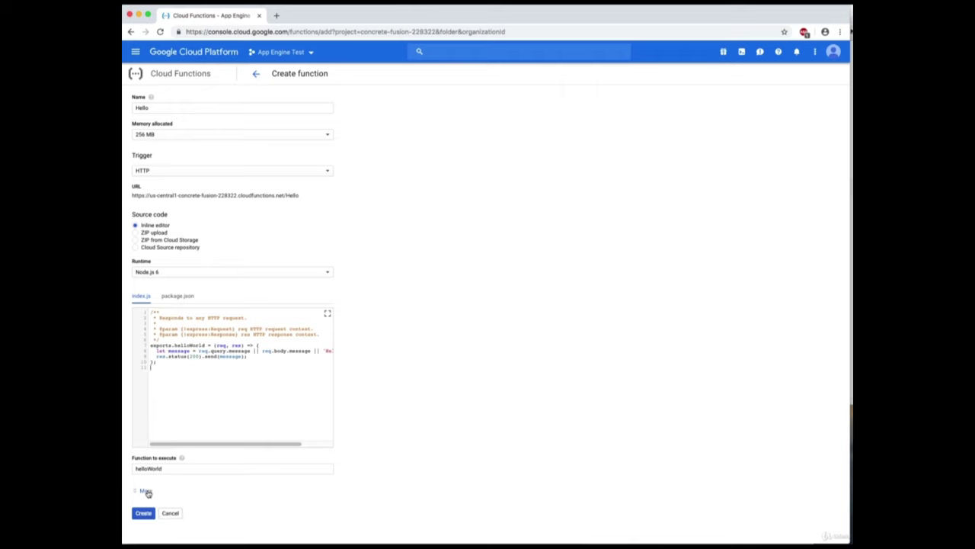
click(144, 491)
scroll(295, 477, down, 3)
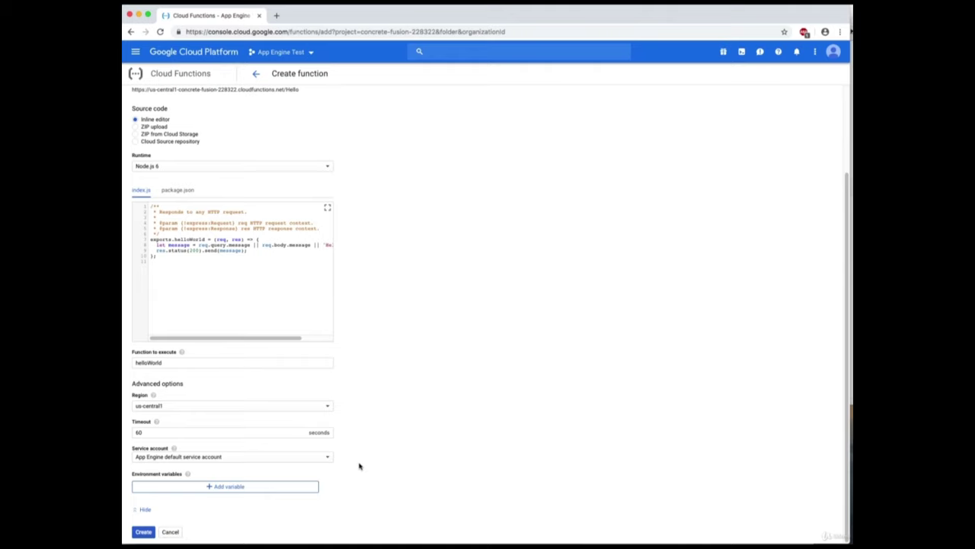
Deploy the Hello function and wait until it shows a green check.
click(144, 531)
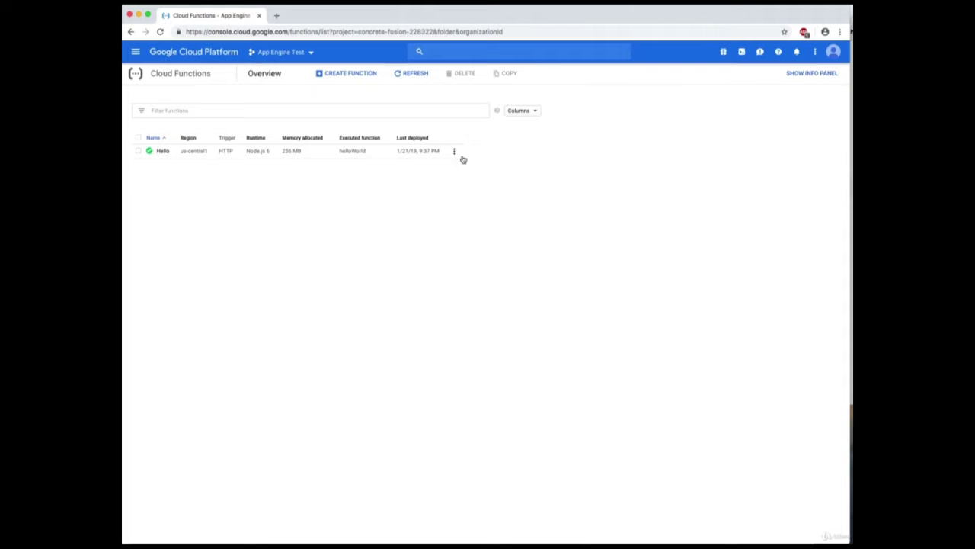
Open the testing page for the Hello function from its row's actions menu.
click(455, 153)
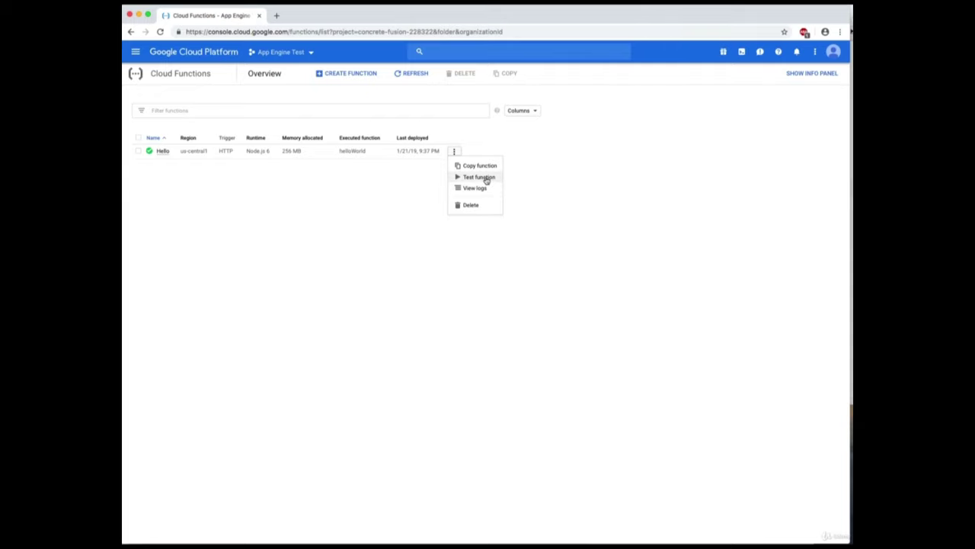
click(488, 178)
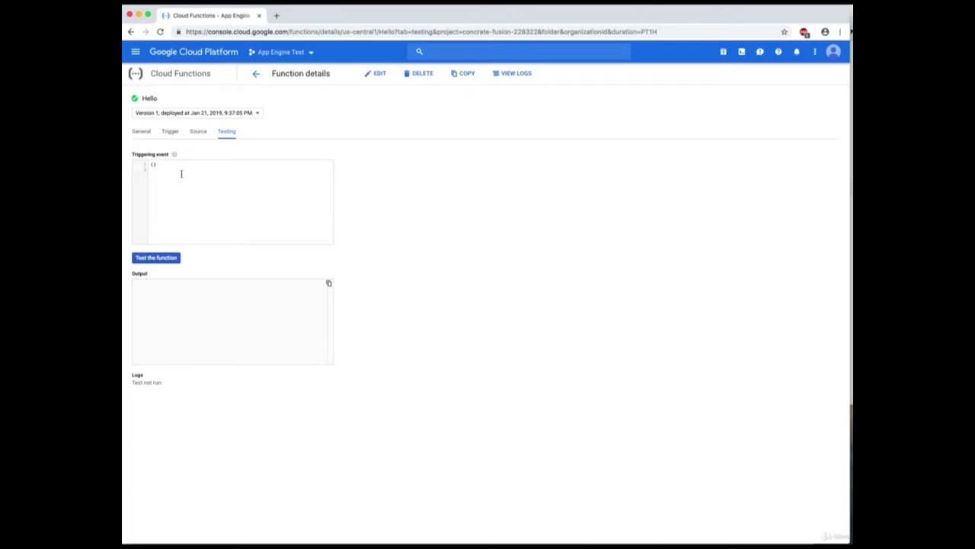
Enter a triggering event with the message Hello World.
click(153, 165)
click(247, 294)
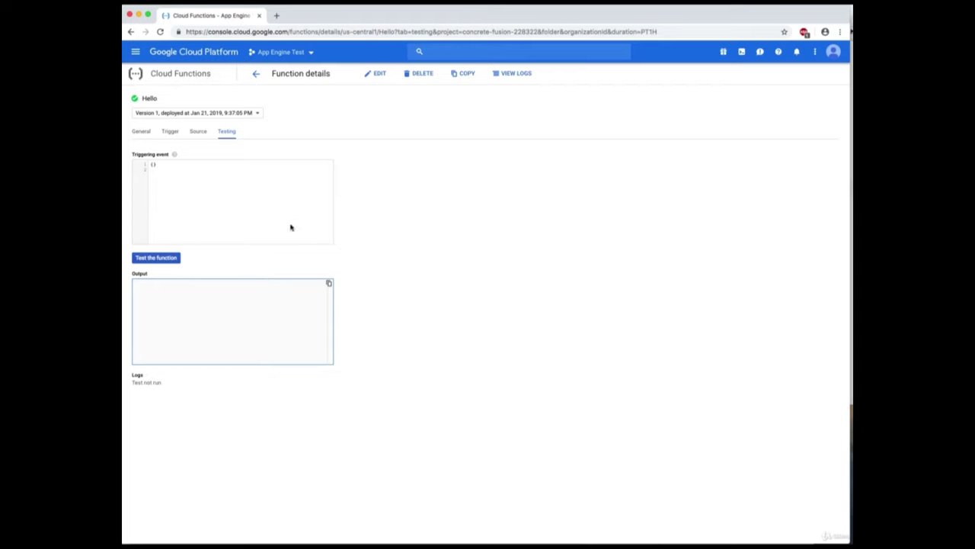
click(246, 204)
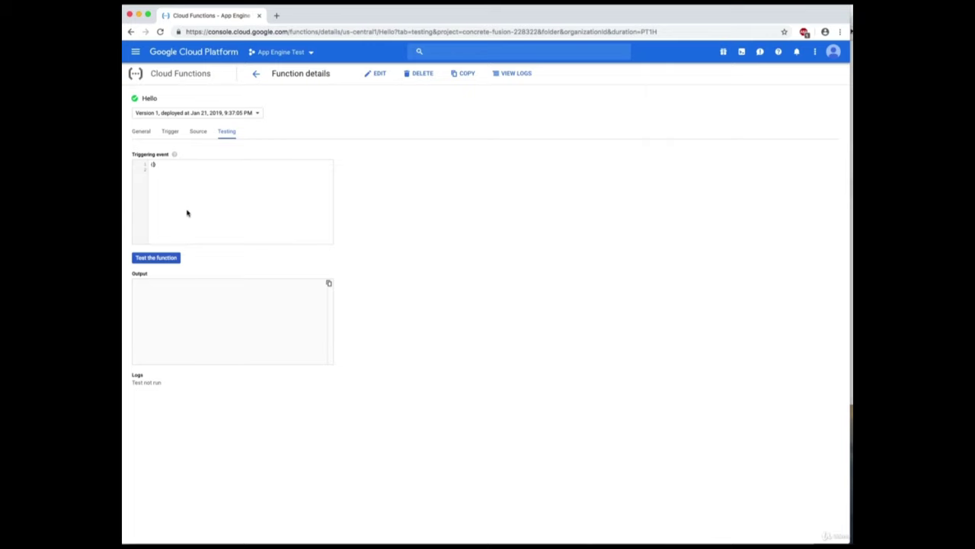
text(")
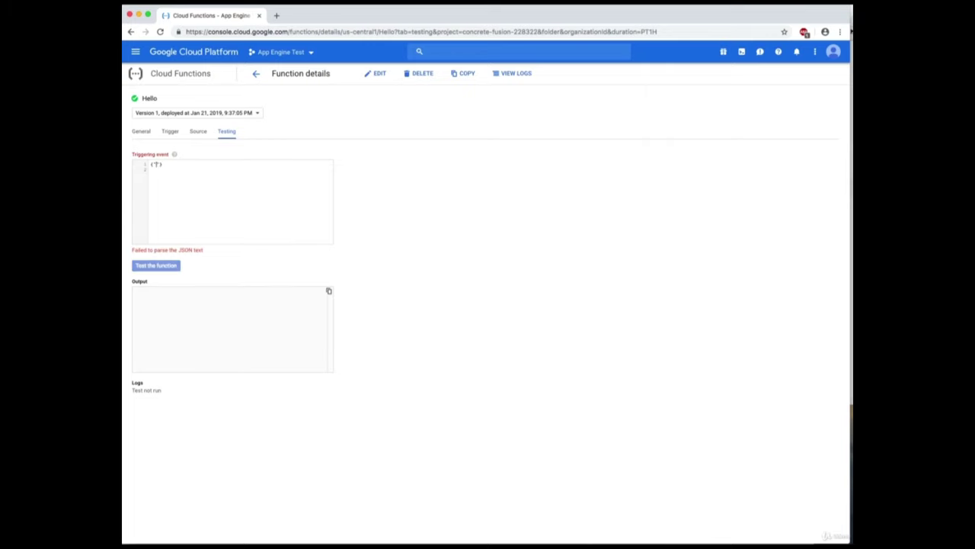
text(message)
text(:")
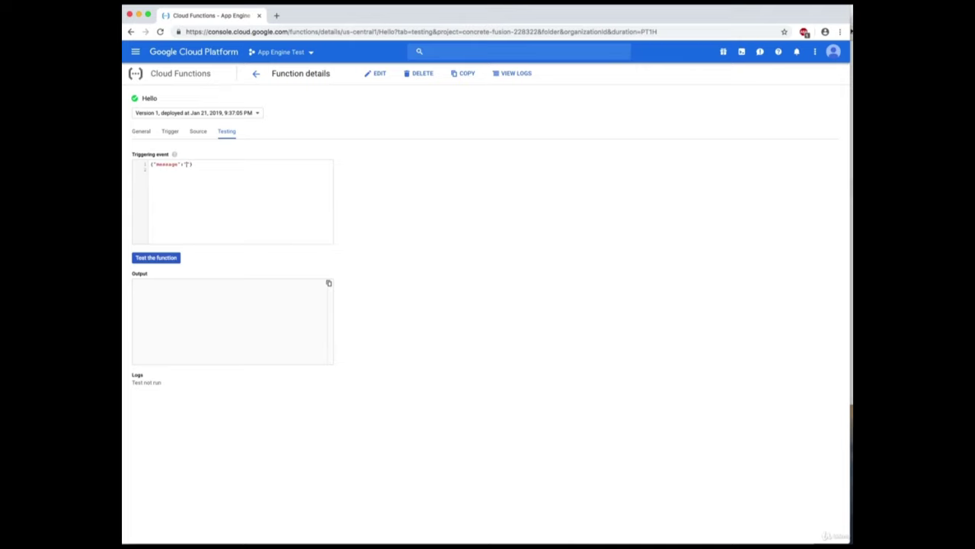
text(Hello)
text( Wo)
text(r)
text(rld)
Run the test and confirm the output reads Hello World.
click(171, 259)
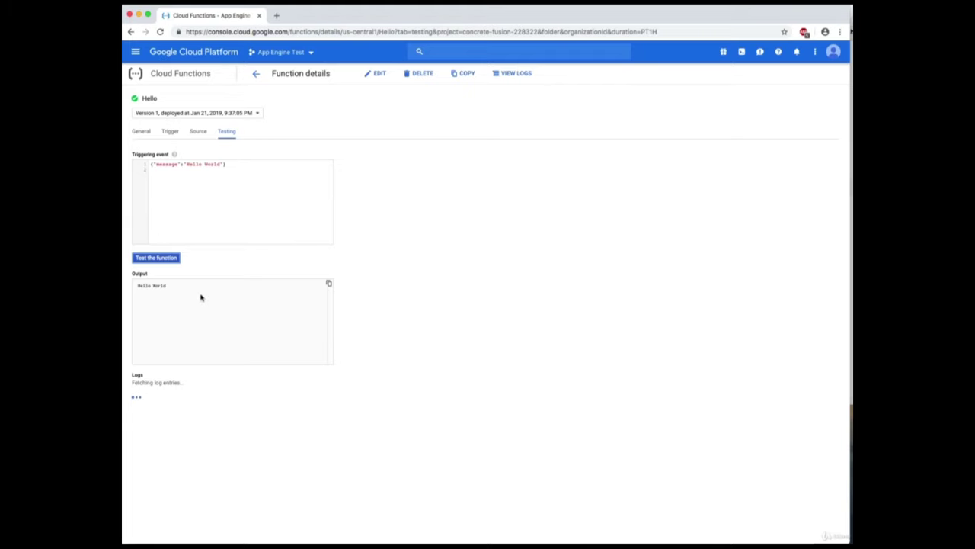
click(201, 297)
key(ctrl+a)
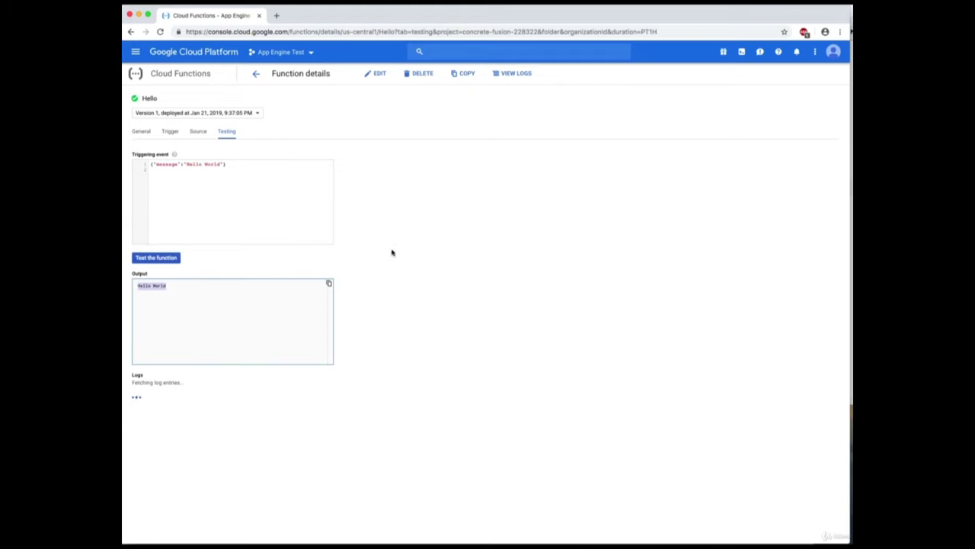
click(396, 251)
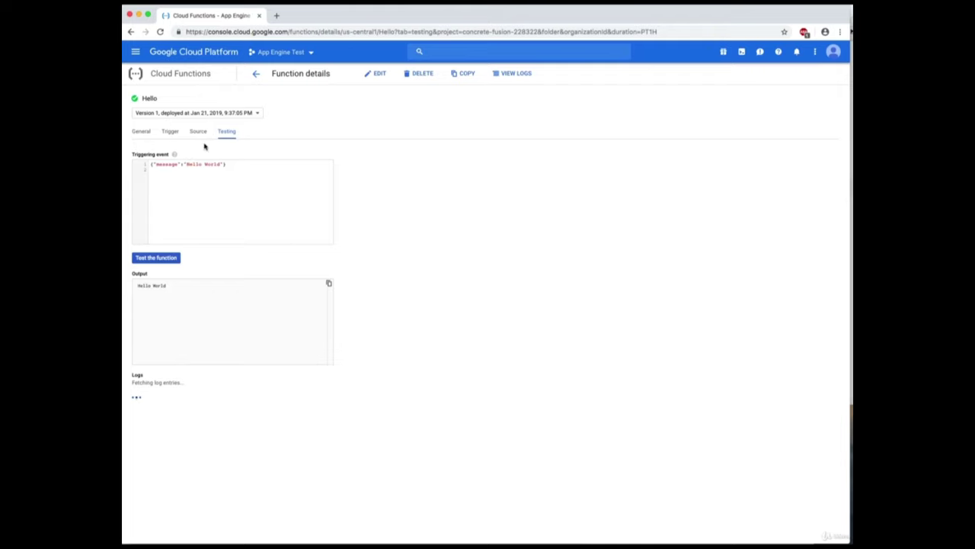
Inspect the Hello function's source code, its /Hello trigger URL, and general invocation details.
click(199, 132)
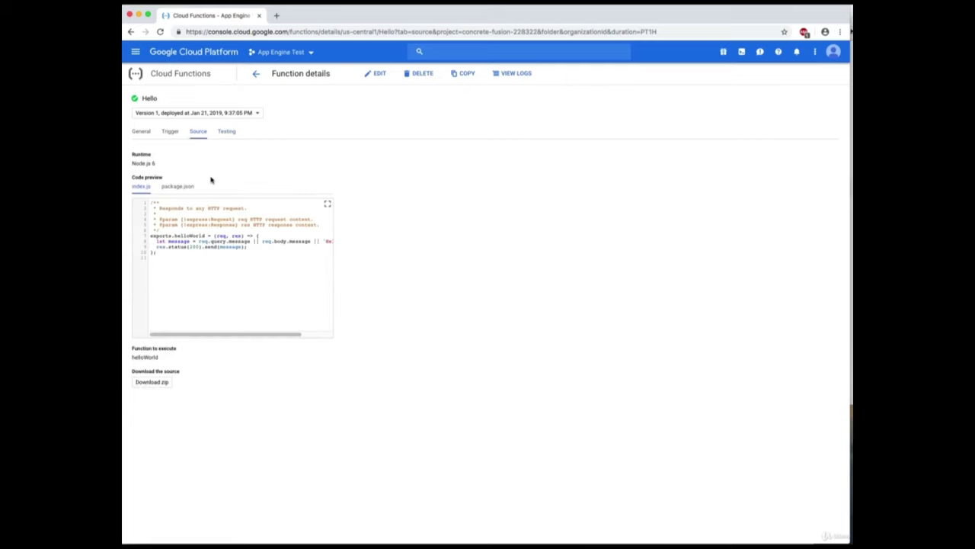
drag(228, 270, 146, 201)
click(169, 131)
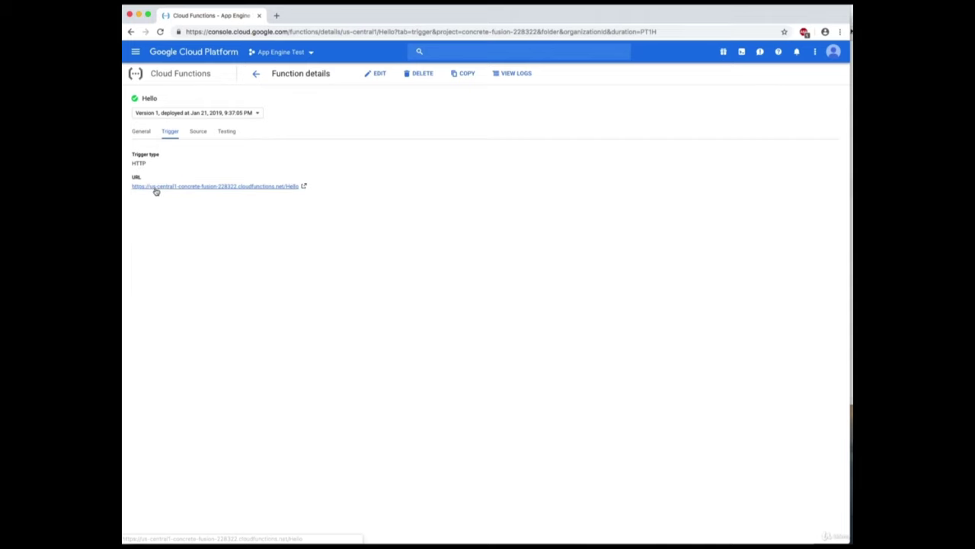
click(141, 132)
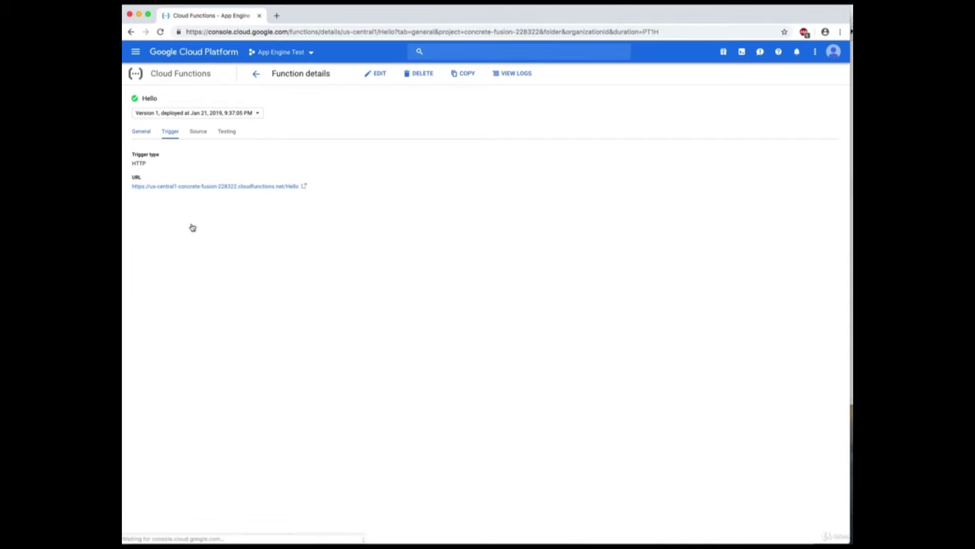
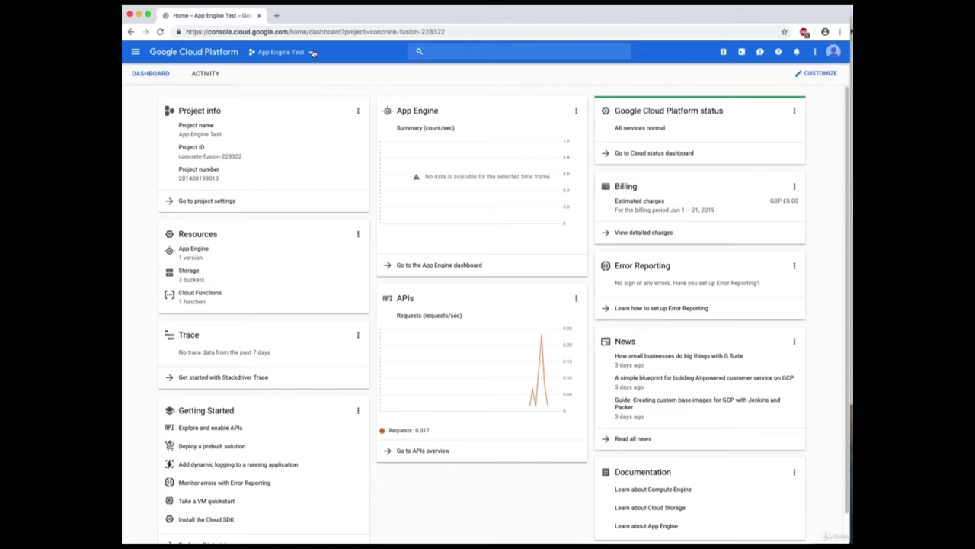
Keep App Engine Test as the active project and open the Navigation menu.
click(312, 53)
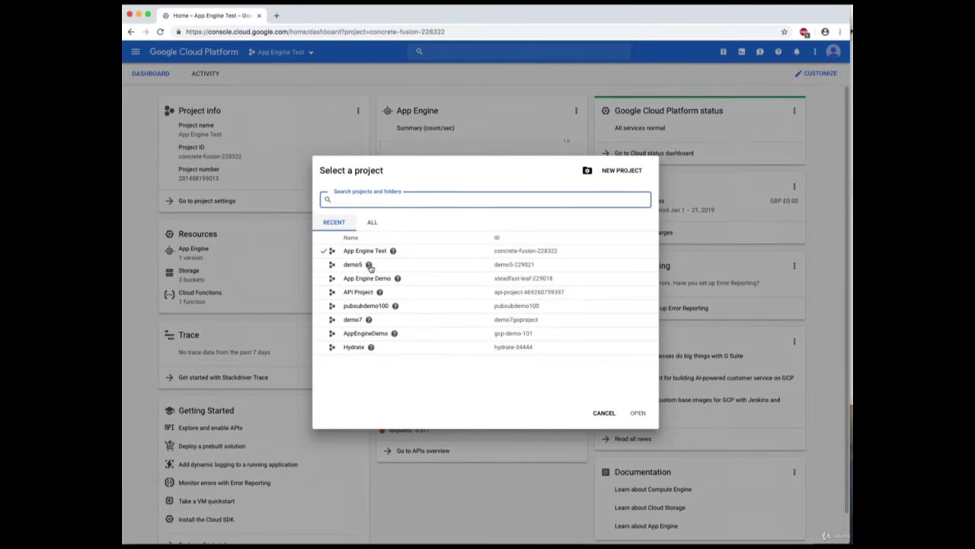
click(372, 252)
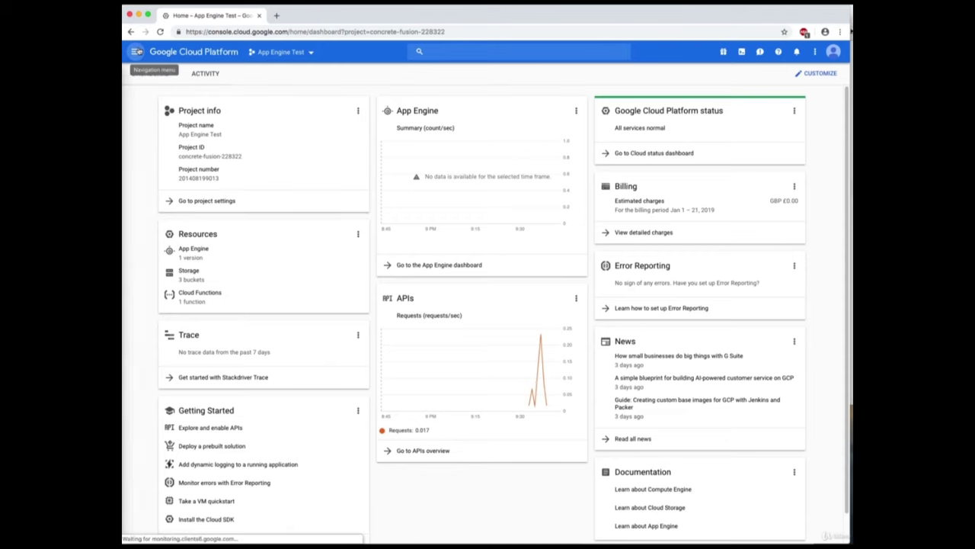
click(136, 51)
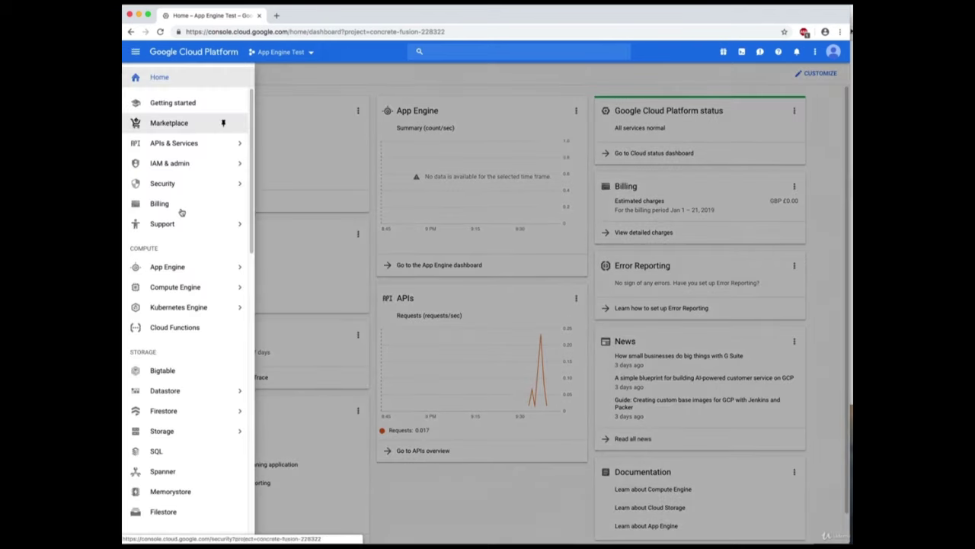
Go to Cloud Functions and start a new function named PubSubDemo.
click(187, 327)
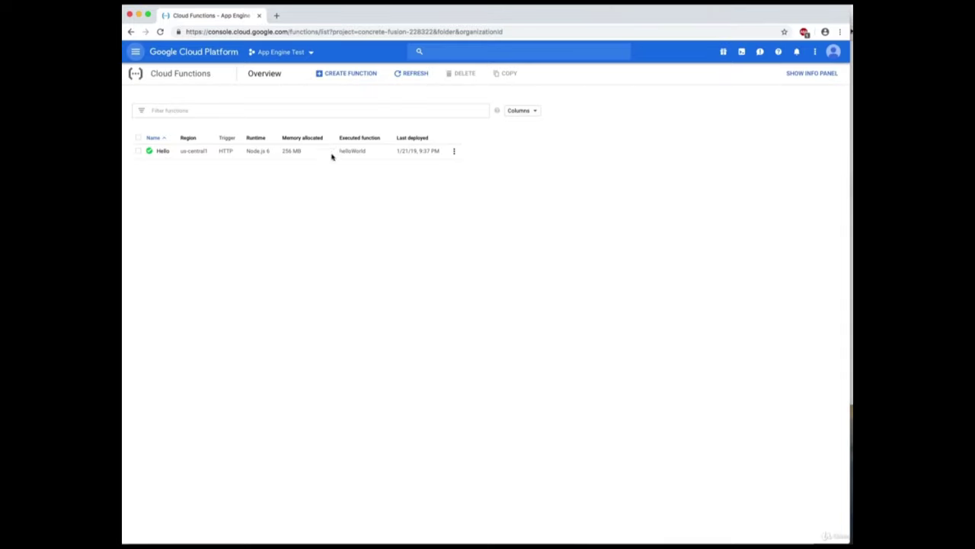
click(358, 75)
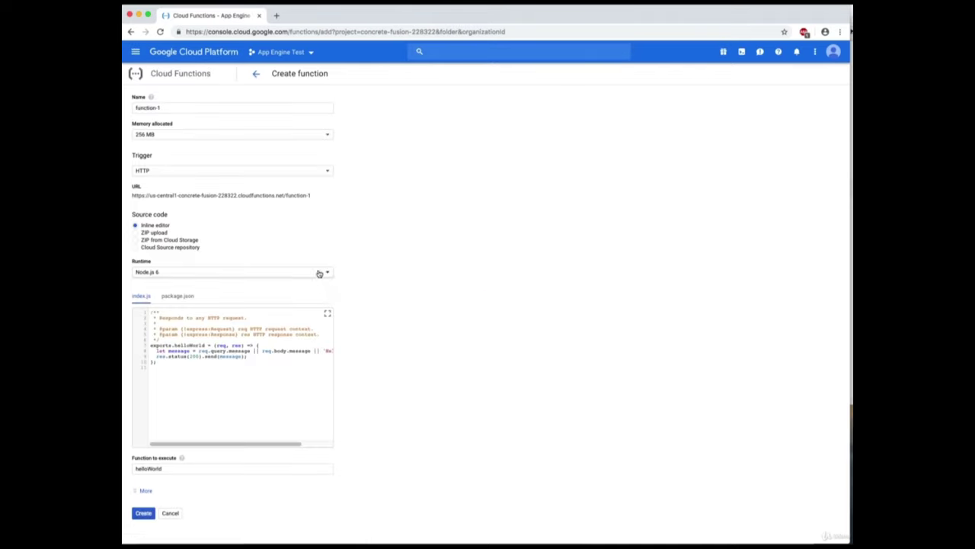
drag(214, 106, 122, 108)
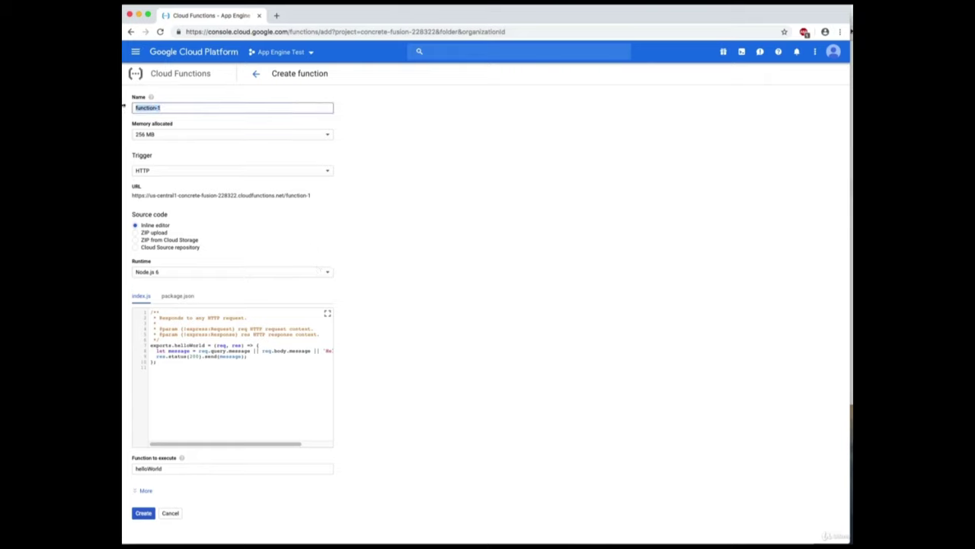
text(PubSubDemo)
Set PubSubDemo's trigger to Cloud Pub/Sub and choose to create a new topic.
click(284, 173)
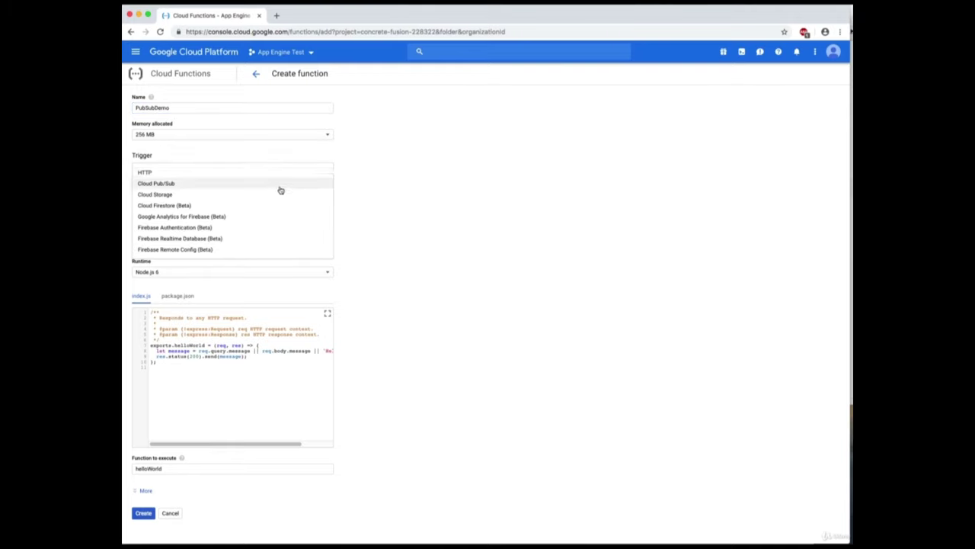
click(281, 187)
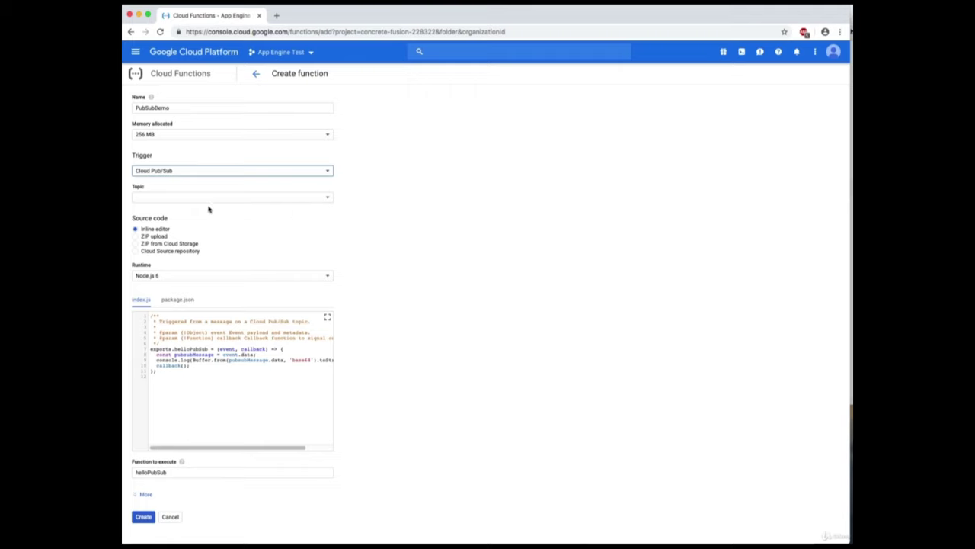
click(328, 197)
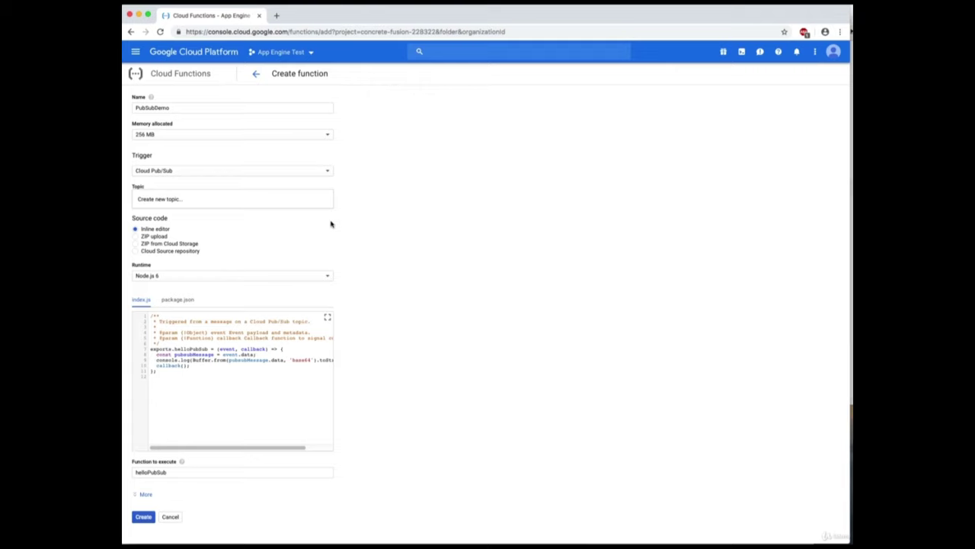
click(299, 204)
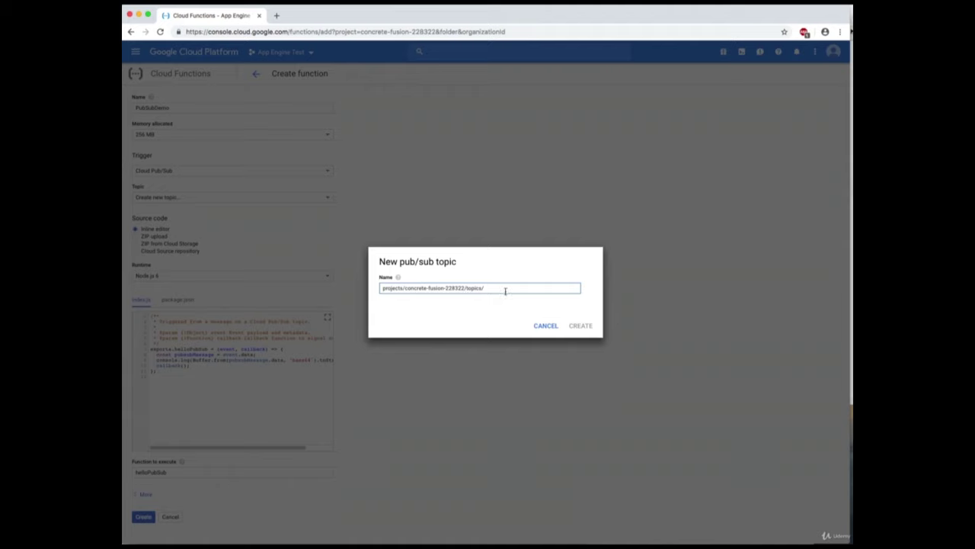
Create the Pub/Sub topic pubsubtopic as the function's trigger topic.
text(pubsubtopic)
click(582, 326)
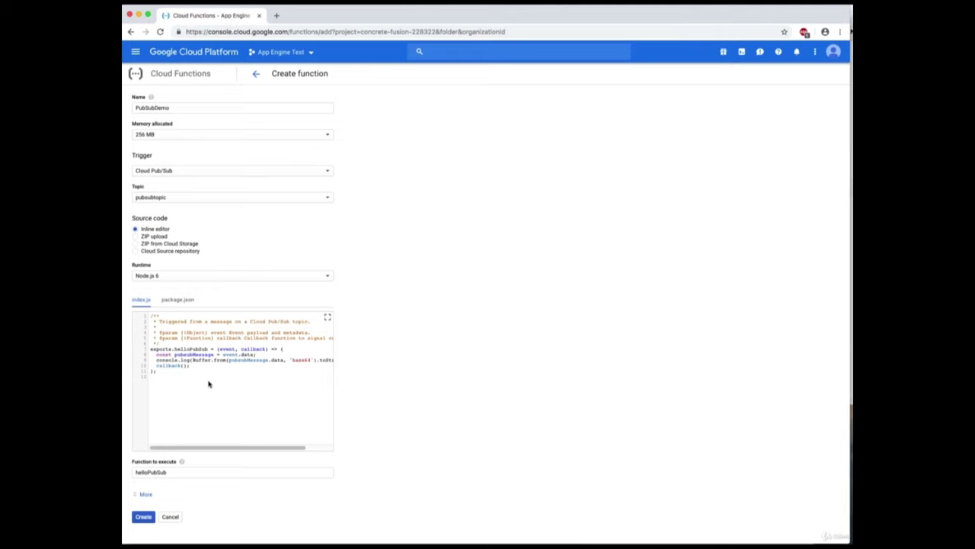
Copy the exports.helloPubSub code from pub_sub_demo_code.rtf and return to the browser.
click(851, 142)
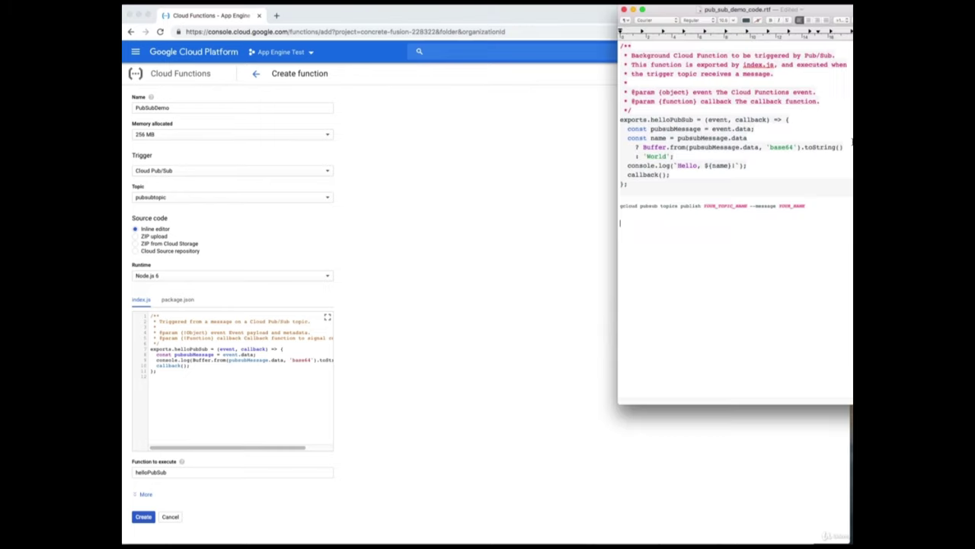
click(627, 188)
drag(636, 184, 612, 119)
right_click(666, 133)
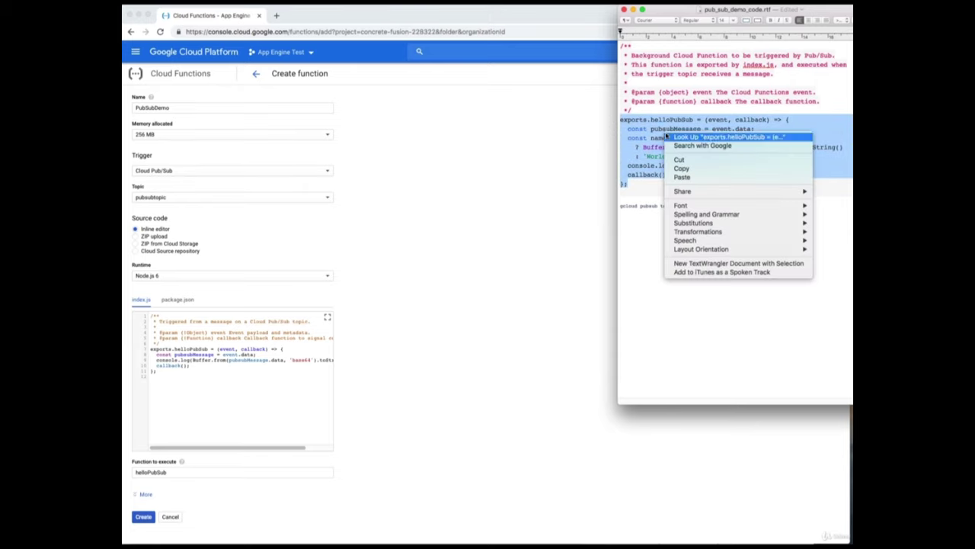
click(685, 168)
click(225, 390)
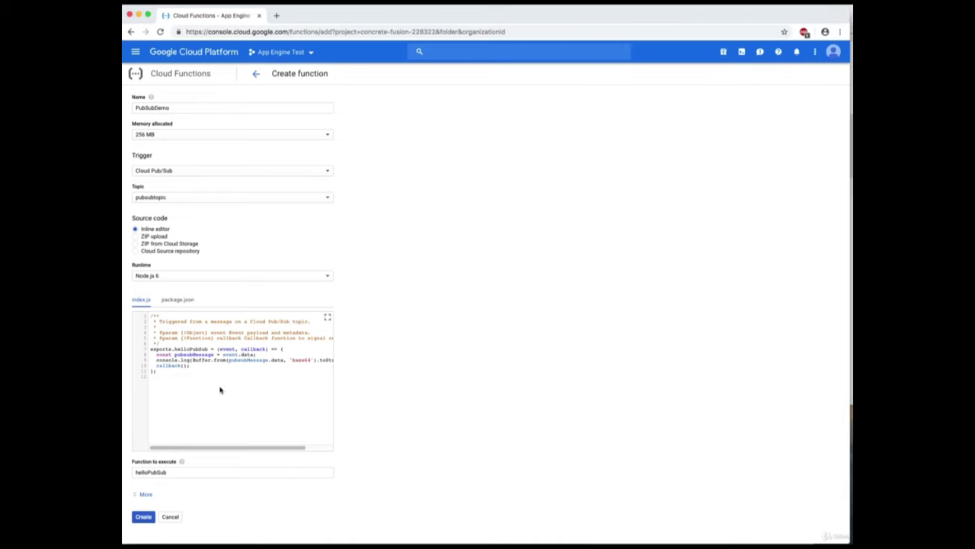
Paste the helloPubSub code over the index.js template, confirm helloPubSub as entry point, and create it.
drag(157, 371, 136, 309)
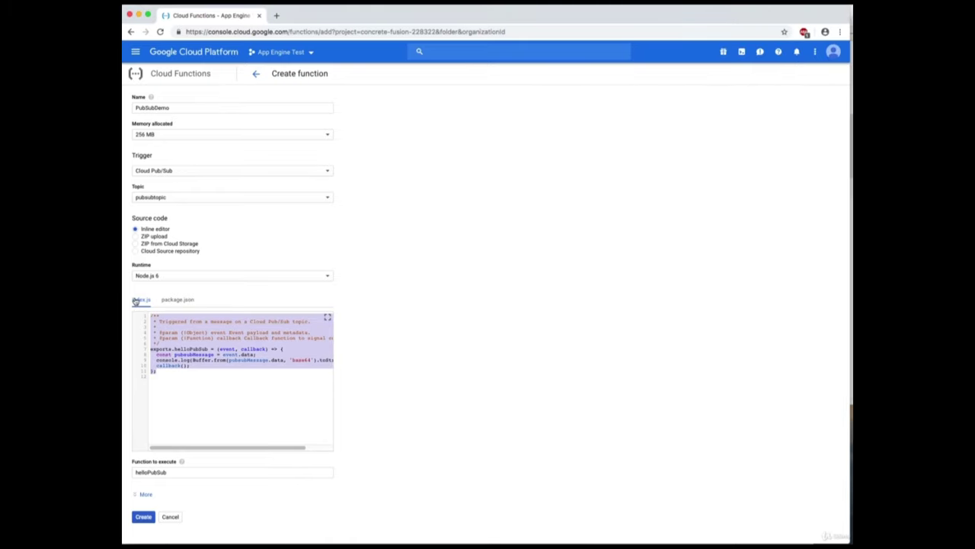
key(super+v)
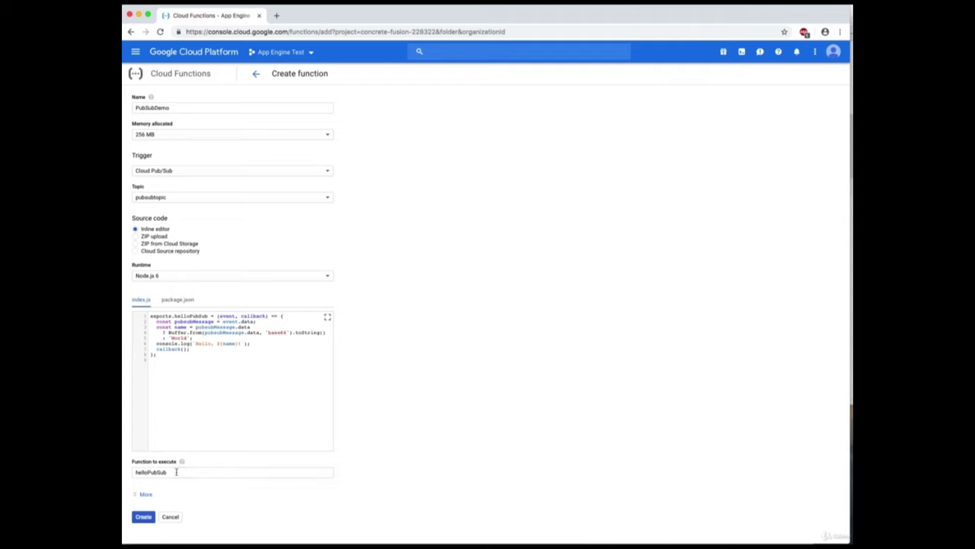
click(174, 472)
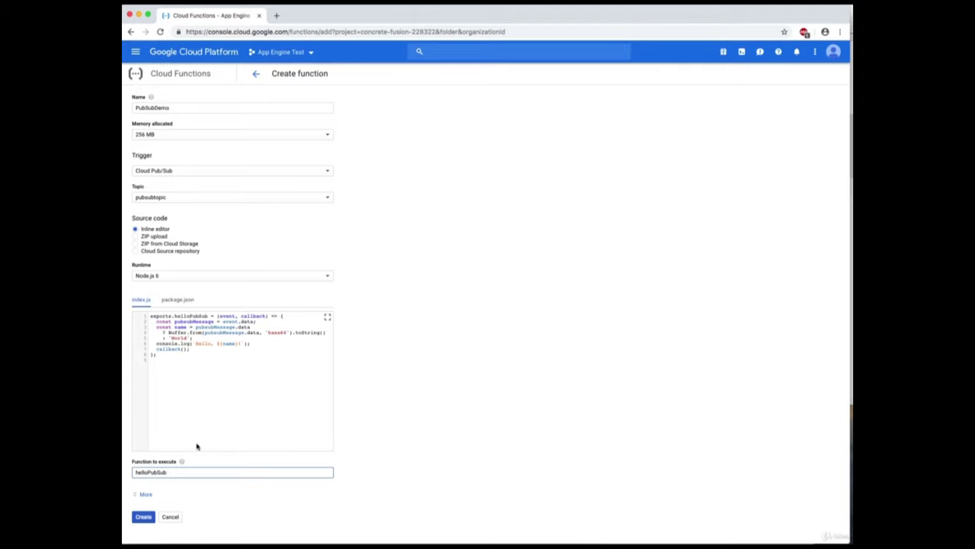
click(144, 519)
click(144, 518)
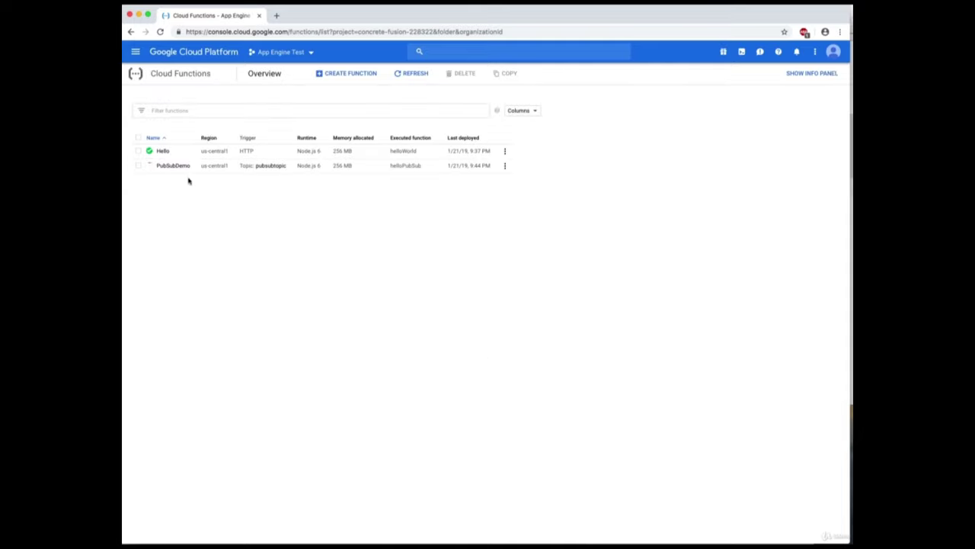
Open PubSubDemo's details and view its Trigger, Source and Testing tabs.
mouse_move(150, 172)
click(183, 166)
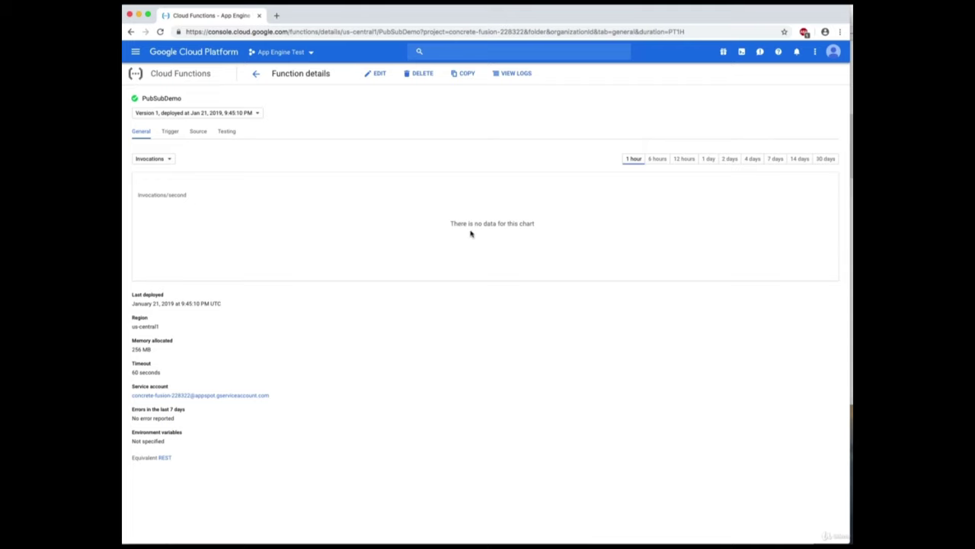
click(170, 131)
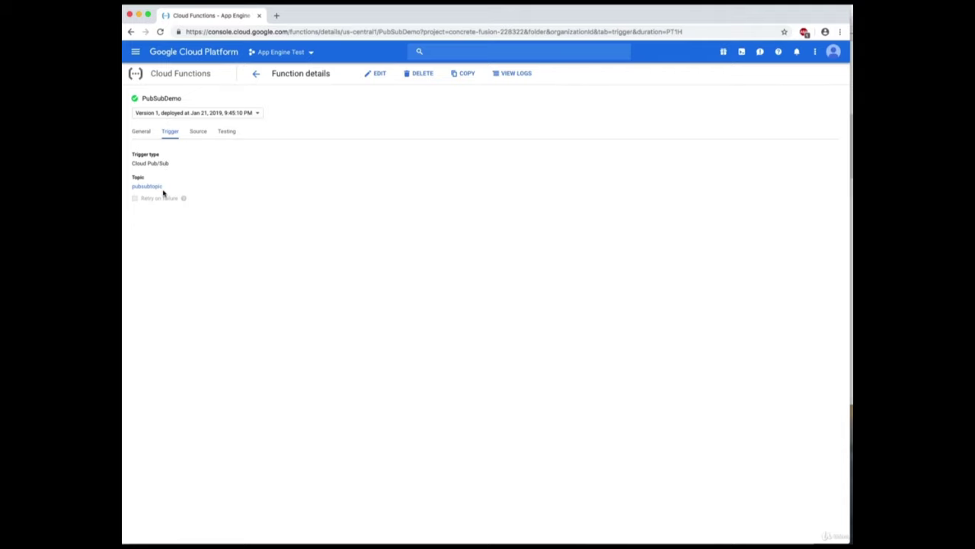
click(200, 131)
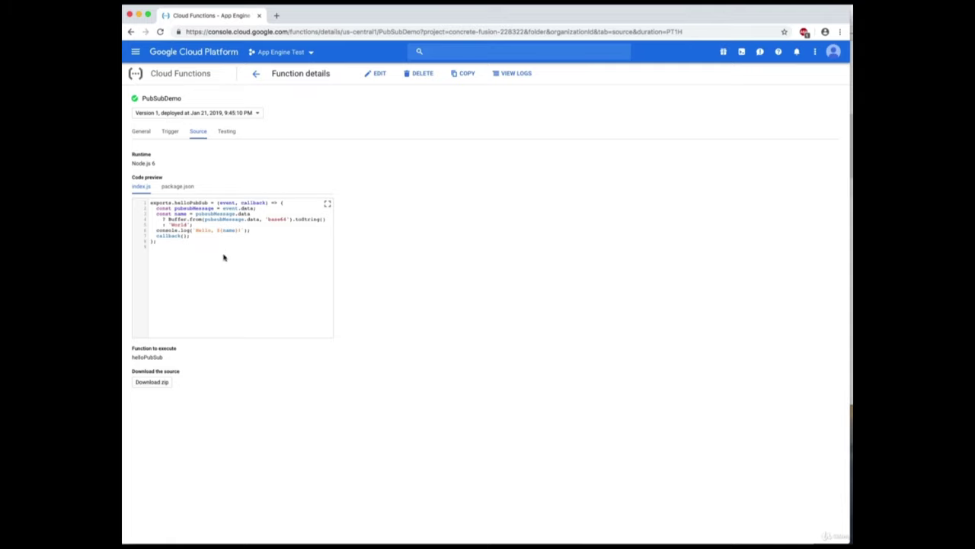
click(227, 133)
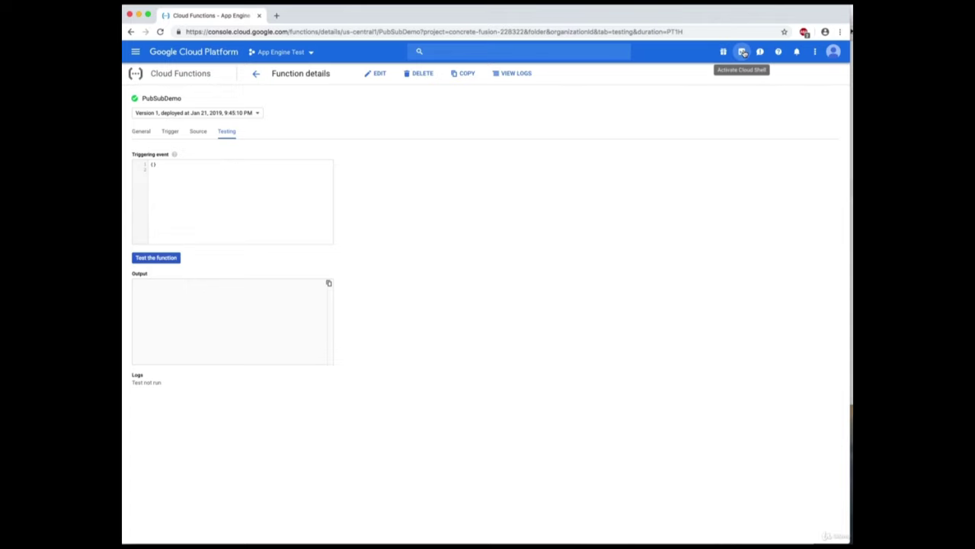
Activate Cloud Shell, then check PubSubDemo's General and Trigger pages showing topic pubsubtopic.
click(743, 52)
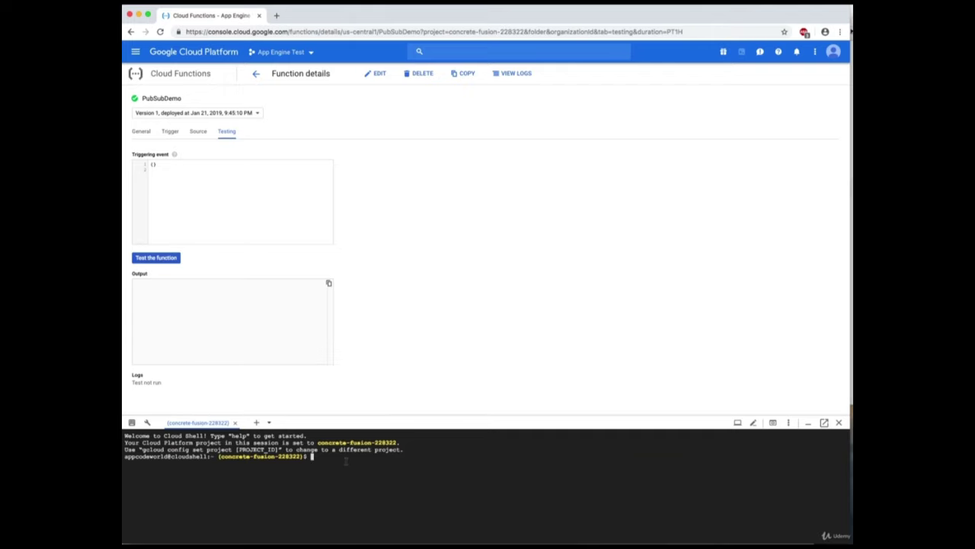
key(super+Tab)
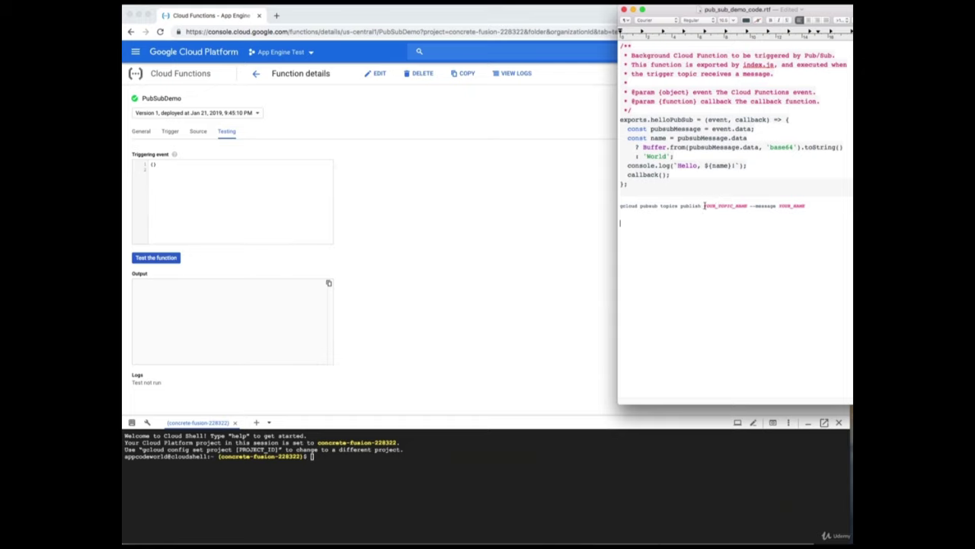
click(455, 251)
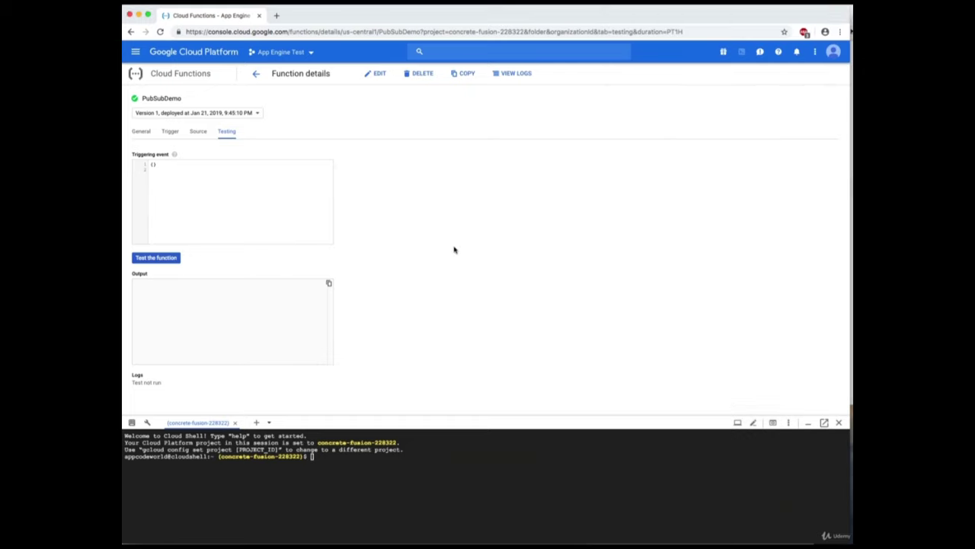
click(144, 132)
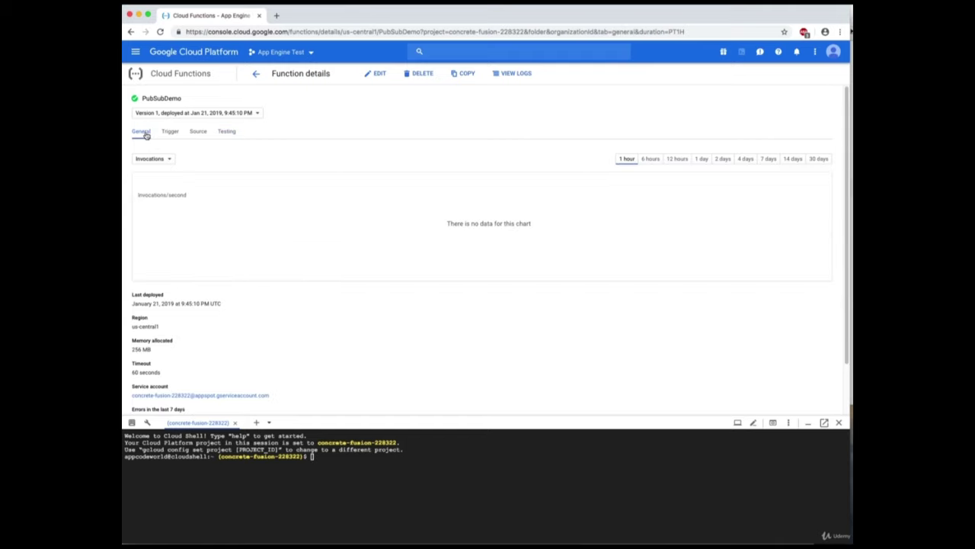
click(167, 134)
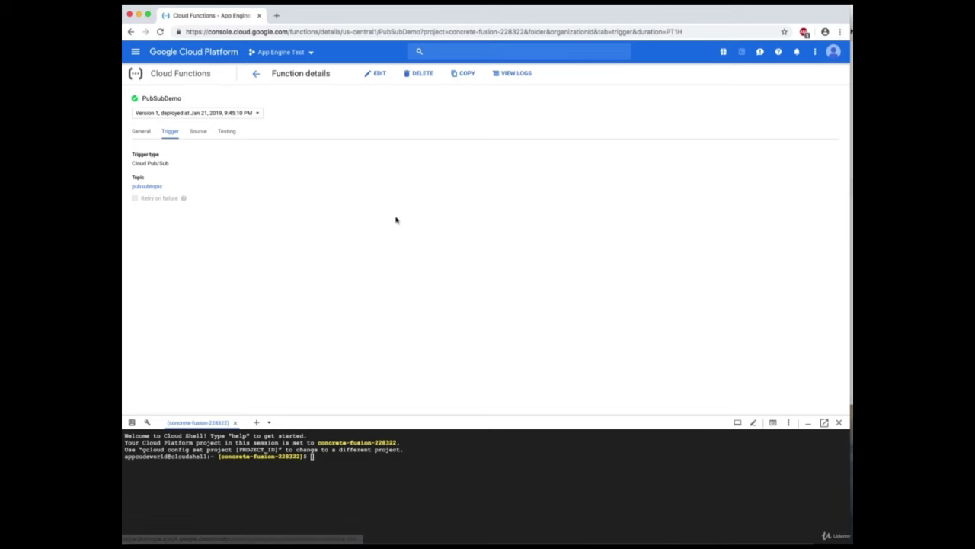
Fill the gcloud publish command with topic pubsubtopic and a first name as the message.
key(super+Tab)
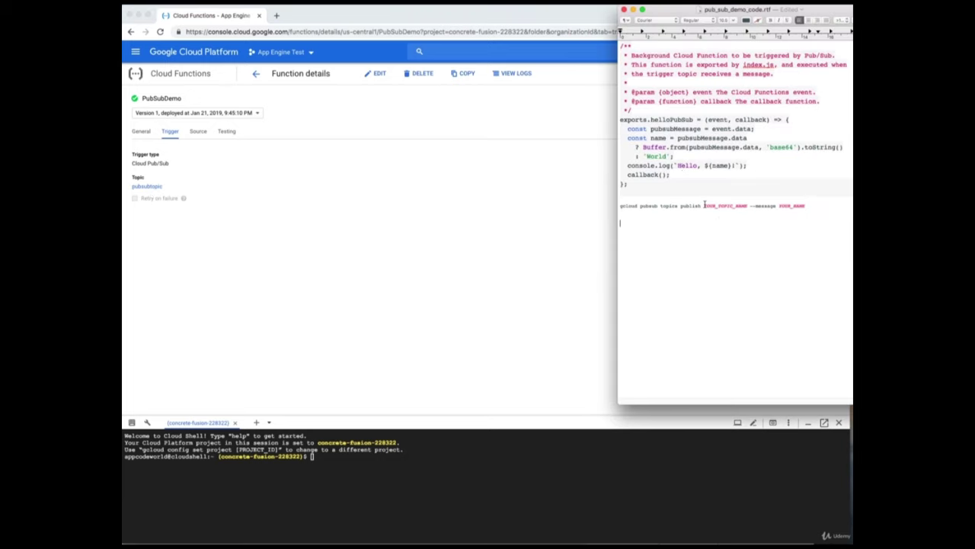
drag(705, 206, 748, 207)
text(pubsubtopic)
drag(767, 206, 793, 206)
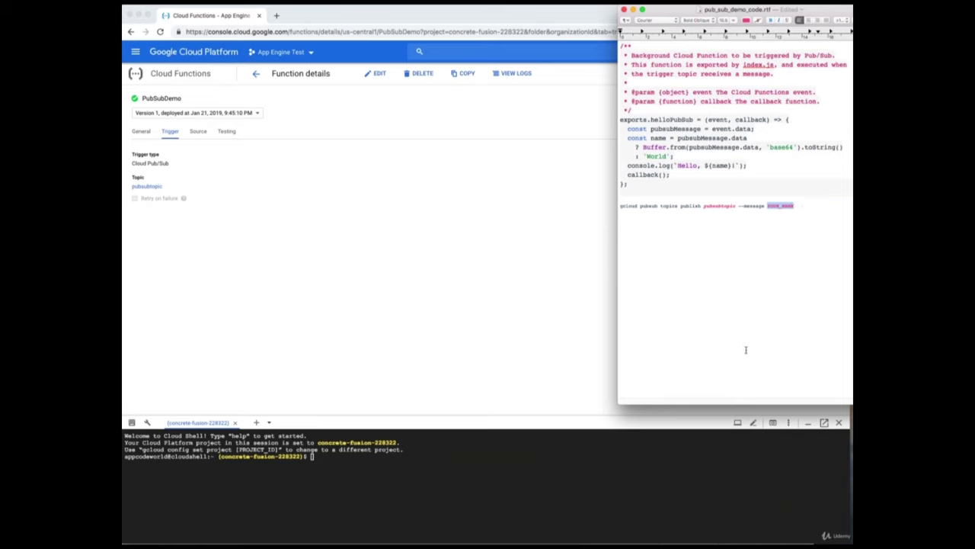
text(Jame)
Copy the completed gcloud pubsub topics publish command and focus Cloud Shell.
drag(782, 207, 621, 207)
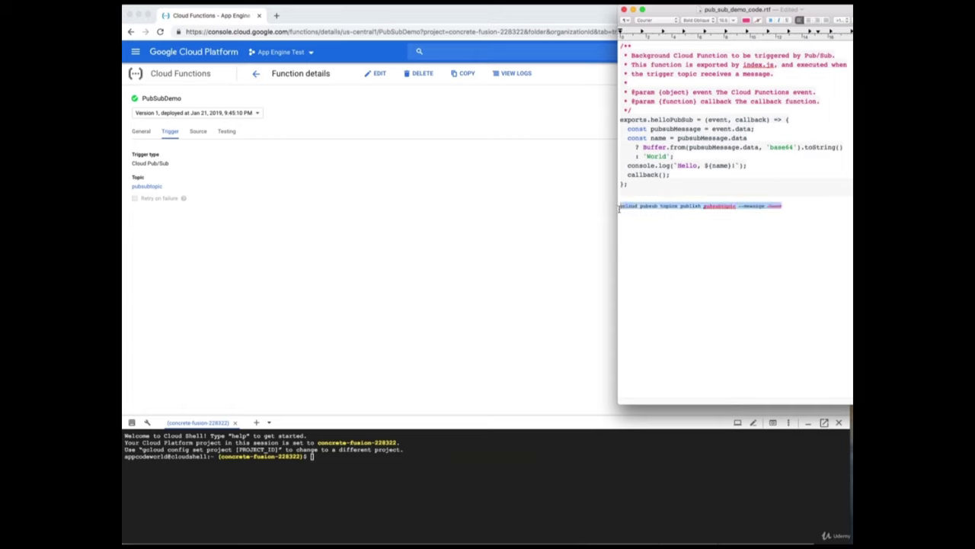
right_click(629, 206)
click(653, 244)
click(560, 457)
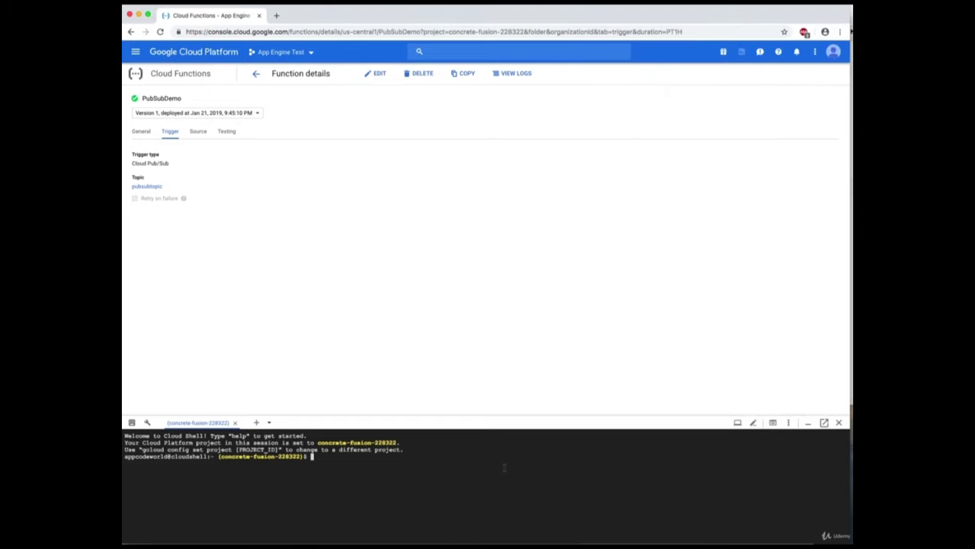
Run the copied gcloud publish command in Cloud Shell and show PubSubDemo's General page.
key(super+v)
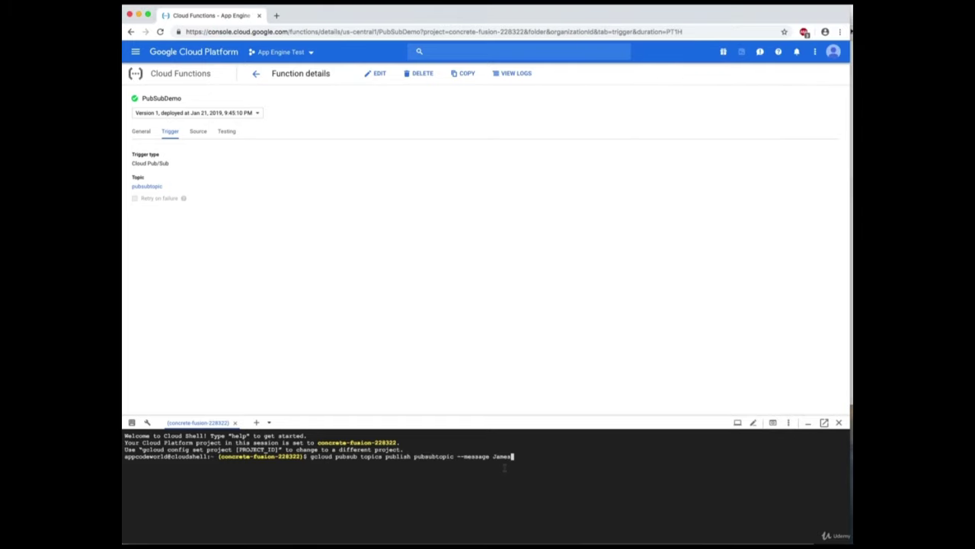
key(Return)
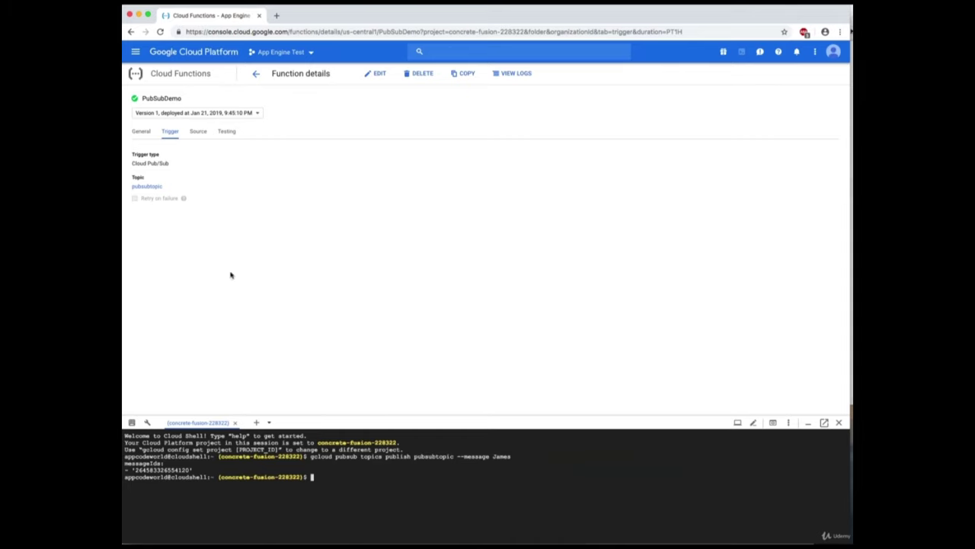
click(141, 131)
Open PubSubDemo's logs and expand the execution-started and greeting output entries (142 ms, status ok).
click(257, 75)
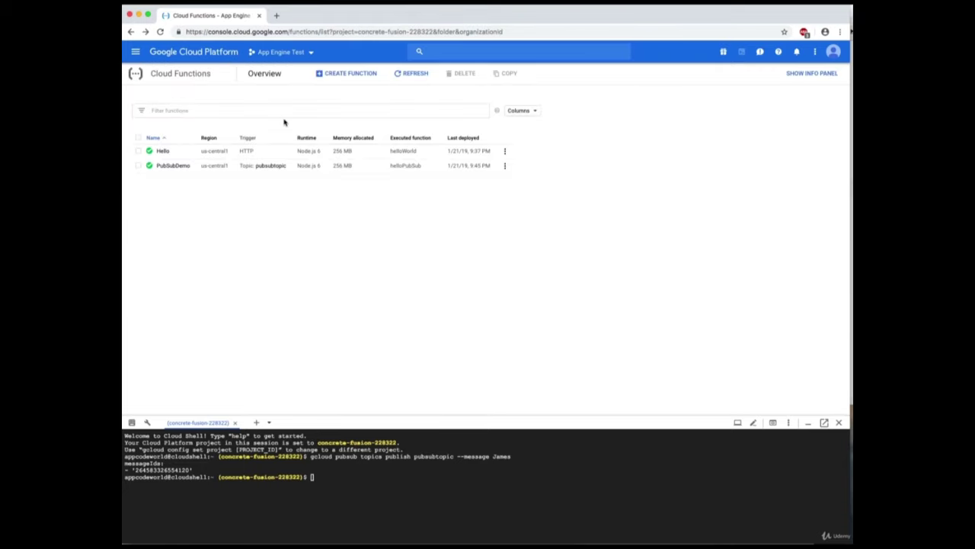
click(505, 166)
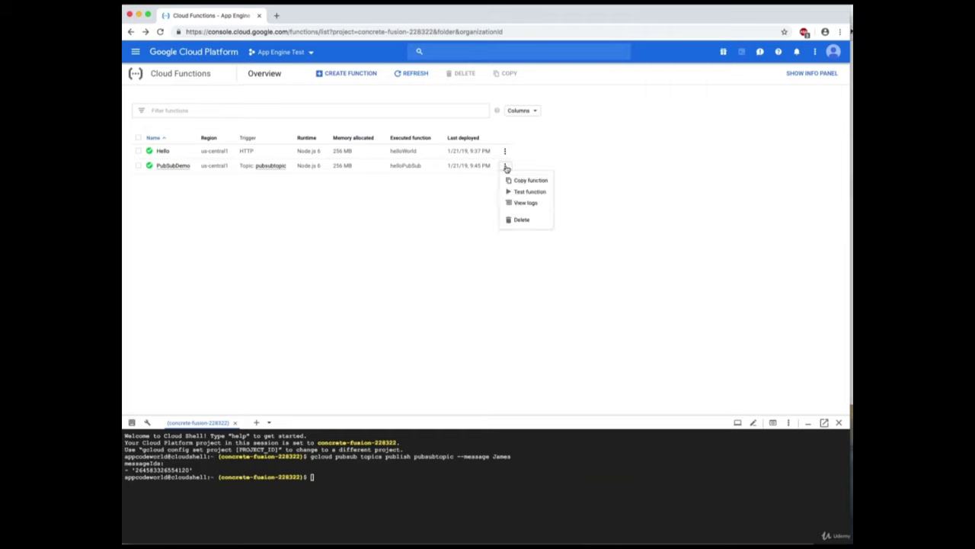
click(526, 203)
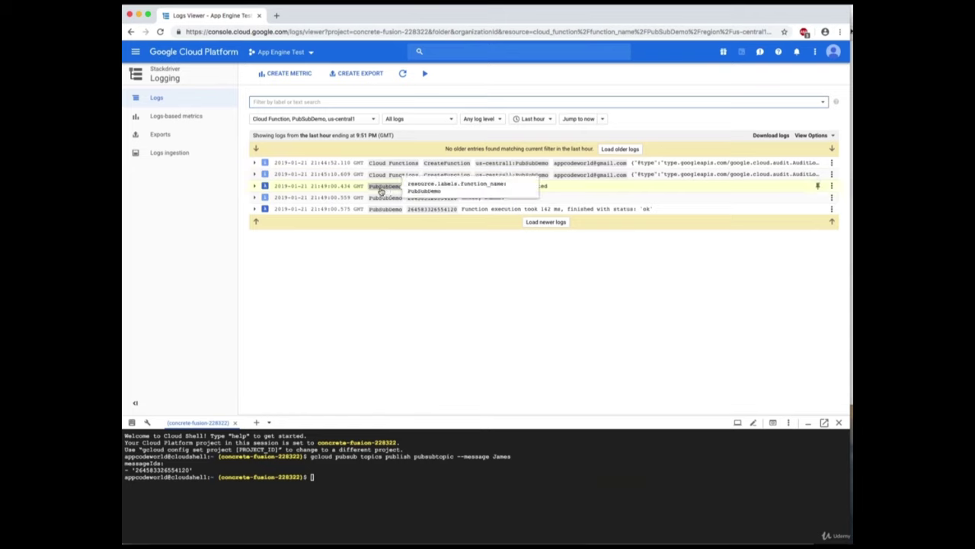
click(584, 187)
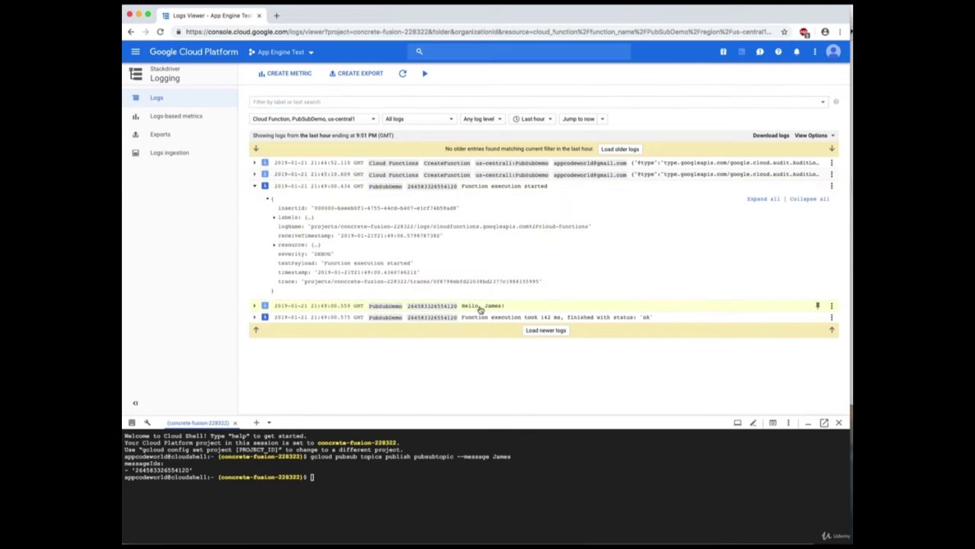
click(516, 306)
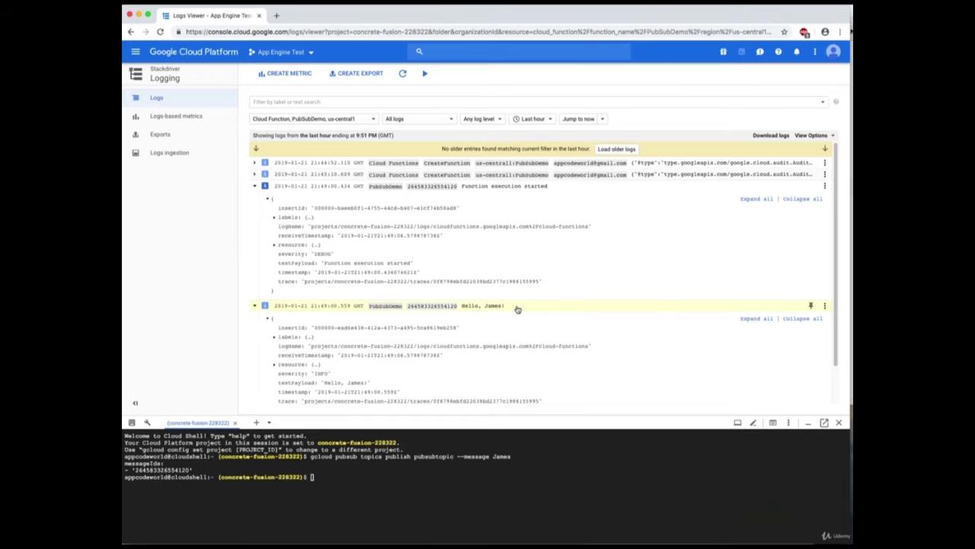
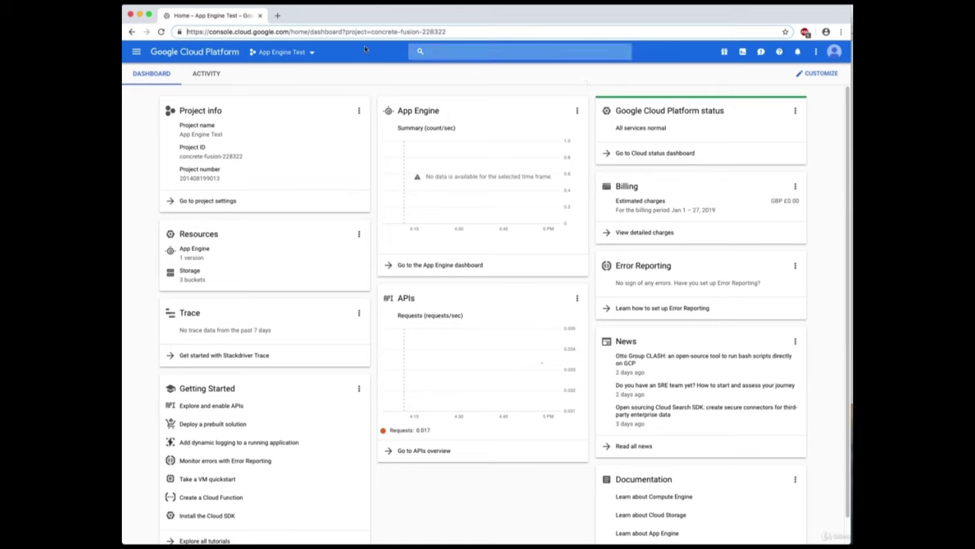
Keep the App Engine Test project selected and go to Storage > Browser to see its three buckets.
click(289, 52)
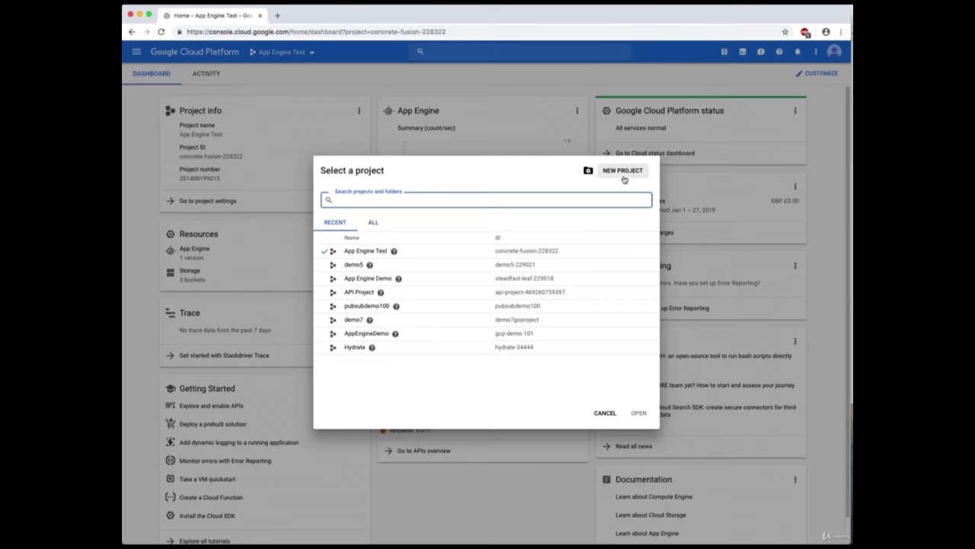
click(363, 251)
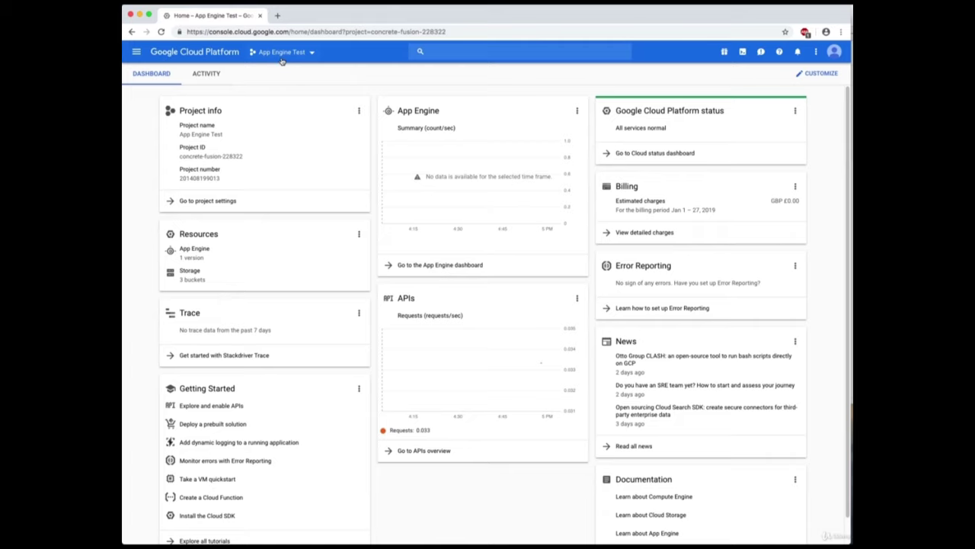
click(137, 53)
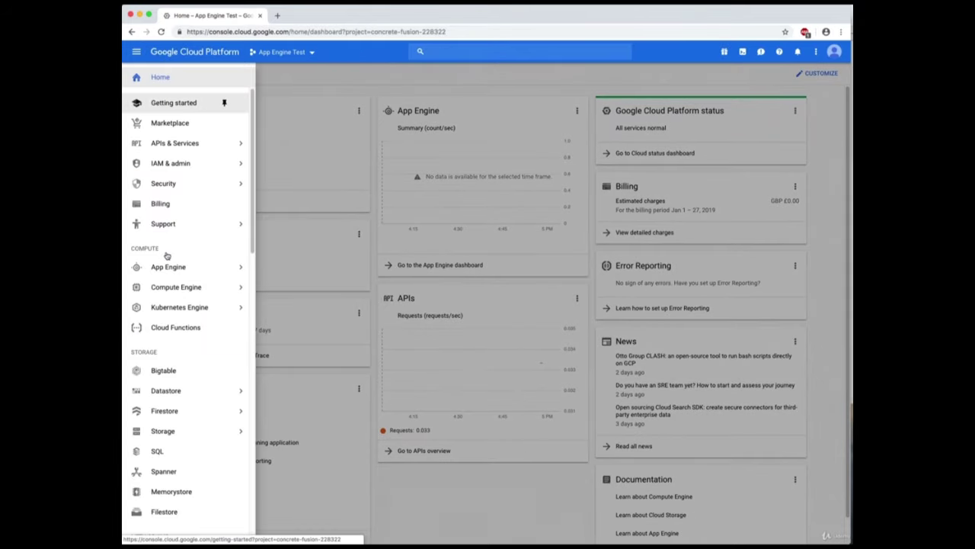
scroll(173, 351, down, 1)
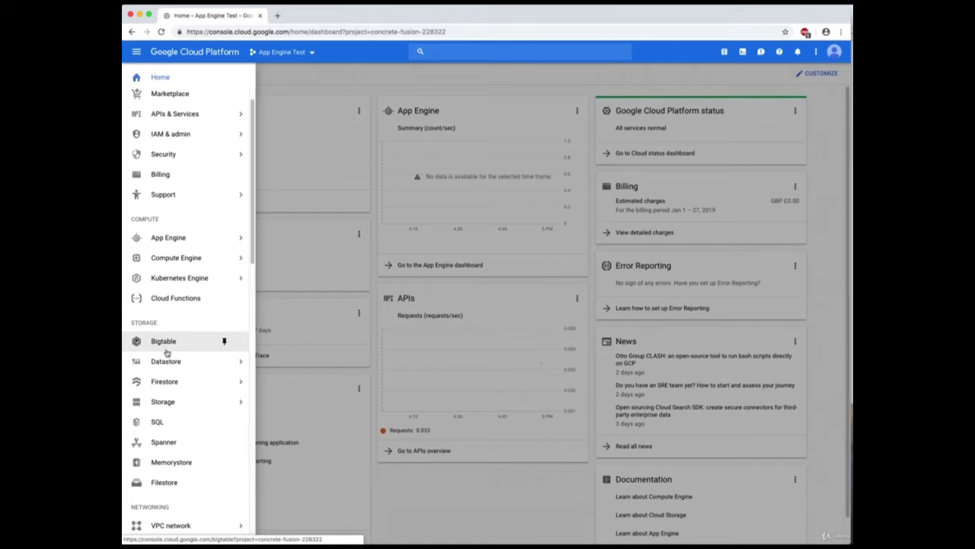
click(172, 402)
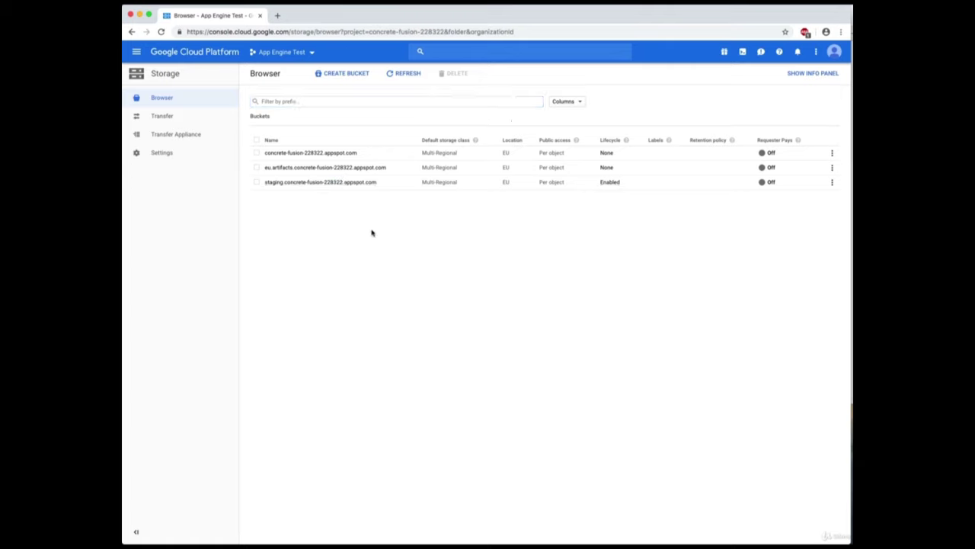
Create a bucket named bucket190, keeping Multi-Regional storage in the United States.
click(363, 77)
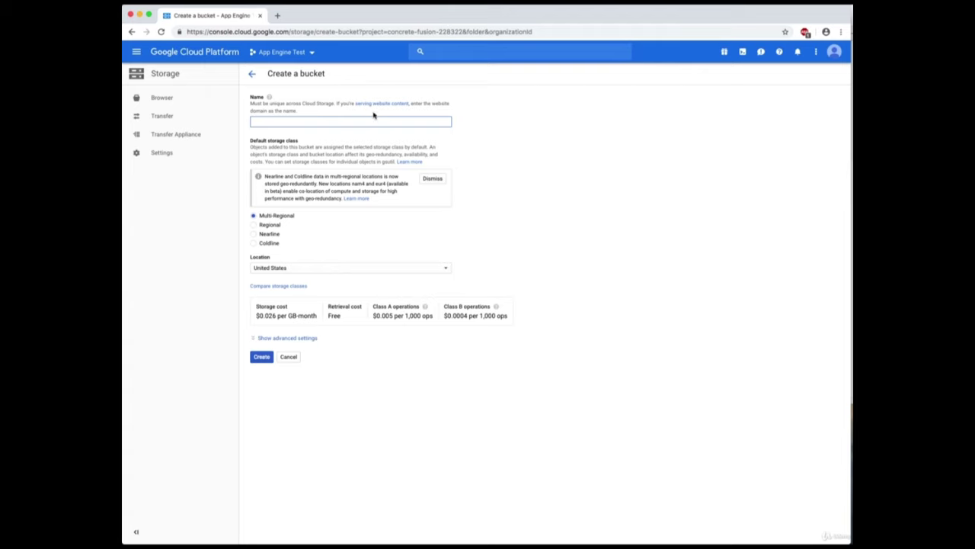
click(377, 121)
text(b)
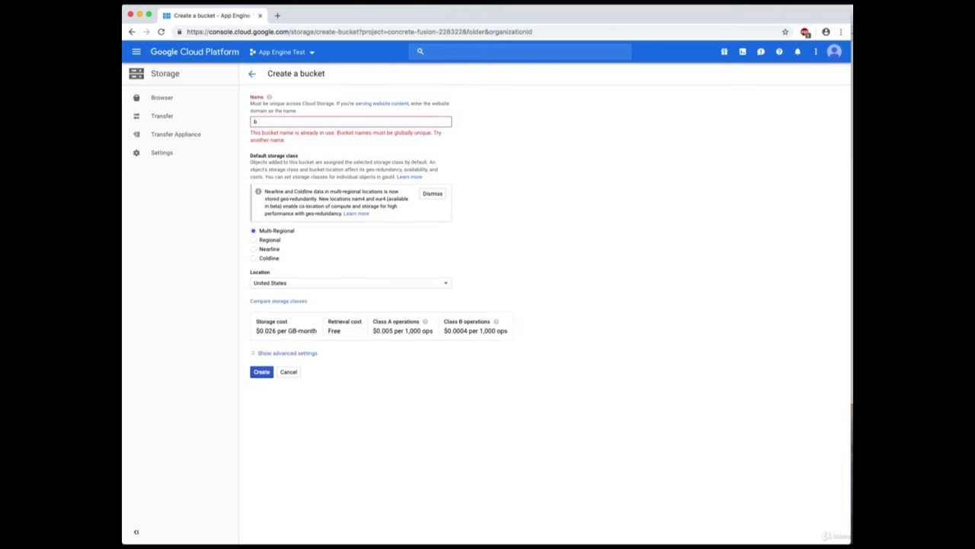
key(BackSpace)
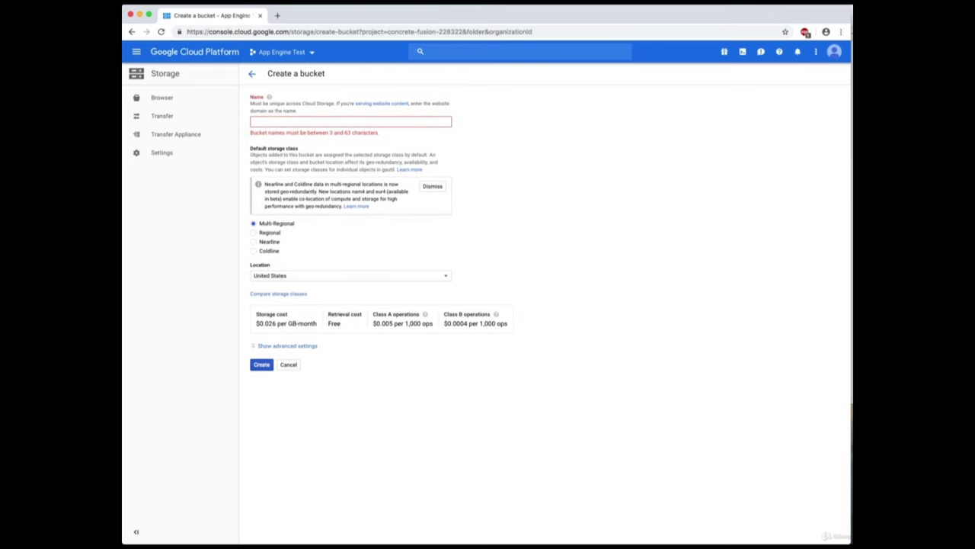
text(bucket)
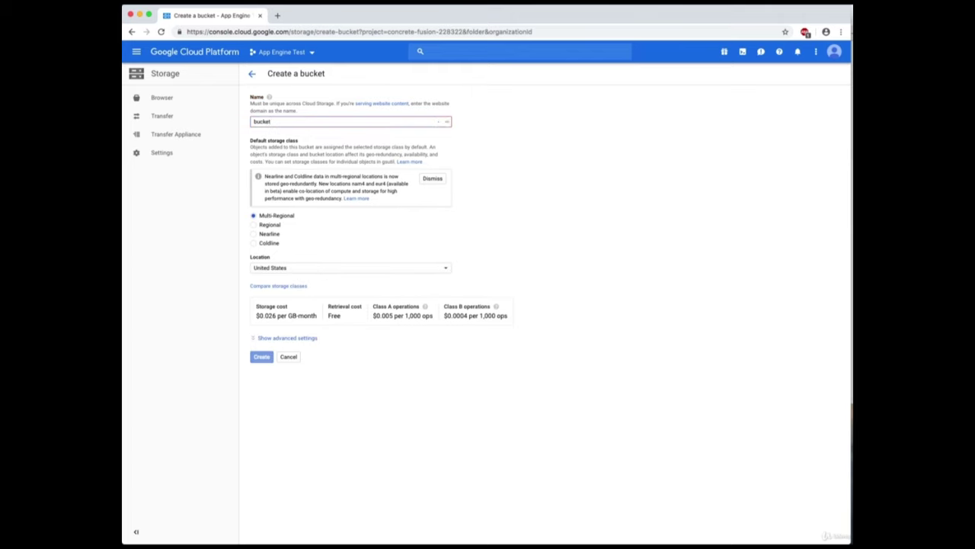
text(190)
click(263, 356)
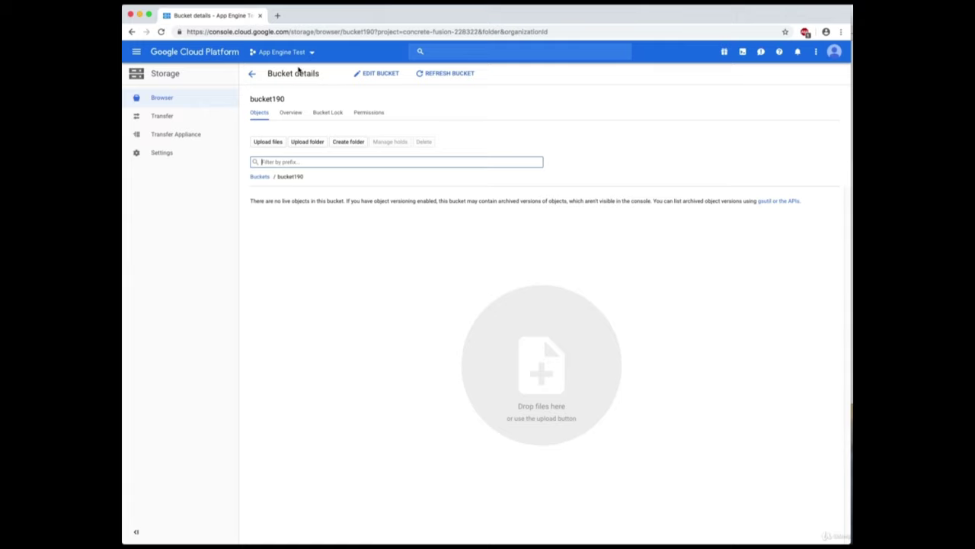
Go back to the bucket list, now showing bucket190, and activate Cloud Shell.
click(252, 75)
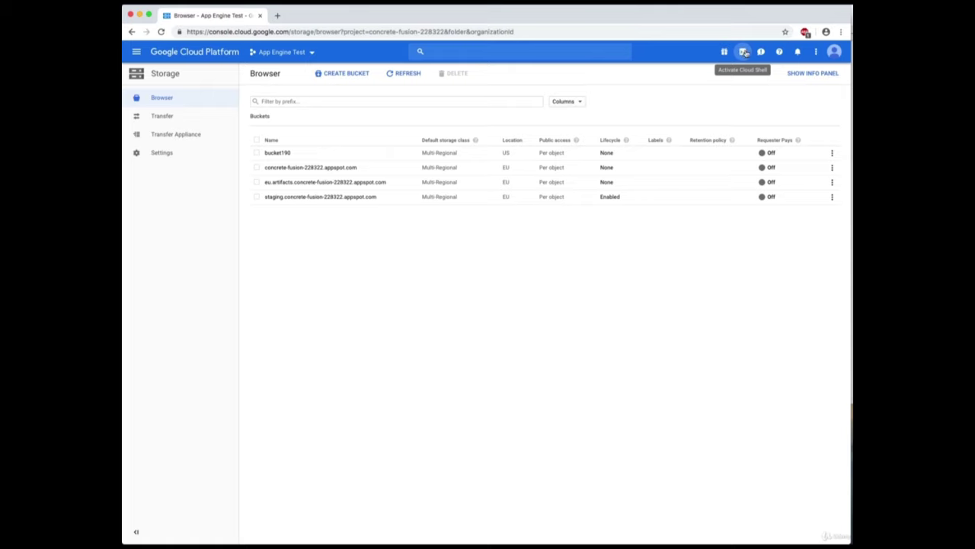
click(744, 52)
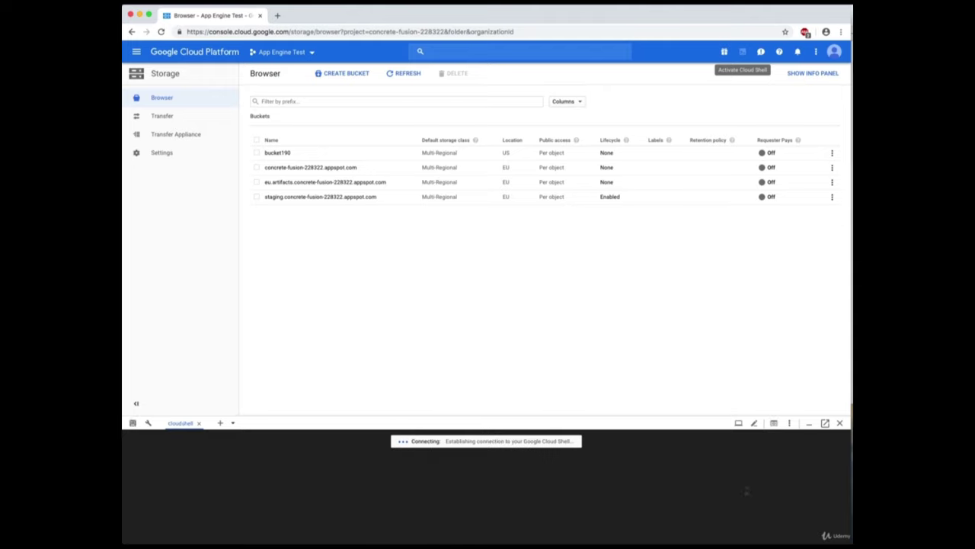
Copy 'gsutil ls' from the demo.rtf notes and run it in Cloud Shell to list the four buckets.
key(super+Tab)
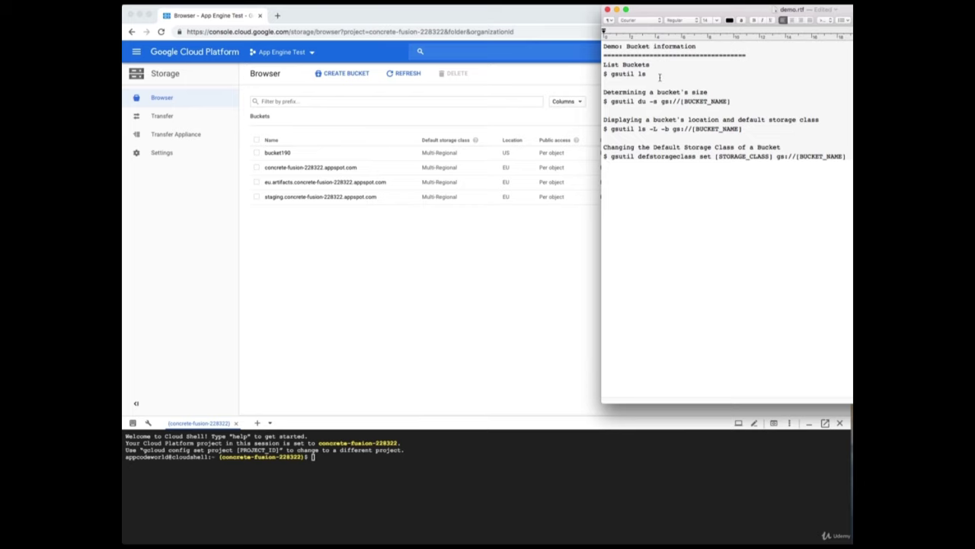
drag(648, 73, 611, 74)
key(super+c)
right_click(638, 75)
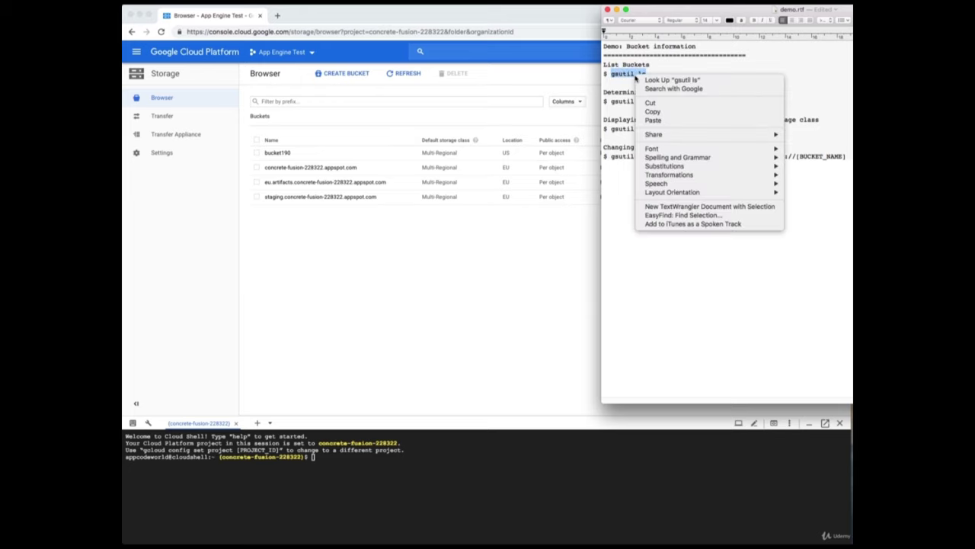
click(654, 111)
click(432, 474)
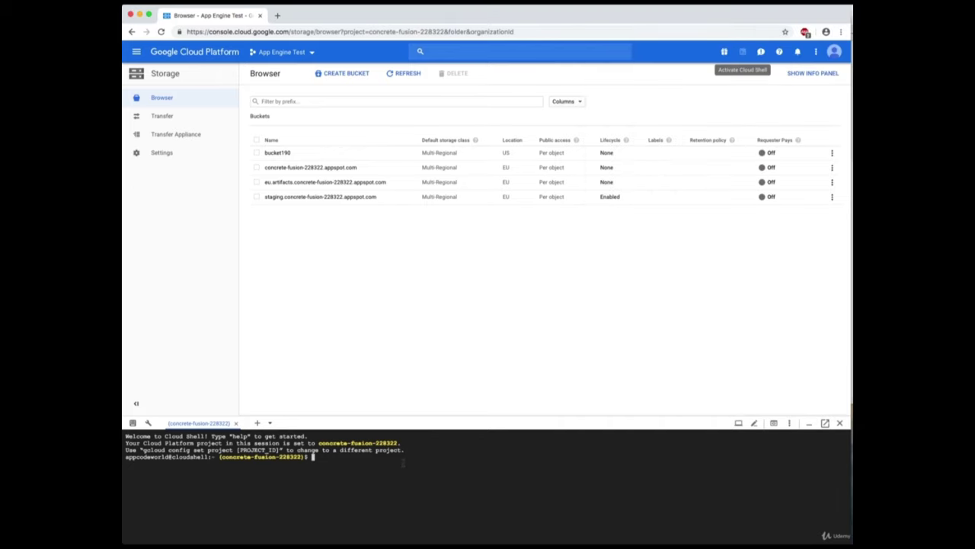
key(super+v)
key(Return)
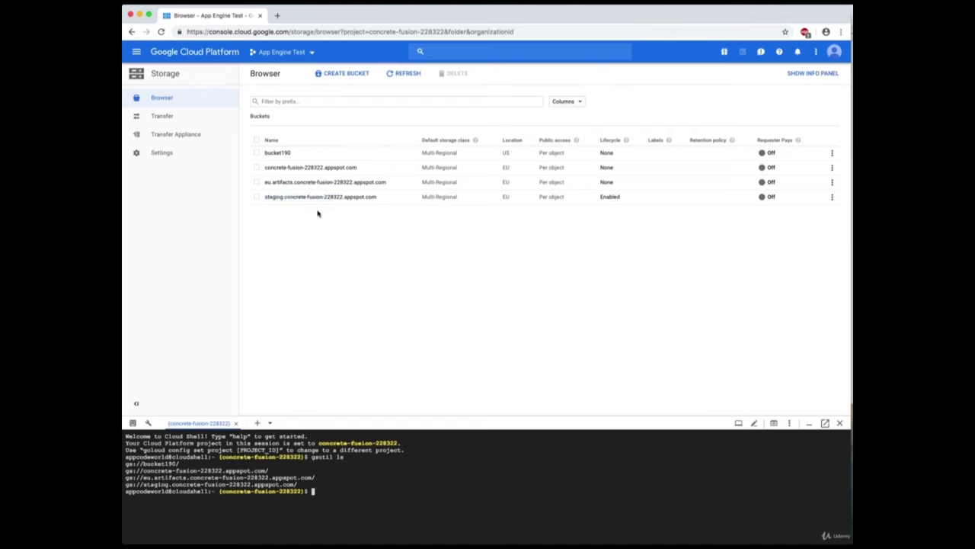
Run 'gsutil du -s gs://bucket190' in Cloud Shell, confirming the bucket's size is 0.
key(super+Tab)
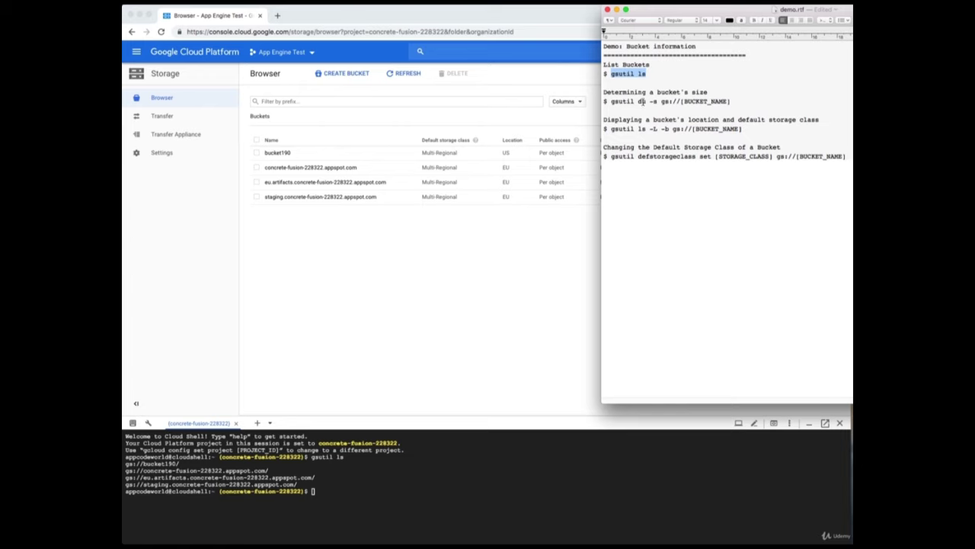
drag(611, 101, 681, 101)
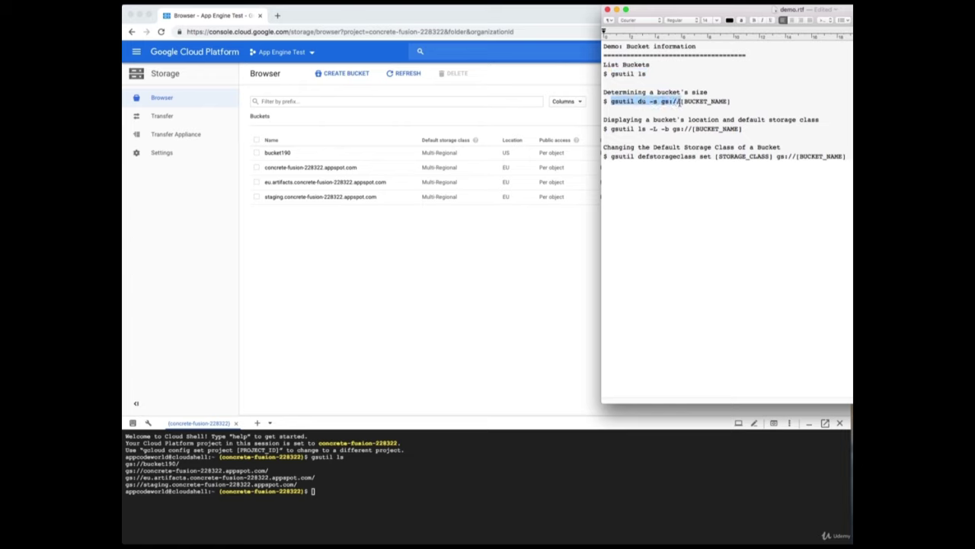
right_click(680, 101)
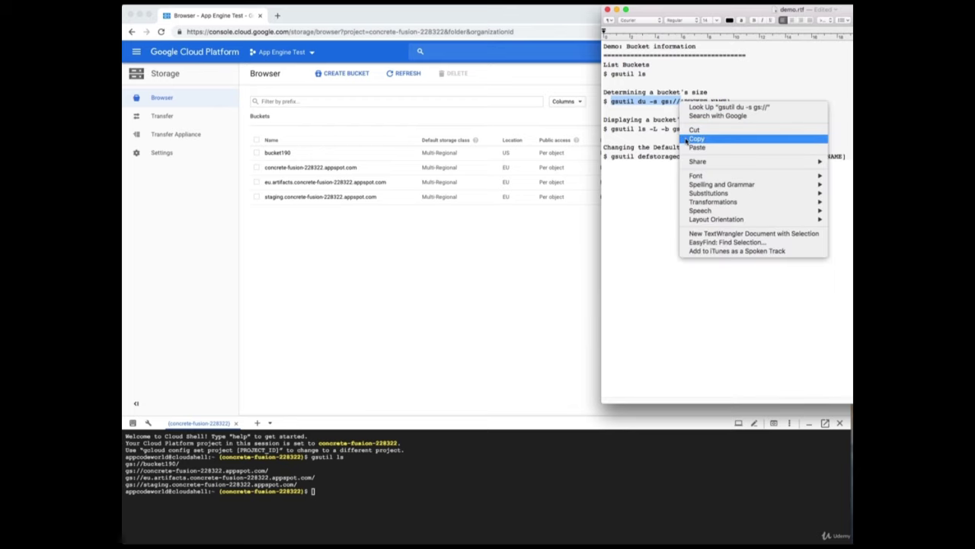
click(695, 139)
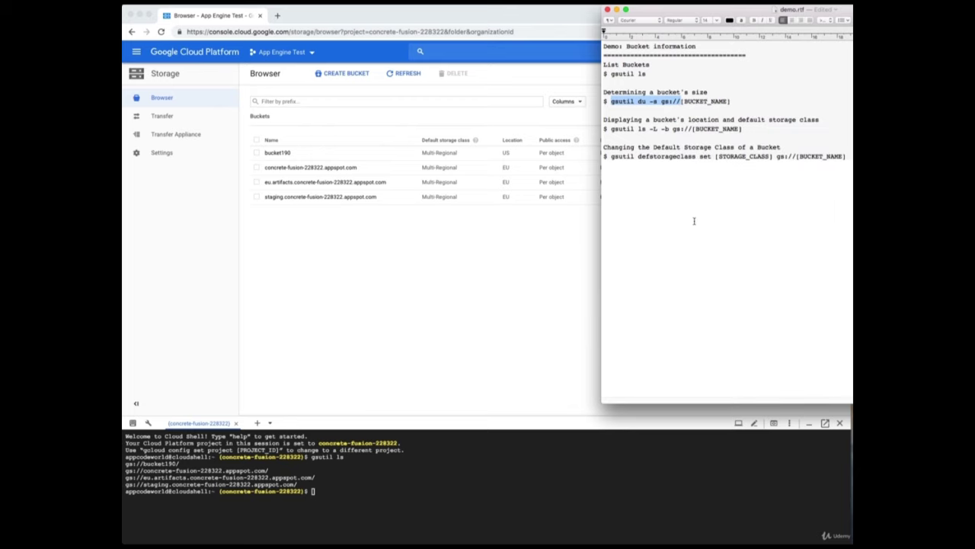
click(500, 497)
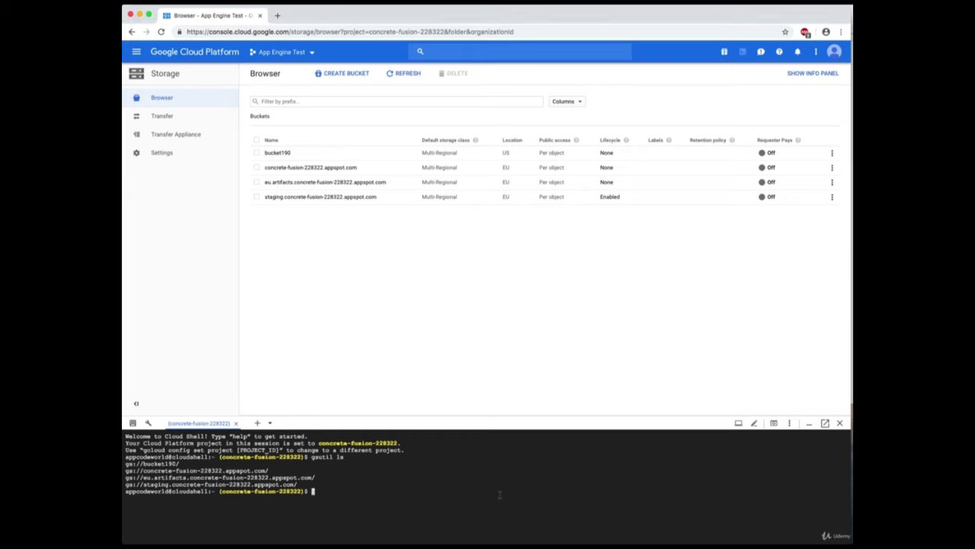
key(super+v)
text(bucket190)
key(Return)
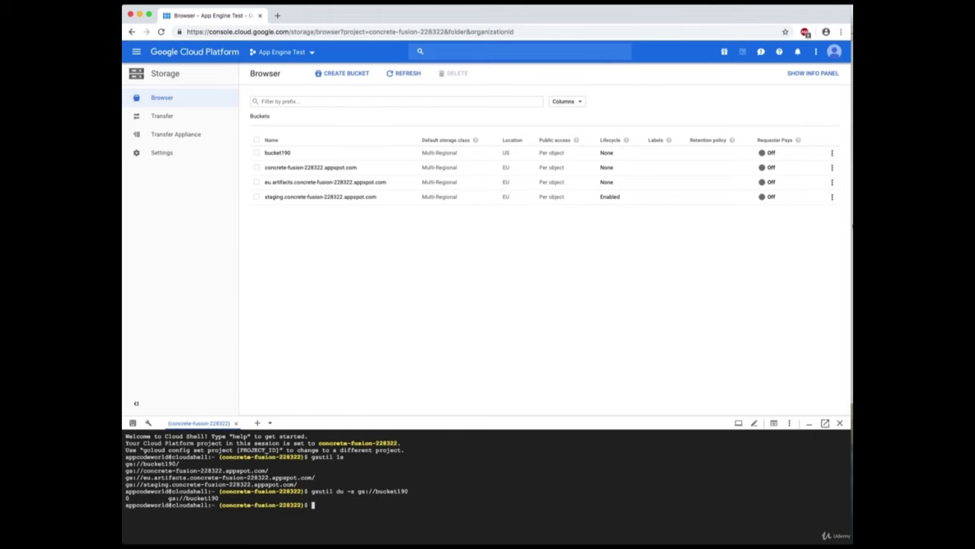
key(super+Tab)
click(733, 195)
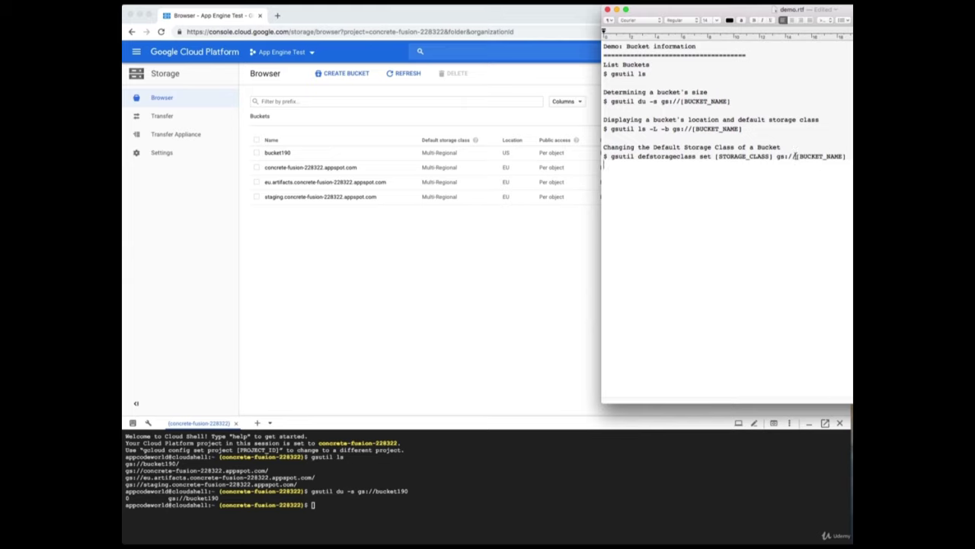
Run 'gsutil defstorageclass set Coldline gs://bucket190' in Cloud Shell.
click(712, 156)
key(shift+super+Right)
shift+click(611, 157)
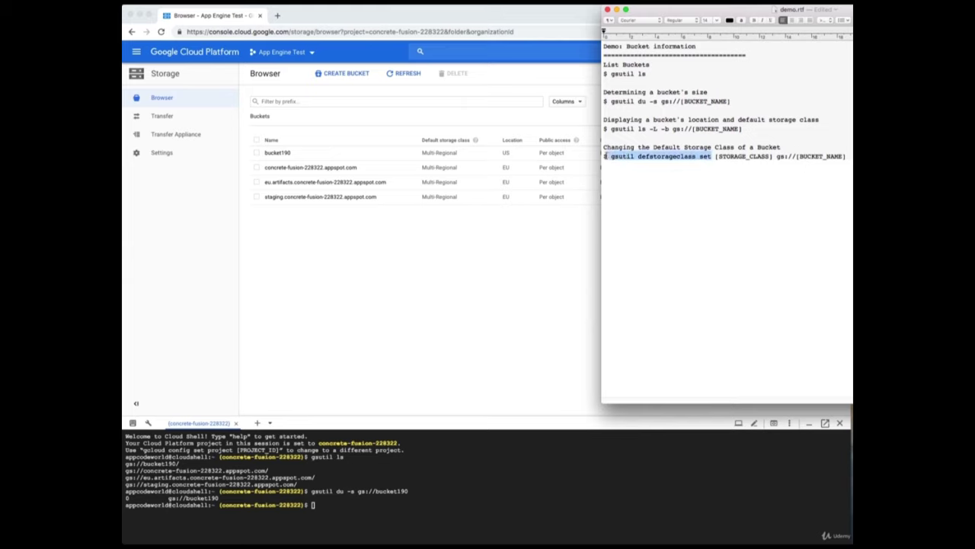
right_click(634, 158)
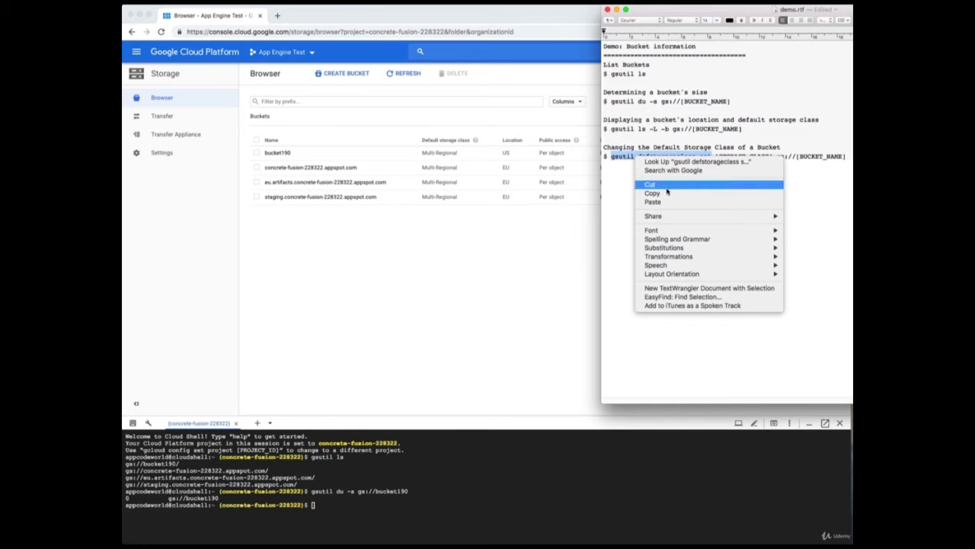
click(652, 193)
click(540, 516)
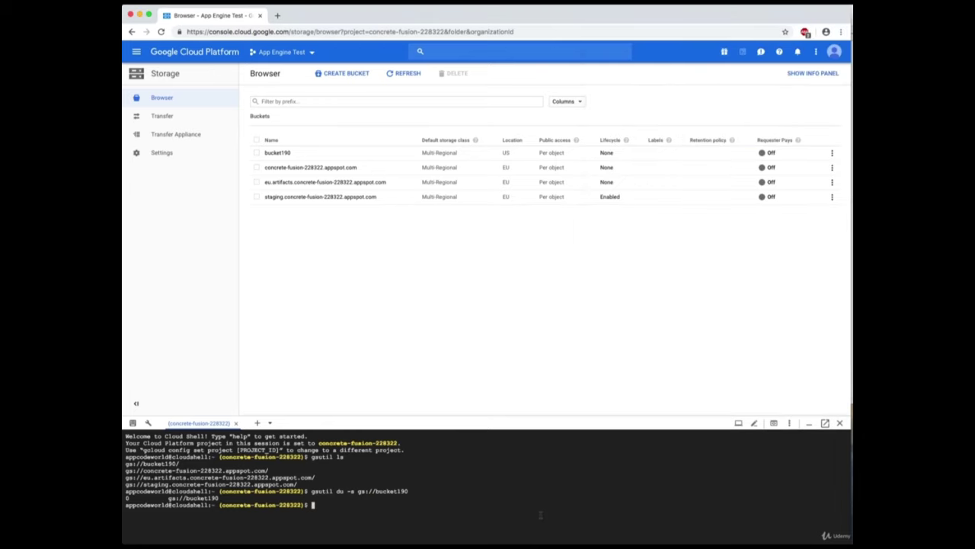
key(super+v)
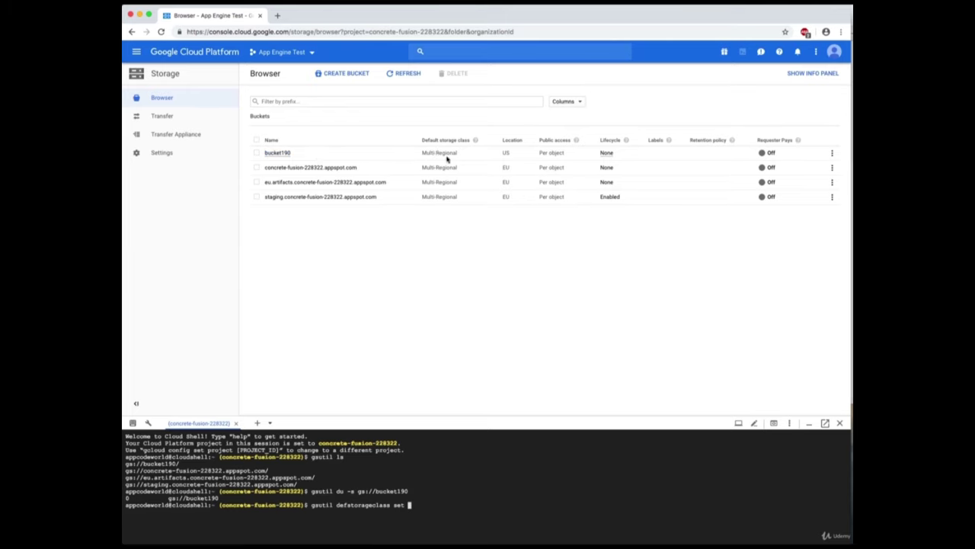
click(451, 503)
text(Coldline gs://bucket190)
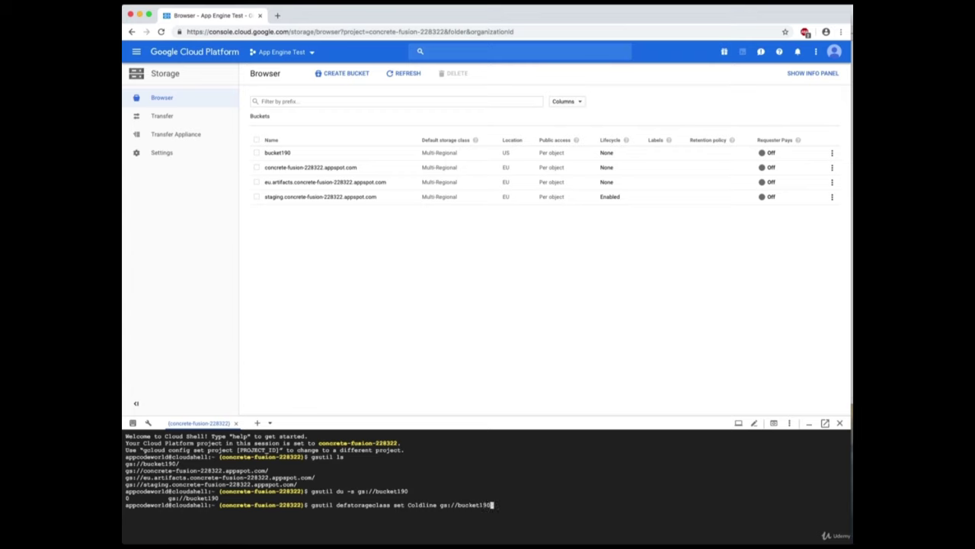
key(Return)
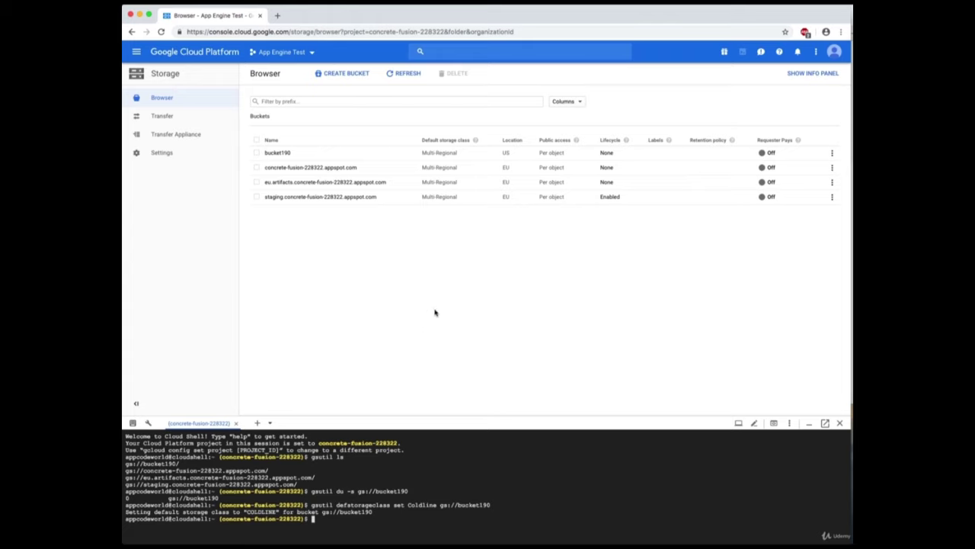
Refresh the bucket list to confirm bucket190 shows Coldline, then start a new bucket.
click(408, 75)
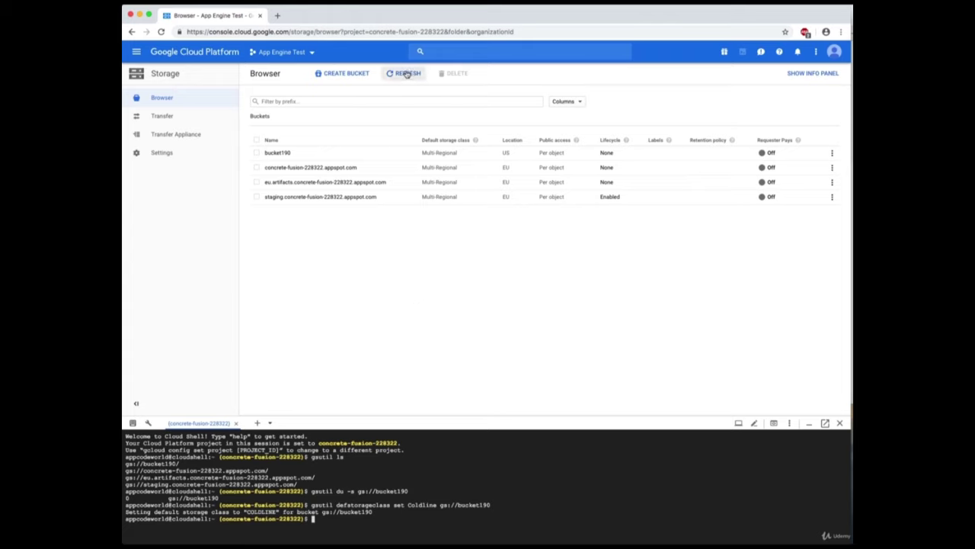
click(407, 74)
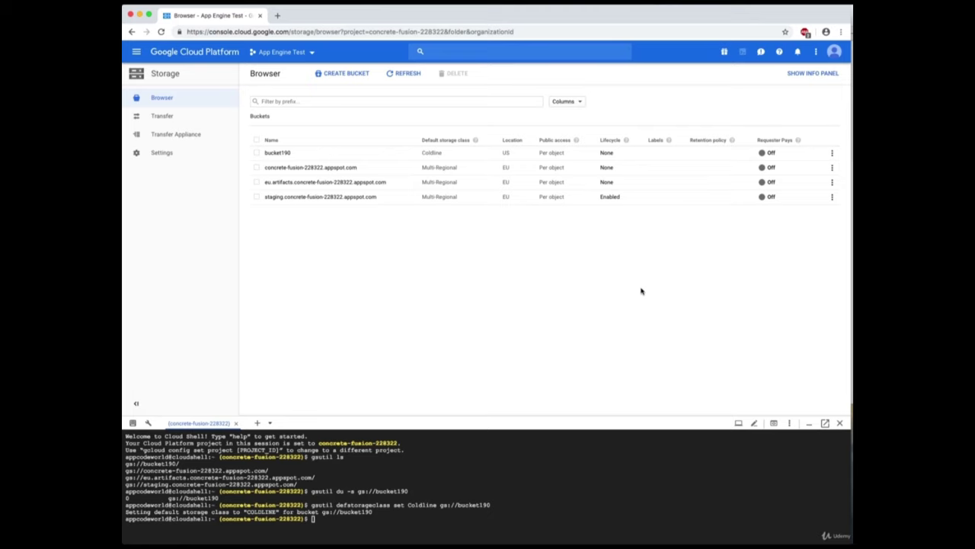
click(346, 73)
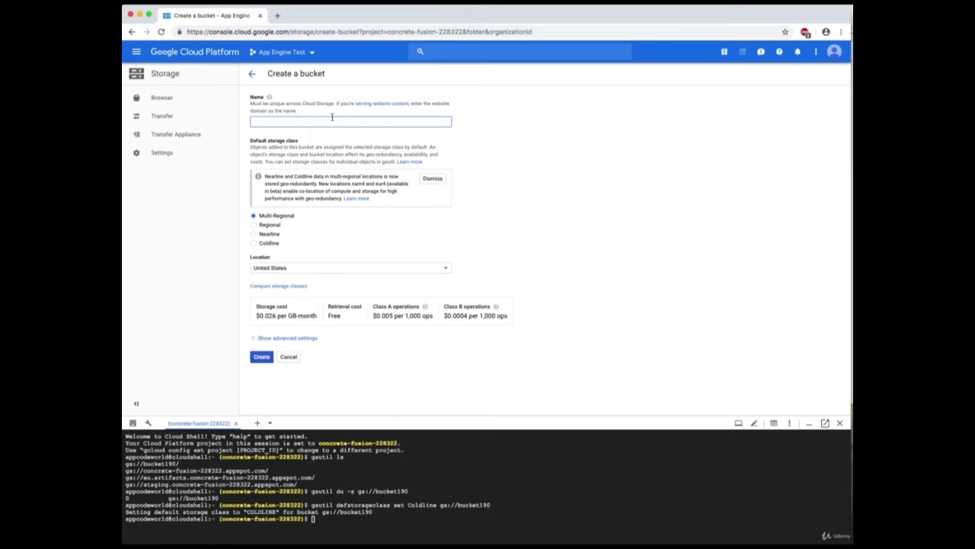
Create bucket191 with default Multi-Regional US settings and return to the five-bucket list.
text(bucket191)
click(262, 357)
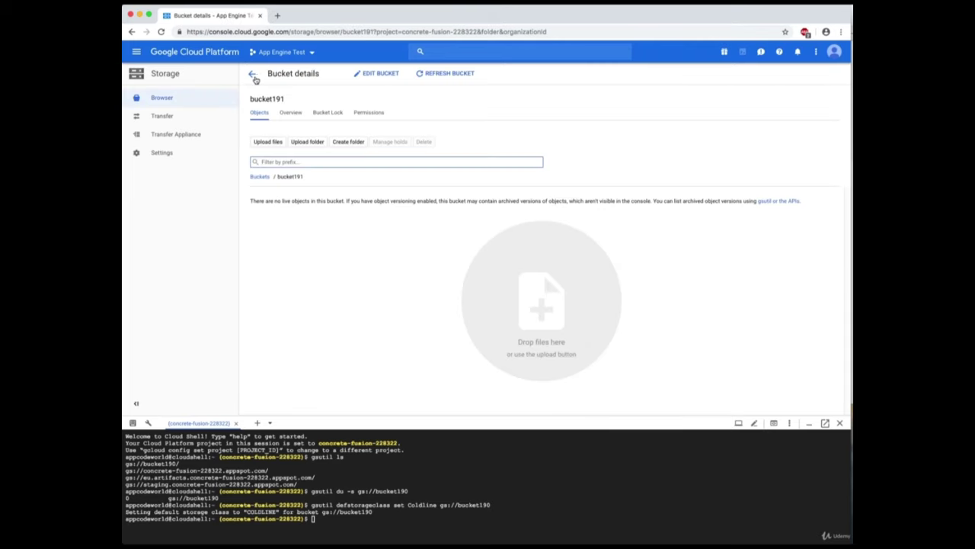
click(251, 79)
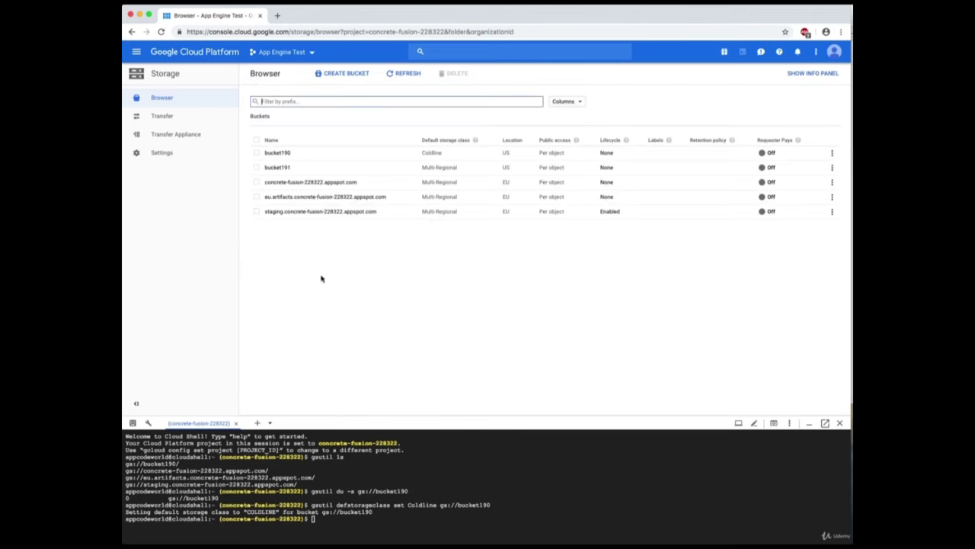
Open bucket191 and upload cat1.jpg from the local demo folder.
click(281, 168)
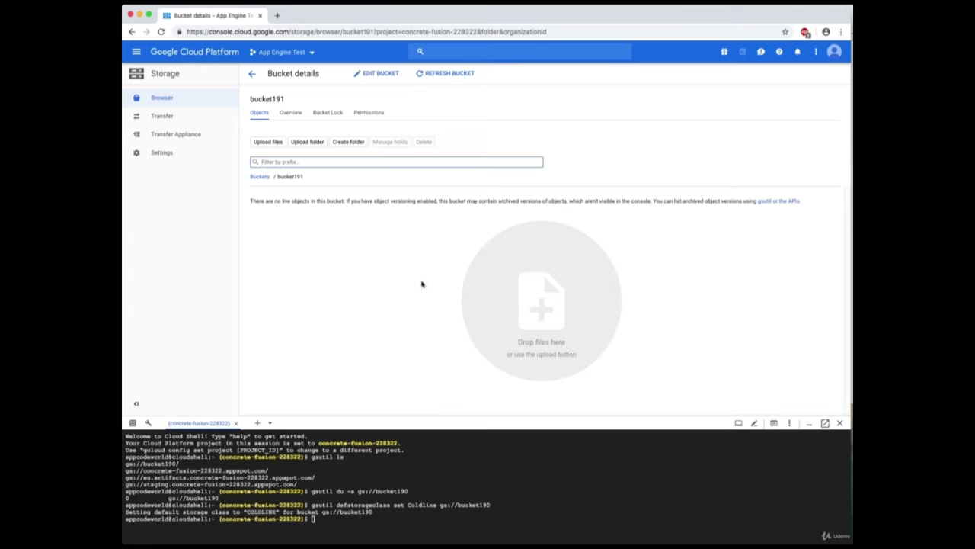
click(268, 143)
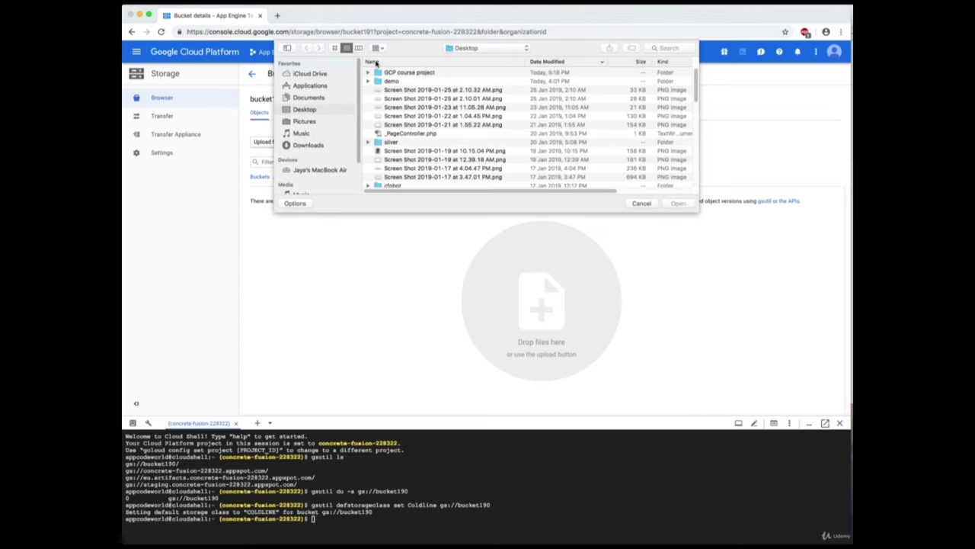
double_click(399, 82)
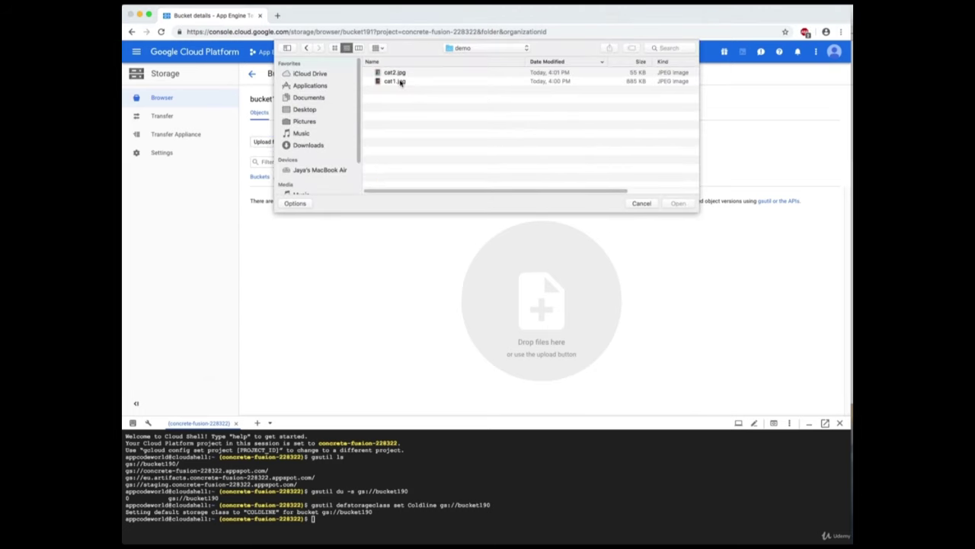
click(399, 82)
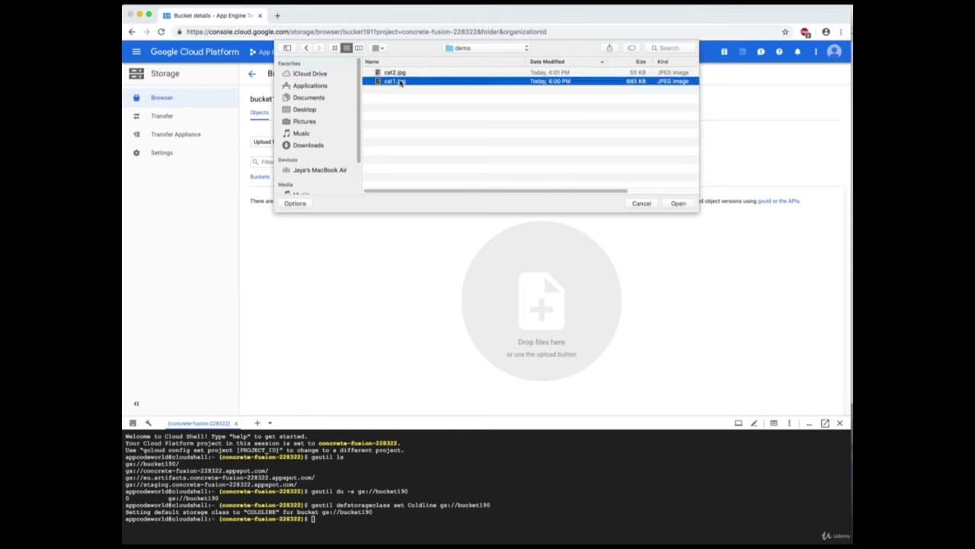
click(677, 203)
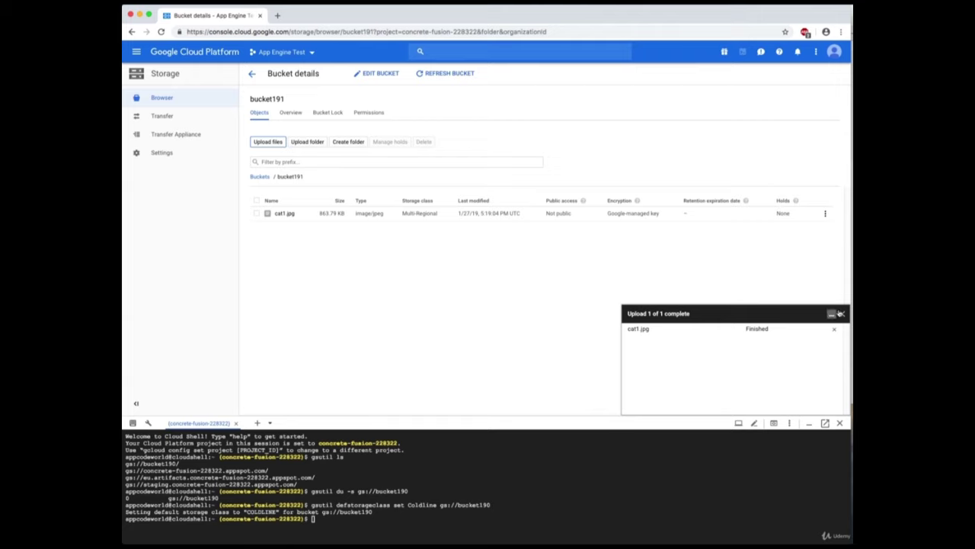
click(843, 315)
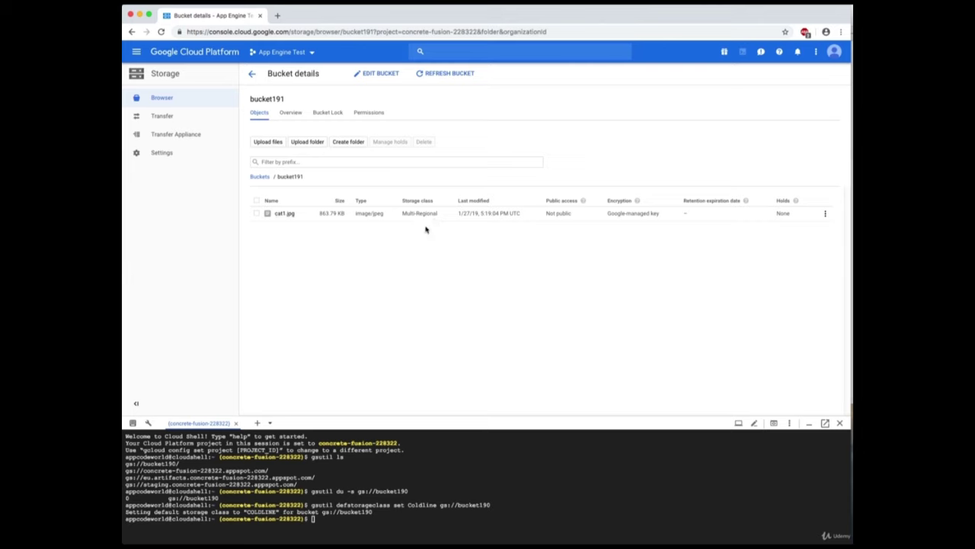
Return to the bucket list and launch nano on an empty buffer in Cloud Shell.
click(252, 74)
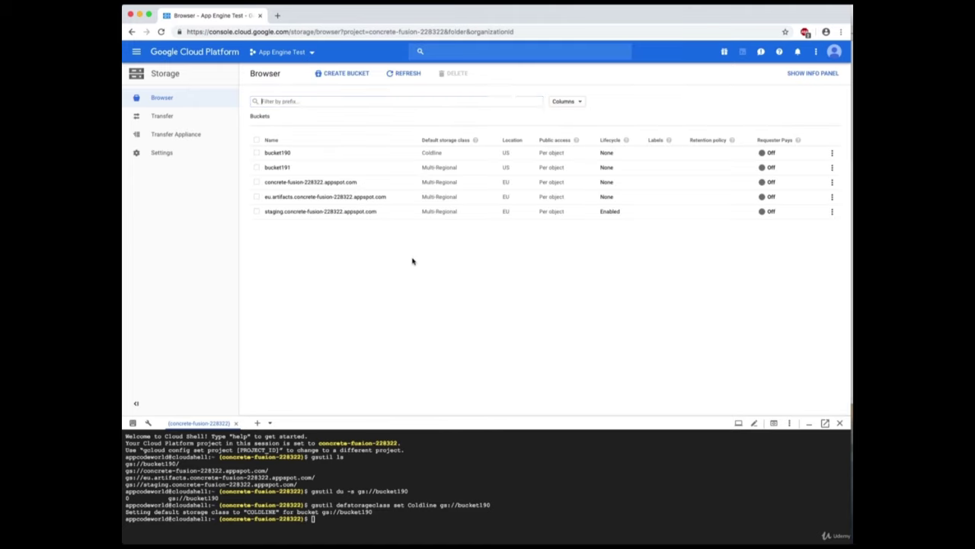
click(851, 202)
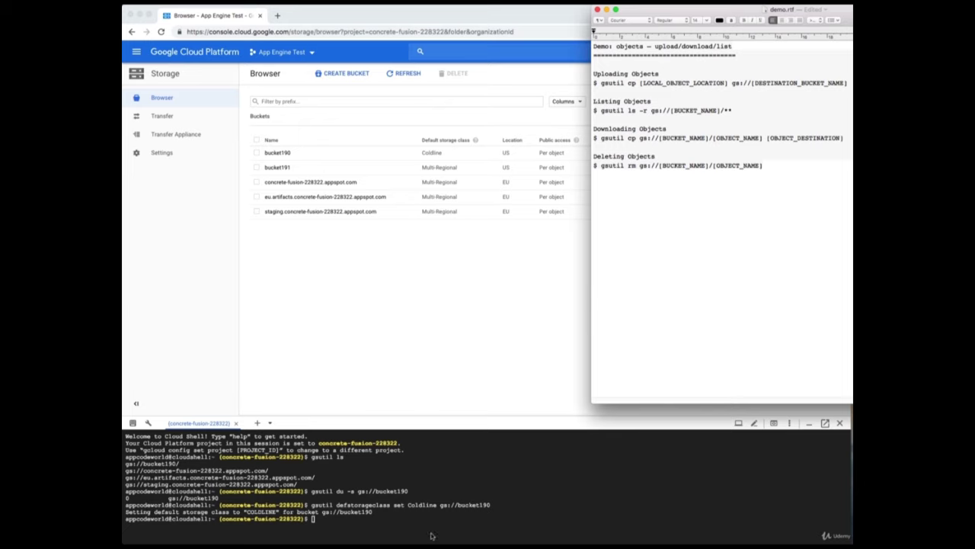
key(super+Tab)
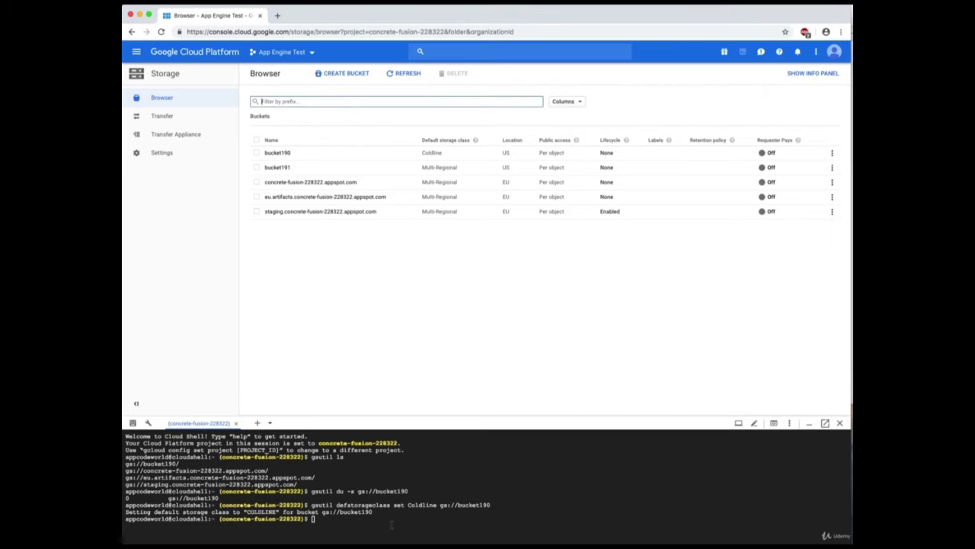
click(403, 522)
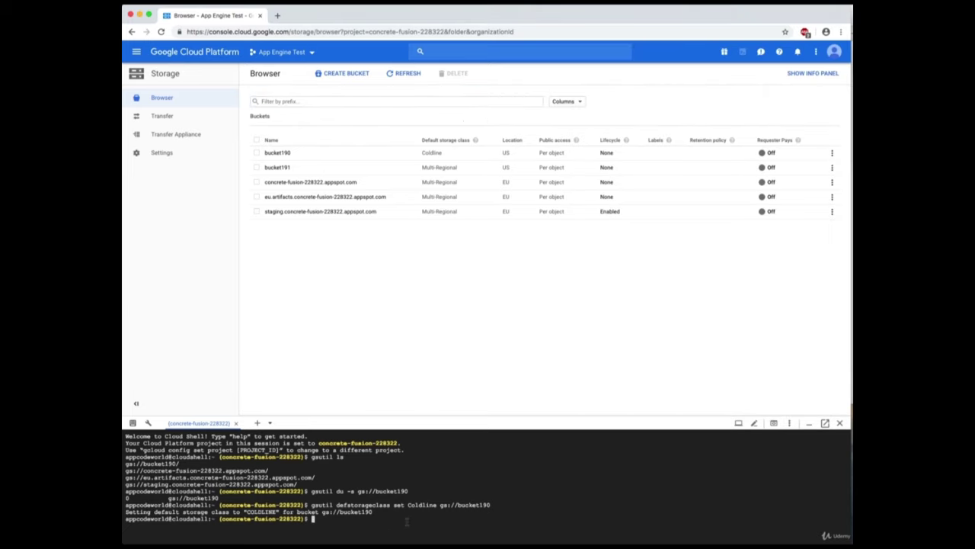
text(g)
text(ano)
key(Return)
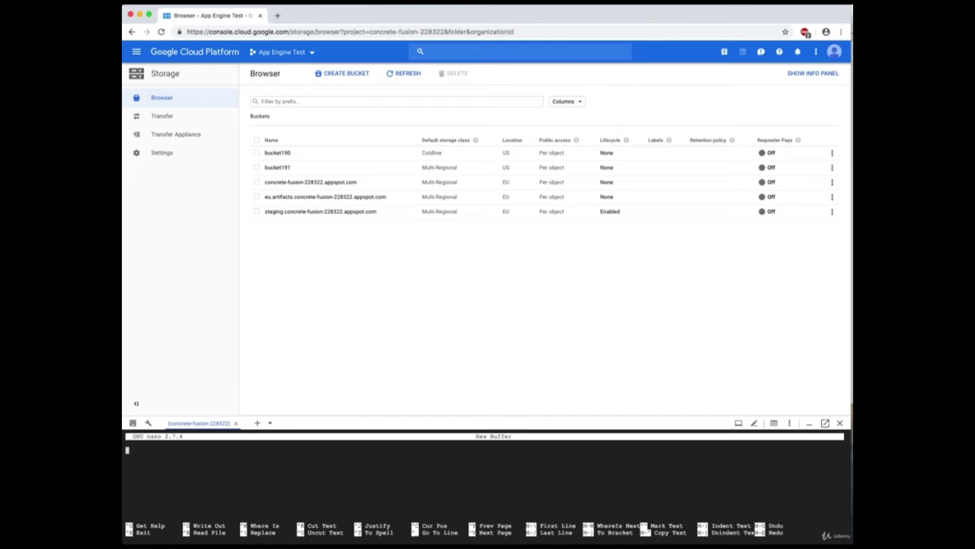
Save the text 'test' as testfile.txt in nano, exit, and run ls to see it listed.
text(test)
key(ctrl+o)
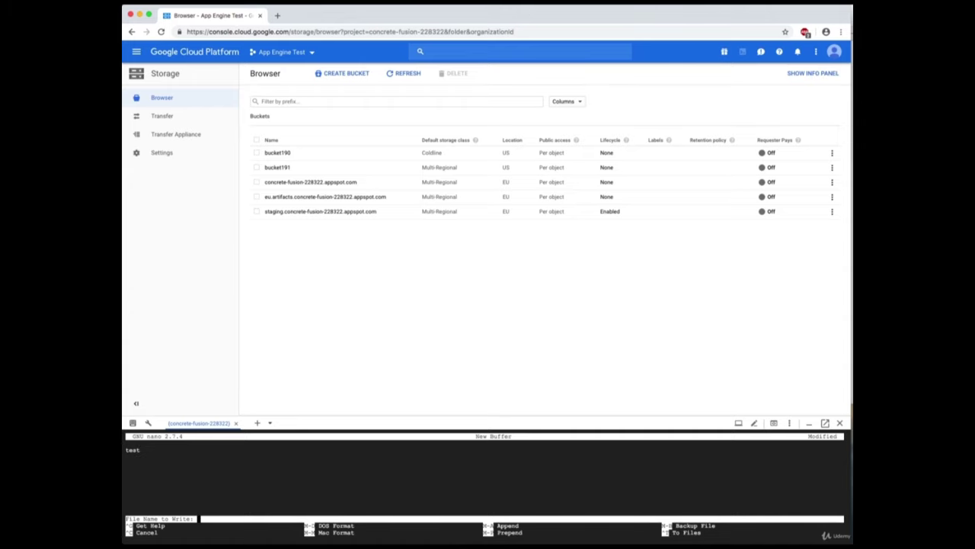
text(testfile.txt)
key(Return)
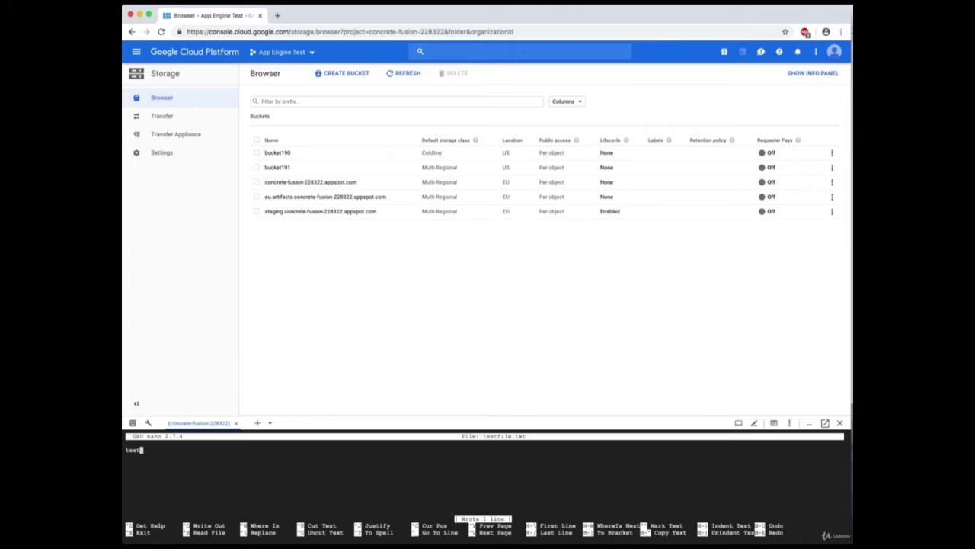
key(ctrl+x)
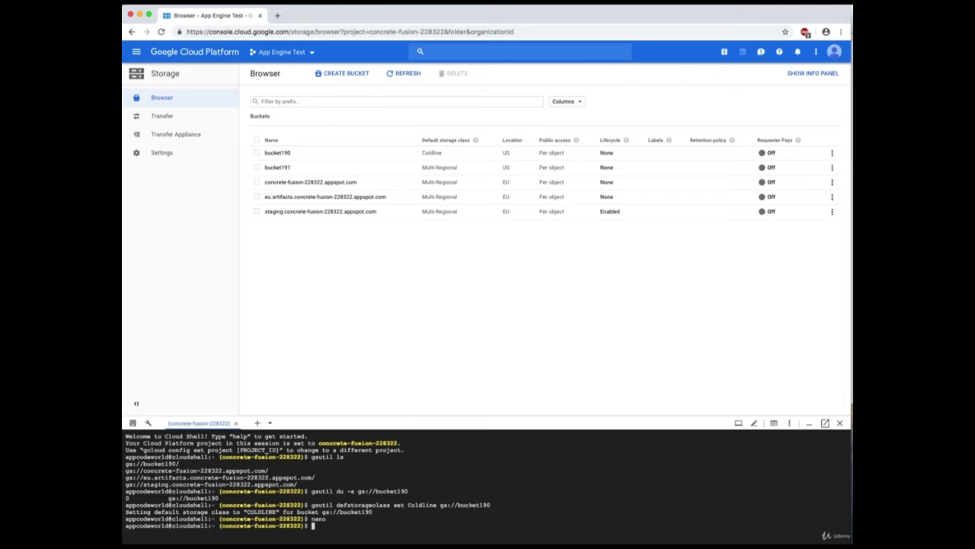
text(ls)
key(Return)
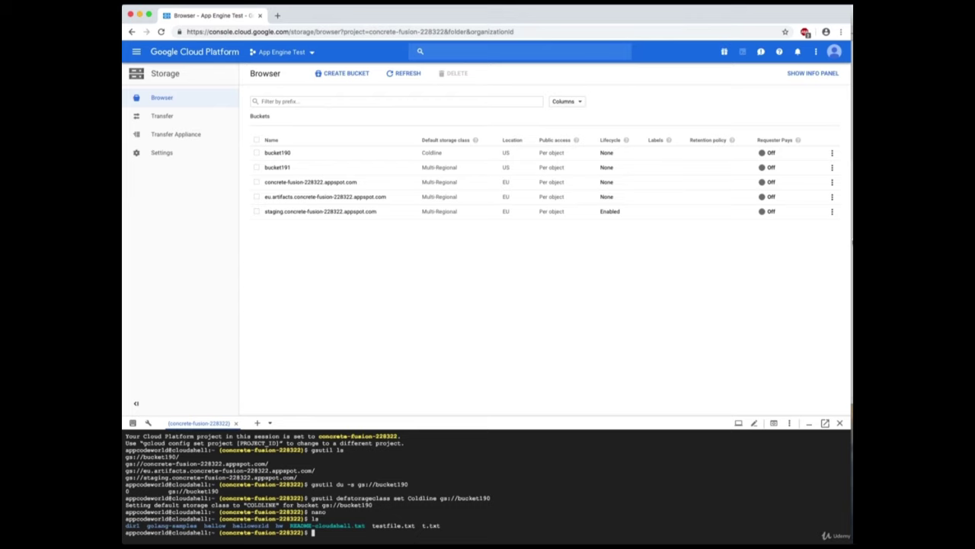
Run 'gsutil cp testfile.txt gs://bucket191' in Cloud Shell, using 'gsutil cp' copied from the notes.
click(852, 241)
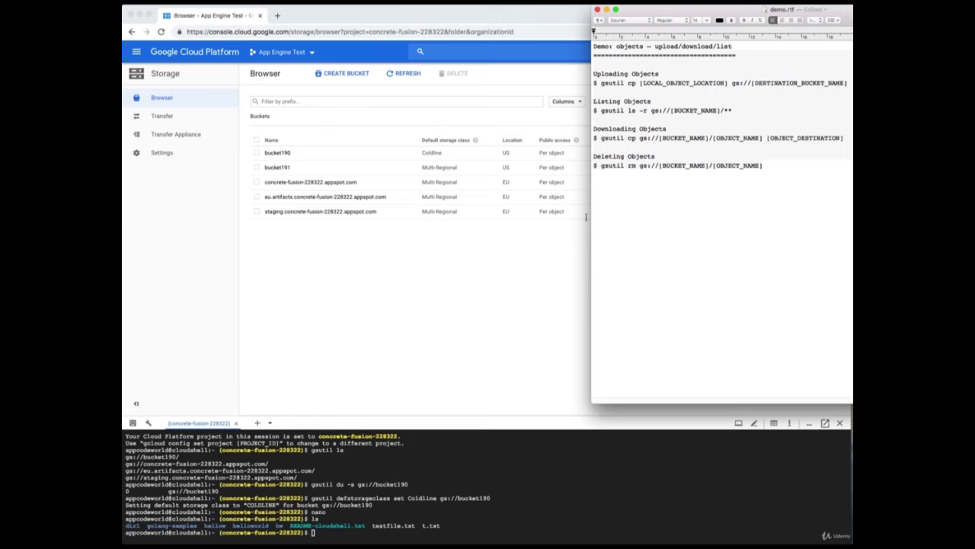
drag(635, 83, 600, 80)
right_click(600, 81)
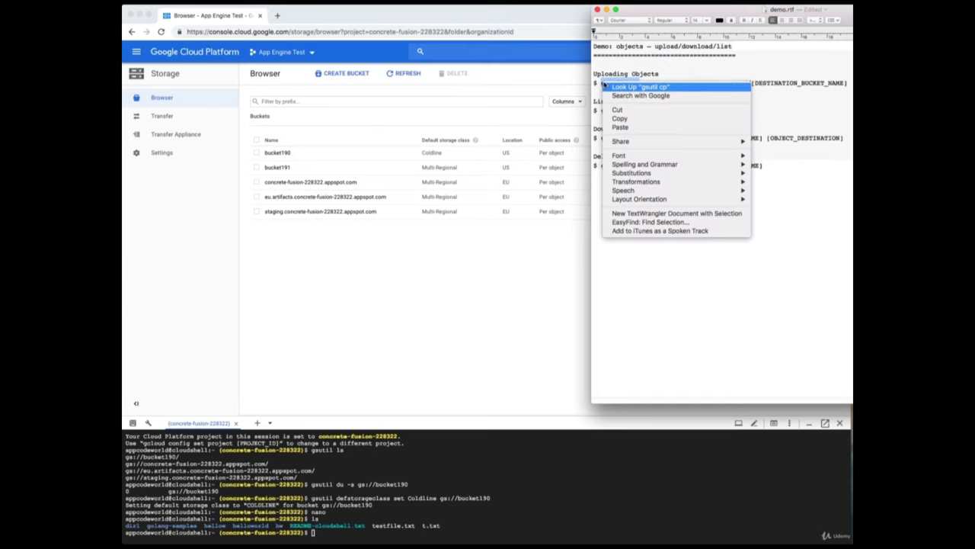
click(631, 119)
click(573, 516)
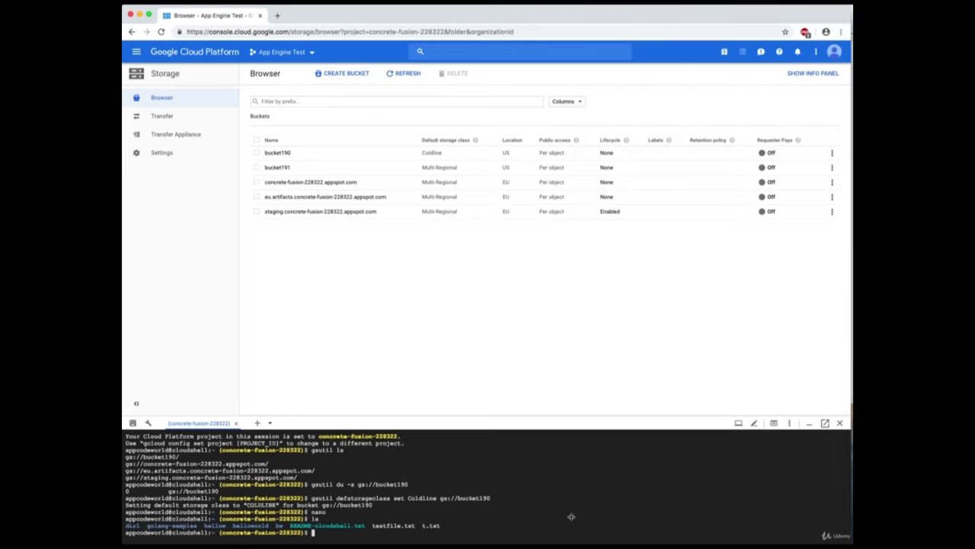
key(super+v)
text(testfile.txt gs://)
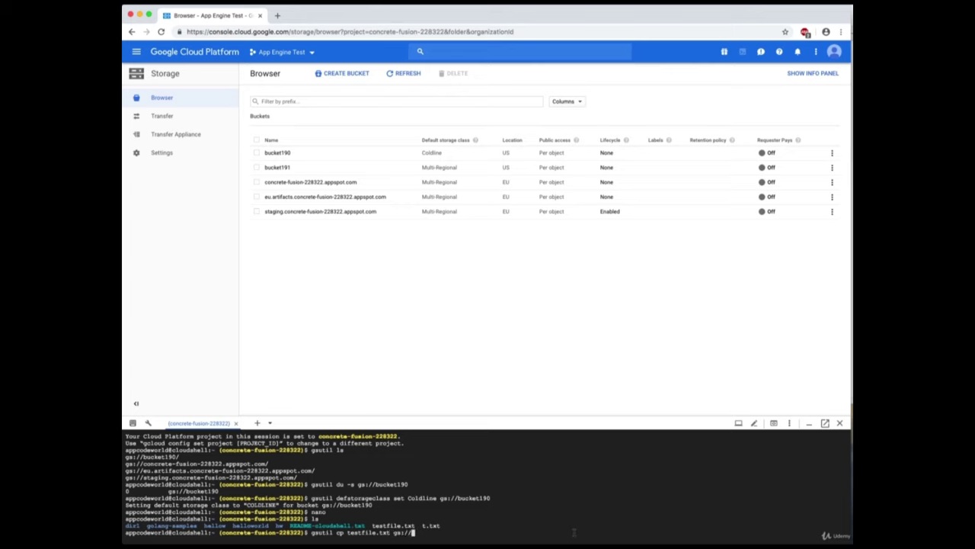
text(bucket191)
key(Return)
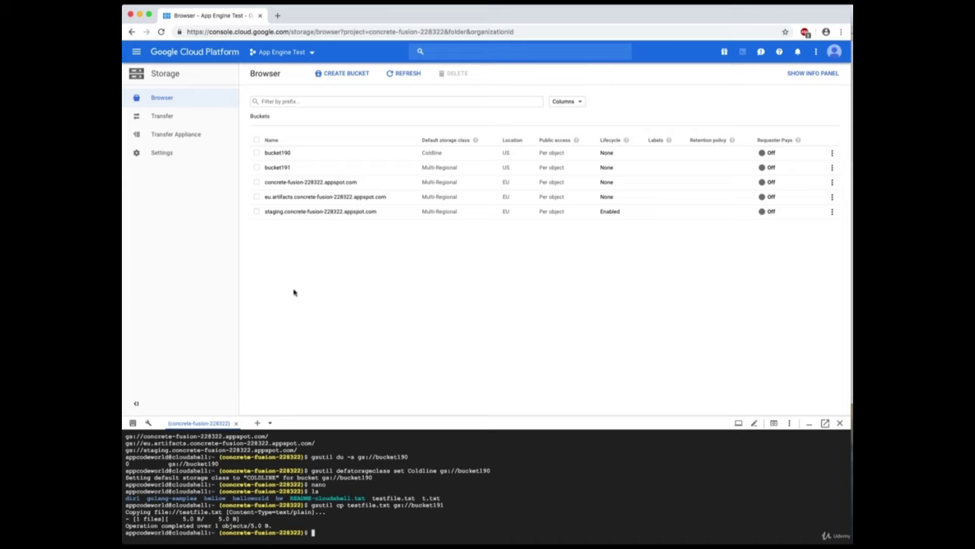
Open bucket191 in the Storage browser to view its objects.
click(279, 167)
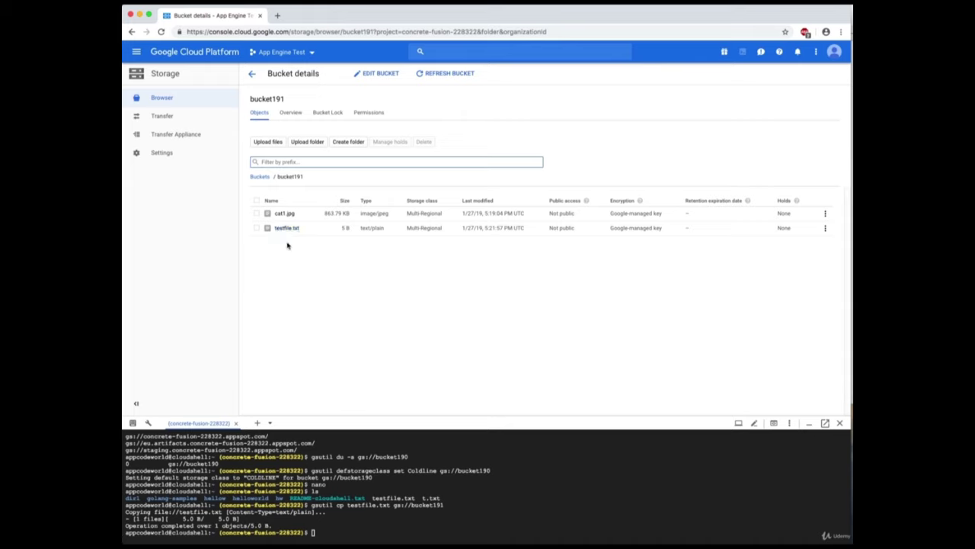
key(super+Tab)
click(684, 240)
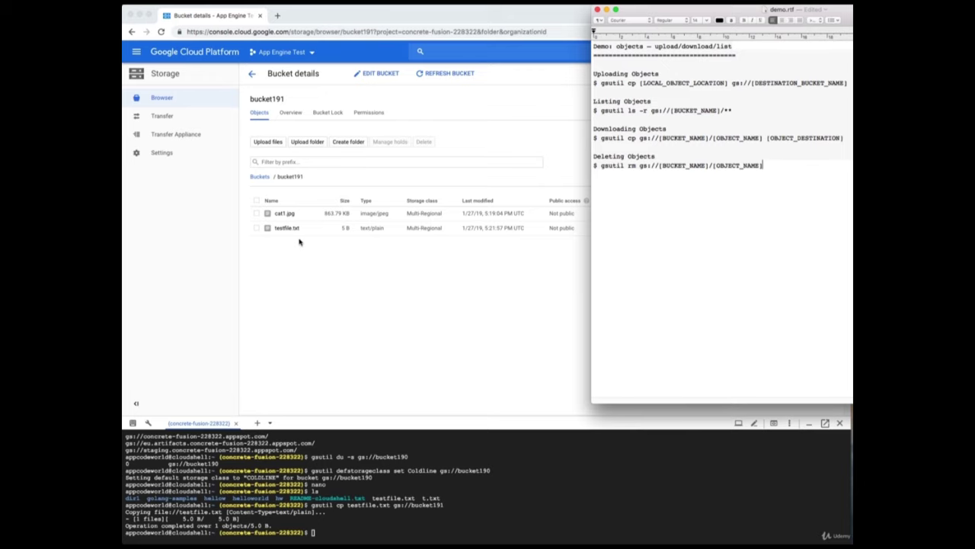
Clear the stray 'mkdir' text from the object filter and refocus the Cloud Shell terminal.
click(422, 529)
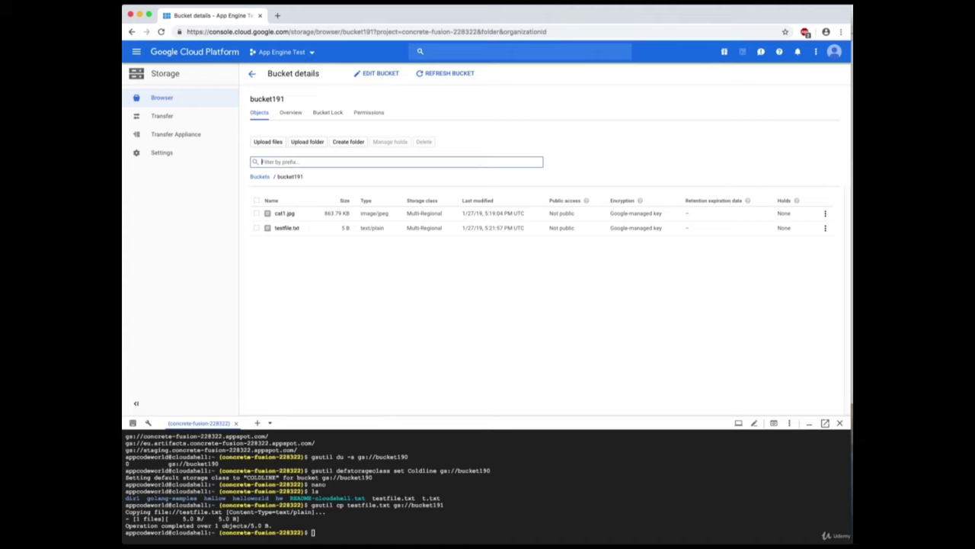
text(m)
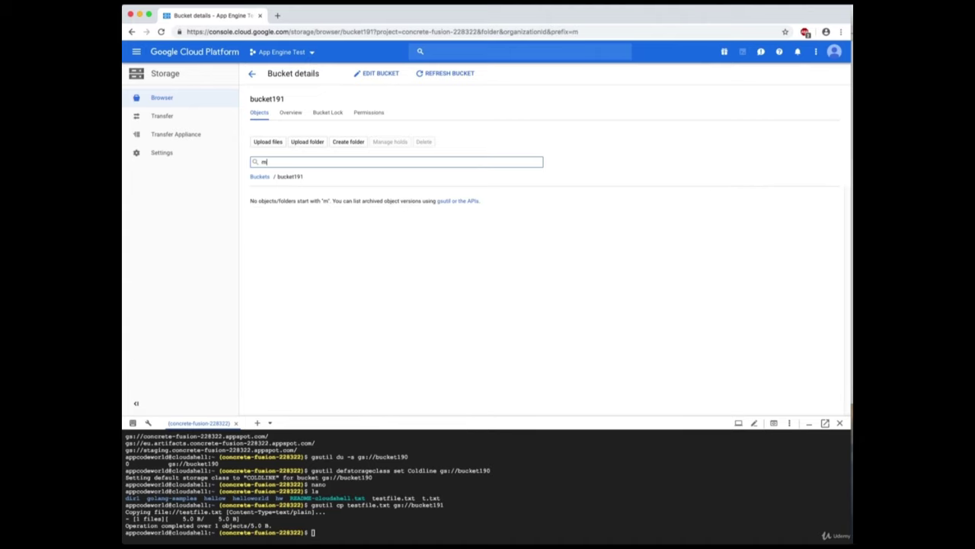
text(kdi)
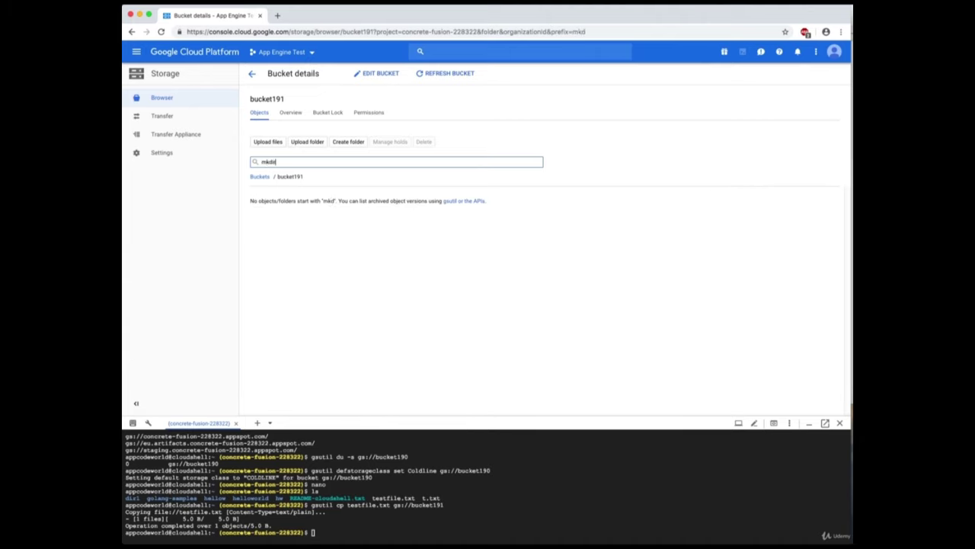
text(r)
key(BackSpace)
key(BackSpace)
key(BackSpace)
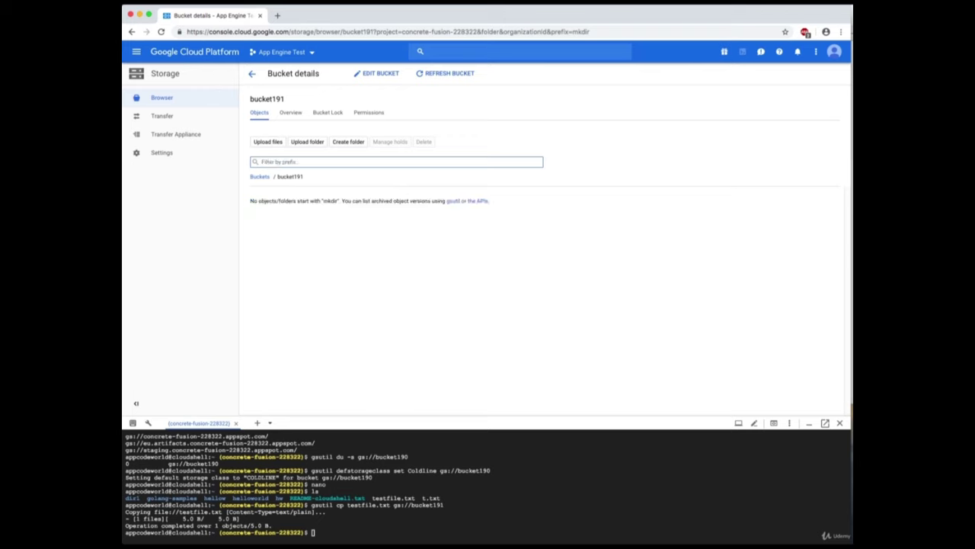
click(358, 538)
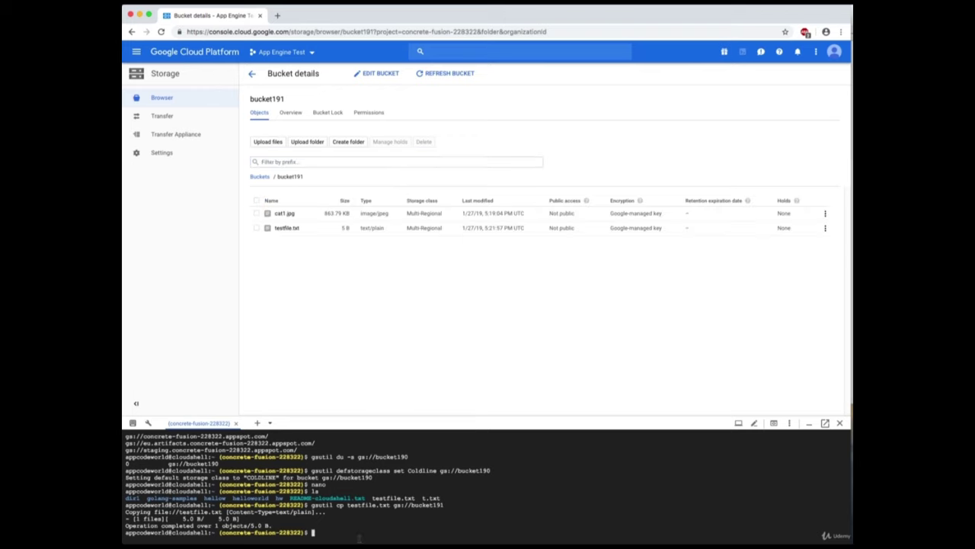
Run 'mkdir testdir' in Cloud Shell and confirm it with 'ls'.
text(mkdir testdir)
key(Return)
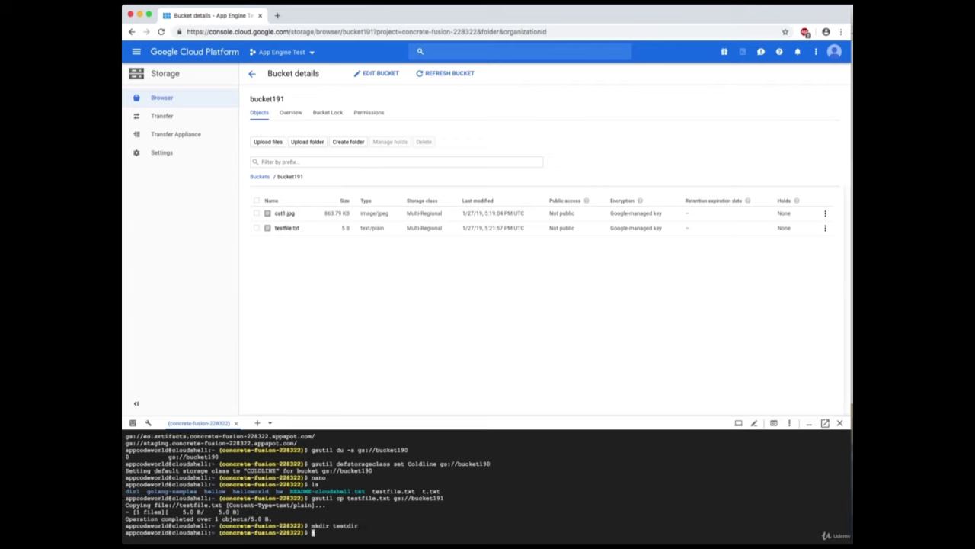
text(ls)
key(Return)
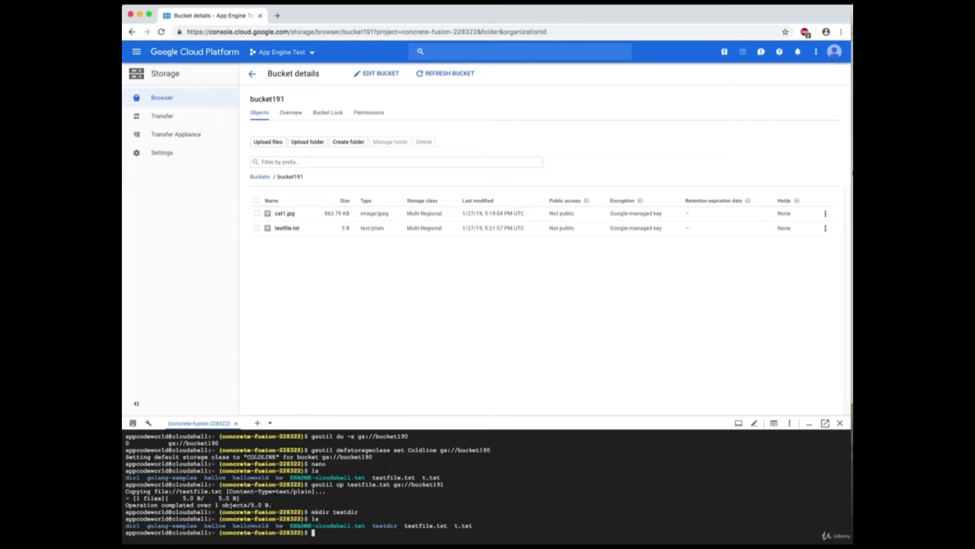
key(super+Tab)
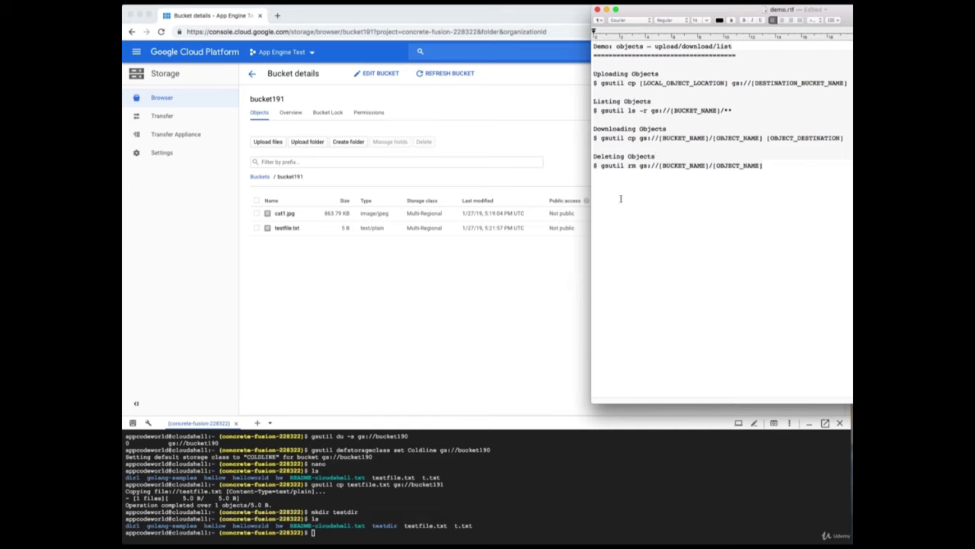
Download gs://bucket191/testfile.txt into ~/testdir with 'gsutil cp'.
drag(602, 137, 640, 141)
triple_click(639, 139)
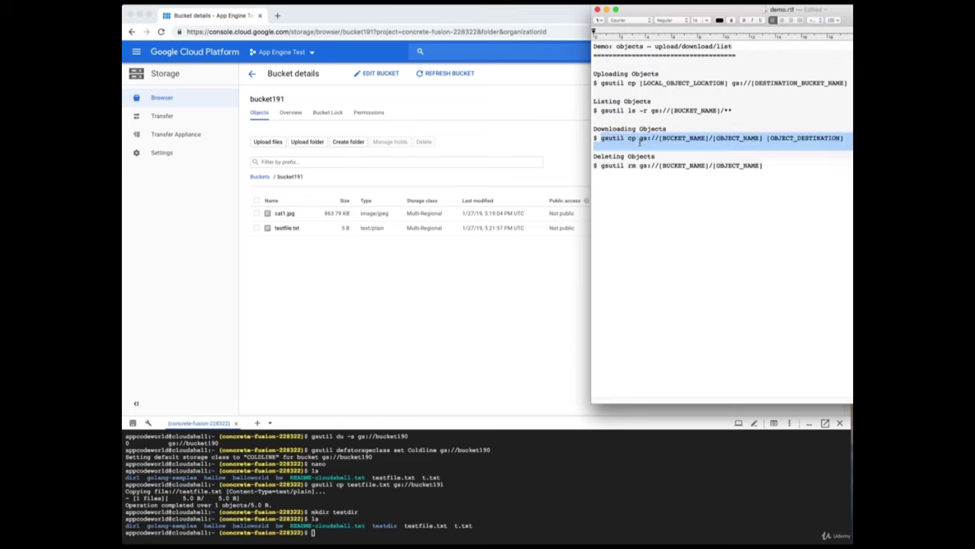
click(639, 139)
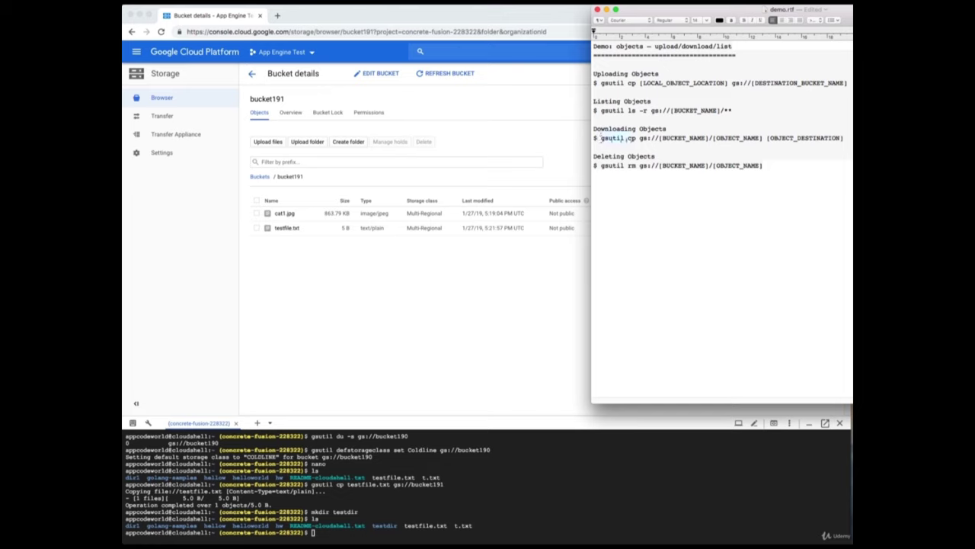
drag(600, 139, 639, 140)
right_click(637, 140)
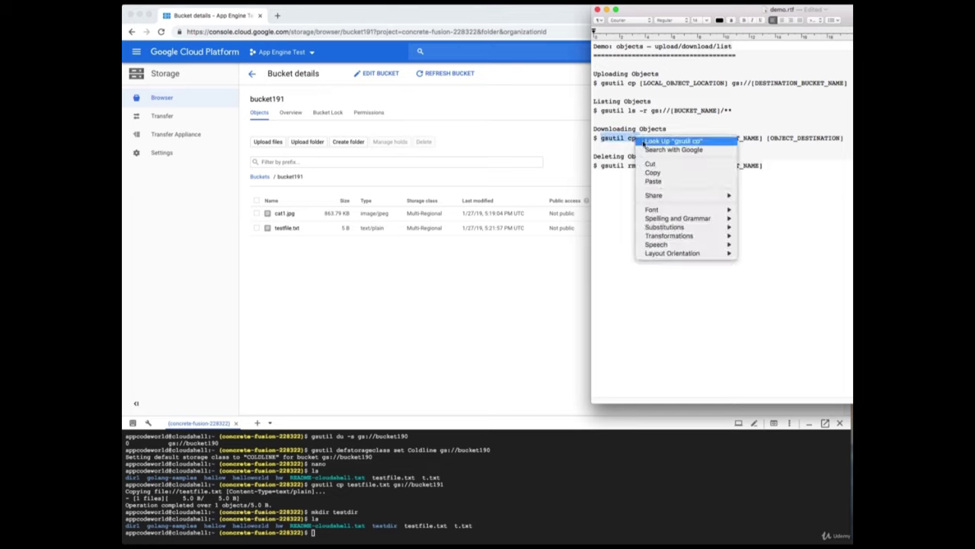
click(659, 174)
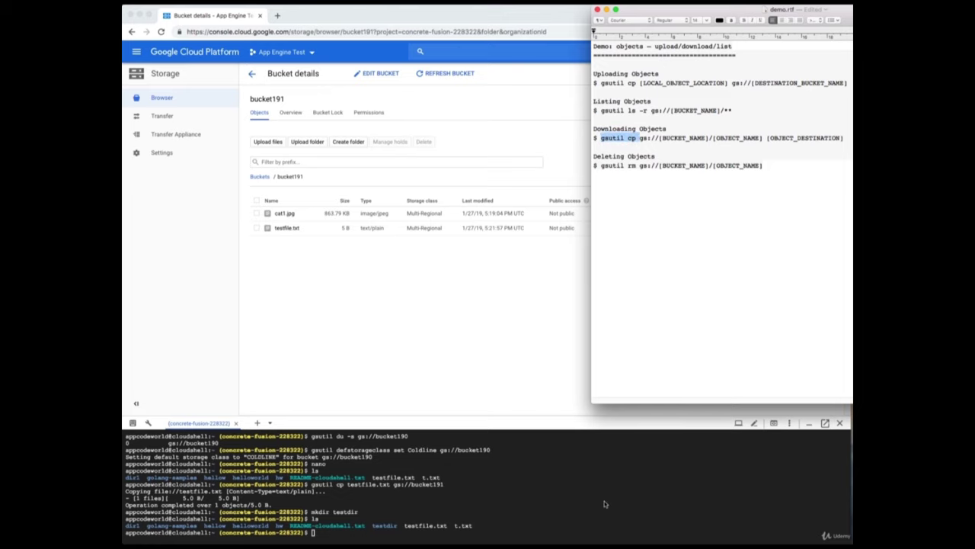
click(540, 530)
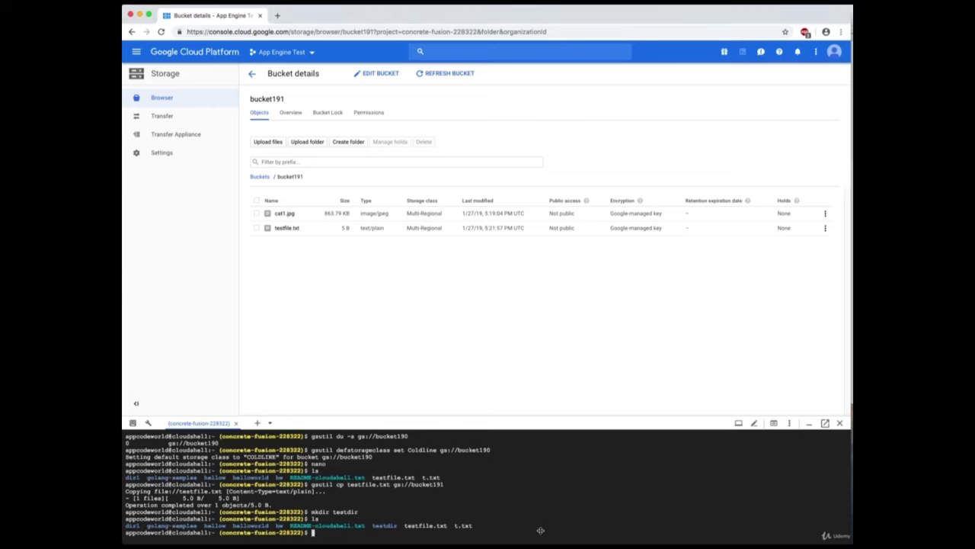
key(super+v)
text(gs://bucket191/test)
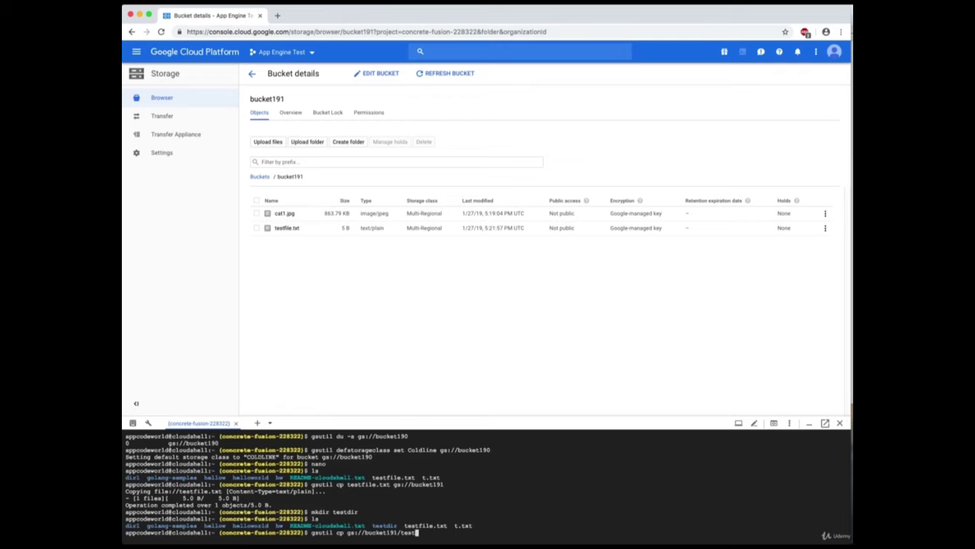
text(file.)
text(txt)
text(t ~)
text(/)
text(tes)
text(t)
text(dir)
key(Return)
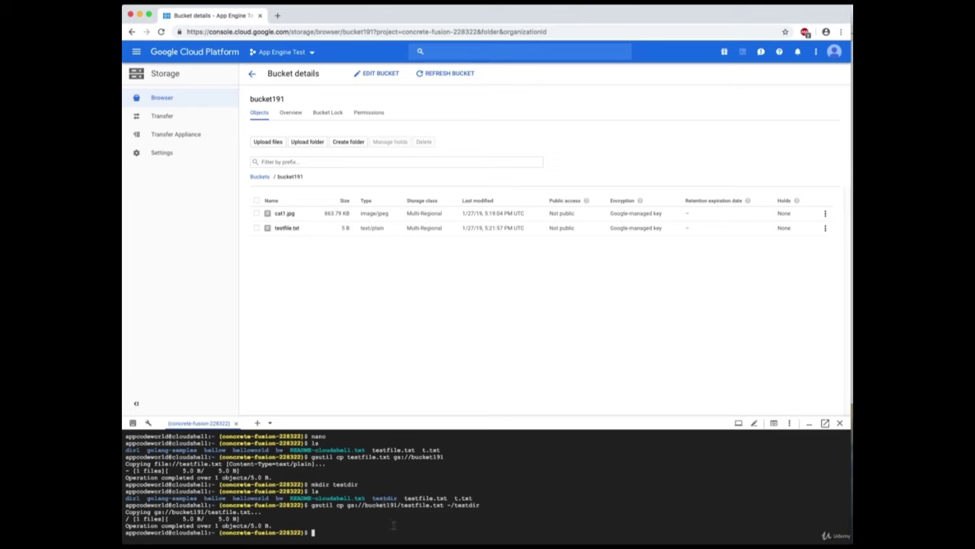
Change into testdir and list it to confirm testfile.txt arrived.
text(cd testdir)
key(Return)
text(l)
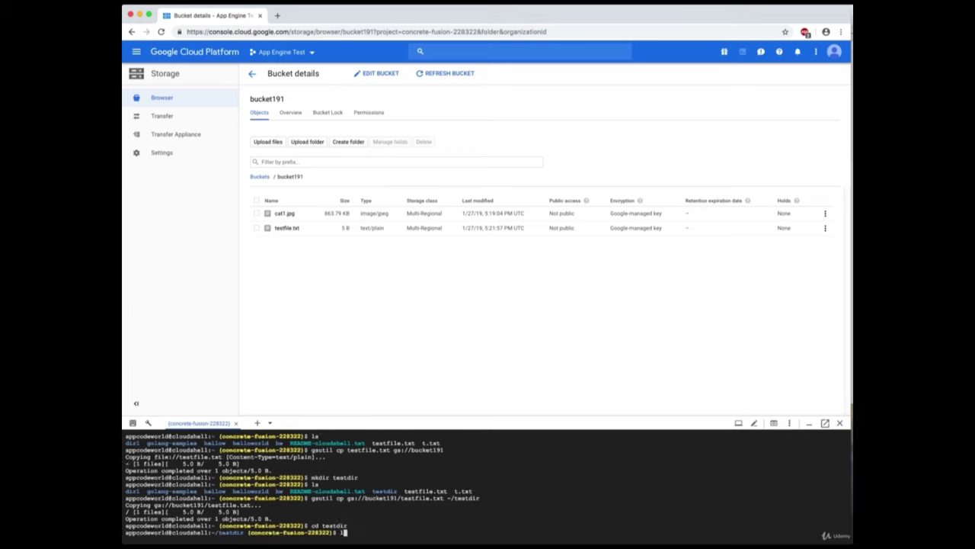
text(s)
key(Return)
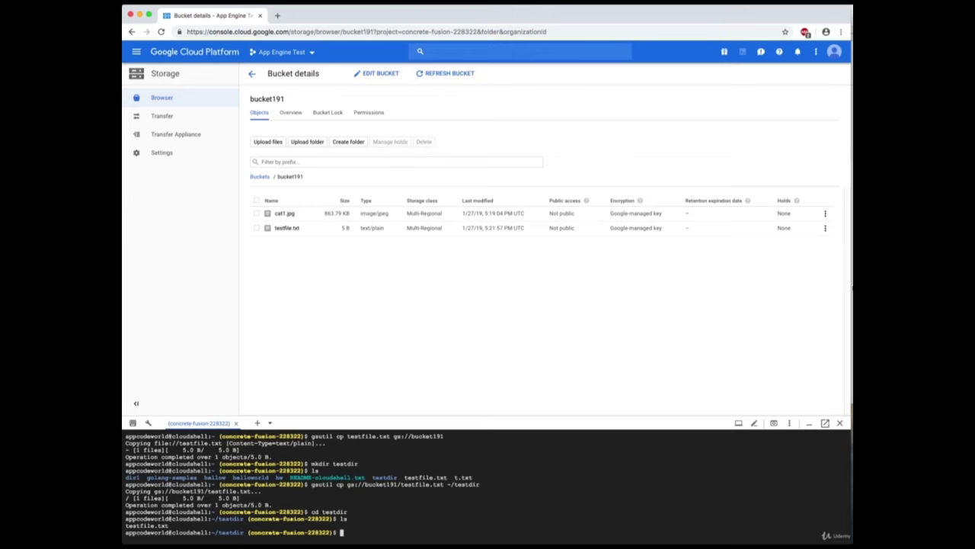
key(super+Tab)
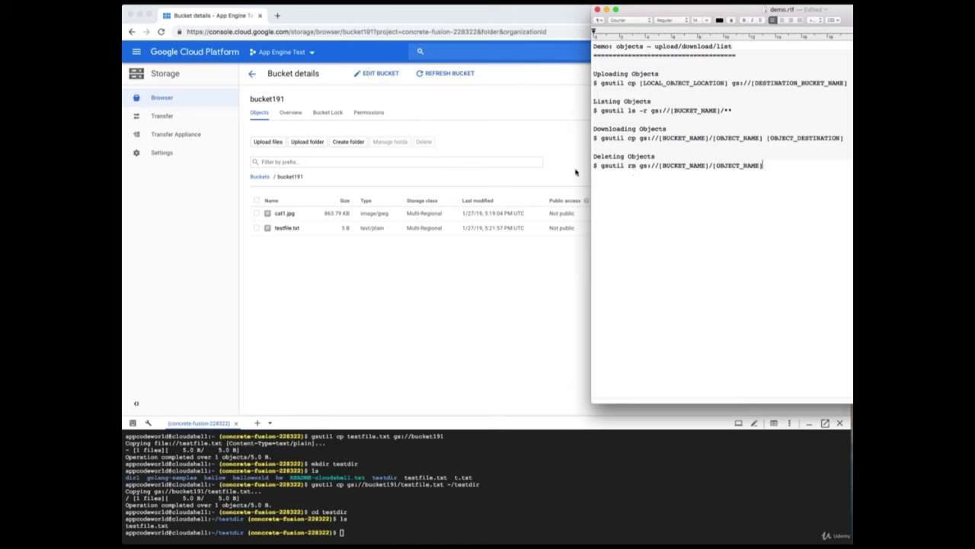
Run 'gsutil rm gs://bucket191/testfile.txt' in Cloud Shell.
drag(602, 166, 637, 166)
right_click(636, 165)
click(650, 200)
click(434, 320)
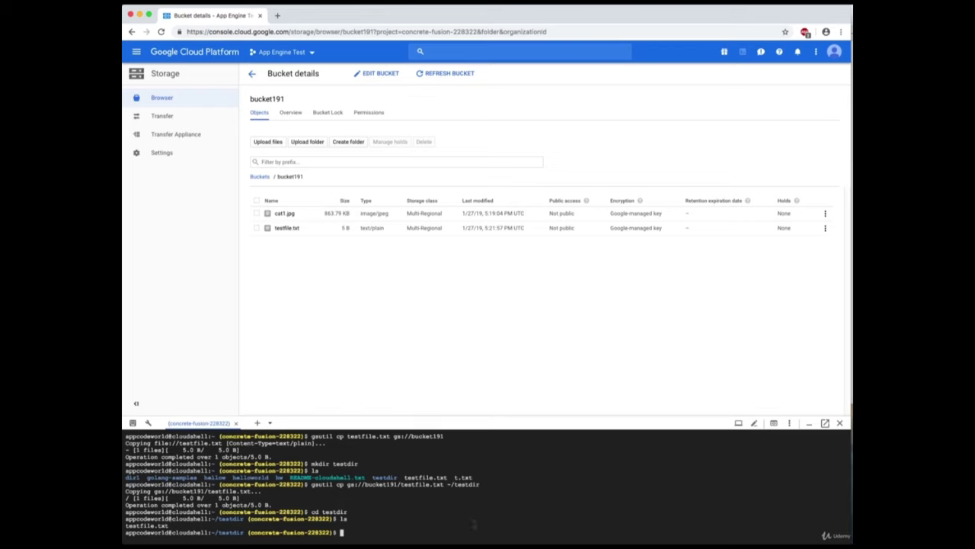
text(gsutil rm)
key(super+Tab)
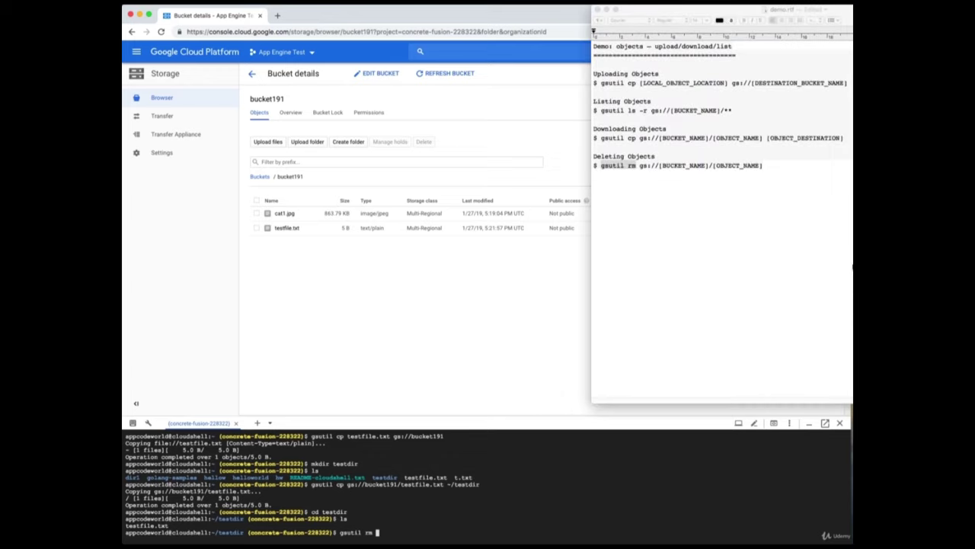
key(super+Tab)
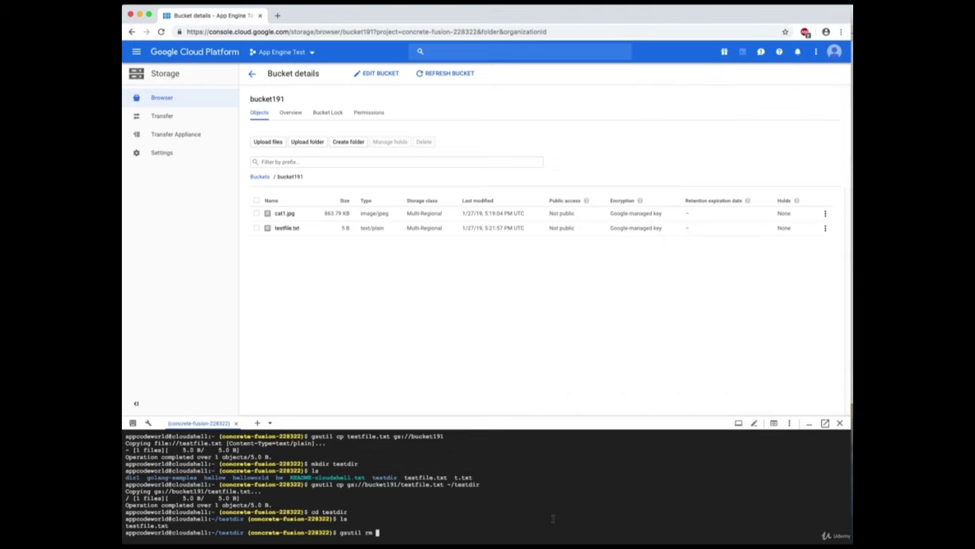
text(gs://bucket191/testfile.txt)
key(Return)
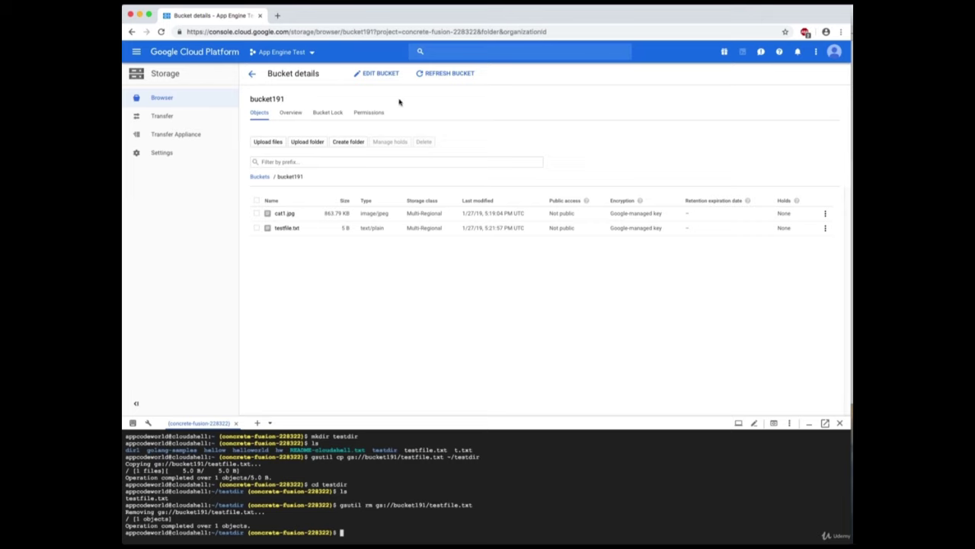
Refresh and reopen bucket191 to see only cat1.jpg, then return to the bucket list.
click(447, 74)
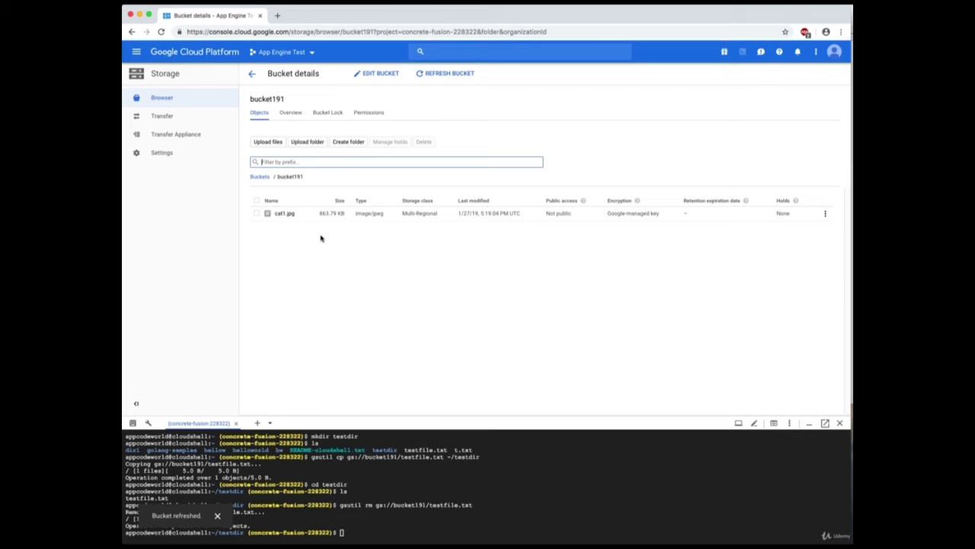
click(547, 3)
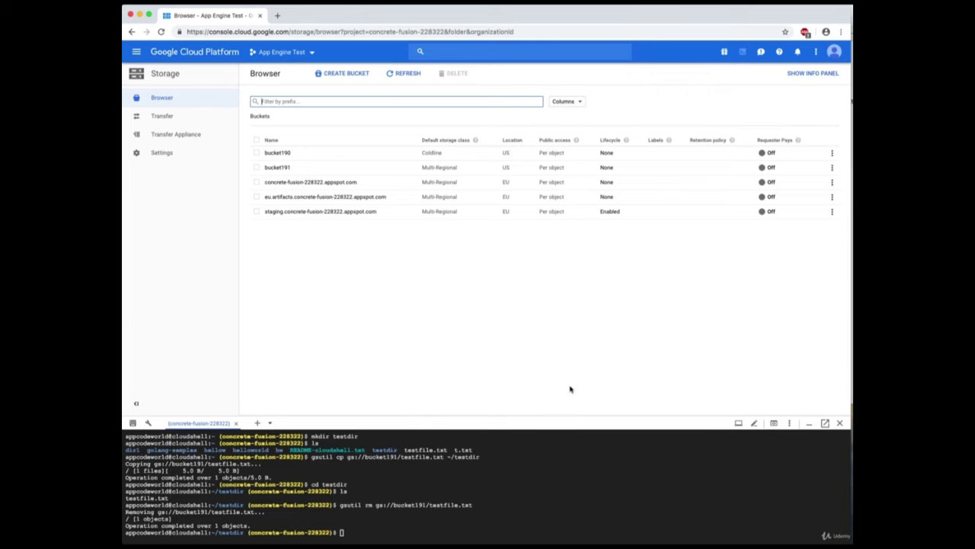
click(278, 168)
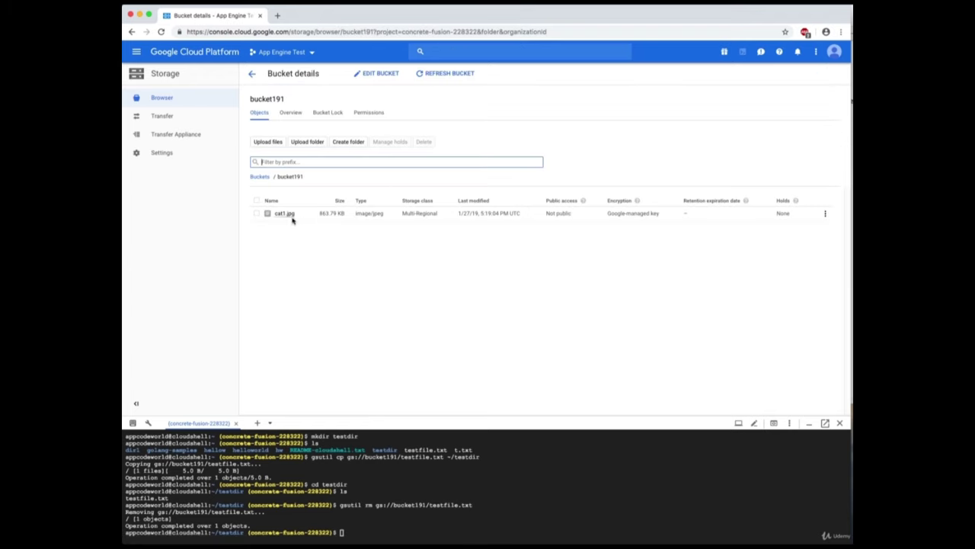
click(251, 74)
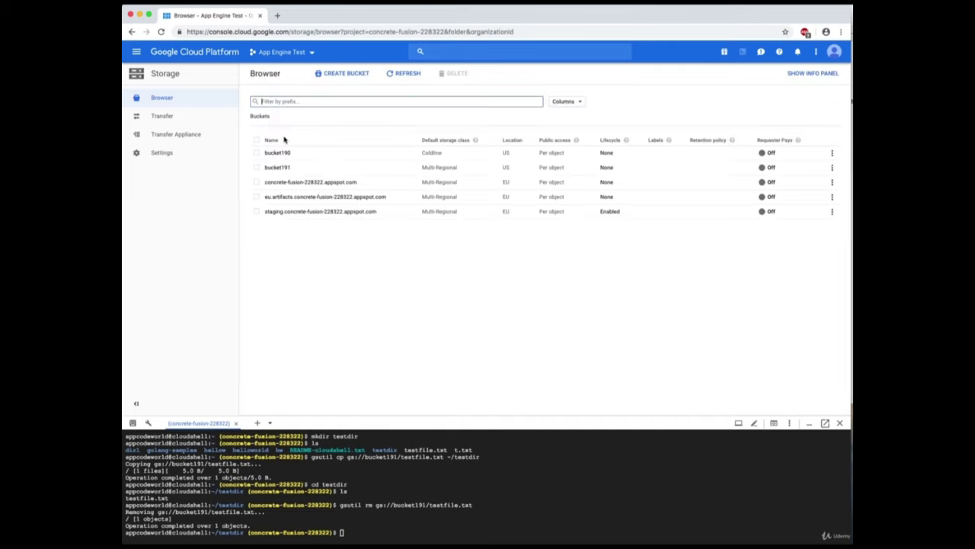
click(852, 172)
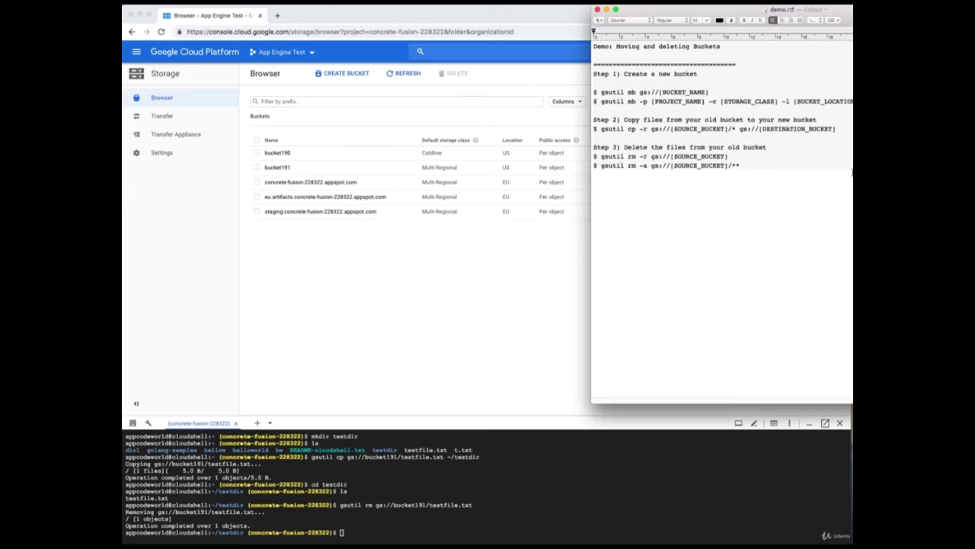
Run 'gsutil mb gs://bucket192' in Cloud Shell.
drag(762, 9, 670, 11)
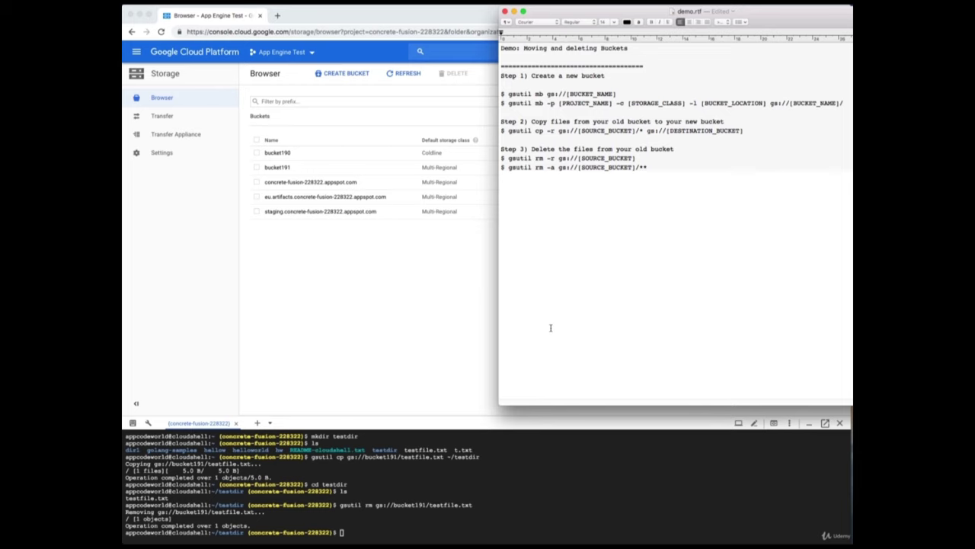
click(470, 530)
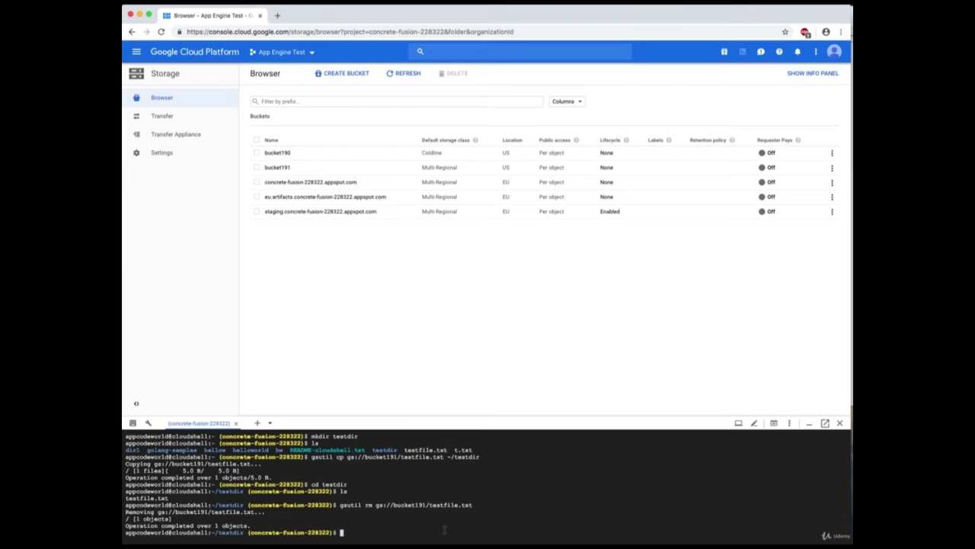
text(gsutil mb gs:)
text(//bucket192)
key(Return)
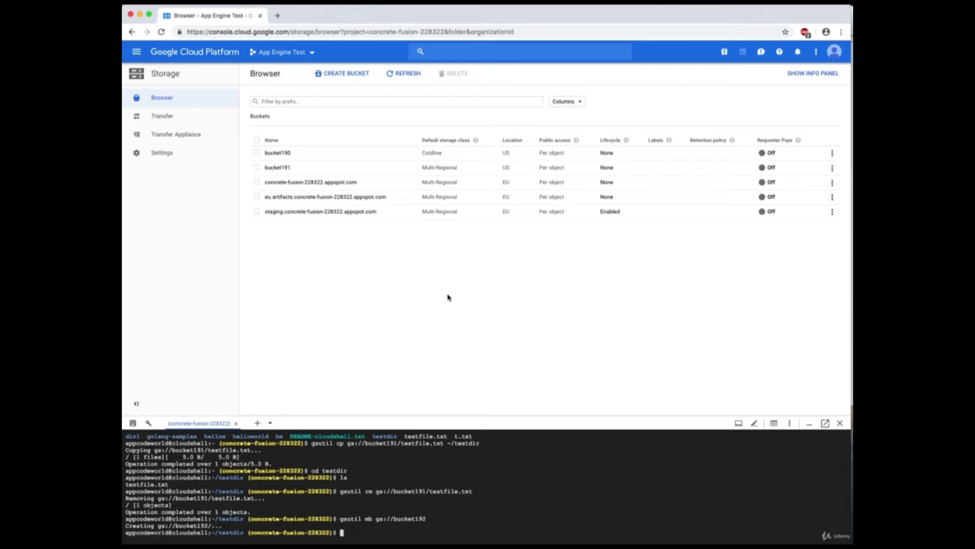
Refresh the Storage browser so bucket192 appears among the six buckets.
click(407, 76)
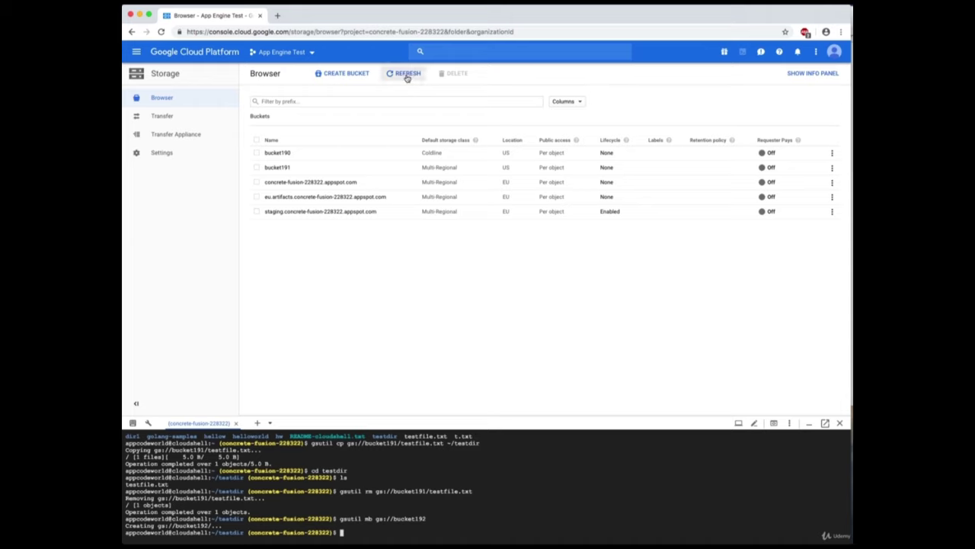
click(407, 76)
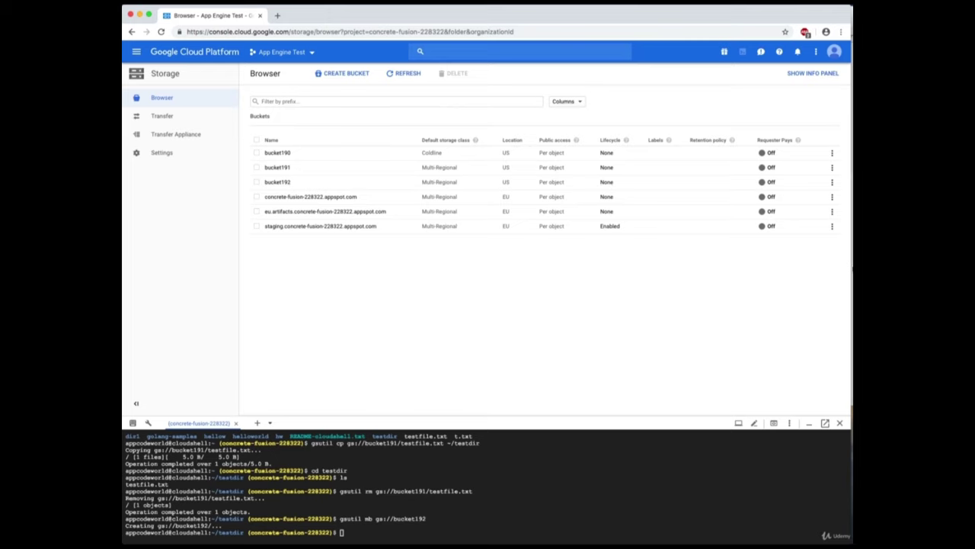
key(super+Tab)
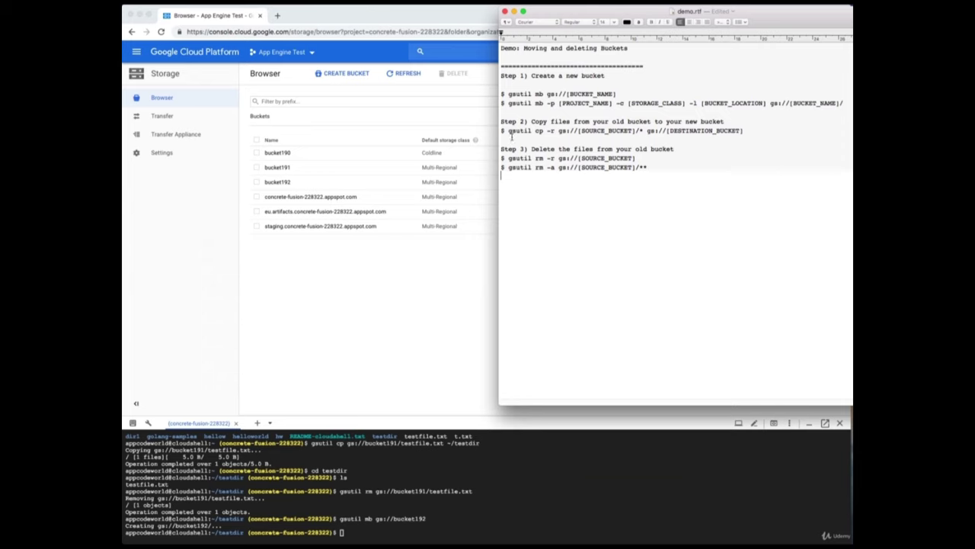
Paste 'gsutil cp -r' from the notes into Cloud Shell, erasing a duplicated paste.
drag(508, 131, 547, 133)
right_click(547, 132)
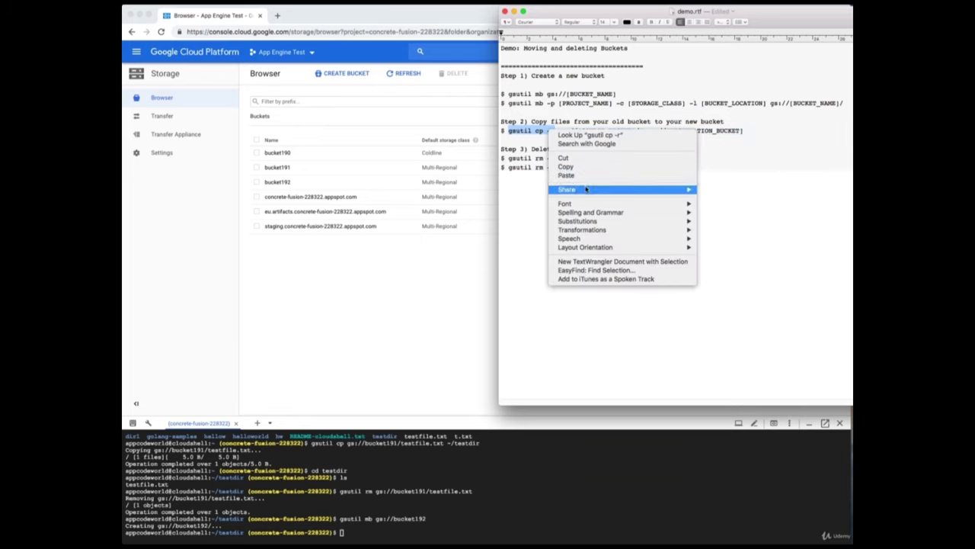
click(584, 167)
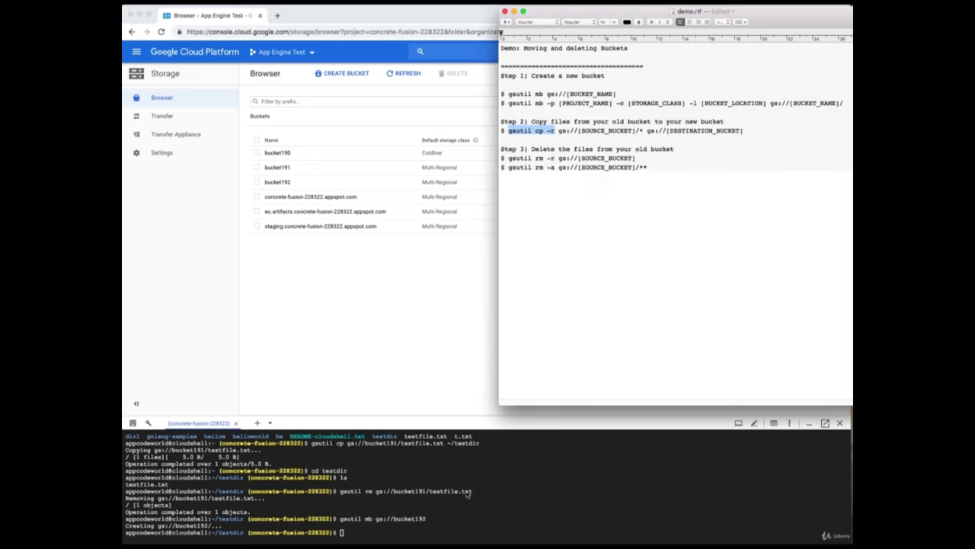
click(457, 524)
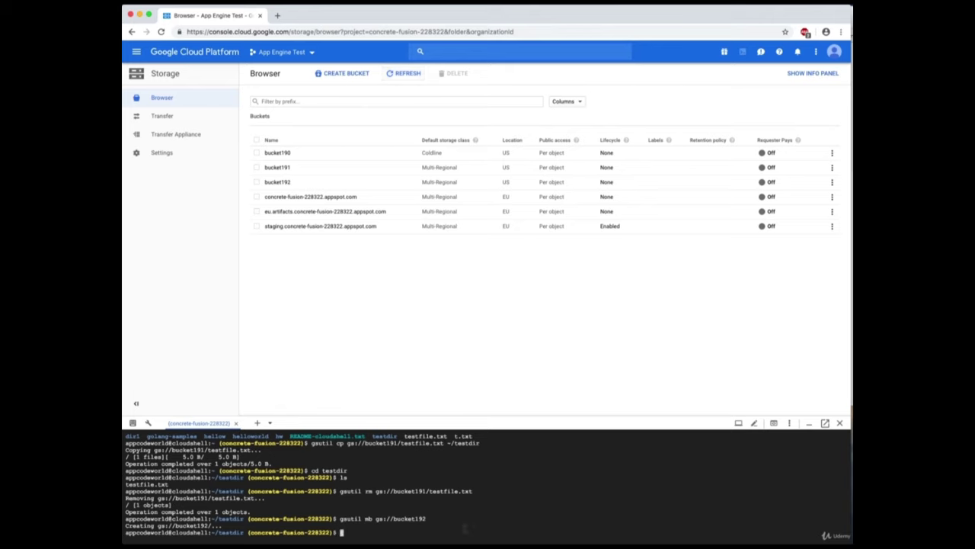
key(super+v)
key(super+v)
key(BackSpace)
key(BackSpace)
key(BackSpace)
key(BackSpace)
key(BackSpace)
key(BackSpace)
key(BackSpace)
key(BackSpace)
key(BackSpace)
key(BackSpace)
key(BackSpace)
key(BackSpace)
key(BackSpace)
key(BackSpace)
key(BackSpace)
key(BackSpace)
key(BackSpace)
key(BackSpace)
key(BackSpace)
key(BackSpace)
key(BackSpace)
key(BackSpace)
key(BackSpace)
key(BackSpace)
key(super+Tab)
click(717, 219)
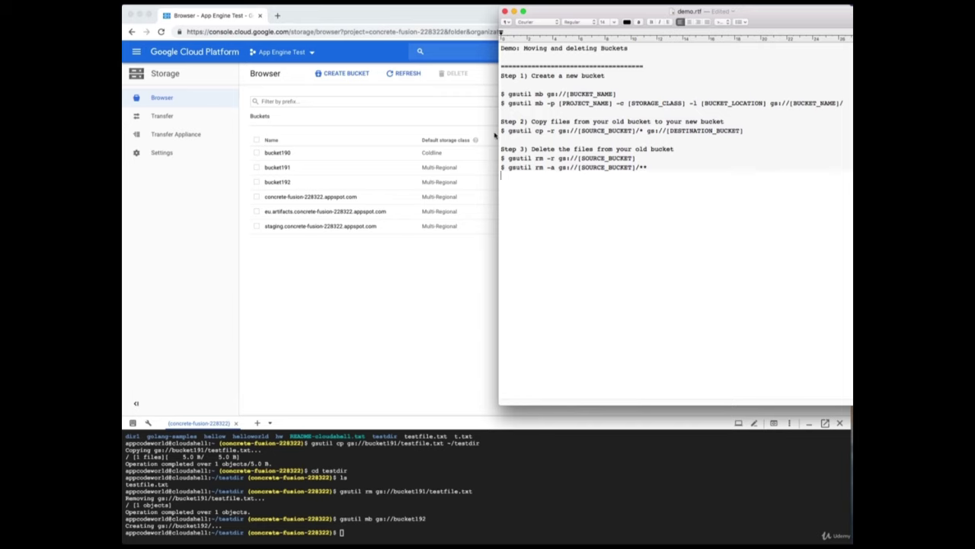
Run 'gsutil cp -r gs://bucket191/* gs://bucket192', then refresh and open bucket192.
drag(509, 131, 559, 132)
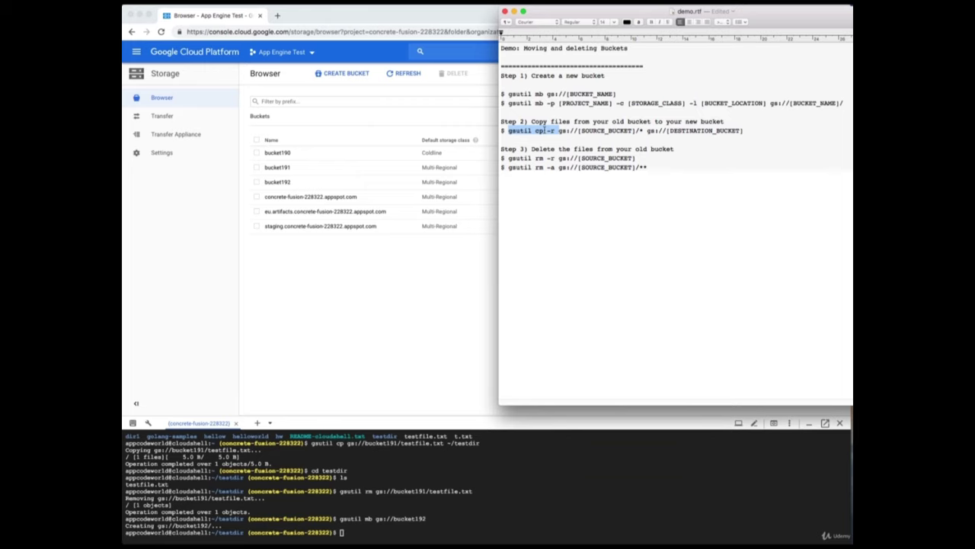
right_click(544, 131)
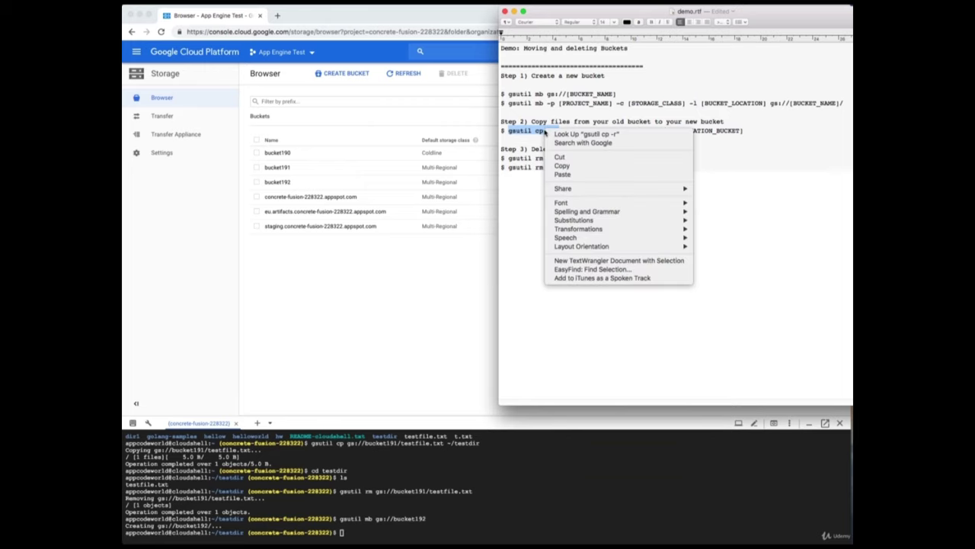
click(587, 166)
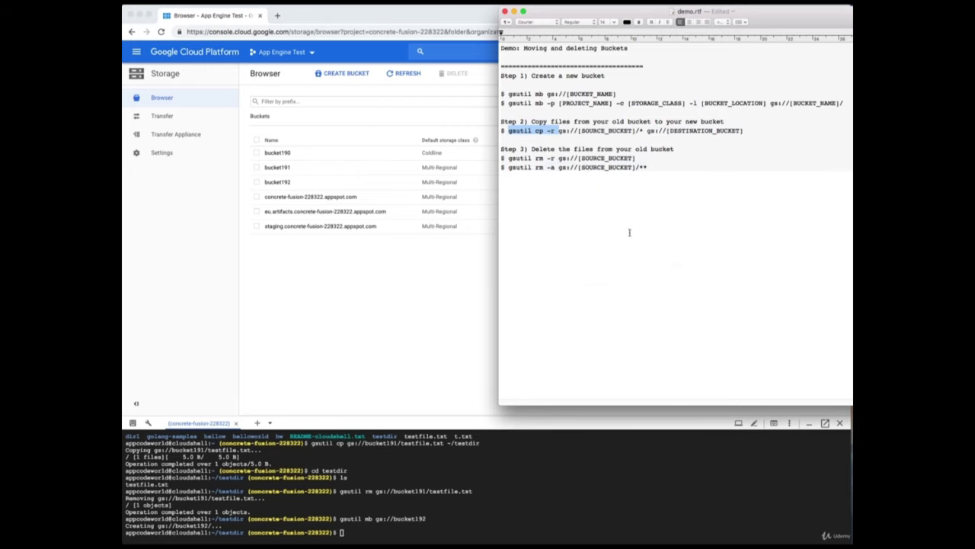
click(480, 531)
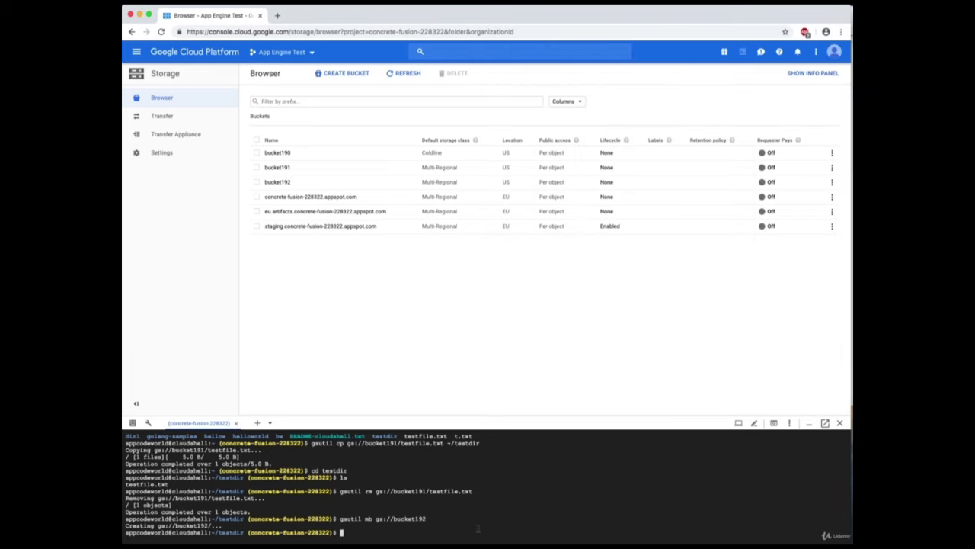
key(super+v)
mouse_move(123, 394)
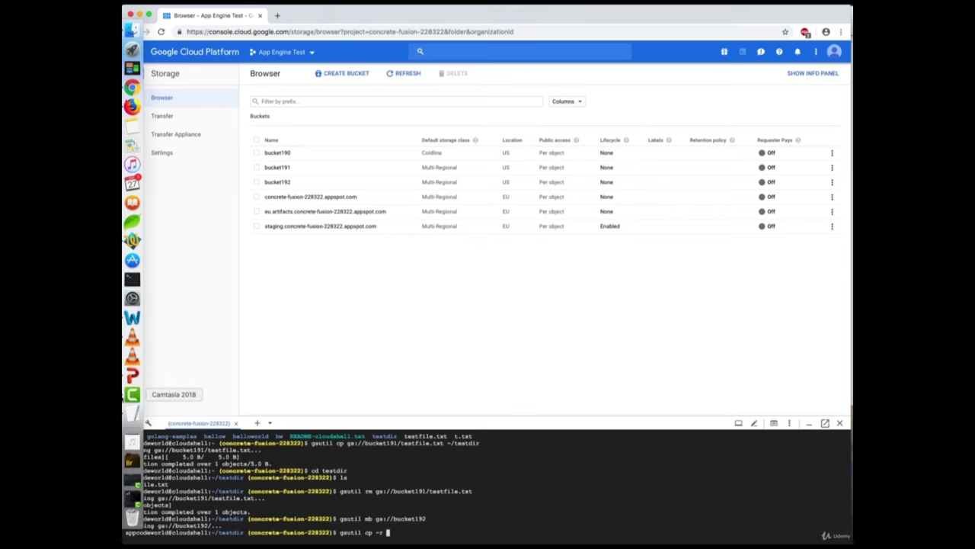
text(gs)
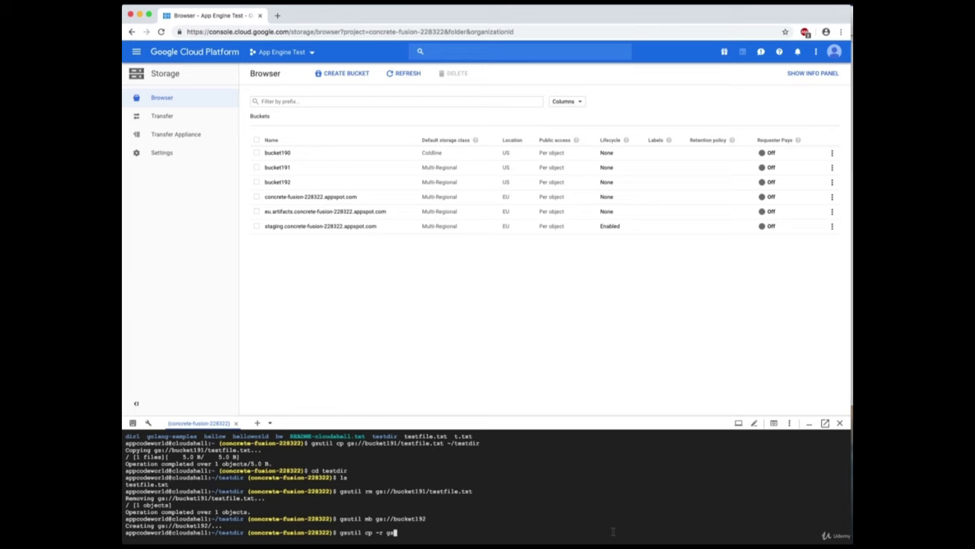
text(://bucket191/* gs://bucket192)
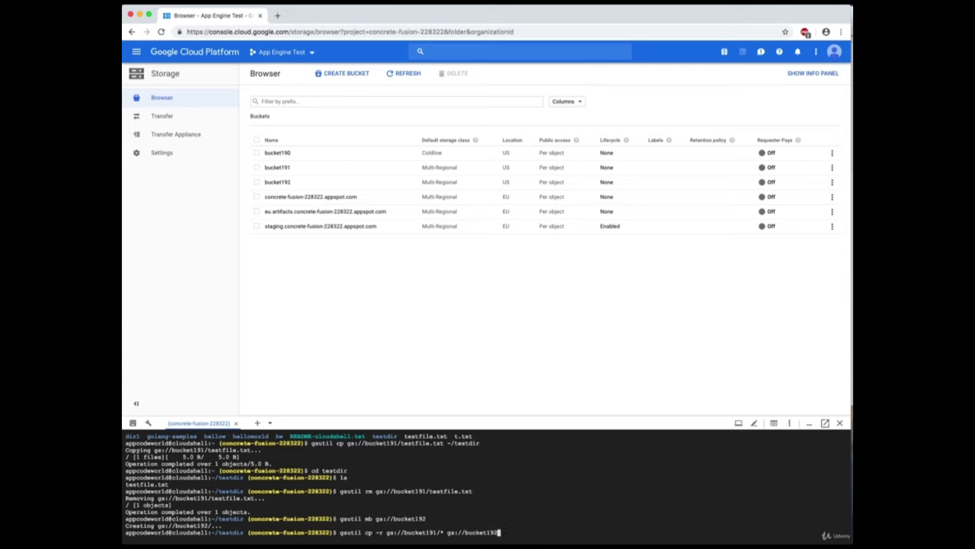
key(Return)
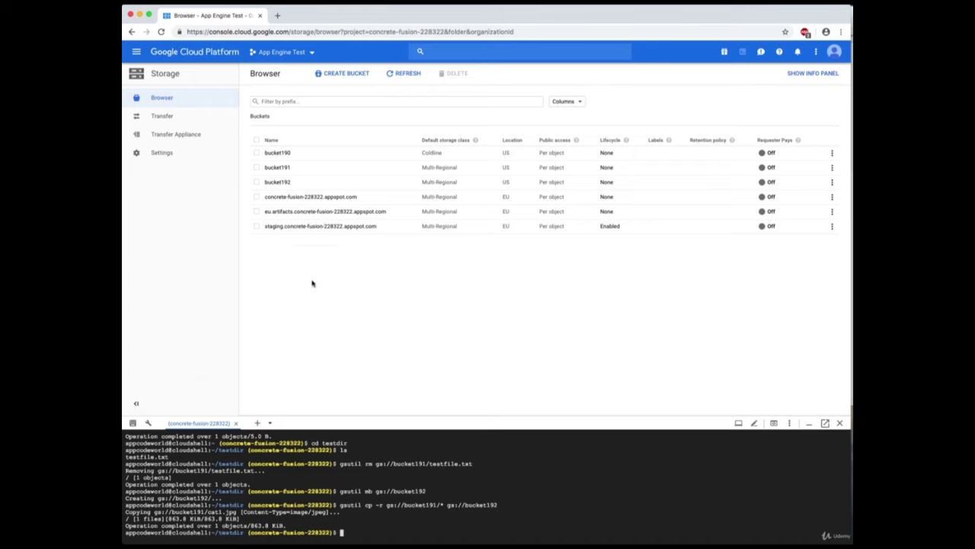
click(400, 73)
click(277, 183)
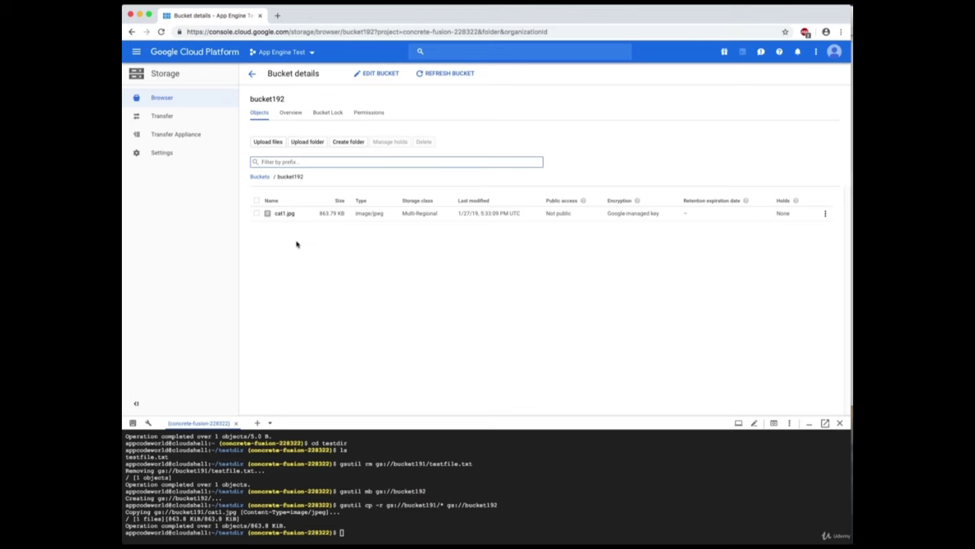
Run 'gsutil rm -r gs://bucket191', using 'gsutil rm -r' copied from demo.rtf.
key(super+Tab)
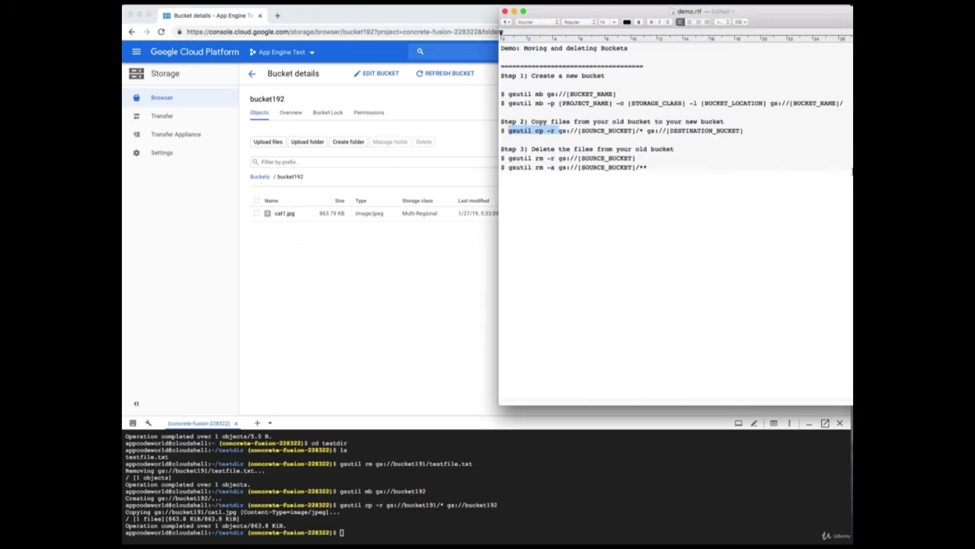
click(681, 194)
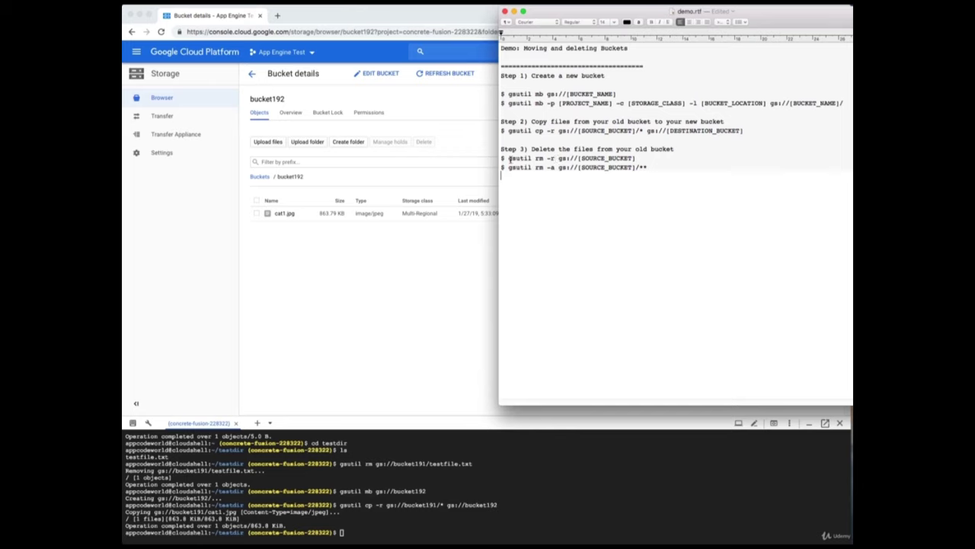
drag(508, 158, 554, 158)
right_click(547, 160)
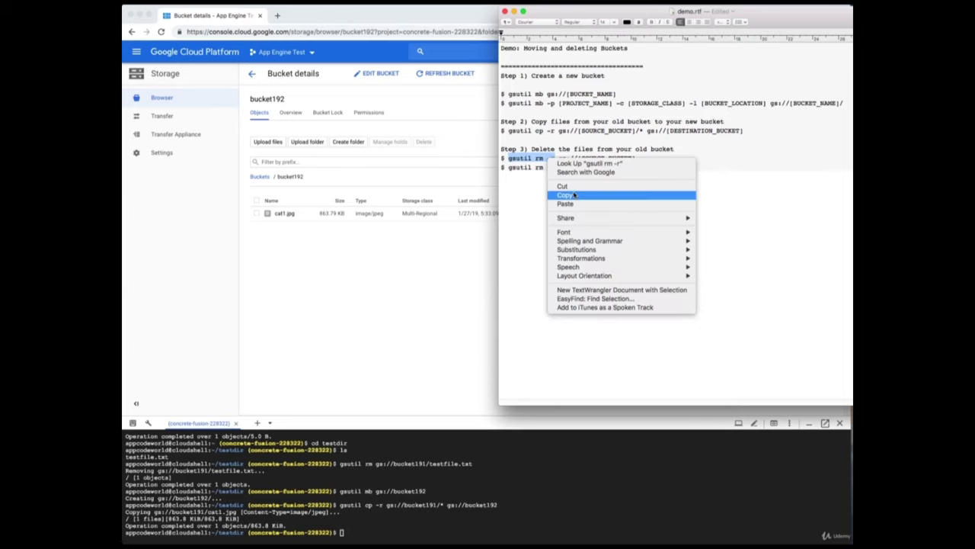
click(573, 195)
click(588, 529)
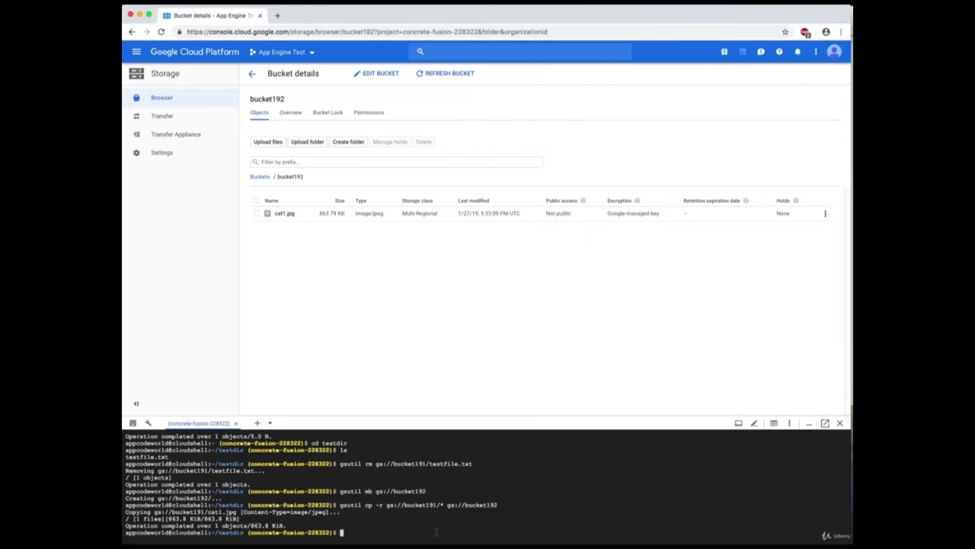
key(super+v)
text(gs://bucket191)
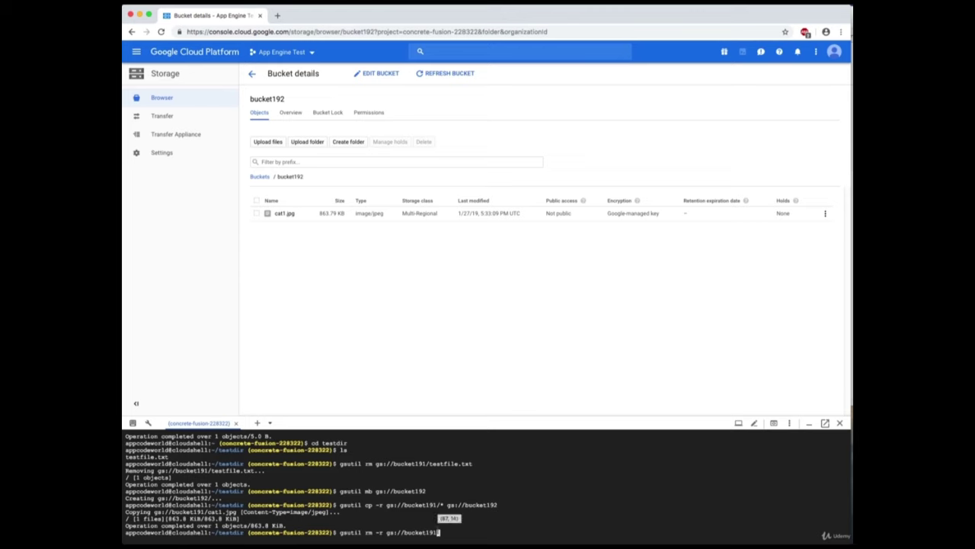
key(Return)
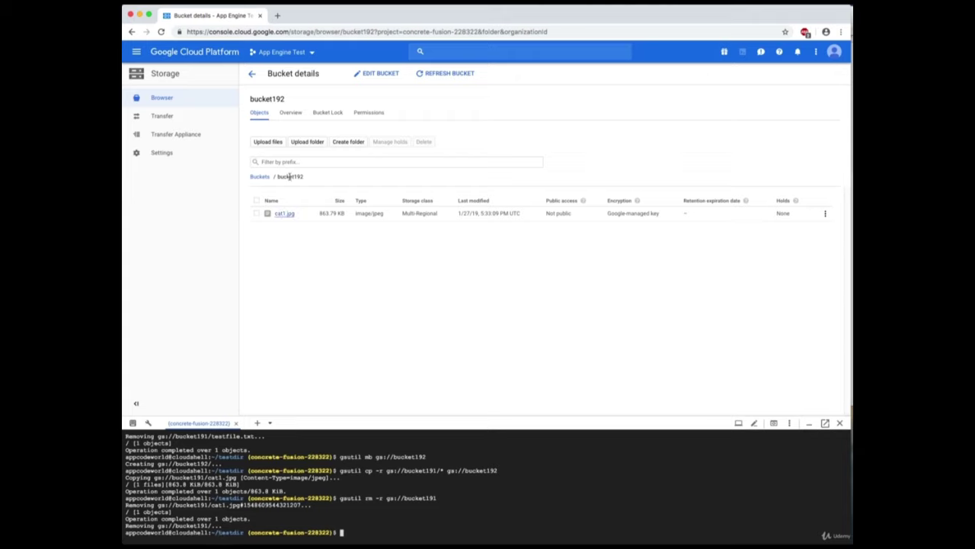
click(251, 73)
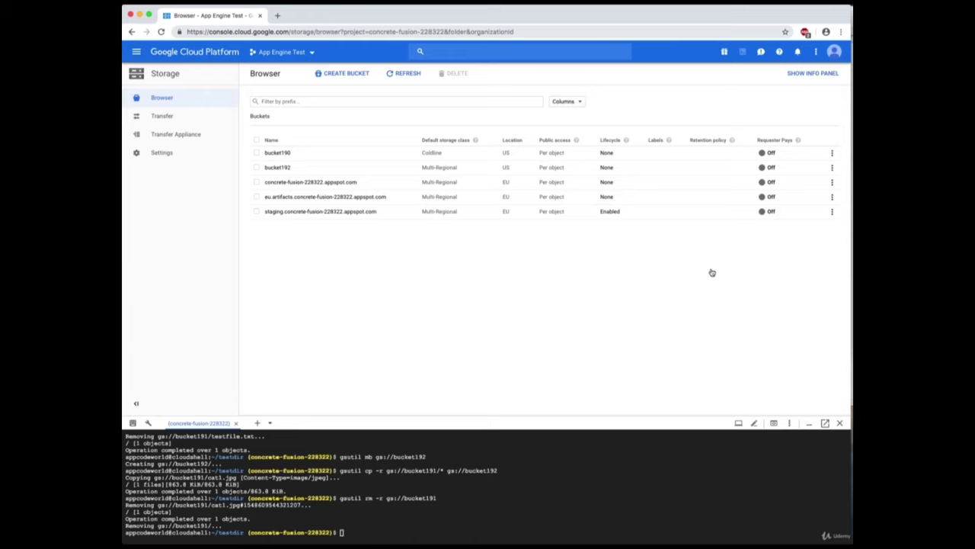
click(278, 167)
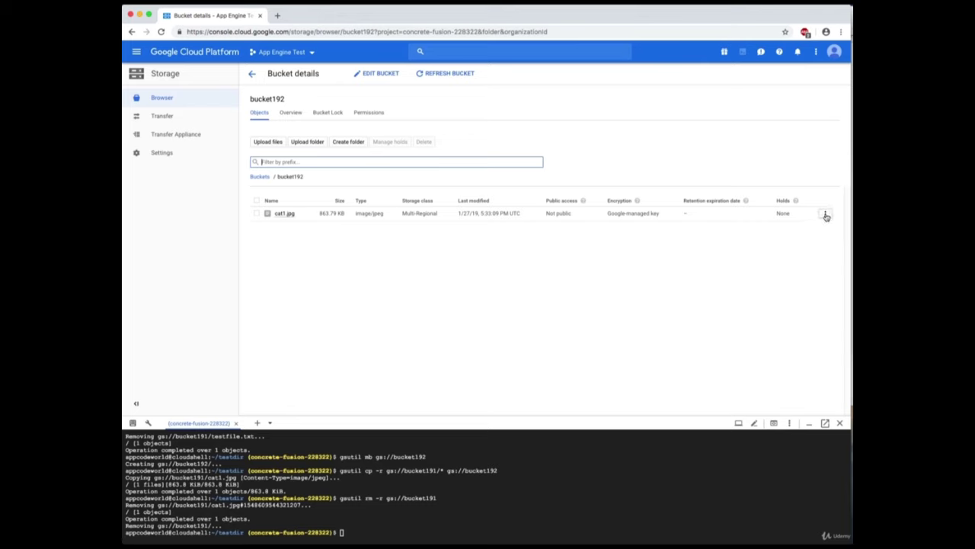
click(826, 217)
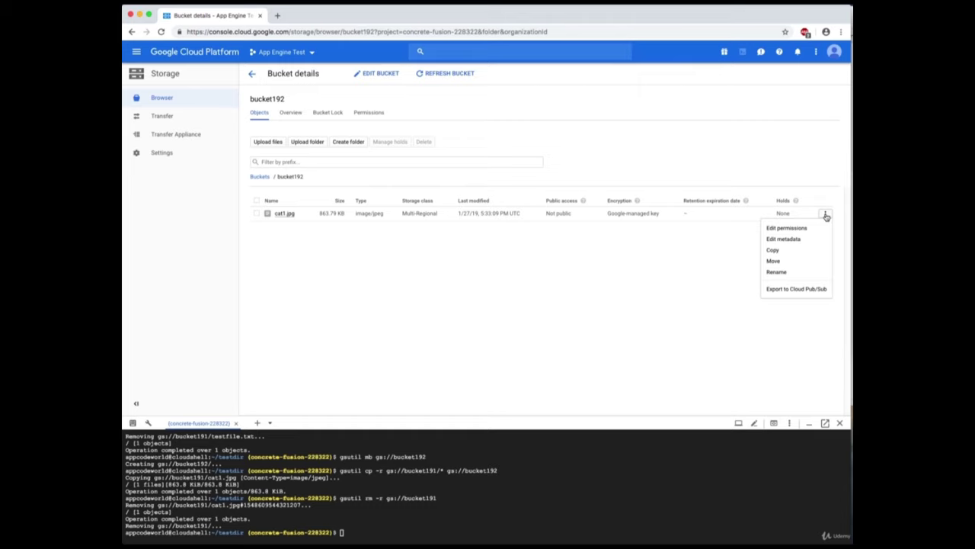
click(789, 239)
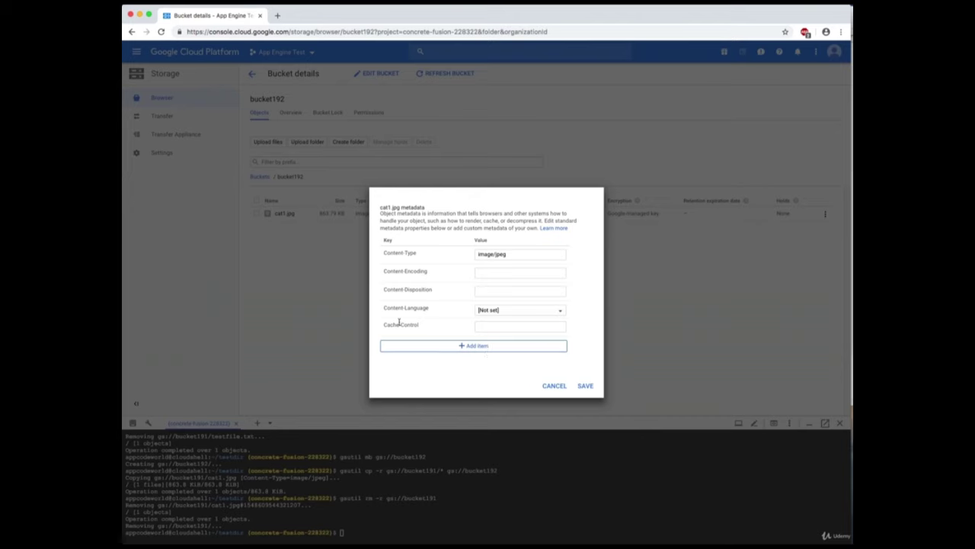
click(555, 386)
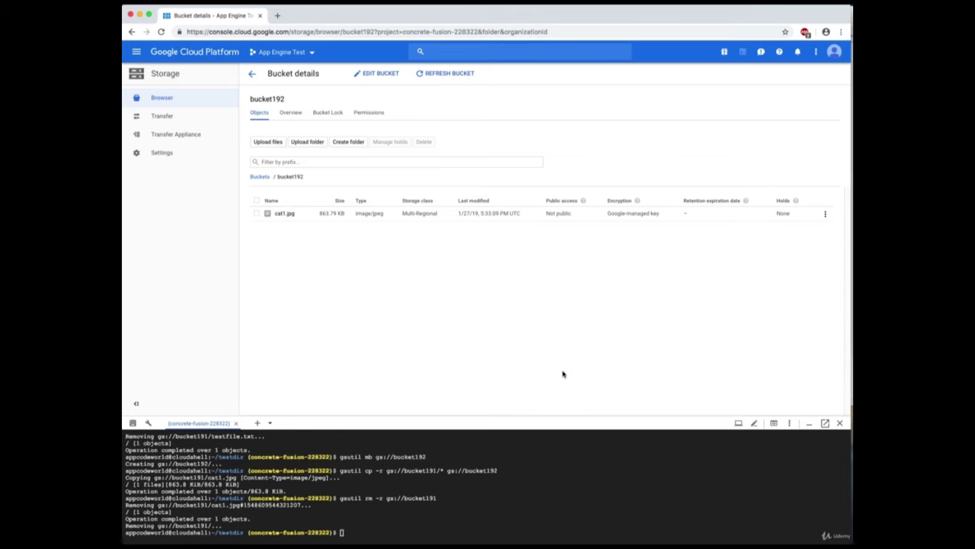
key(super+Tab)
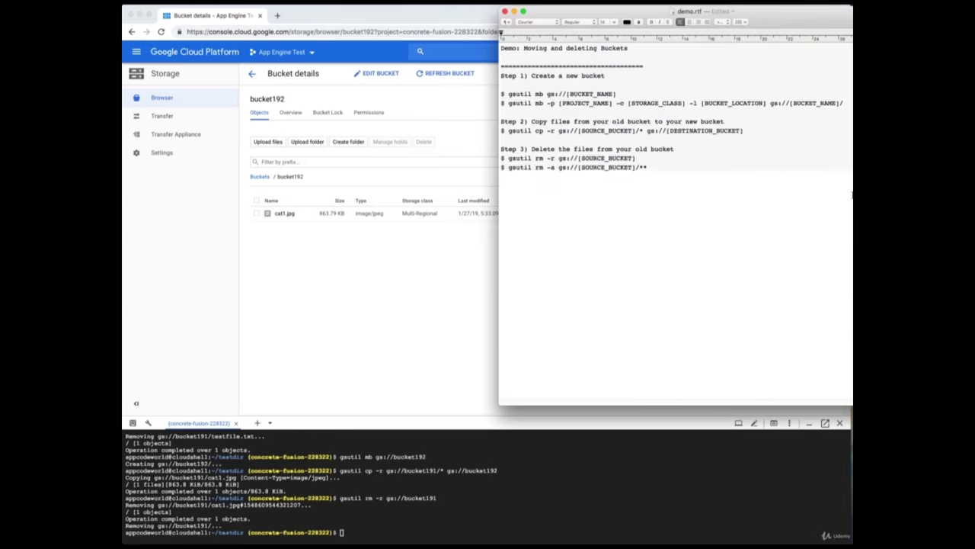
click(267, 285)
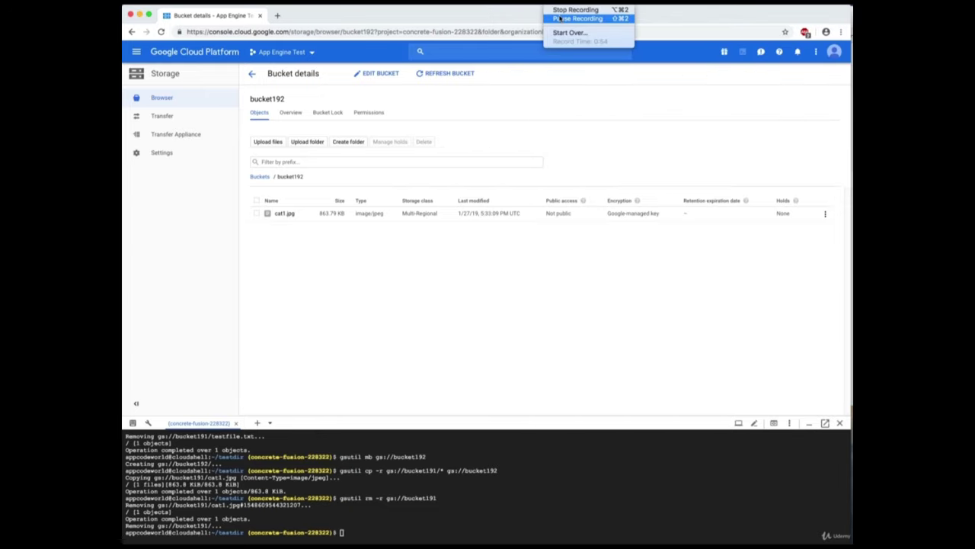
click(621, 17)
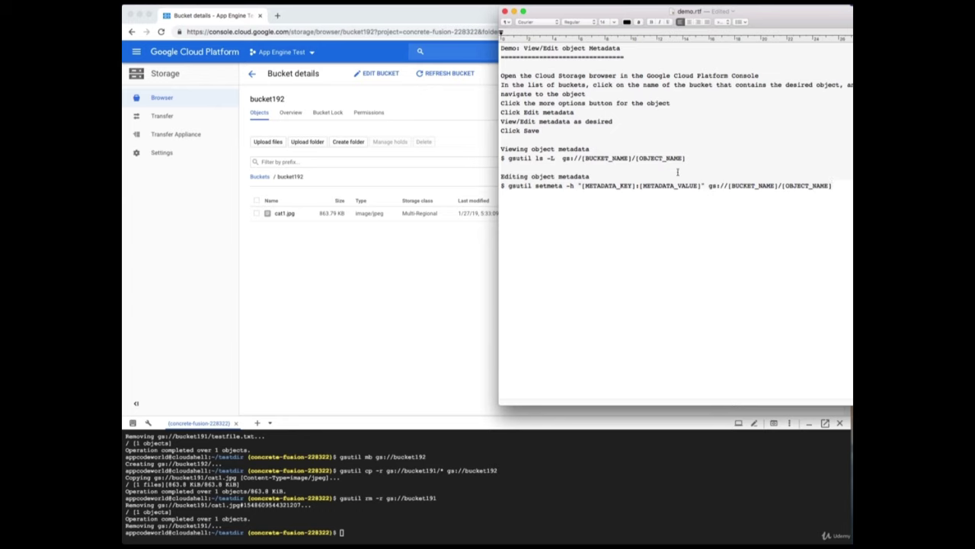
click(506, 167)
drag(508, 159, 559, 159)
right_click(559, 158)
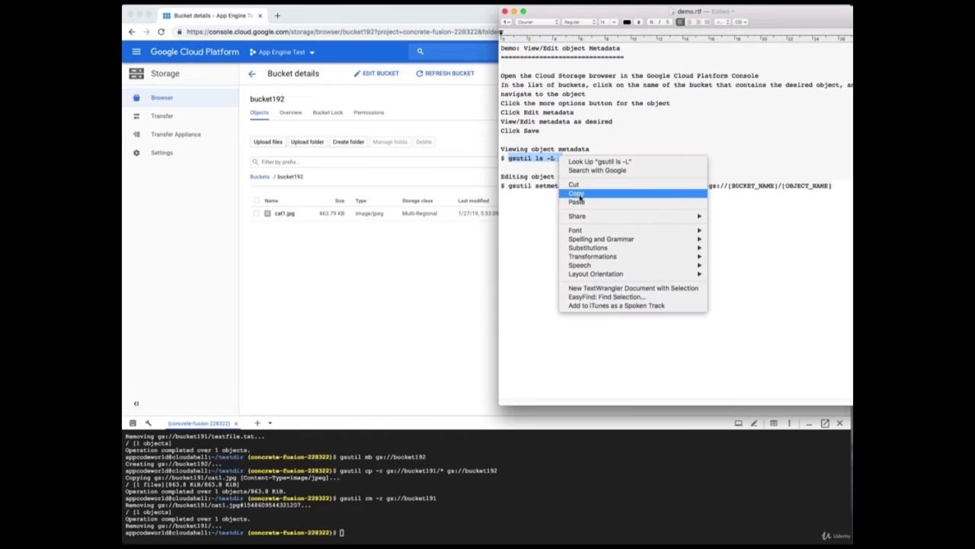
click(577, 194)
click(453, 535)
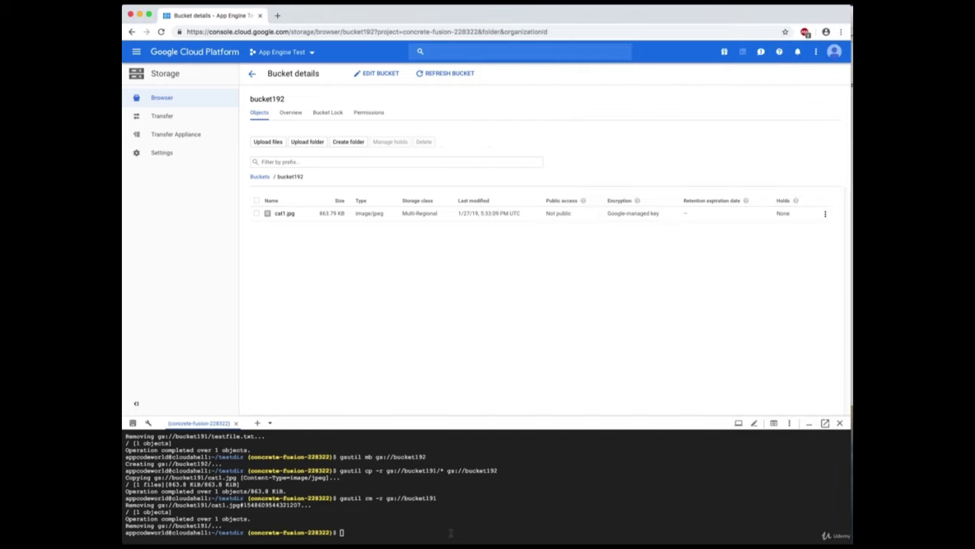
Run 'gsutil ls -L gs://bucket192/cat1.jpg' in Cloud Shell.
key(super+v)
text(gs://bucket192/cat)
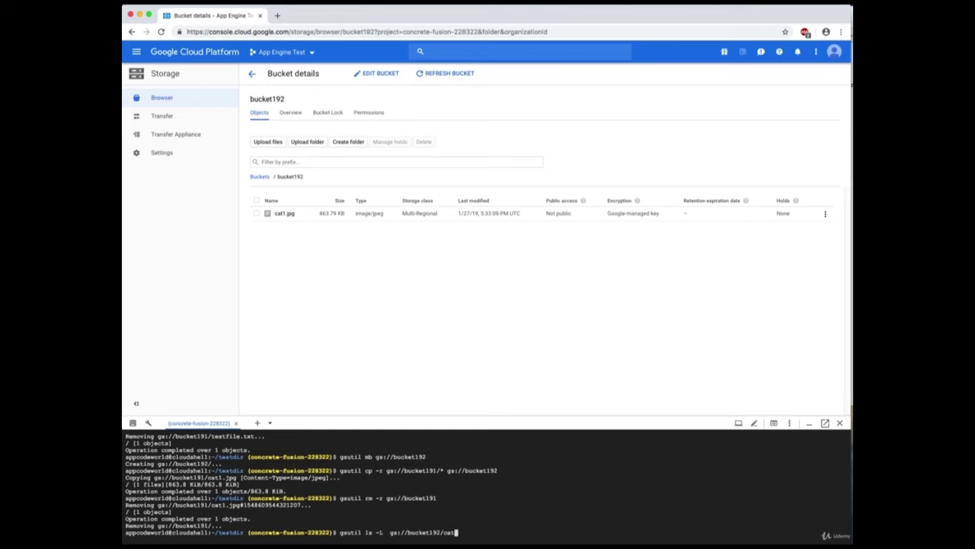
text(1.jpg)
key(Return)
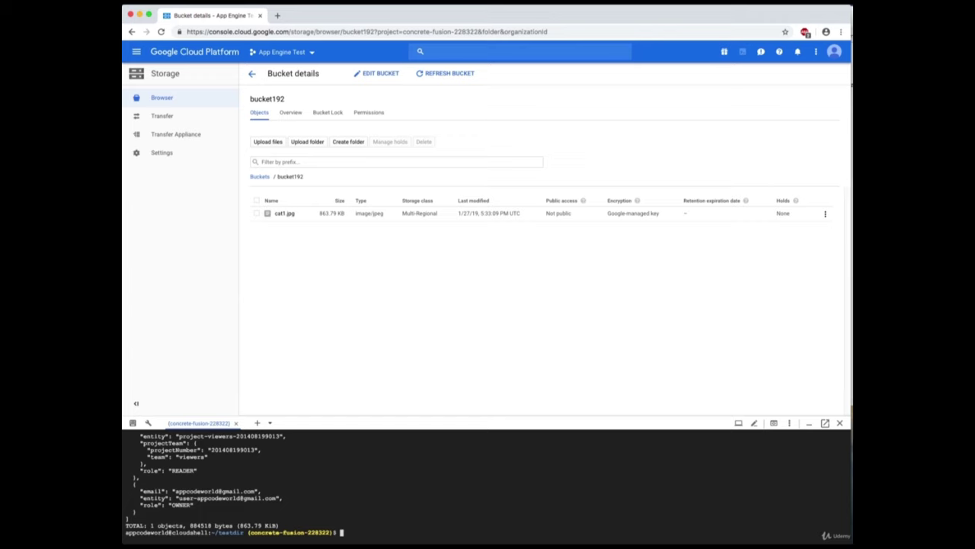
Review the listing output: STANDARD storage class, image/jpeg type, ACL and 884518 bytes.
scroll(350, 466, up, 5)
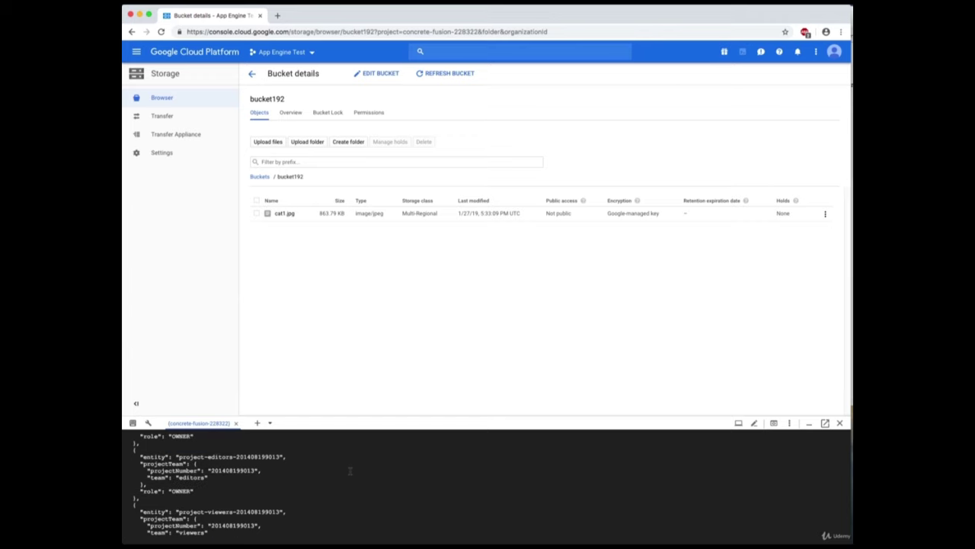
scroll(351, 471, up, 5)
scroll(350, 470, up, 10)
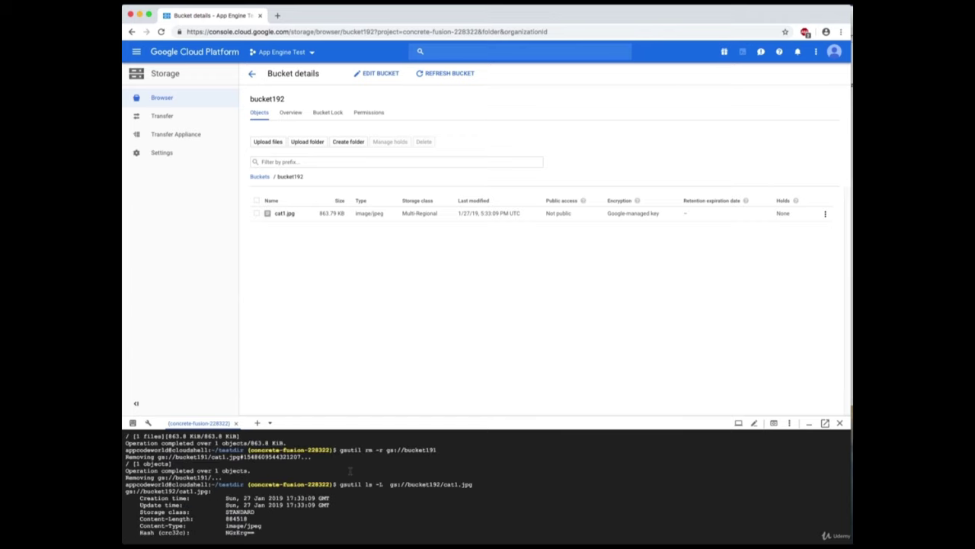
scroll(350, 471, down, 20)
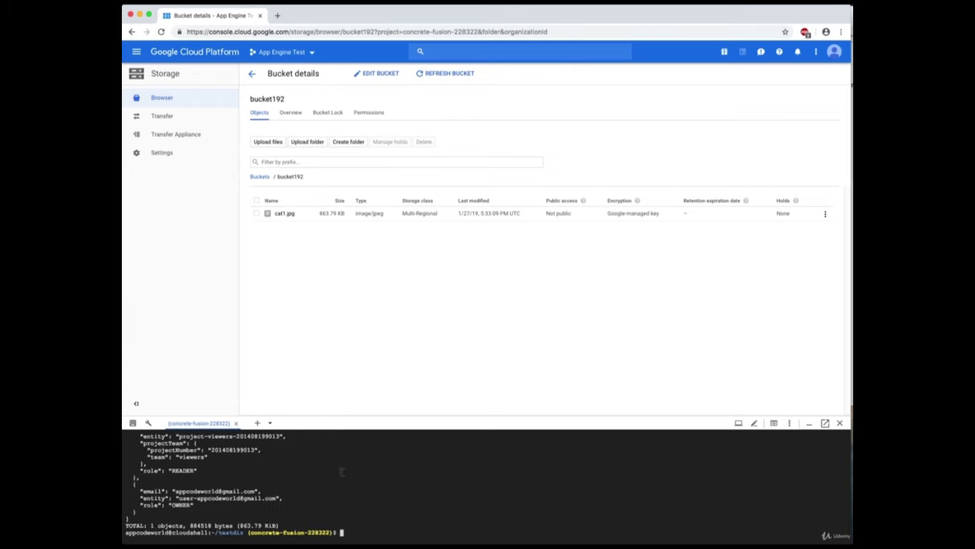
key(super+Tab)
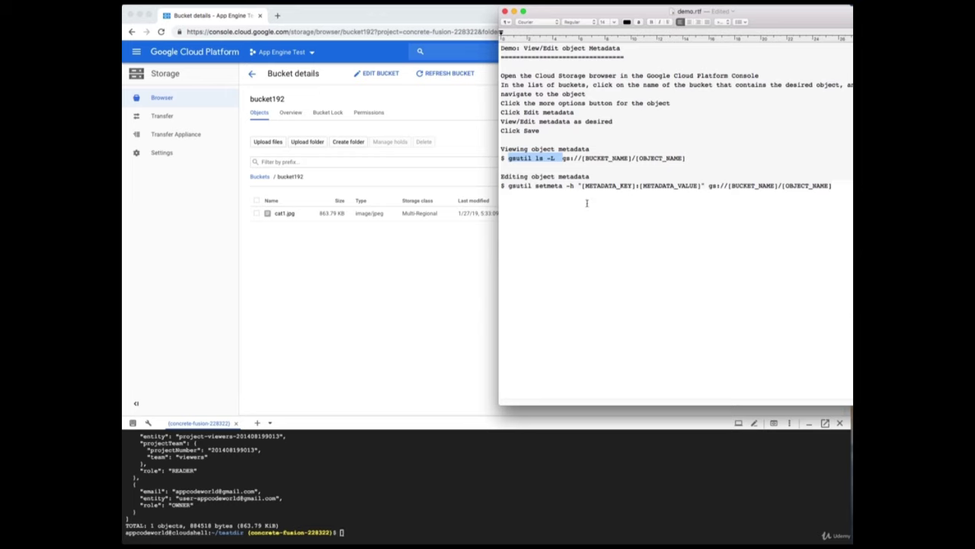
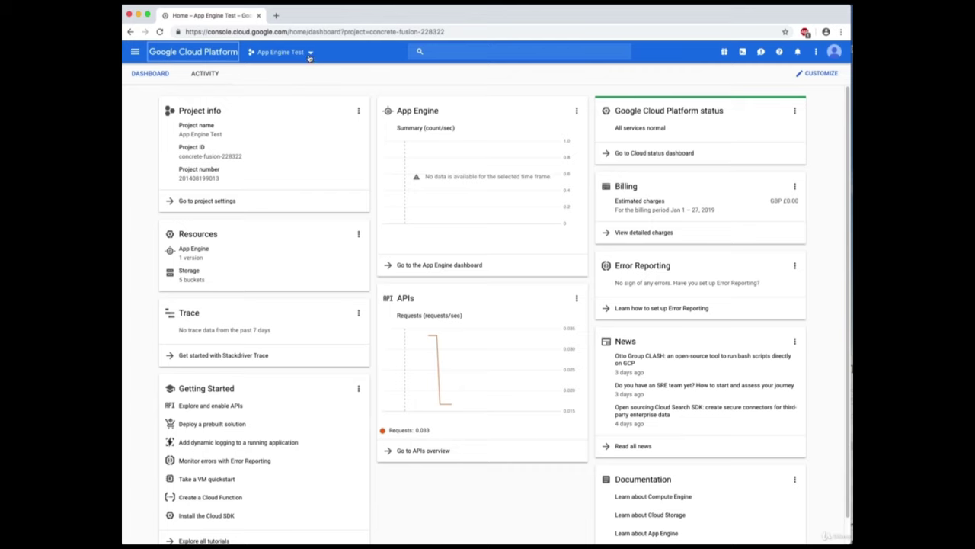
Keep the App Engine Test project selected and go to the Cloud Storage bucket browser.
click(310, 53)
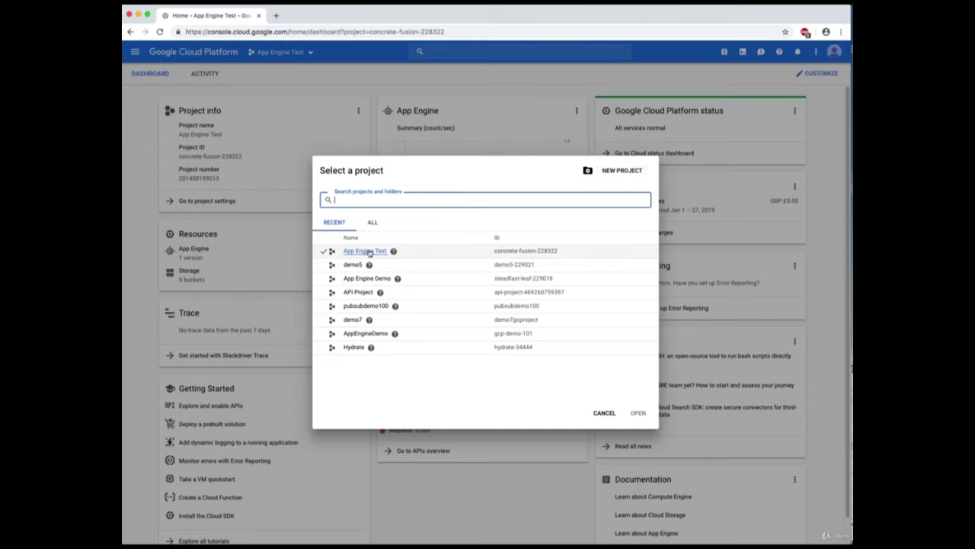
click(369, 252)
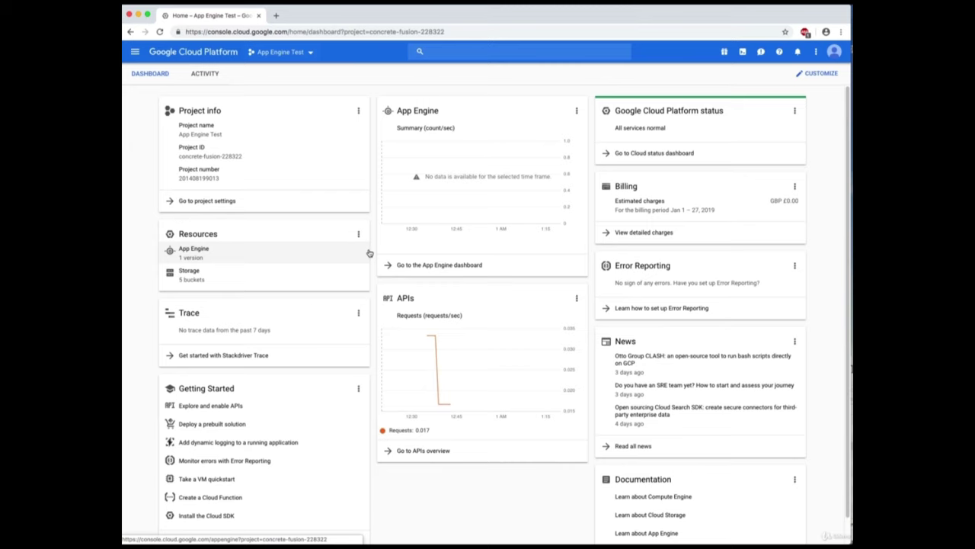
click(135, 52)
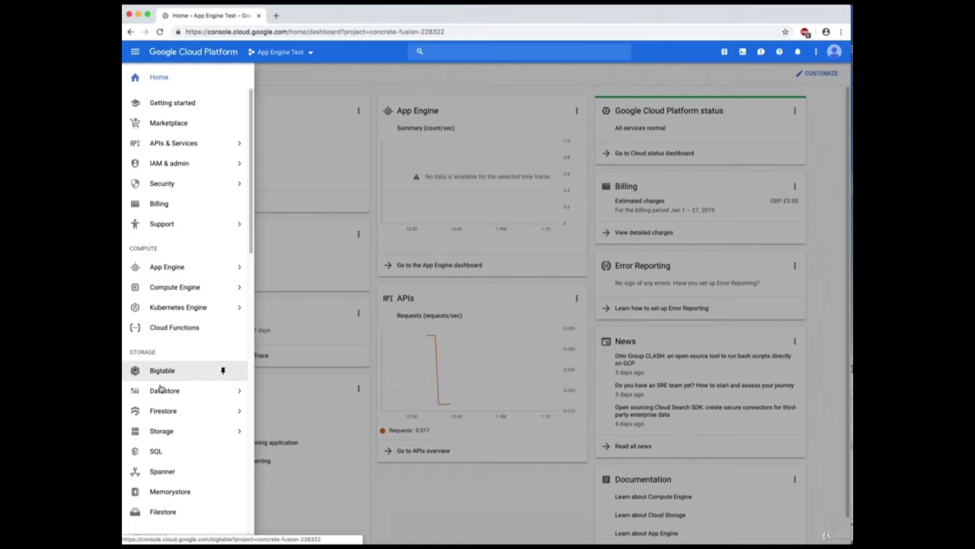
mouse_move(166, 432)
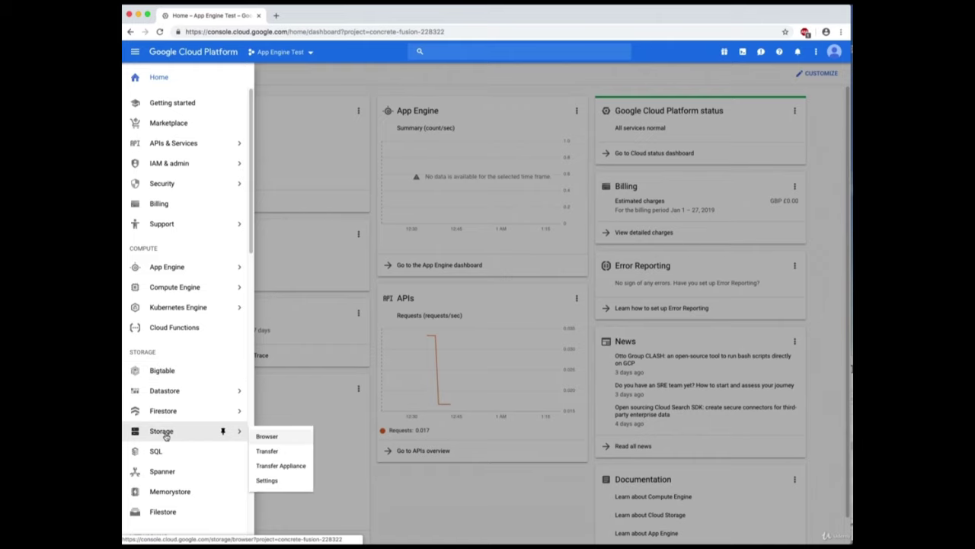
click(161, 431)
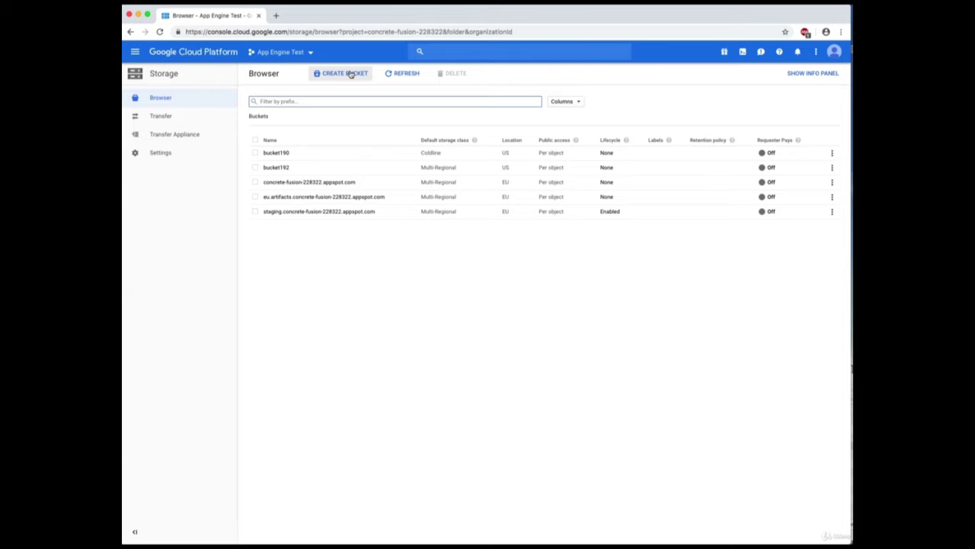
Start a new Multi-Regional, United States bucket named wwww.appcodeworld.com.
click(350, 73)
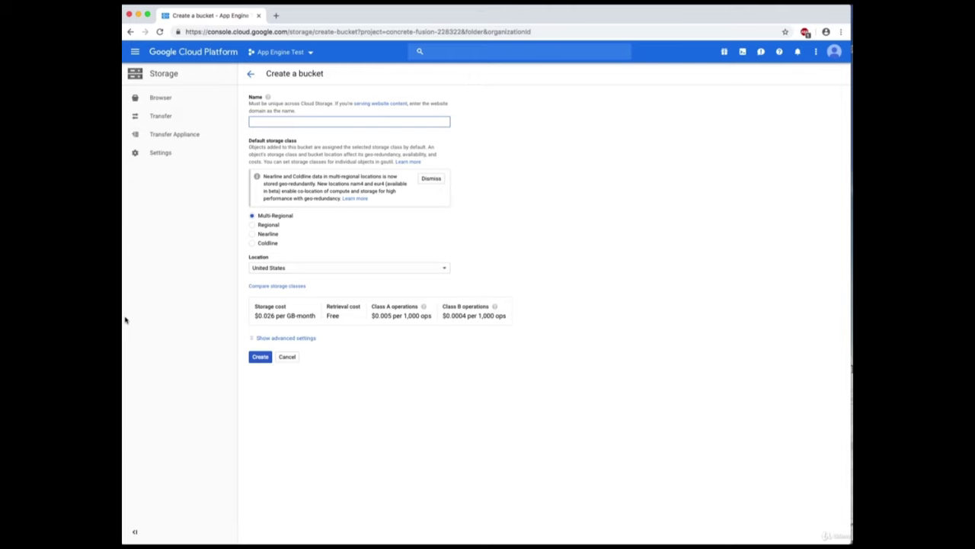
text(www.appco)
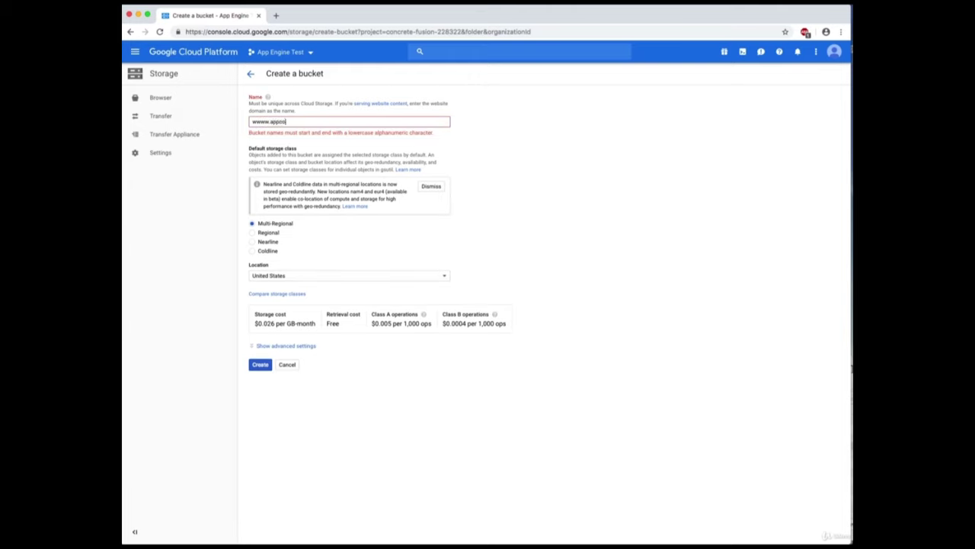
text(dewor)
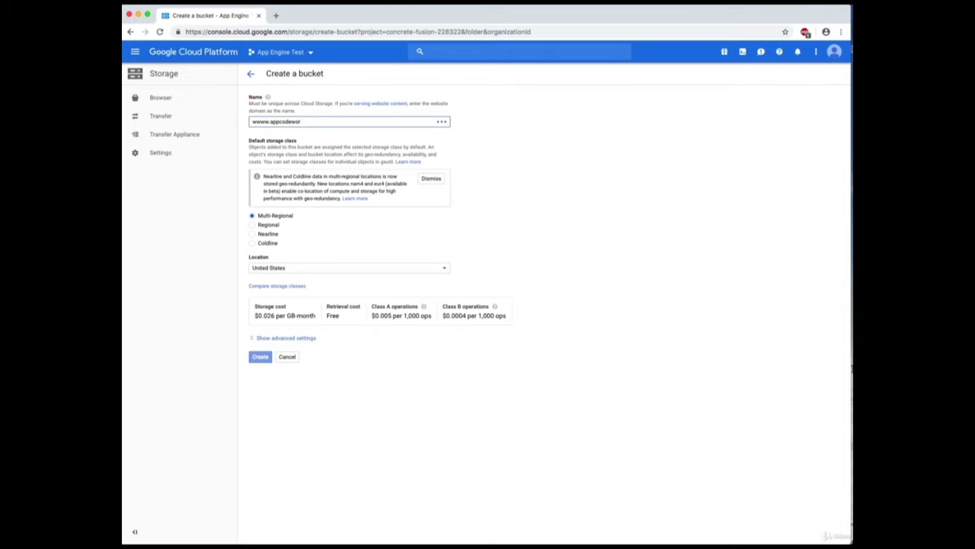
text(ld.com)
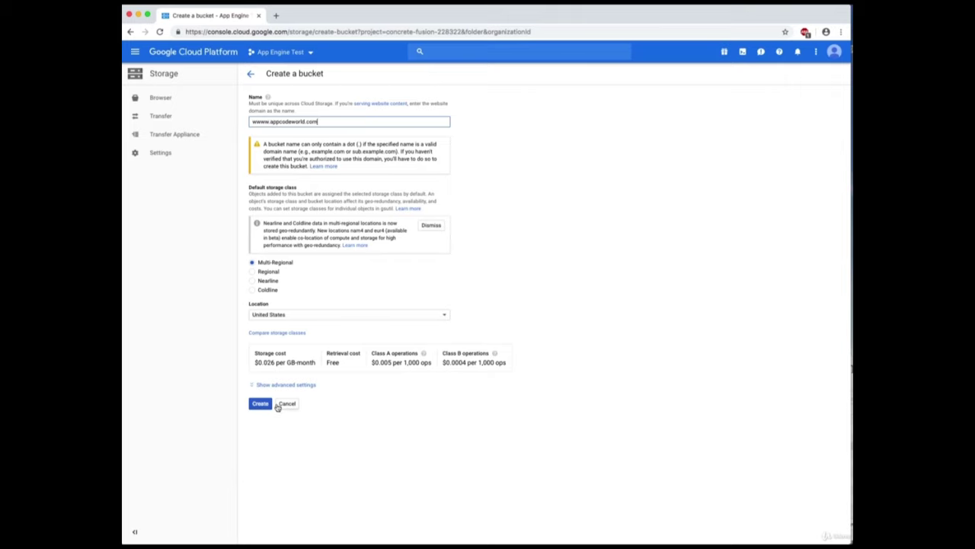
click(262, 406)
Create the bucket and upload cat1.jpg, cat2.jpg, content.html, error404.html and index.html from the demo folder.
click(259, 406)
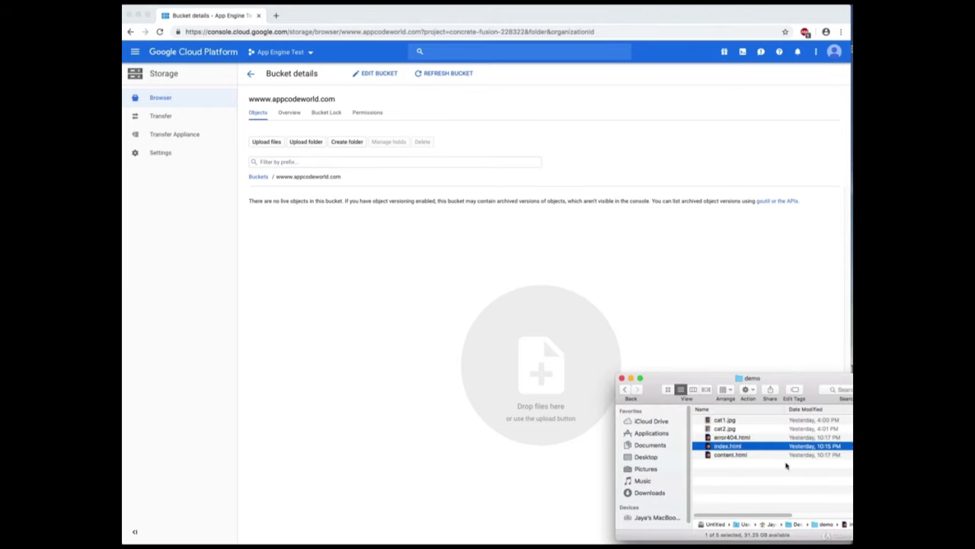
click(770, 477)
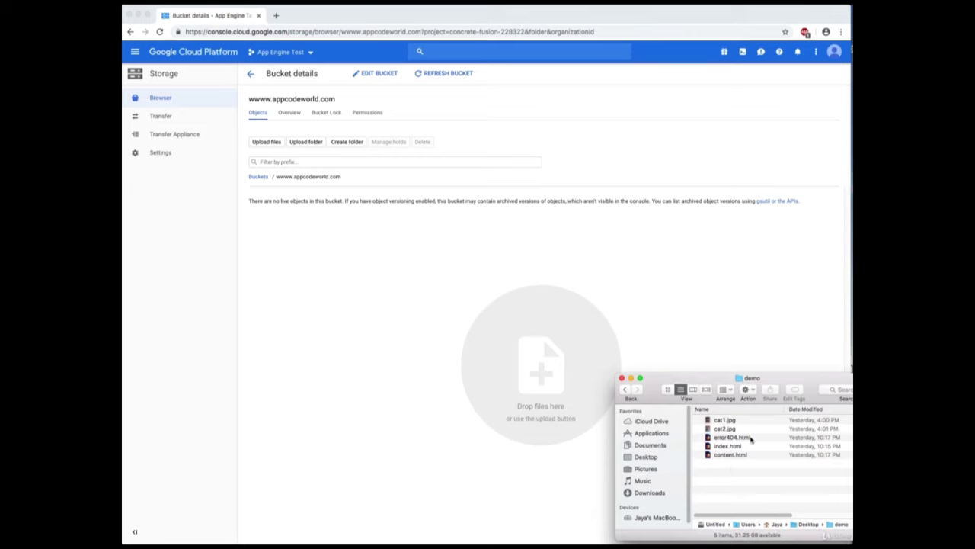
click(749, 447)
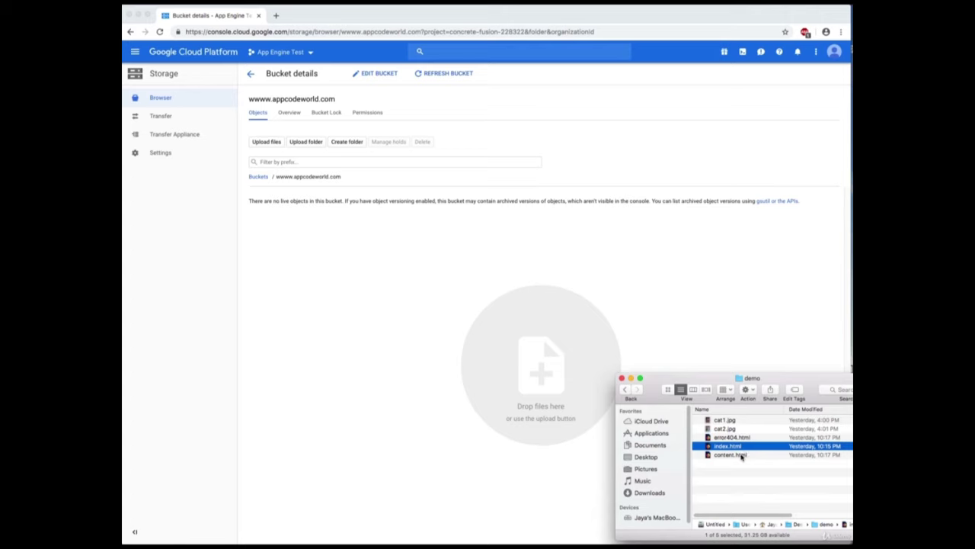
click(745, 455)
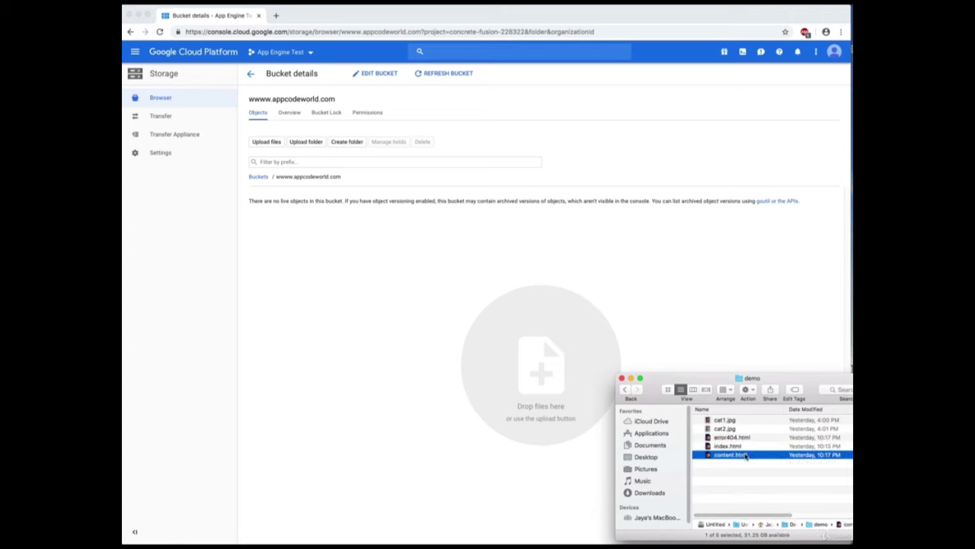
click(758, 439)
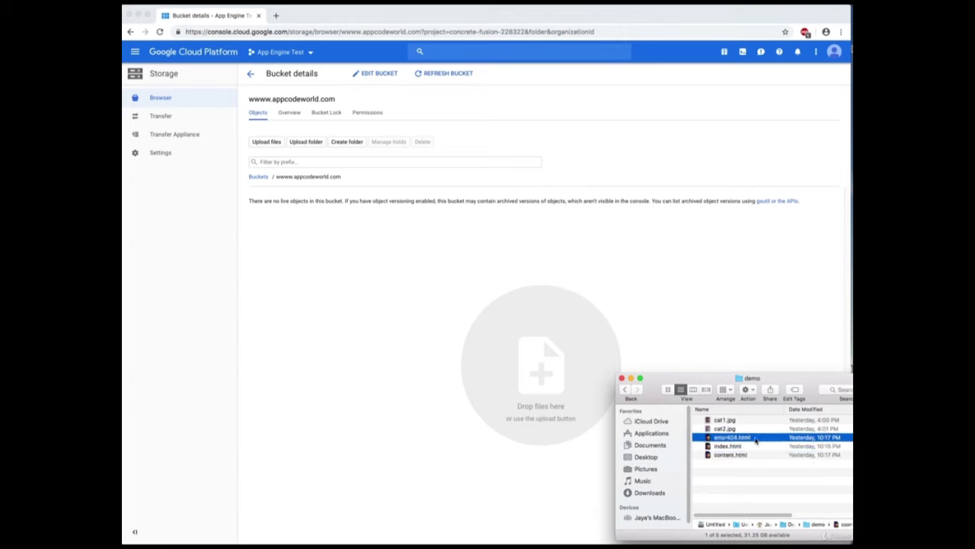
click(730, 477)
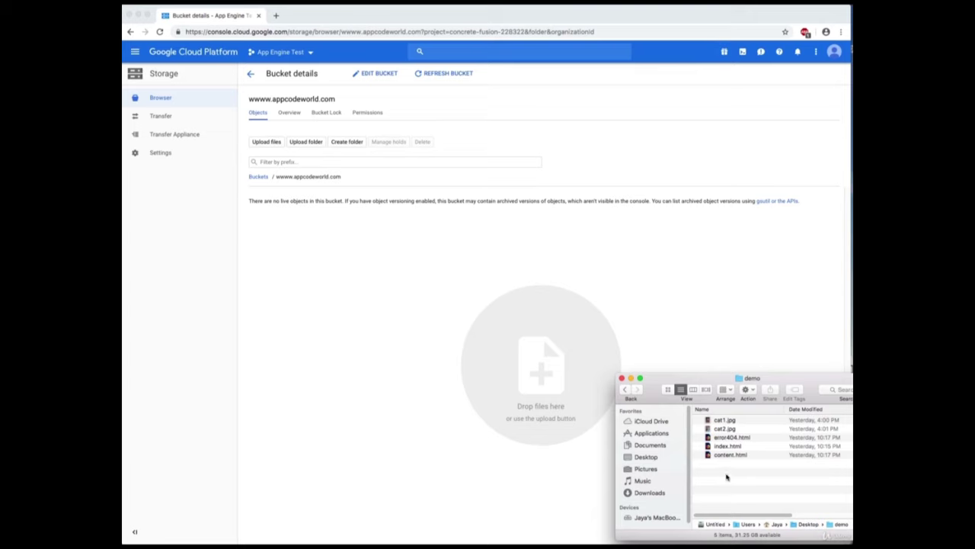
drag(736, 476, 532, 382)
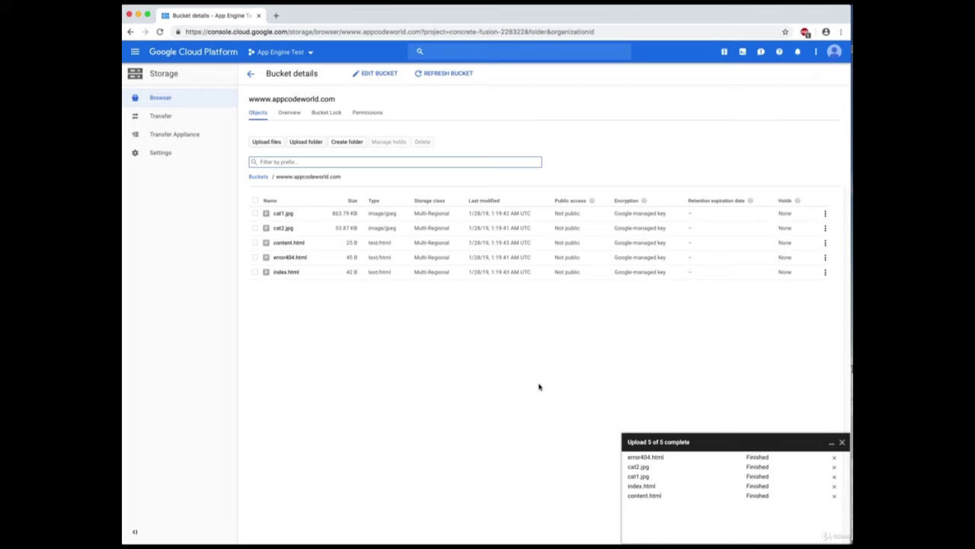
Dismiss the upload summary and go back to the bucket list, now showing six buckets.
click(538, 326)
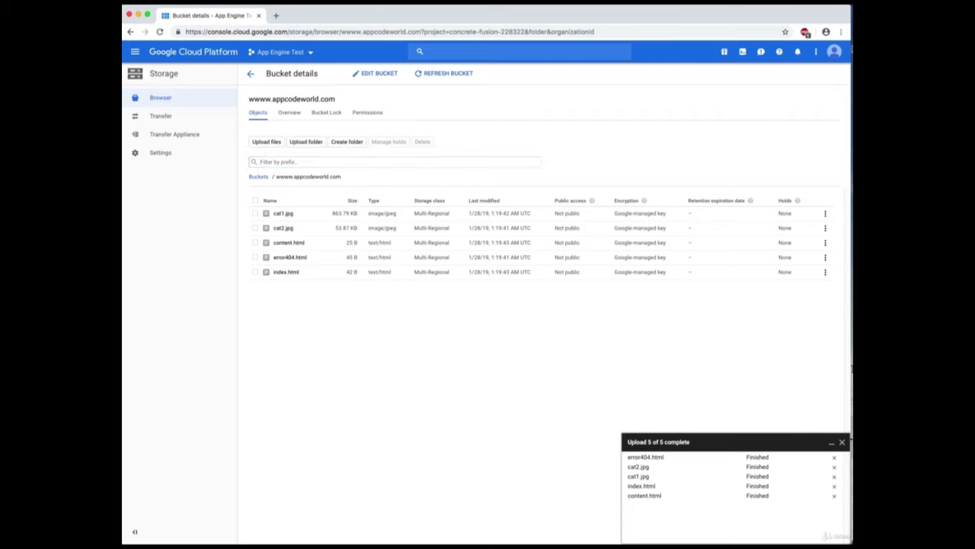
click(842, 443)
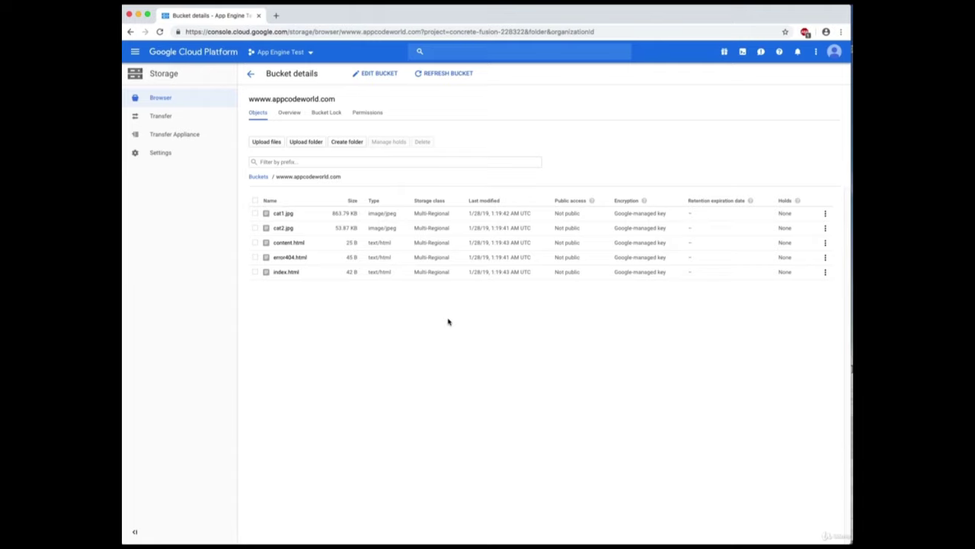
click(250, 73)
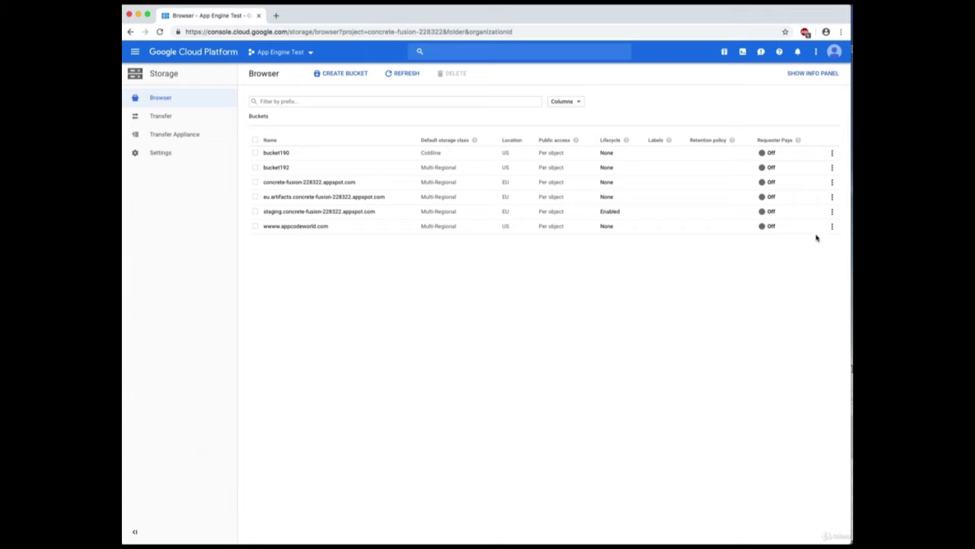
Add member allUsers with the Storage Object Viewer role to the wwww.appcodeworld.com bucket's permissions.
click(832, 227)
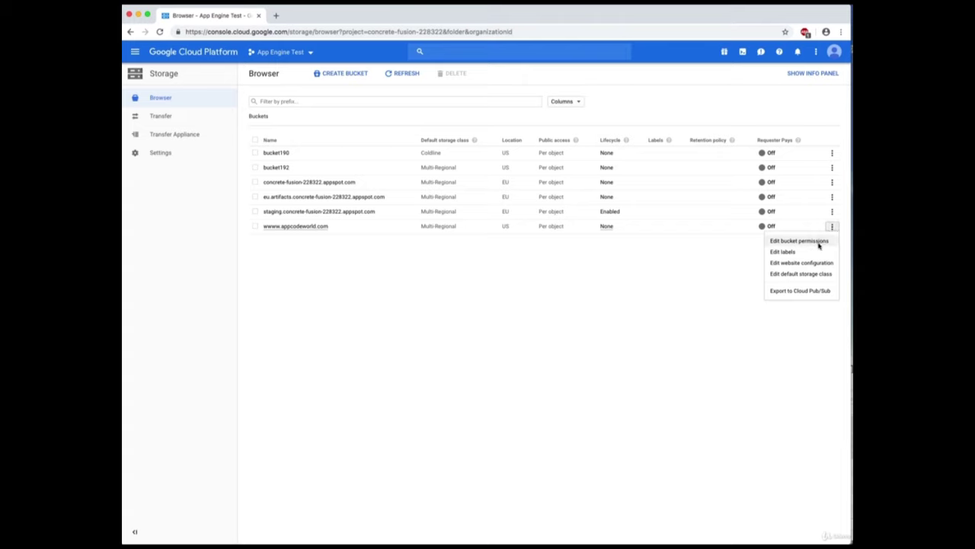
click(820, 242)
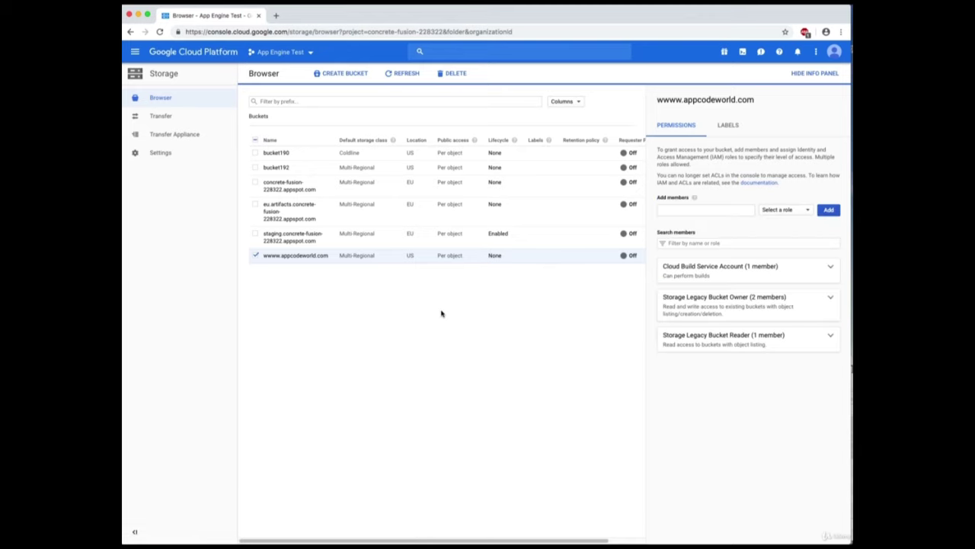
click(722, 210)
text(all)
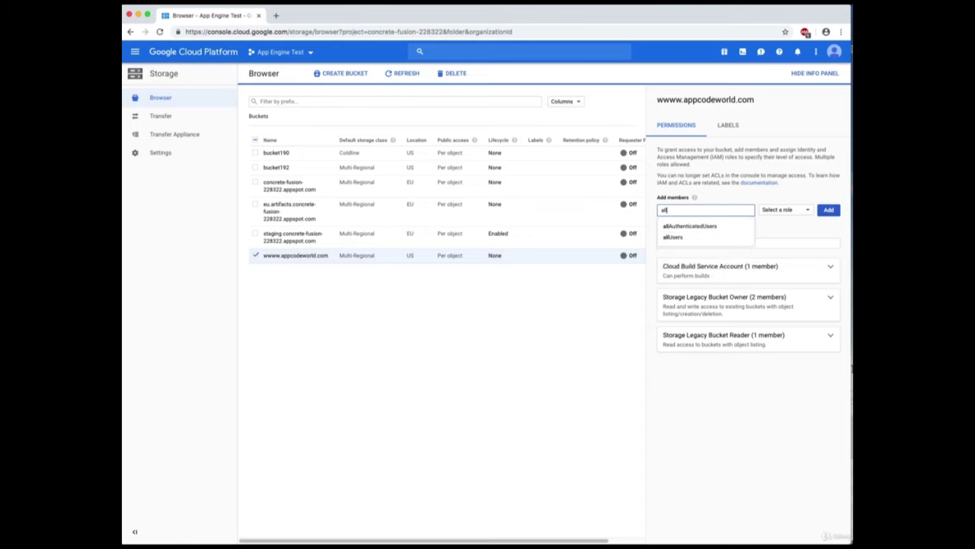
text(use)
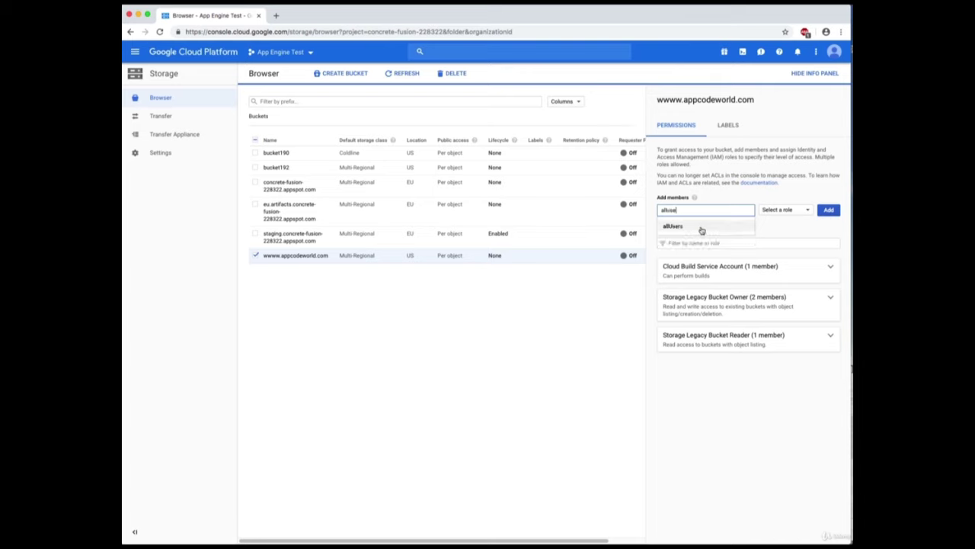
click(702, 230)
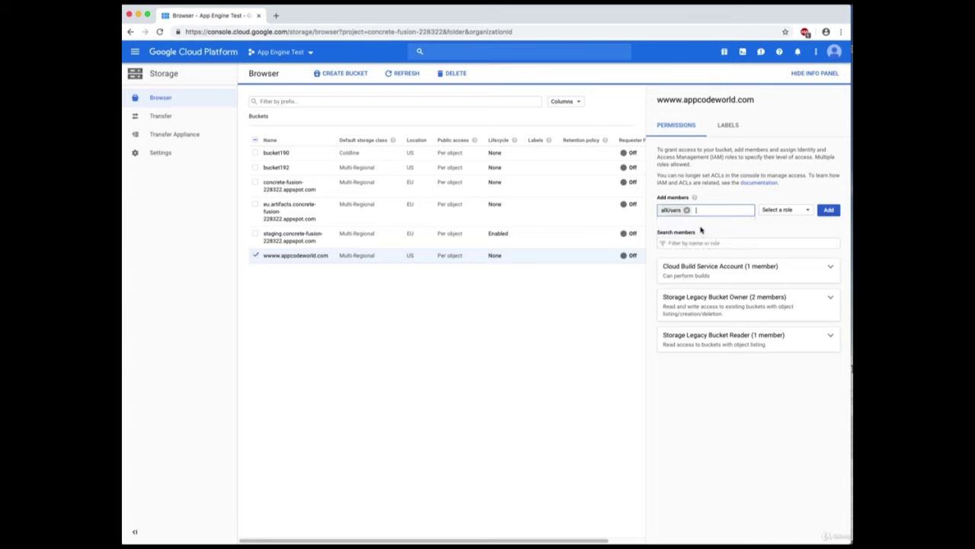
click(786, 216)
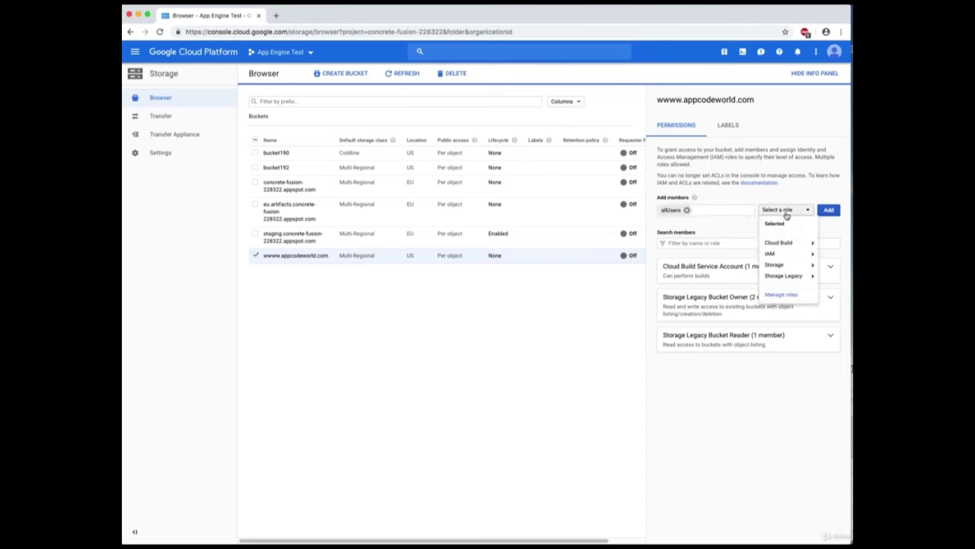
mouse_move(793, 266)
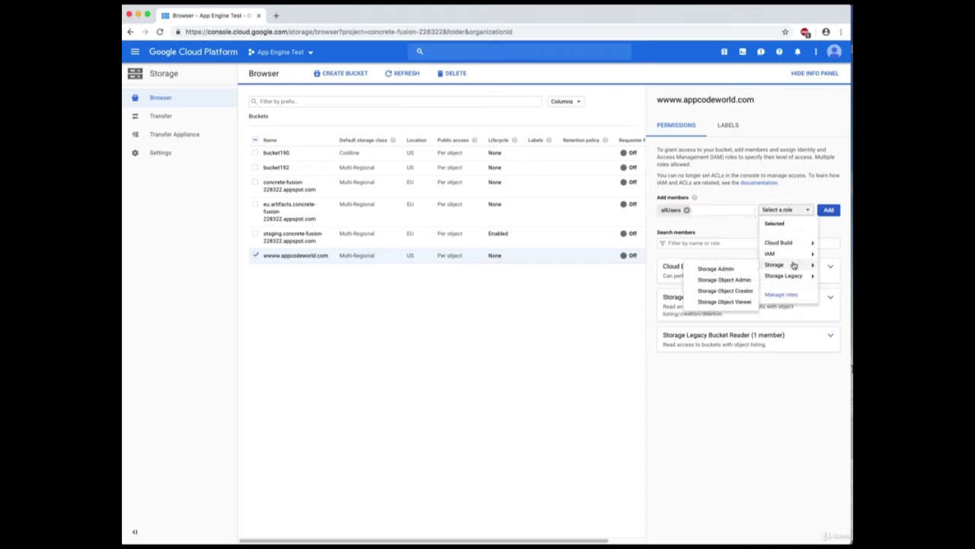
click(724, 302)
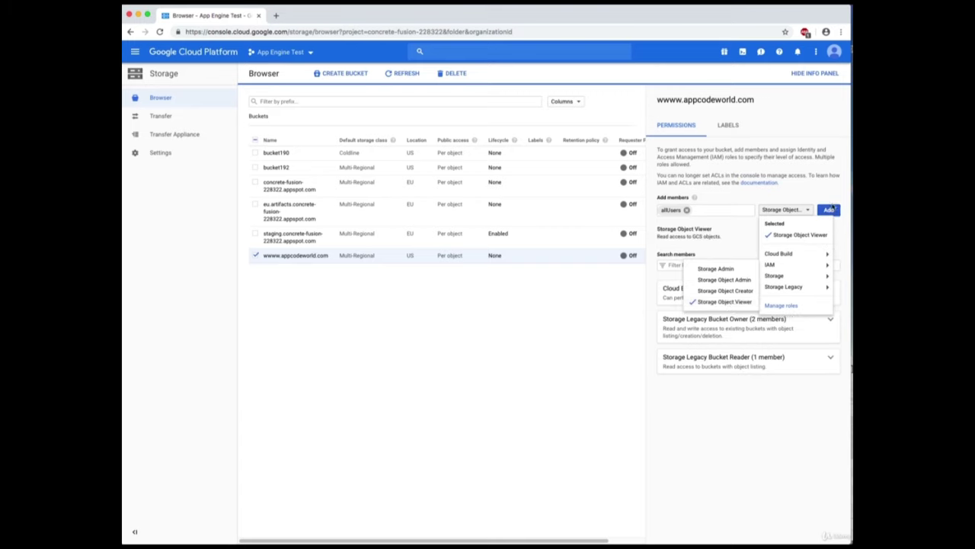
click(830, 210)
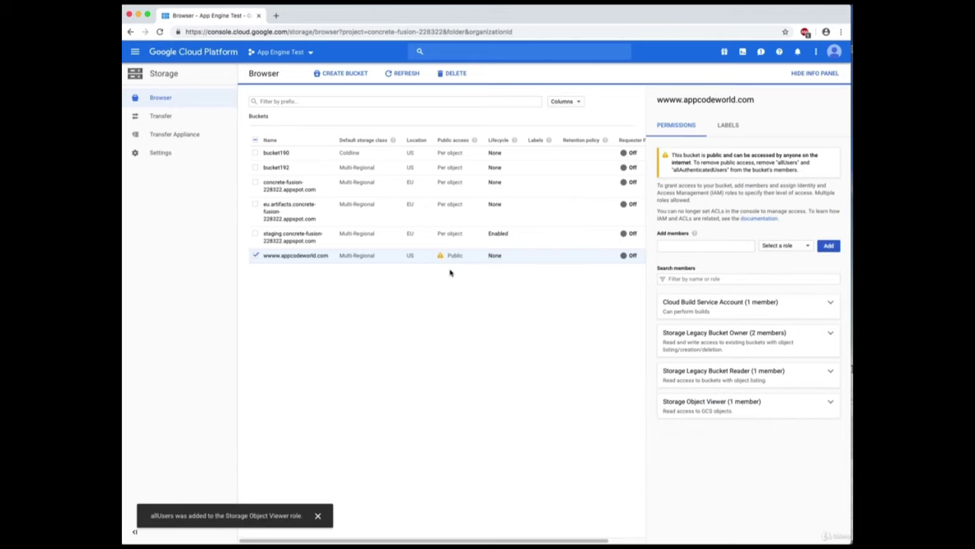
mouse_move(459, 261)
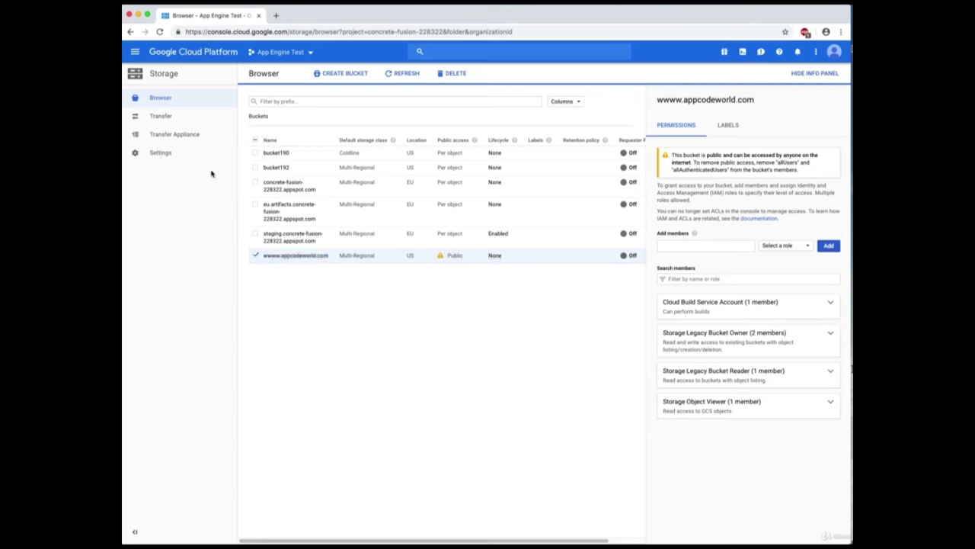
Check the bucket details, return to the list showing Public access, and open the wwww.appcodeworld.com actions menu.
click(310, 261)
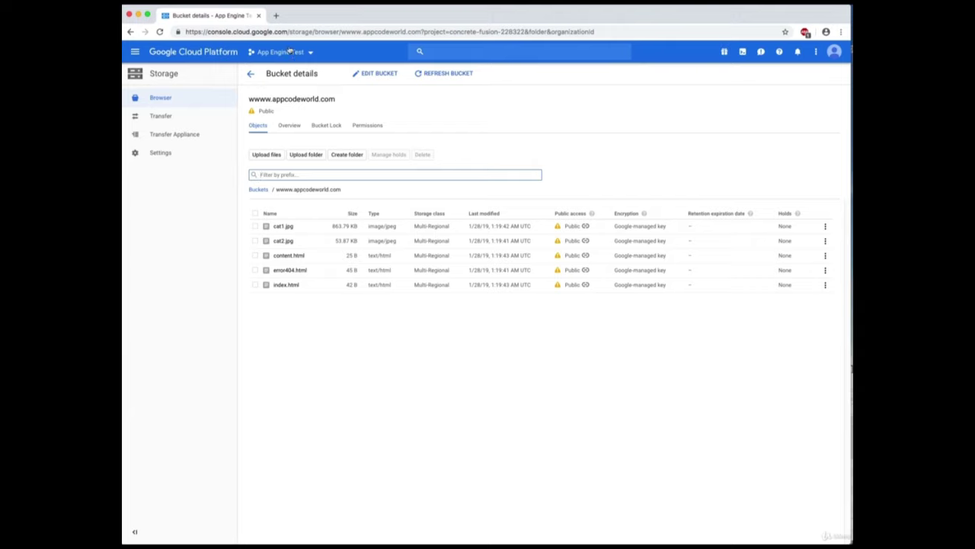
click(253, 76)
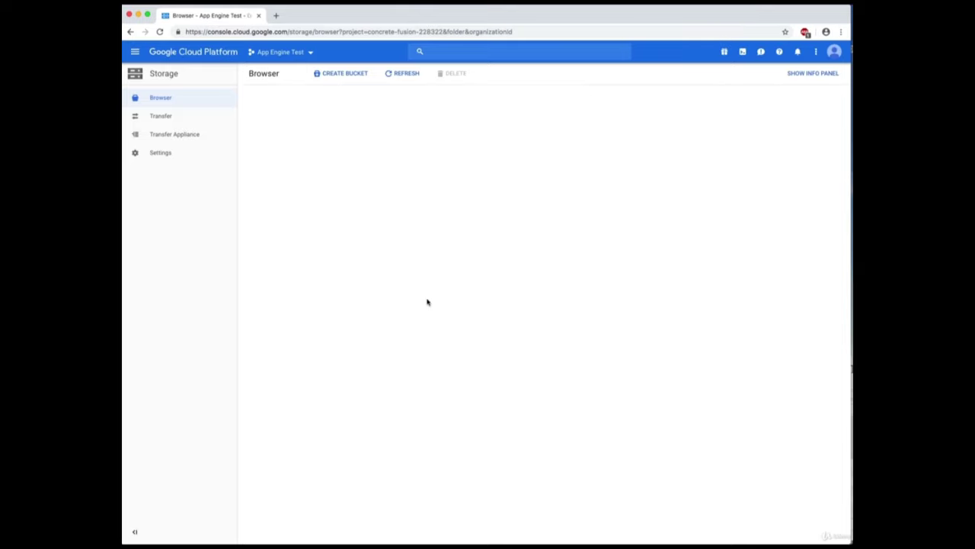
click(393, 270)
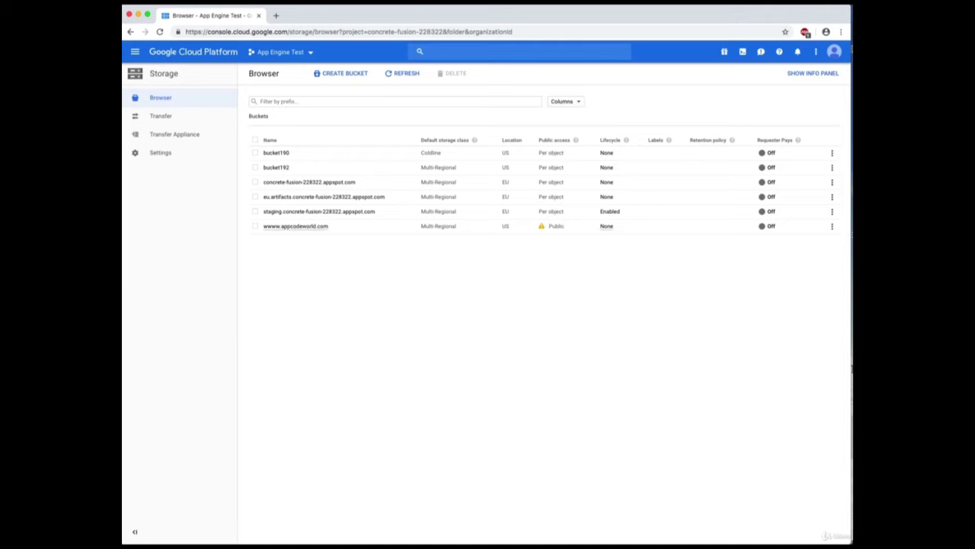
click(833, 227)
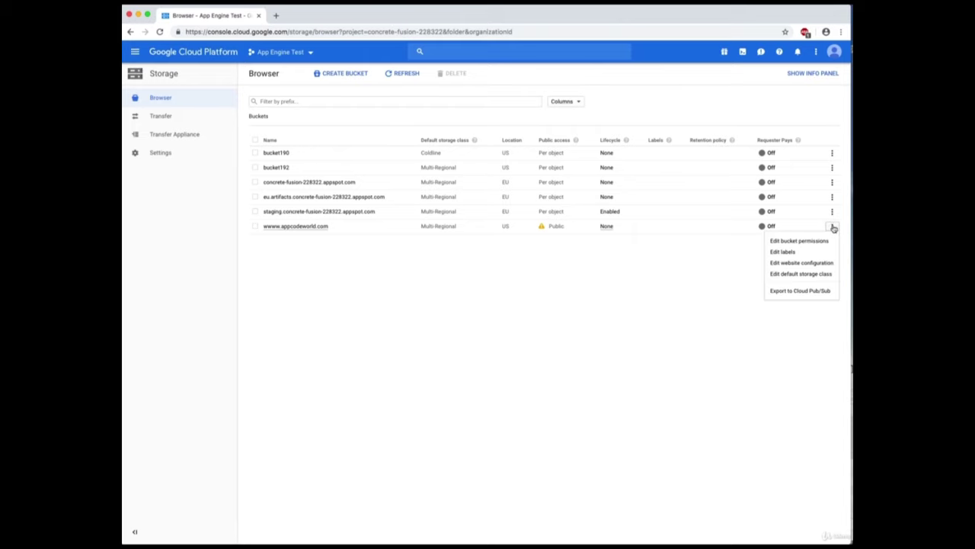
Save the website configuration with Main page index.html and 404 page error404.html.
click(824, 264)
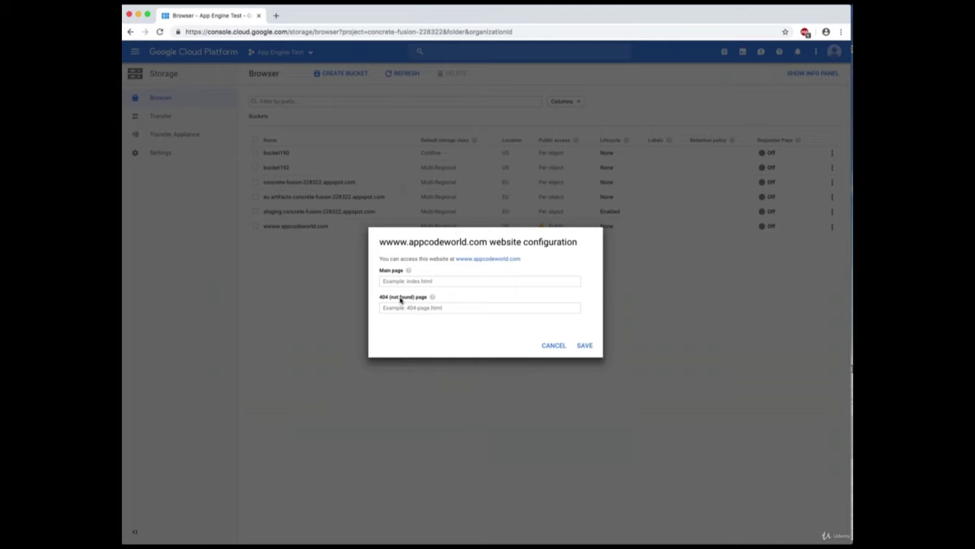
click(415, 281)
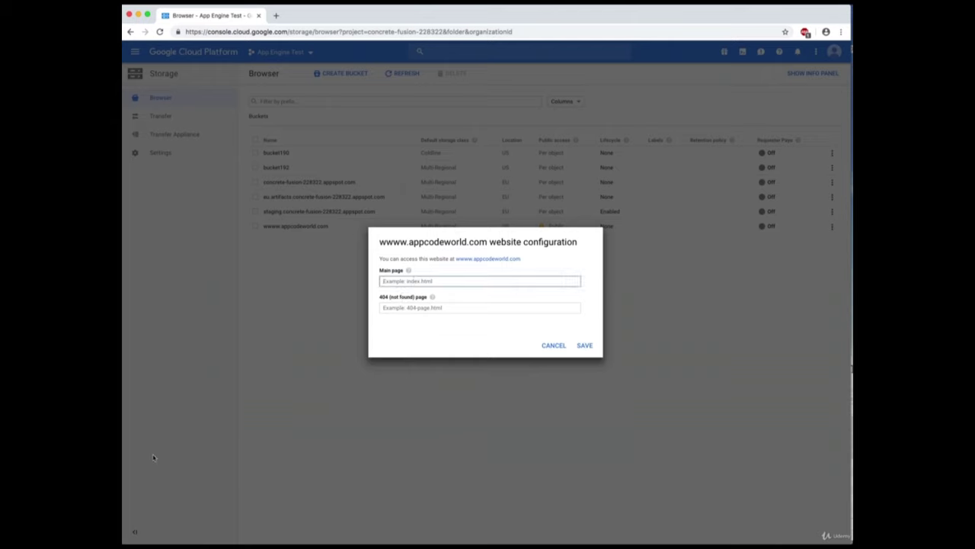
text(index.html)
click(541, 309)
text(e)
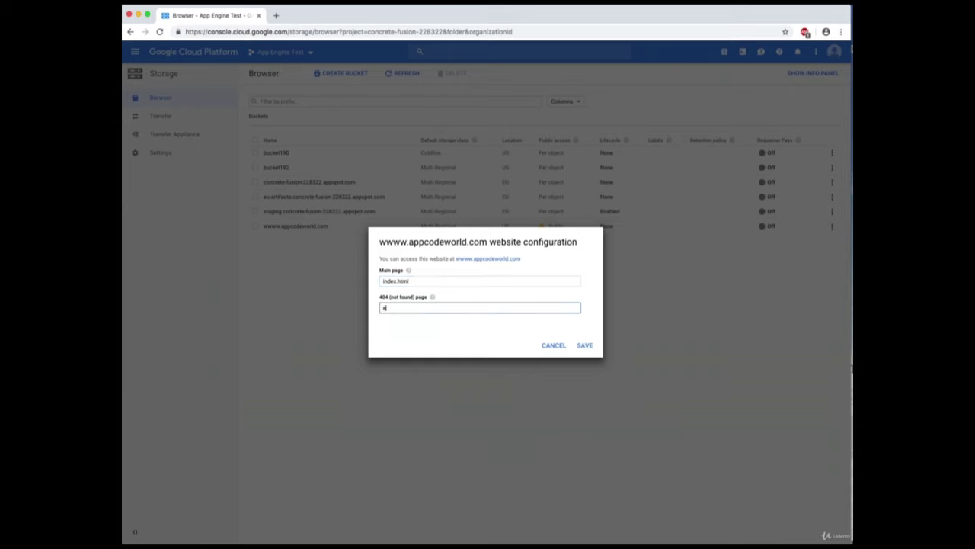
text(rror404.html)
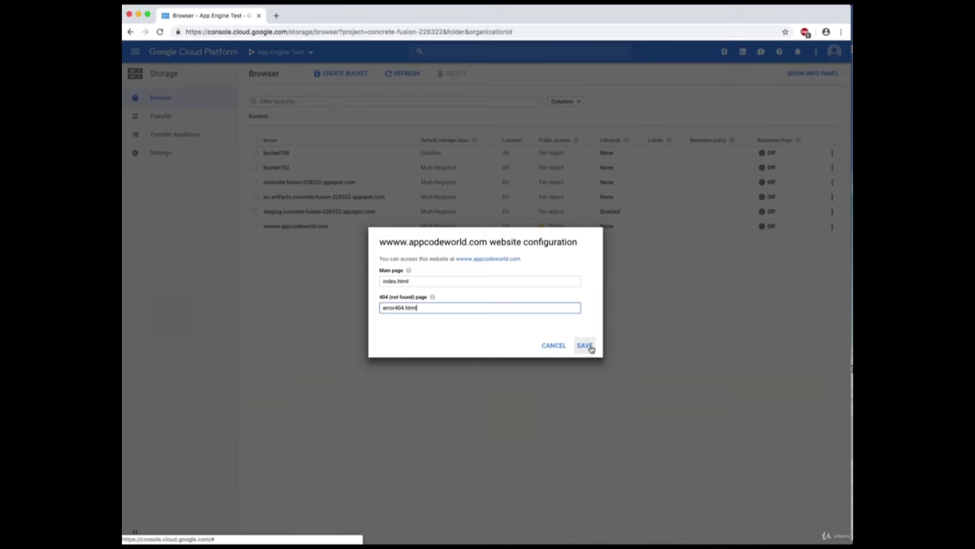
click(588, 346)
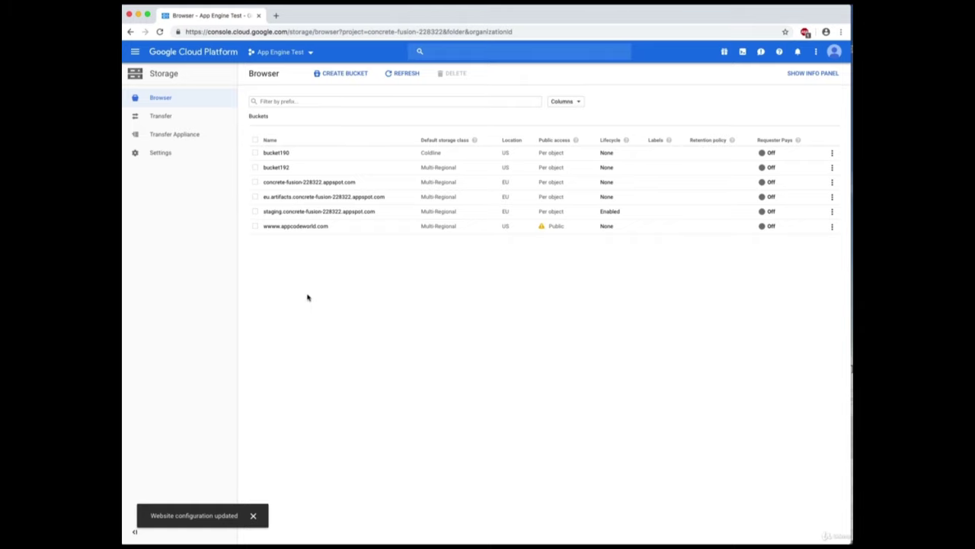
Open the wwww.appcodeworld.com bucket and confirm all five files are marked Public.
click(311, 227)
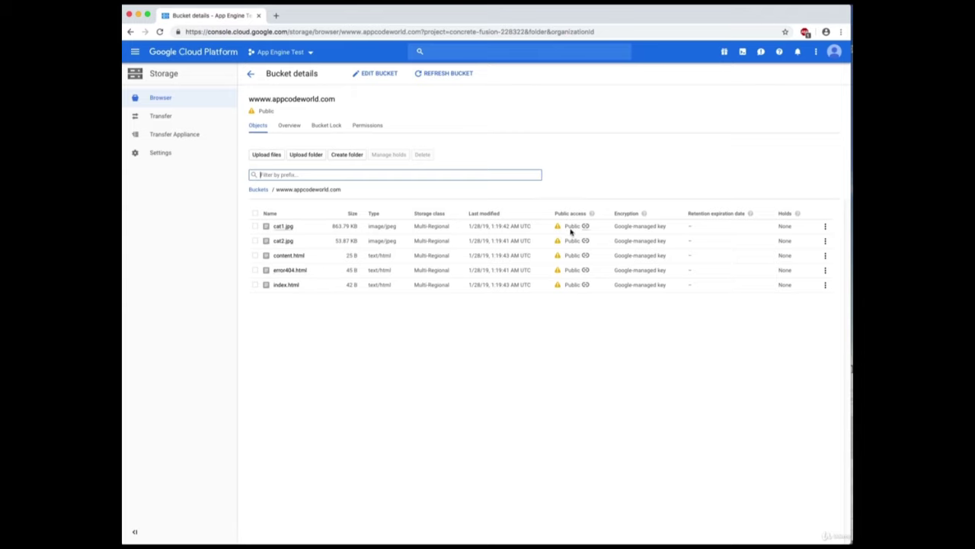
mouse_move(571, 227)
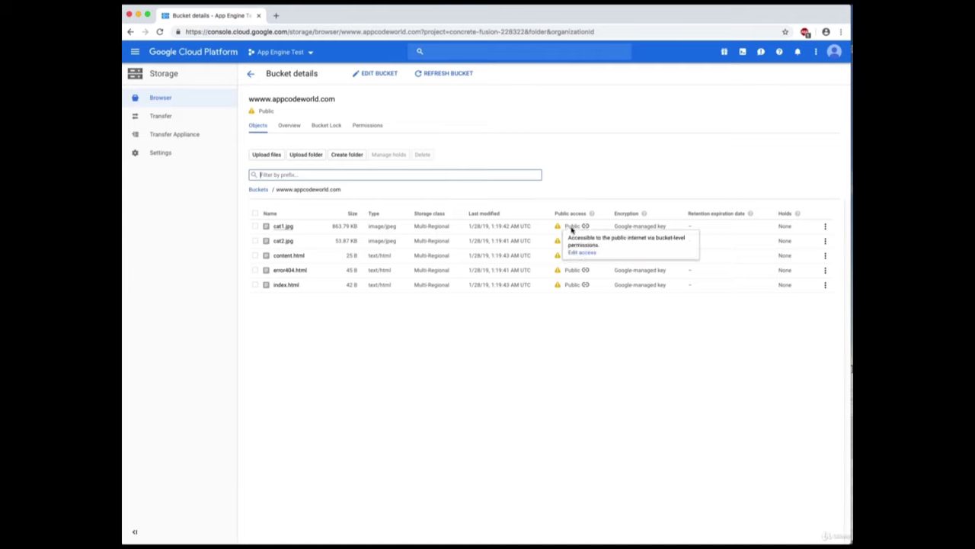
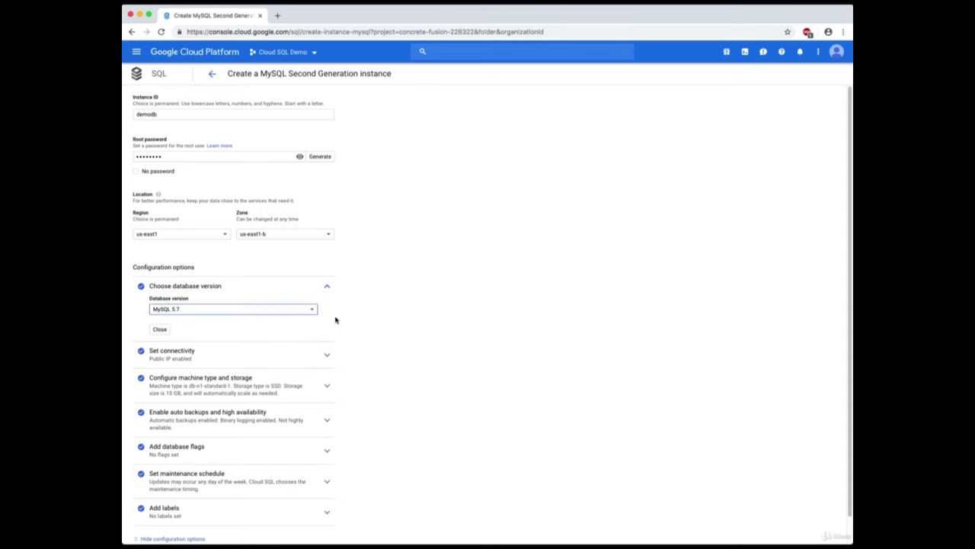
Expand the machine type and storage section to reveal db-n1-standard-1, 3.75 GB and 10 GB SSD.
click(310, 381)
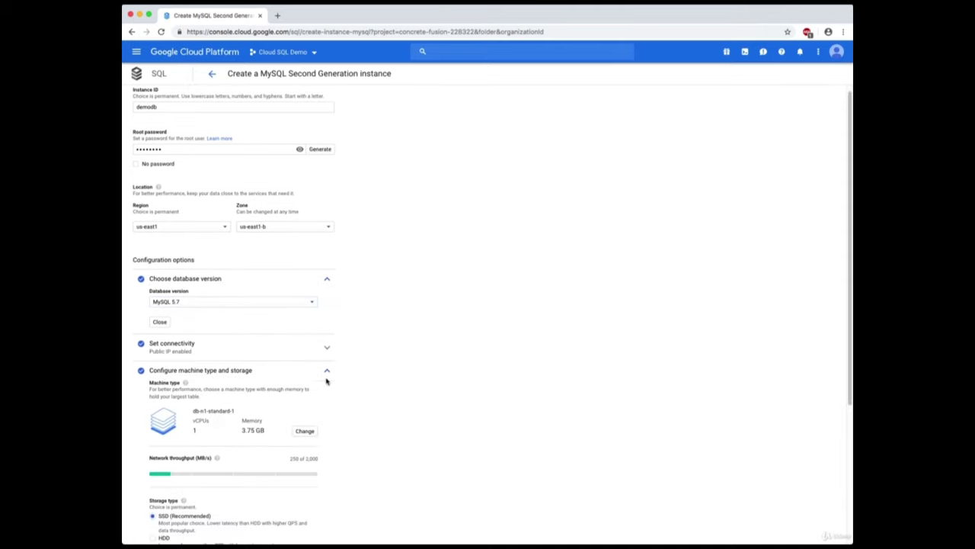
scroll(397, 374, down, 3)
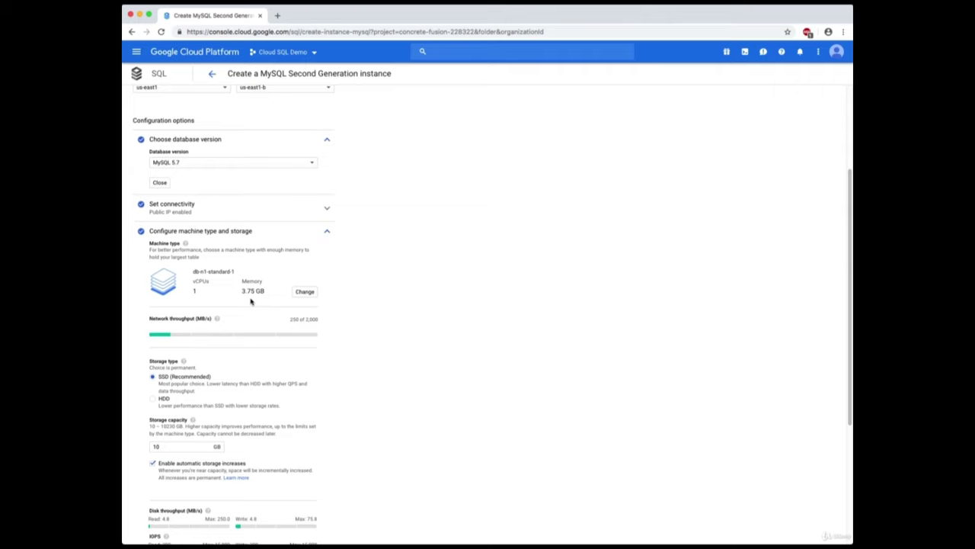
Switch the machine type from db-n1-standard-1 to db-n1-standard-4 with 4 vCPUs and 15 GB memory.
click(305, 293)
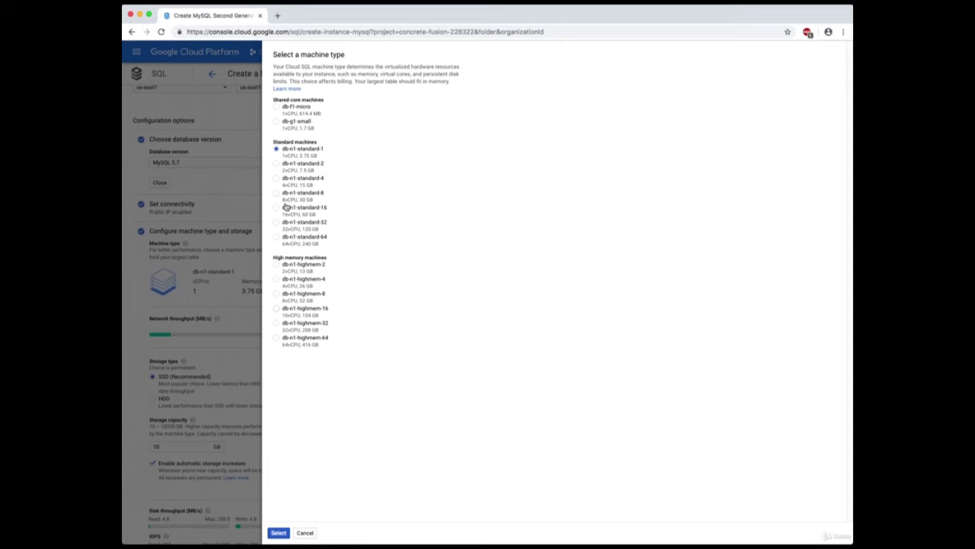
click(308, 178)
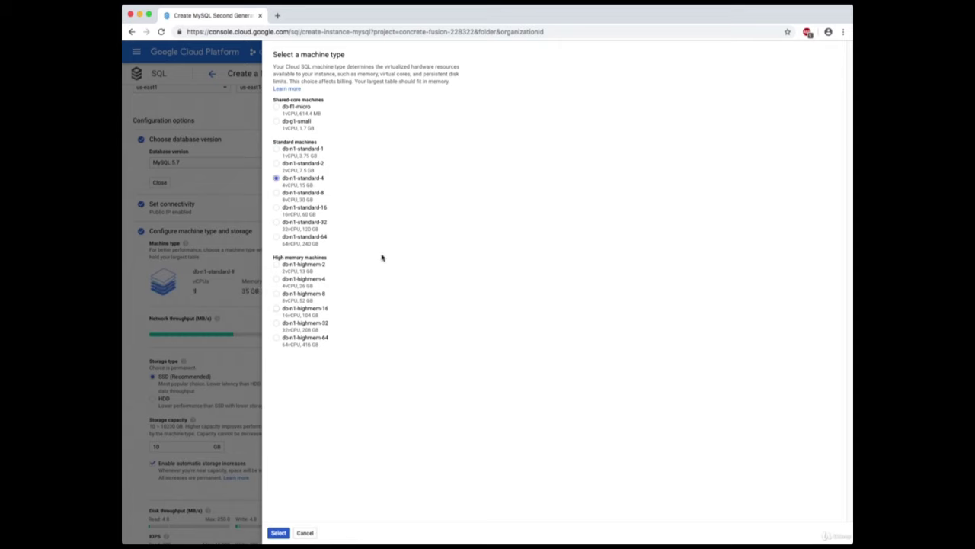
click(278, 533)
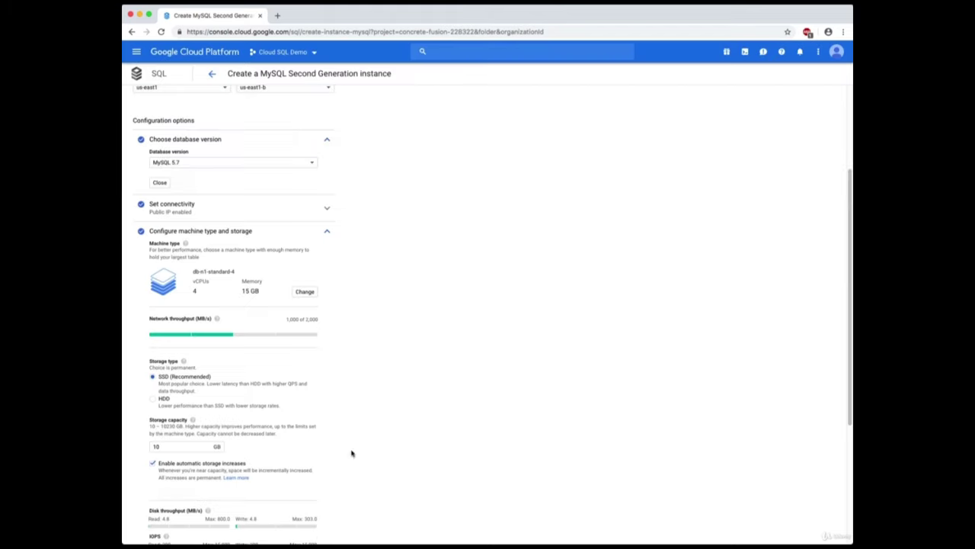
scroll(400, 374, down, 1)
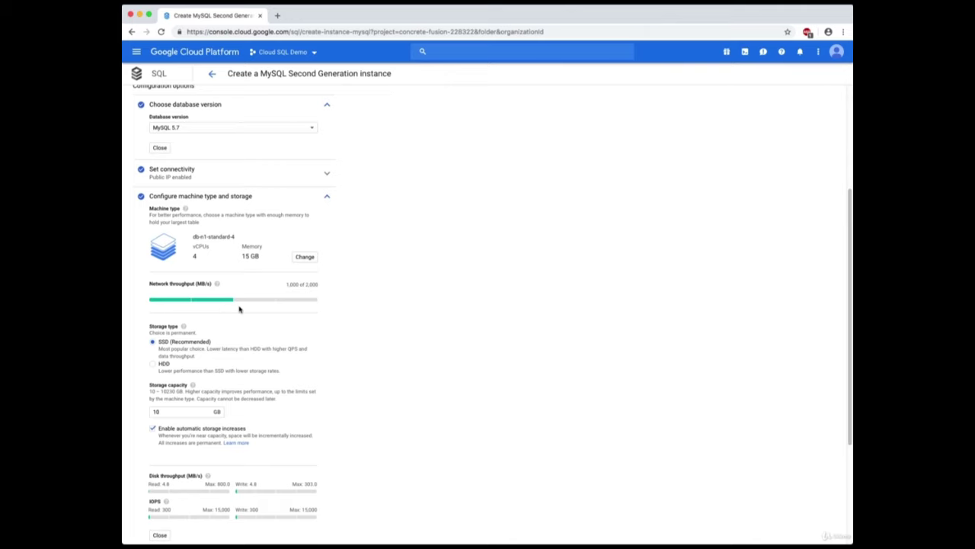
scroll(388, 351, down, 3)
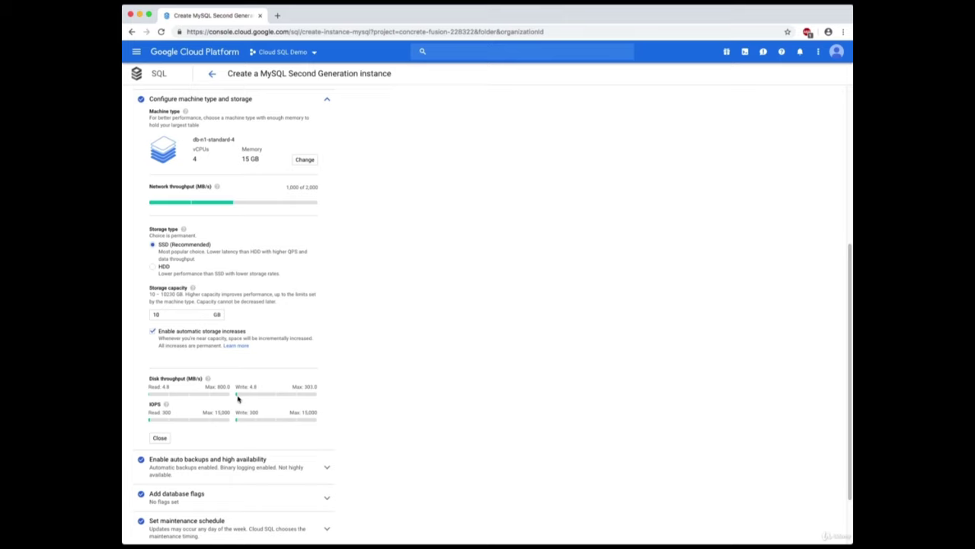
scroll(370, 350, up, 1)
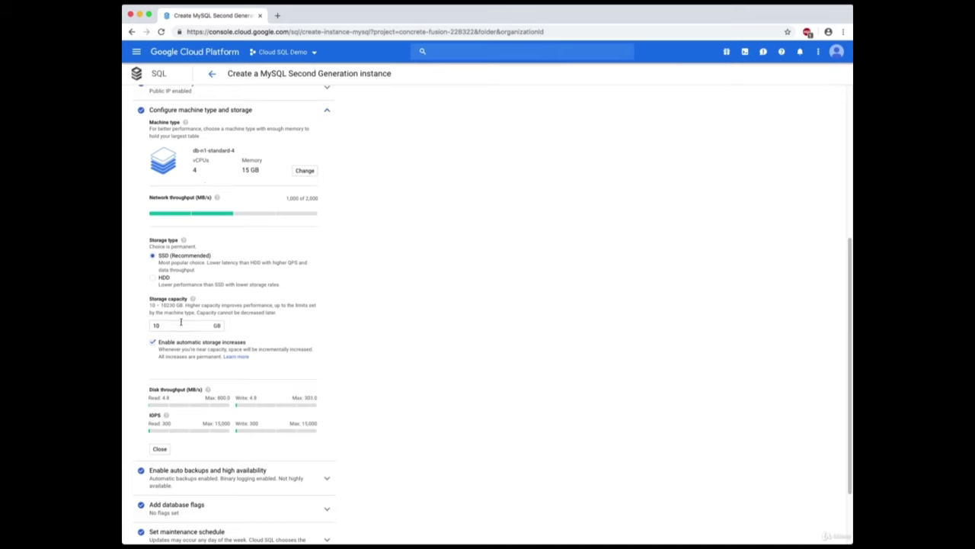
Enter 400 GB as storage capacity, raising disk throughput to 192 MB/s and IOPS to 12,000.
click(183, 321)
text(0)
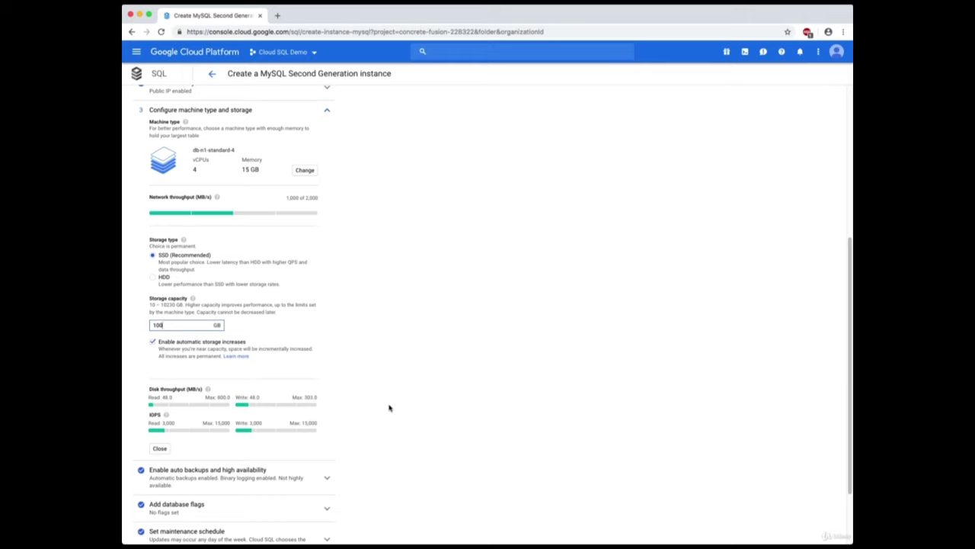
text(0)
text(4)
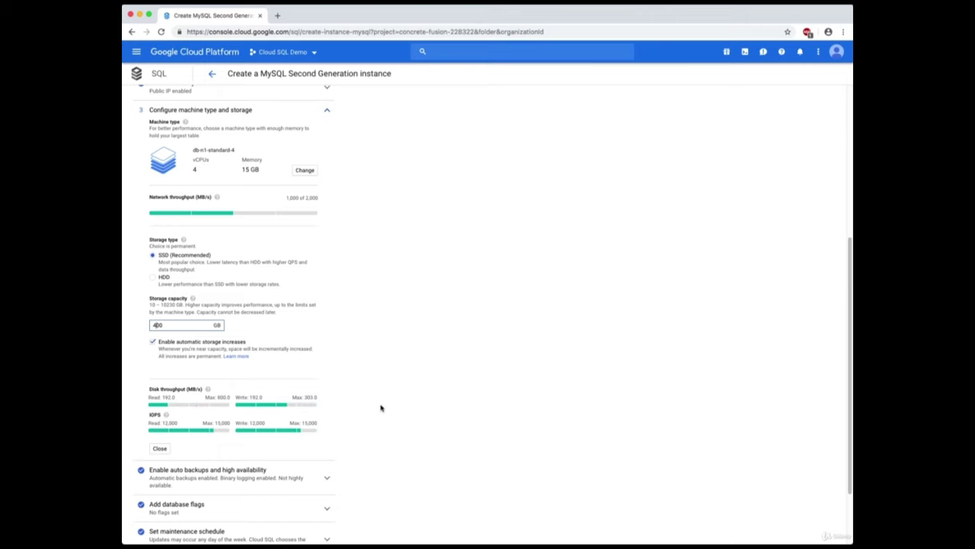
scroll(404, 395, down, 1)
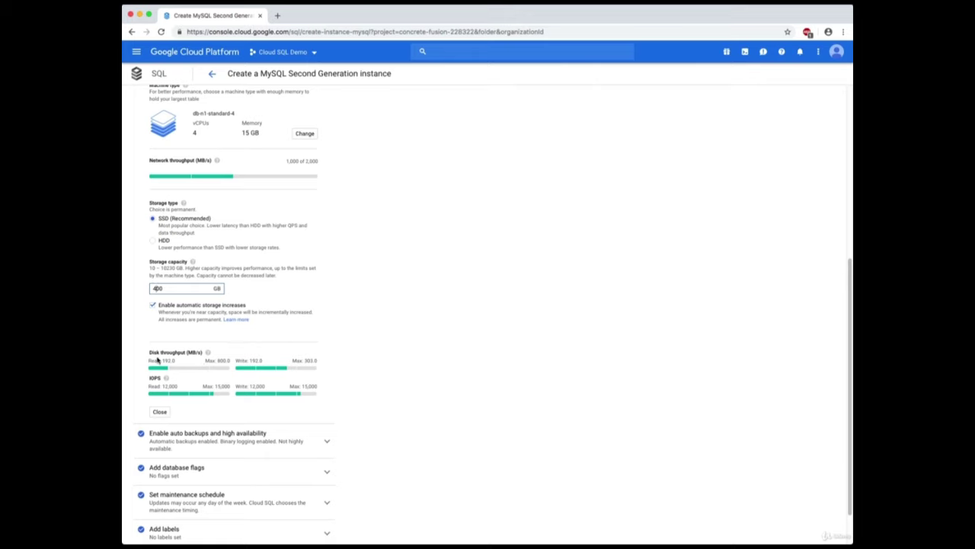
scroll(159, 362, down, 1)
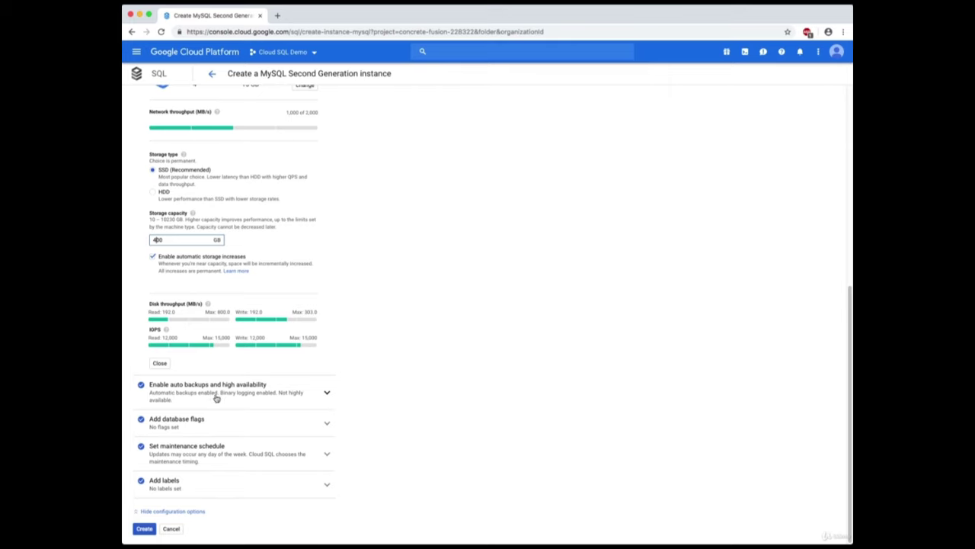
Expand auto backups and high availability, keeping the 9:00 AM – 1:00 PM backup window.
click(327, 395)
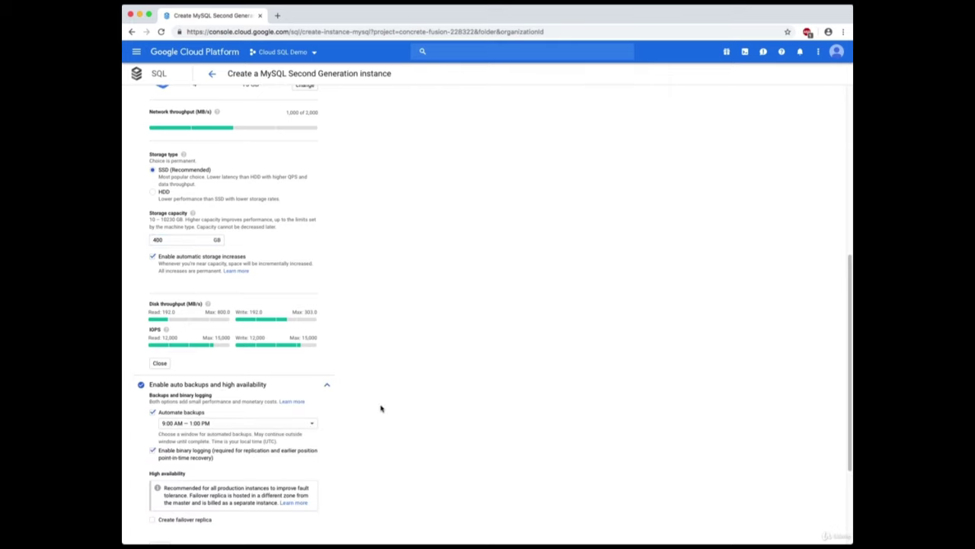
scroll(420, 400, down, 3)
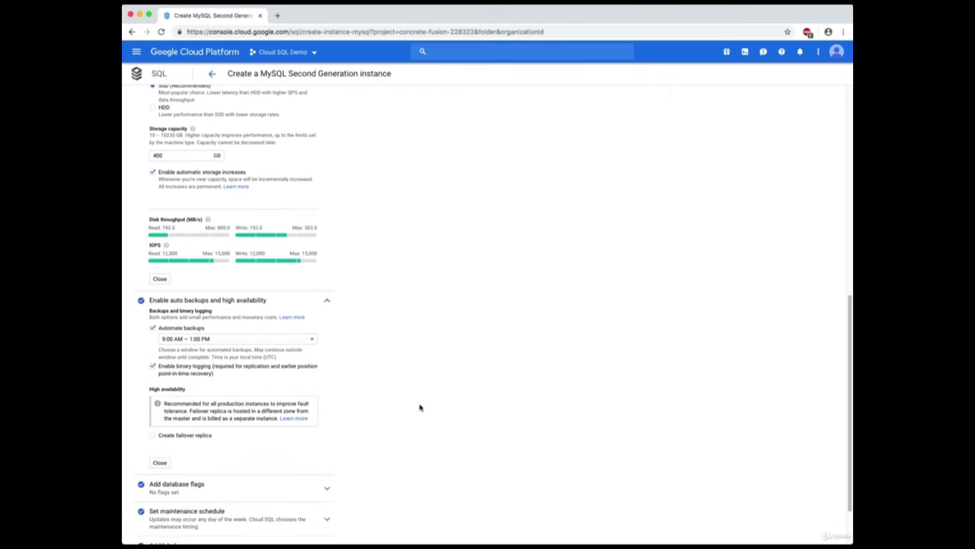
scroll(420, 408, down, 2)
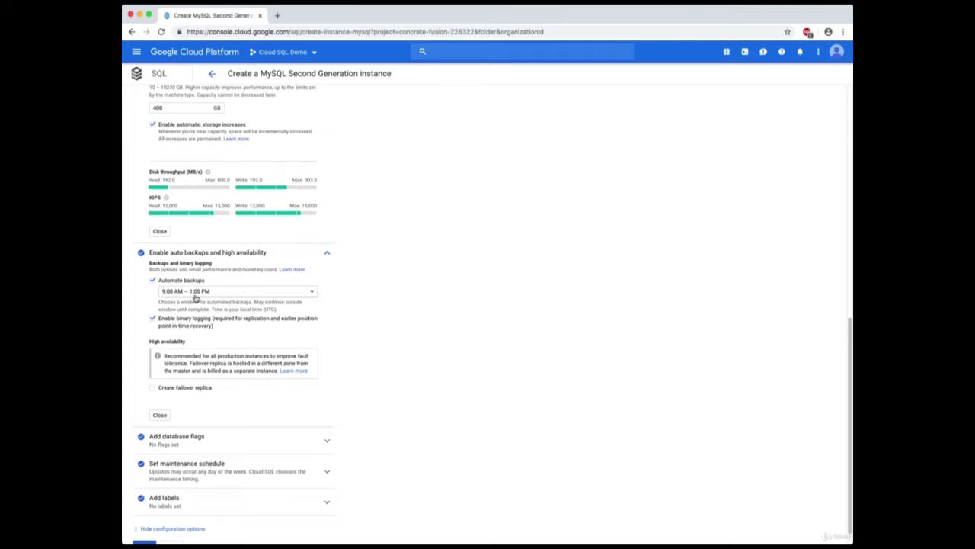
click(312, 292)
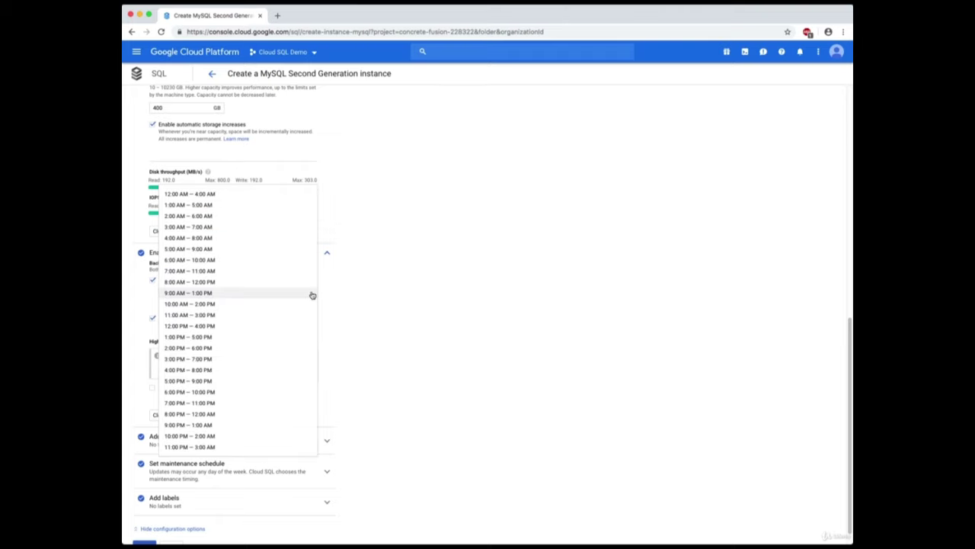
click(312, 294)
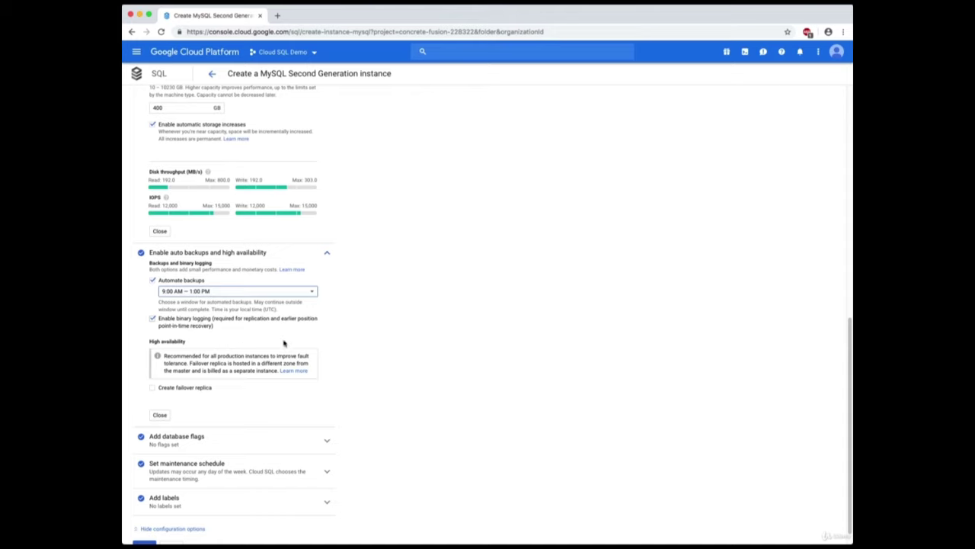
scroll(358, 365, down, 1)
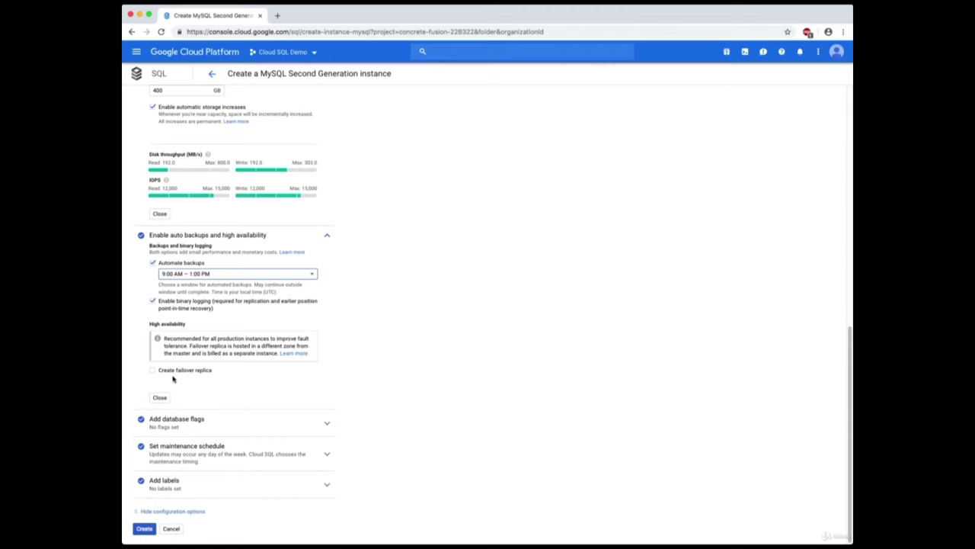
click(193, 372)
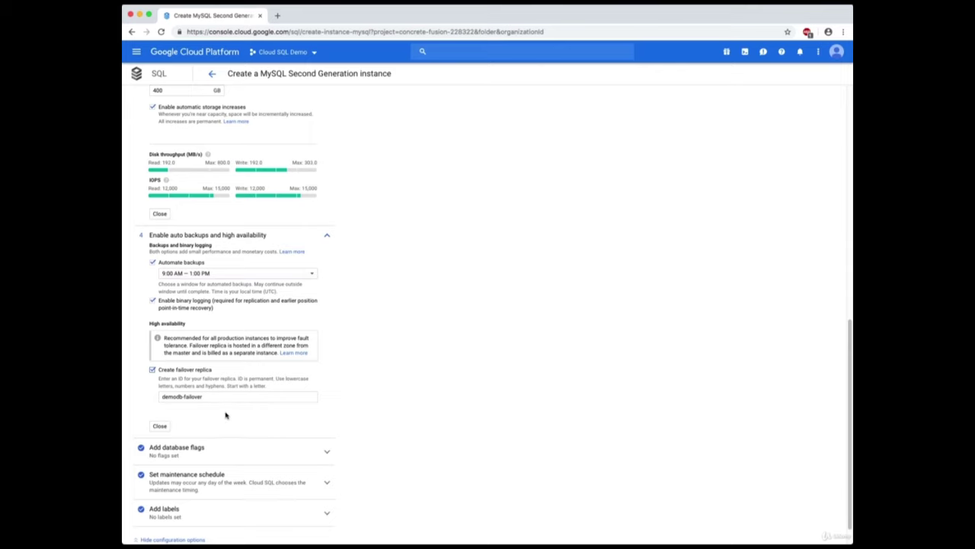
scroll(334, 425, down, 1)
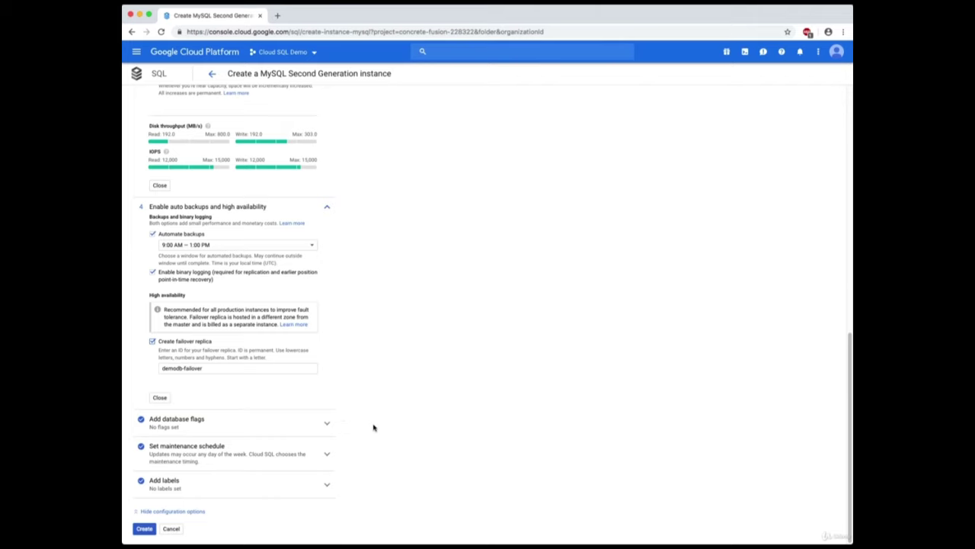
scroll(374, 427, up, 10)
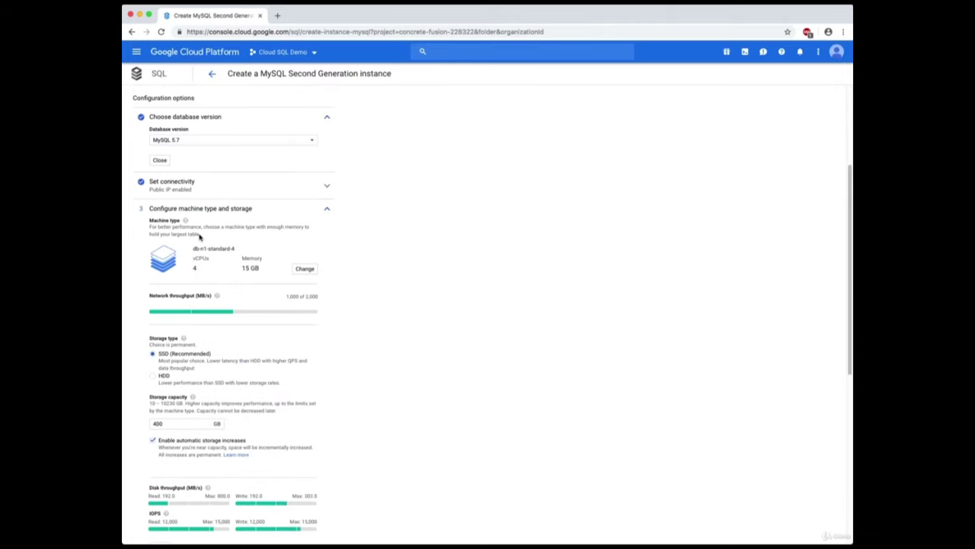
scroll(348, 383, down, 7)
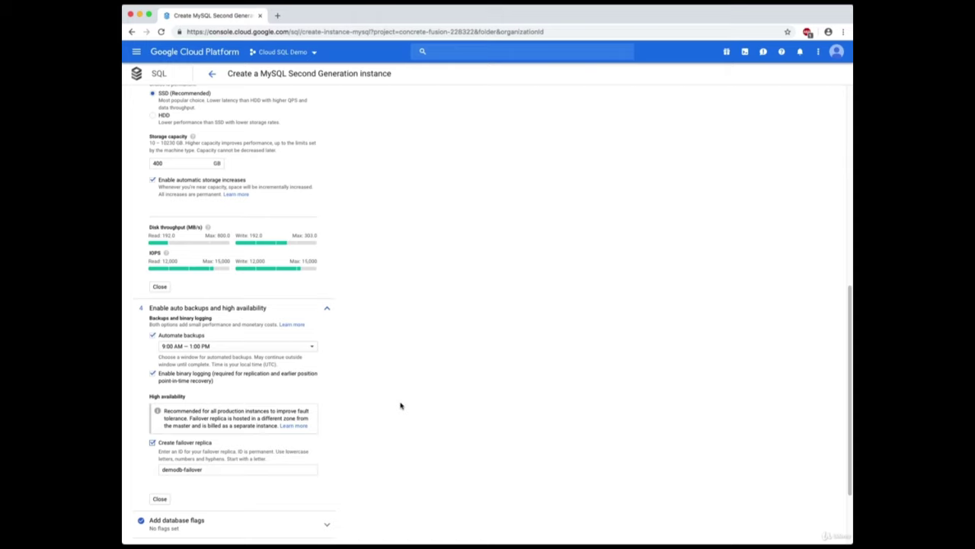
scroll(401, 407, down, 3)
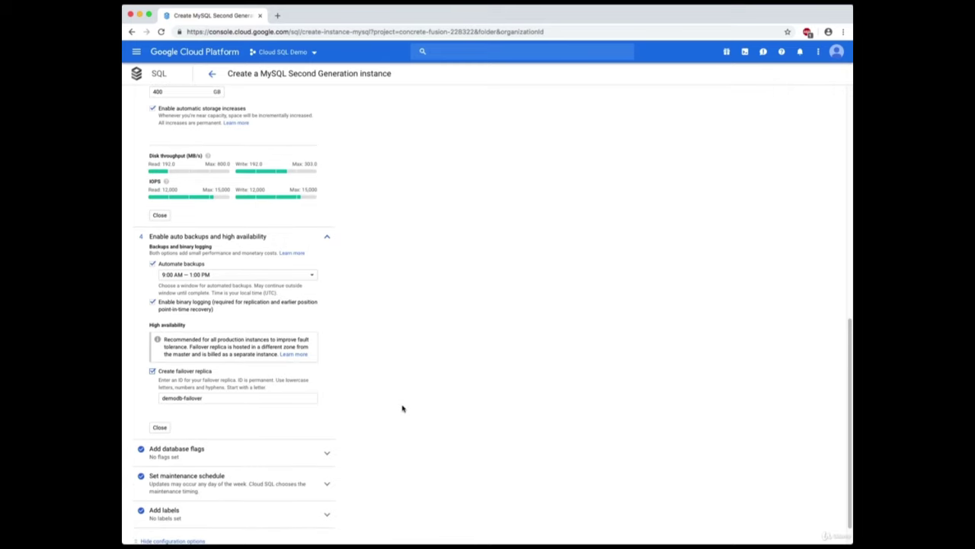
scroll(403, 411, down, 1)
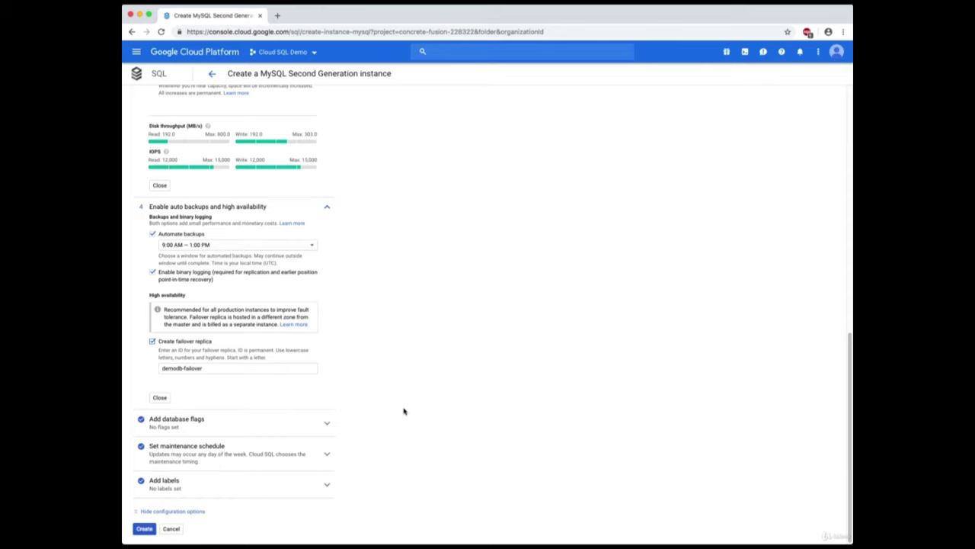
Expand the maintenance schedule, leaving the window at Any window and timing at Any.
click(328, 455)
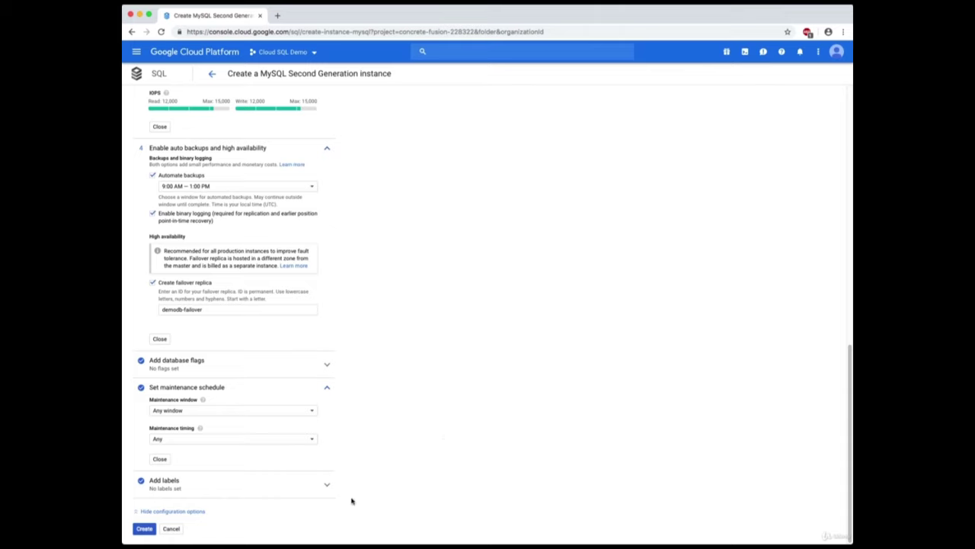
click(253, 416)
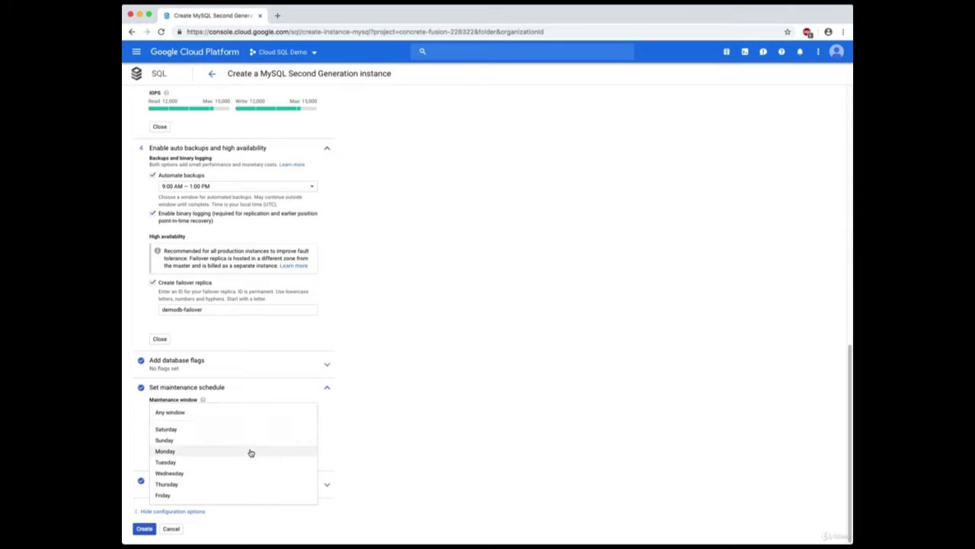
click(400, 454)
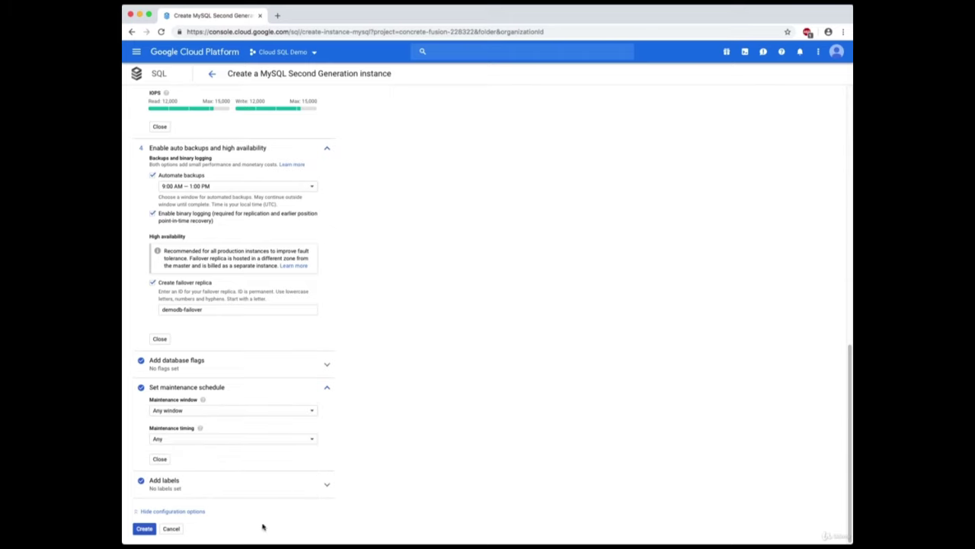
Create the instance and wait for demodb and demodb-failover in us-east1-c to appear running.
click(145, 530)
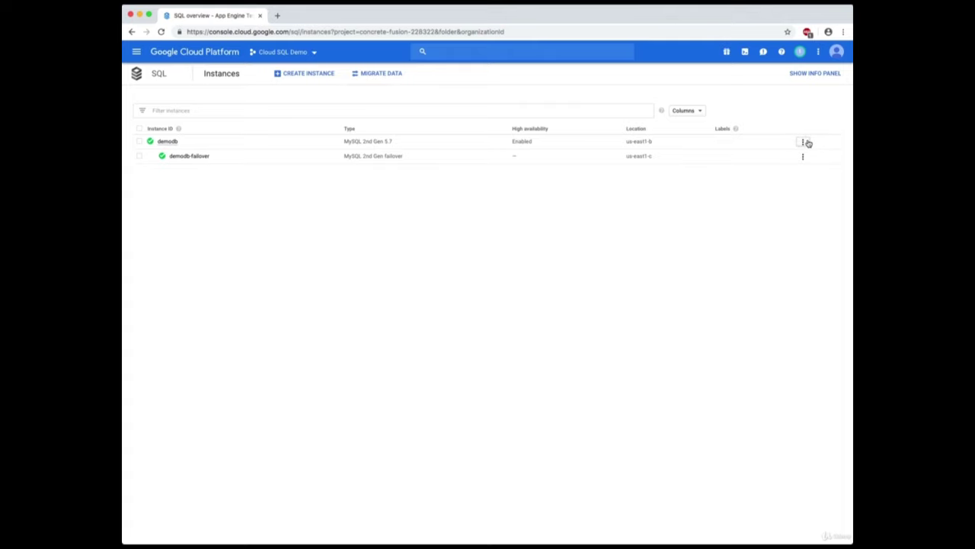
Open demodb's Instance details showing MySQL 5.7, 4 vCPUs, 15 GB and 400 GB SSD.
click(805, 142)
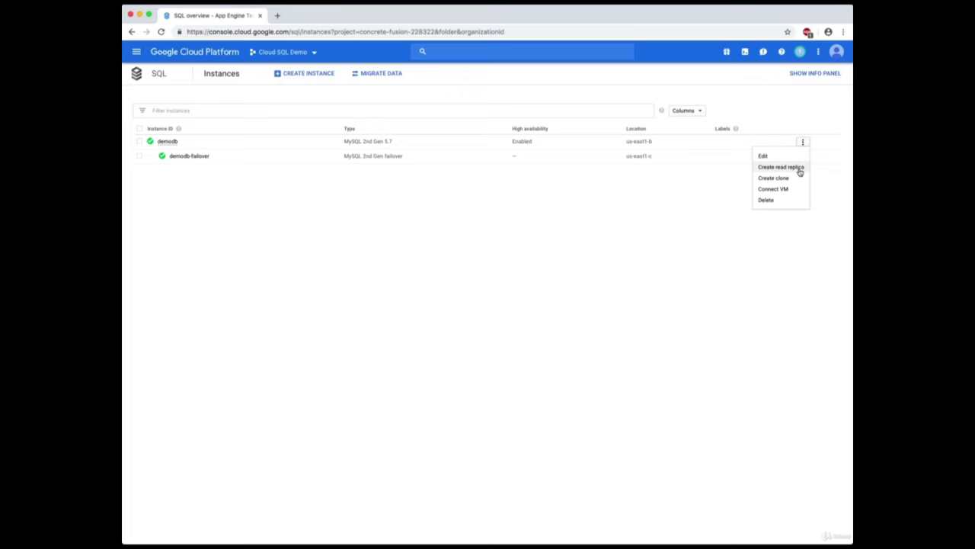
click(654, 197)
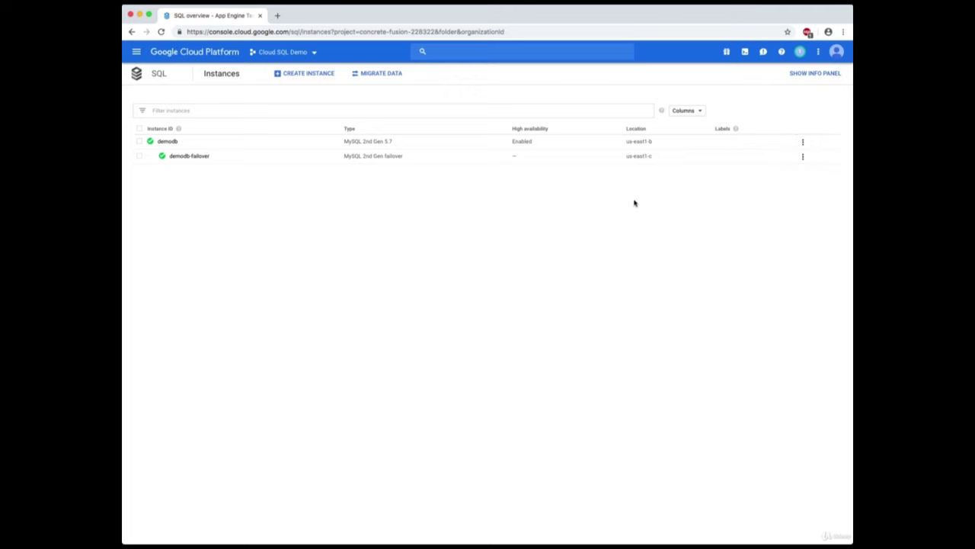
click(168, 143)
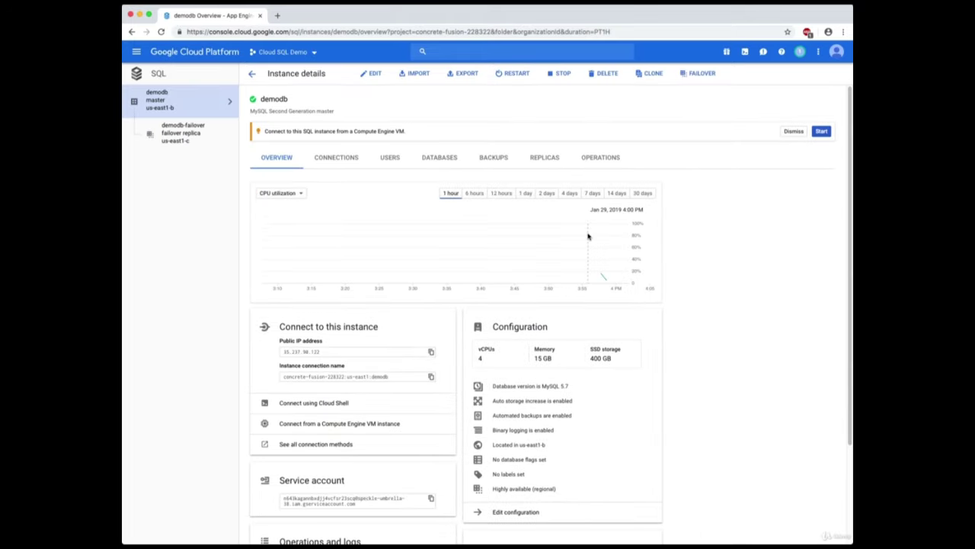
mouse_move(588, 236)
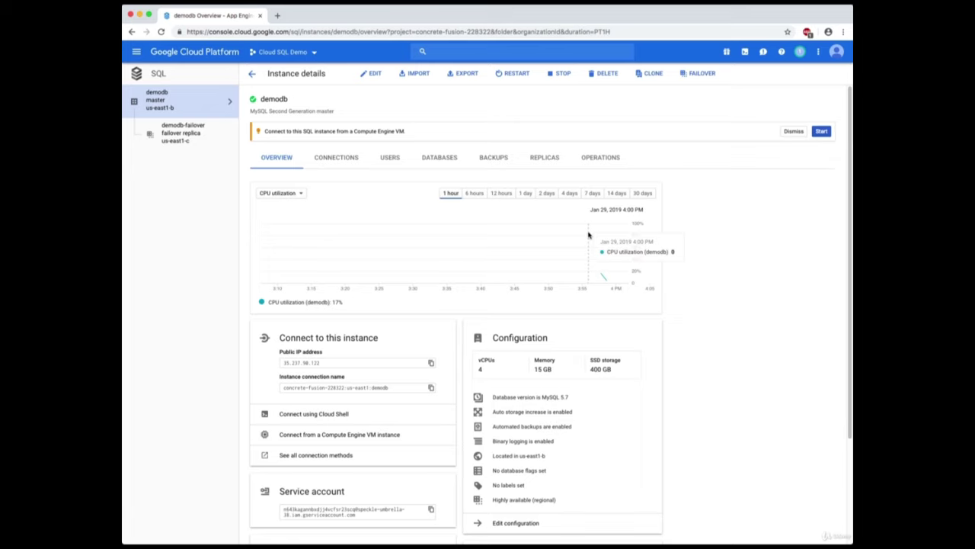
scroll(411, 290, down, 3)
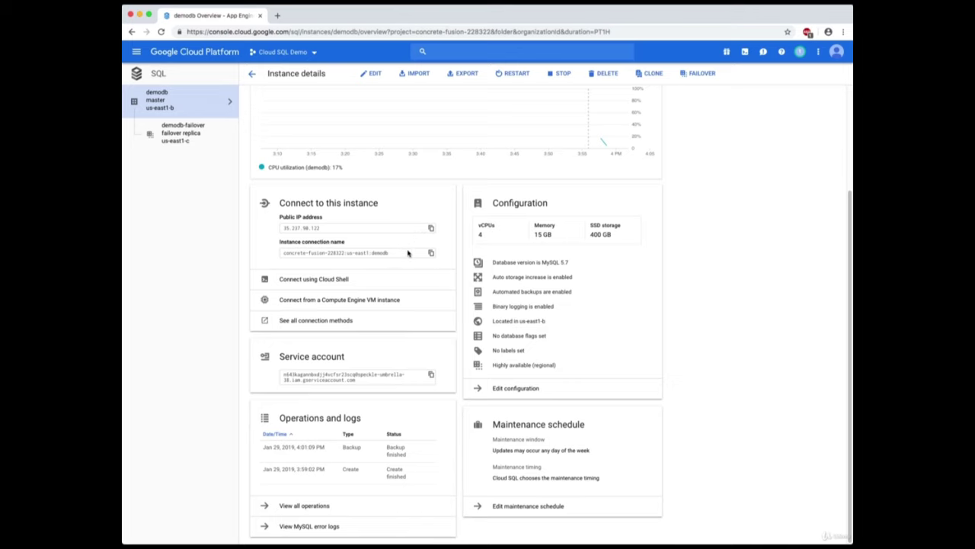
scroll(763, 353, up, 3)
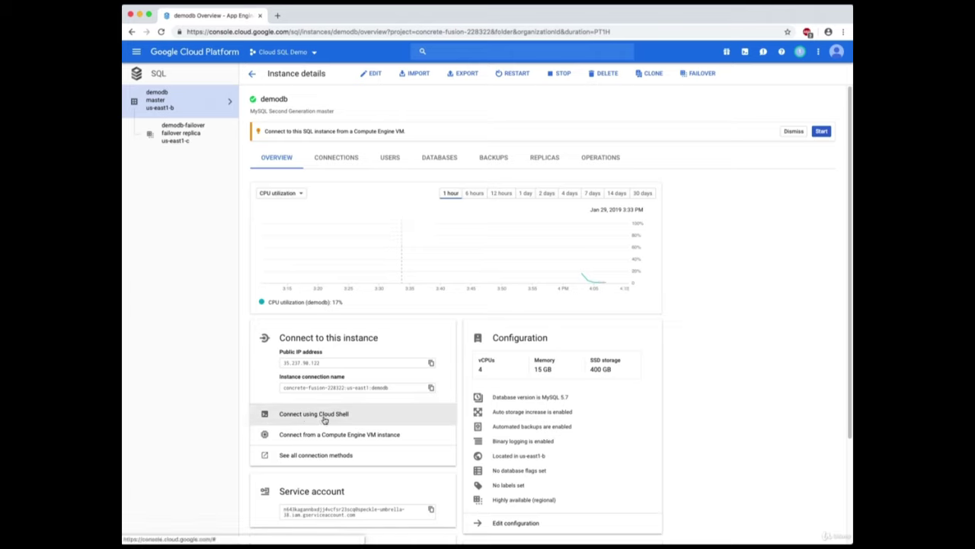
Run gcloud sql connect in Cloud Shell and log in to demodb's MySQL as root.
click(384, 413)
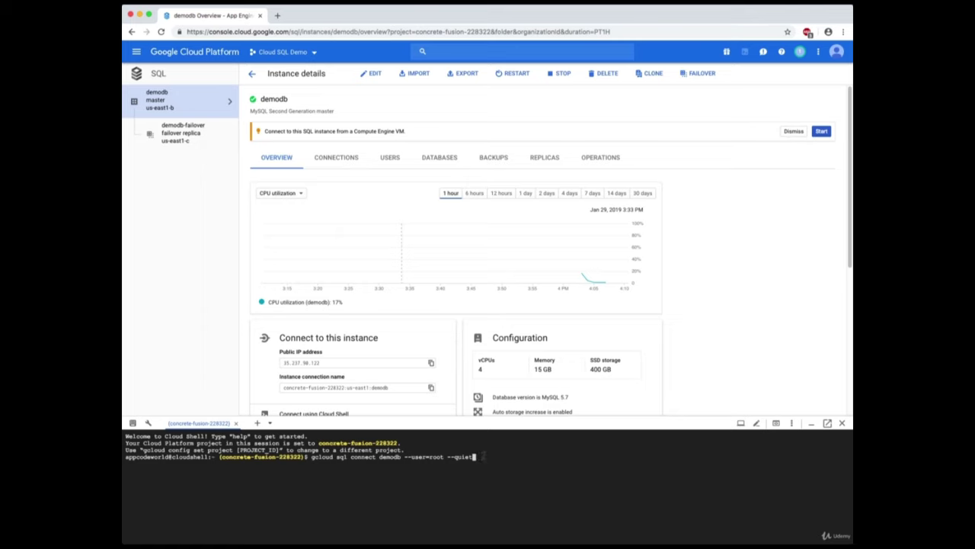
key(Return)
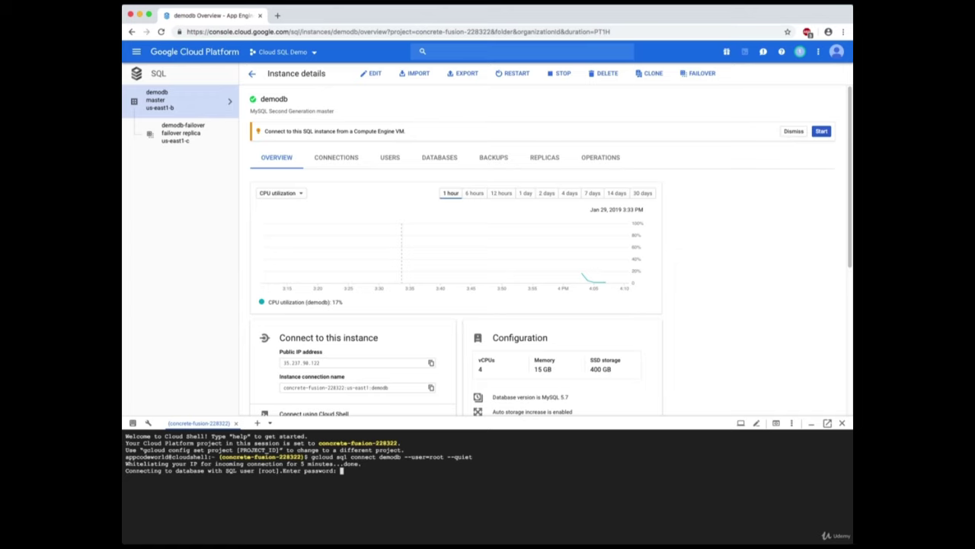
key(Return)
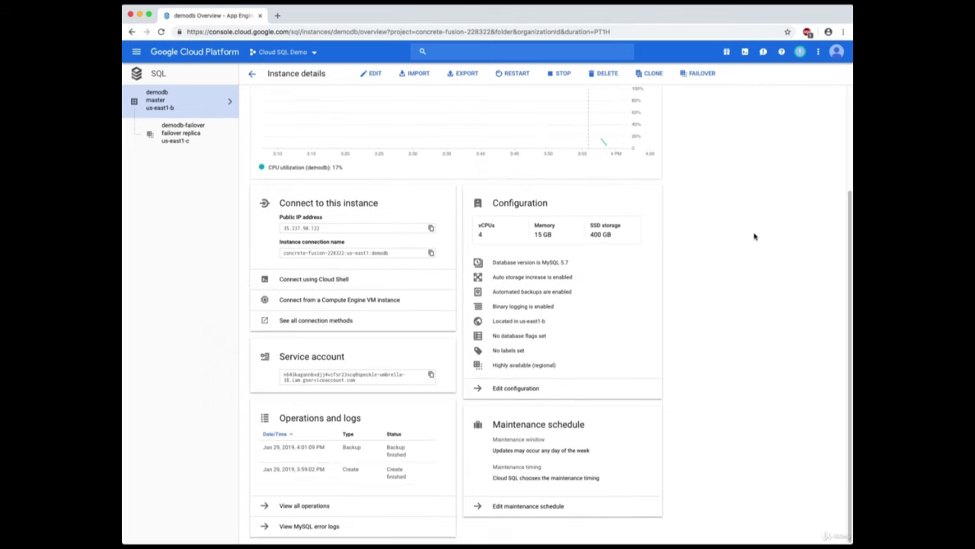
scroll(751, 233, up, 3)
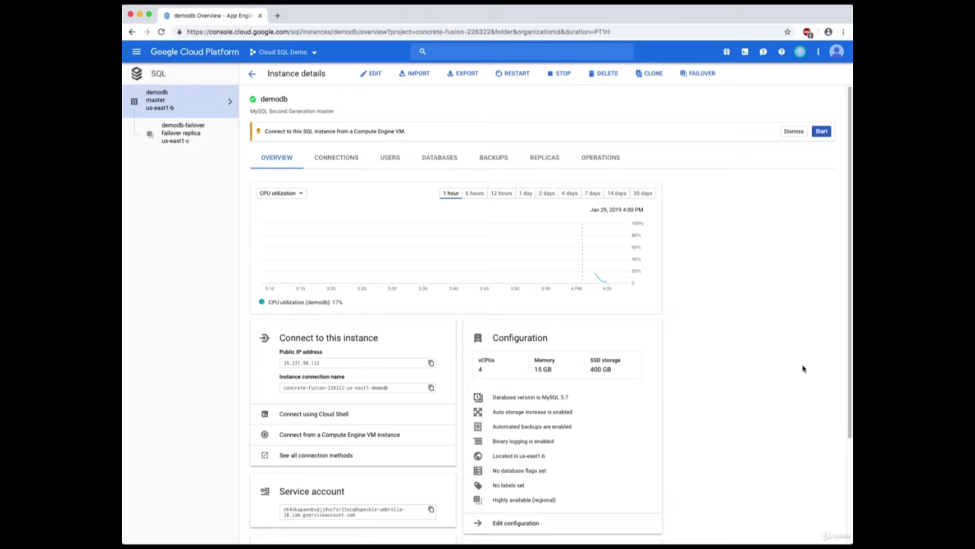
Step through demodb's Connections, Users, Databases, Backups, Replicas and Operations tabs.
click(353, 163)
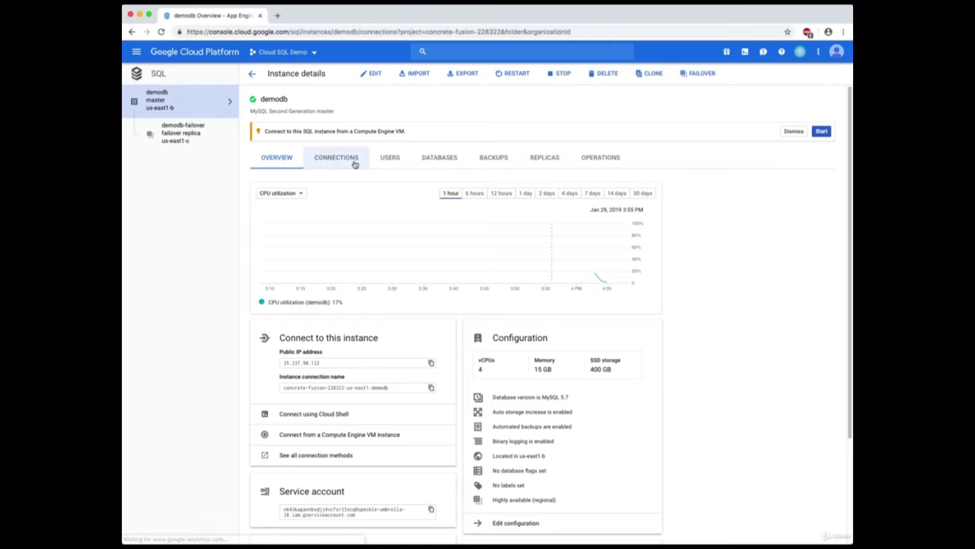
click(395, 159)
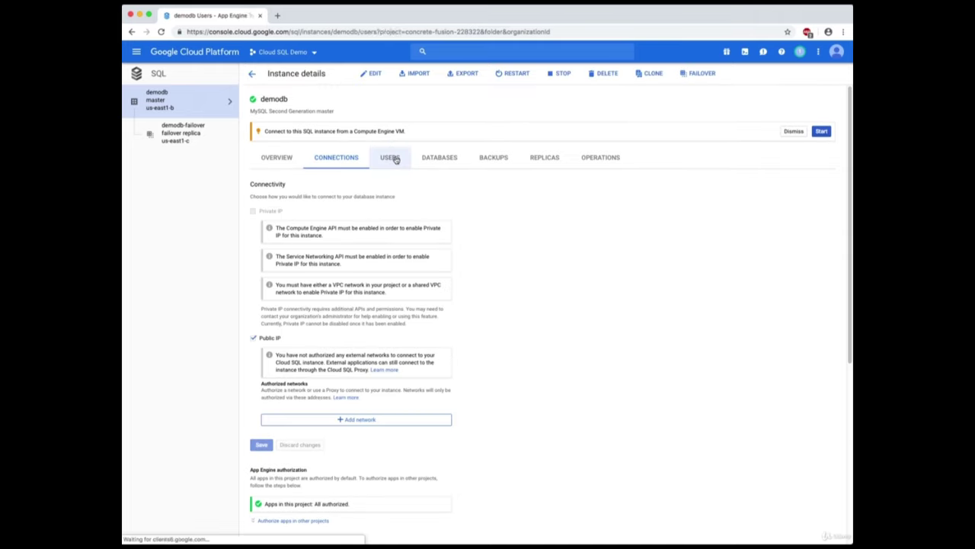
click(447, 158)
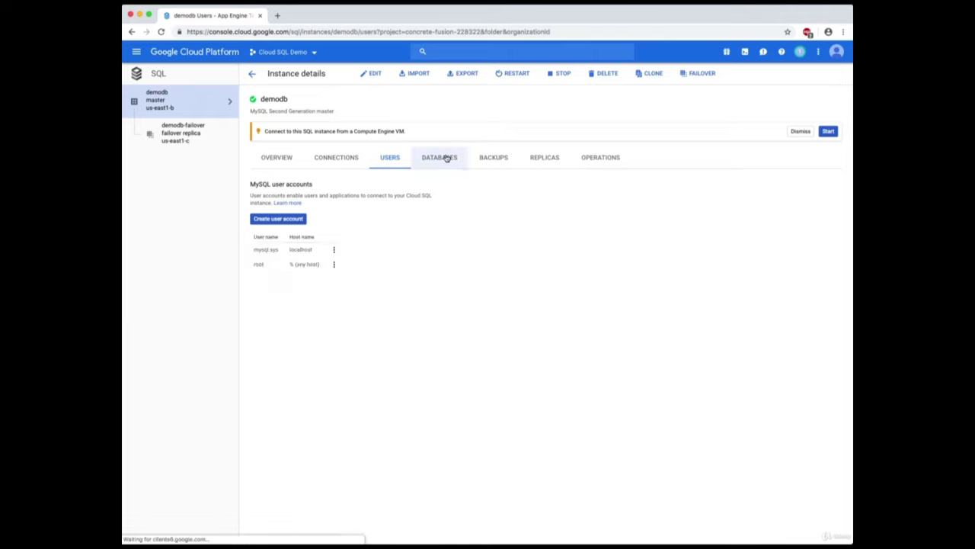
click(495, 159)
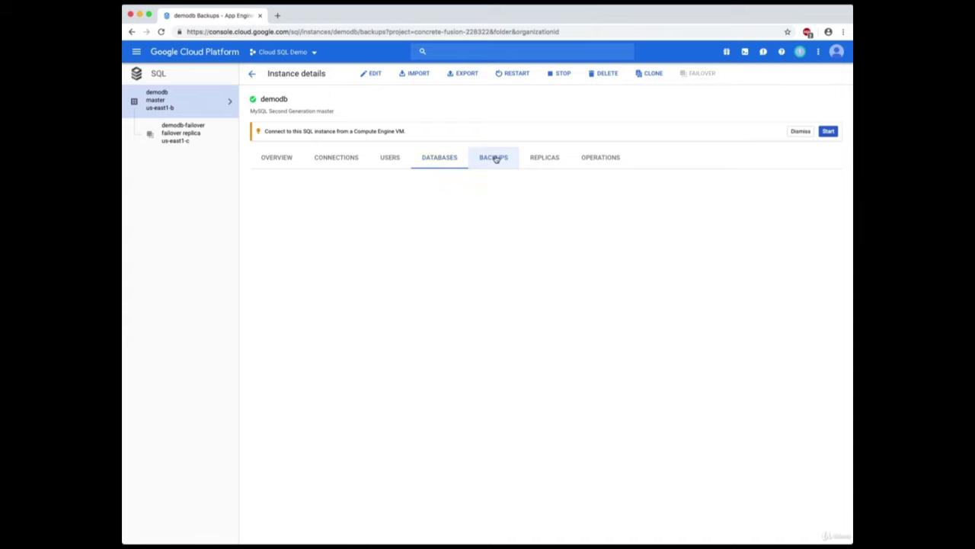
click(542, 157)
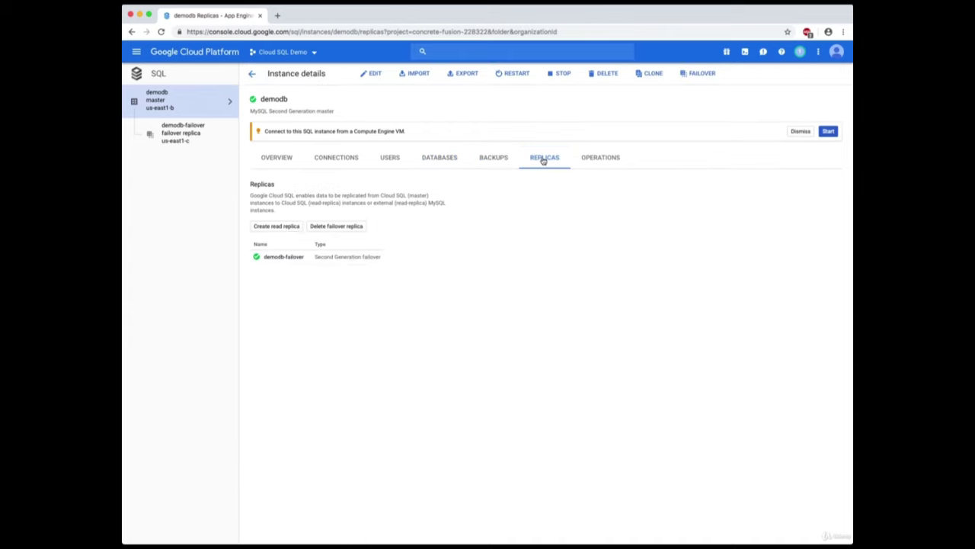
click(610, 159)
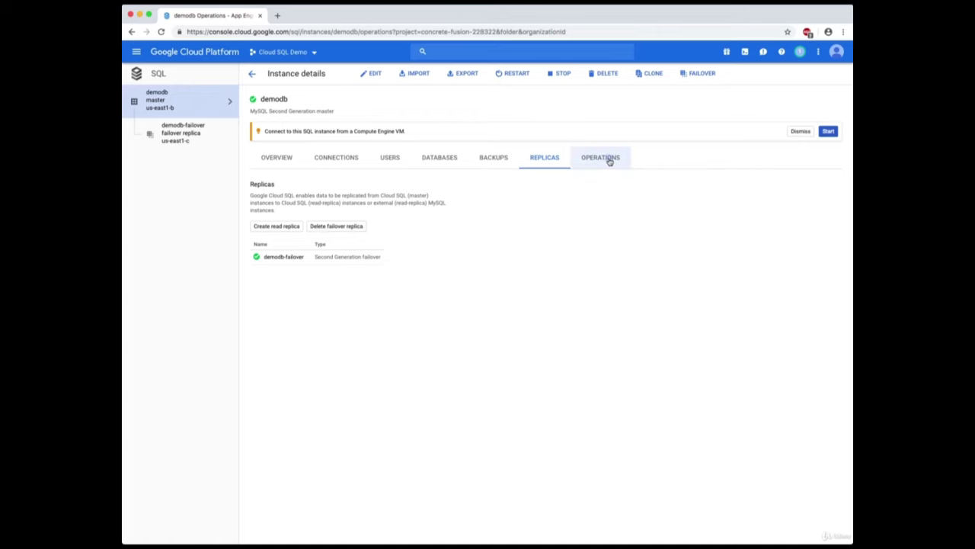
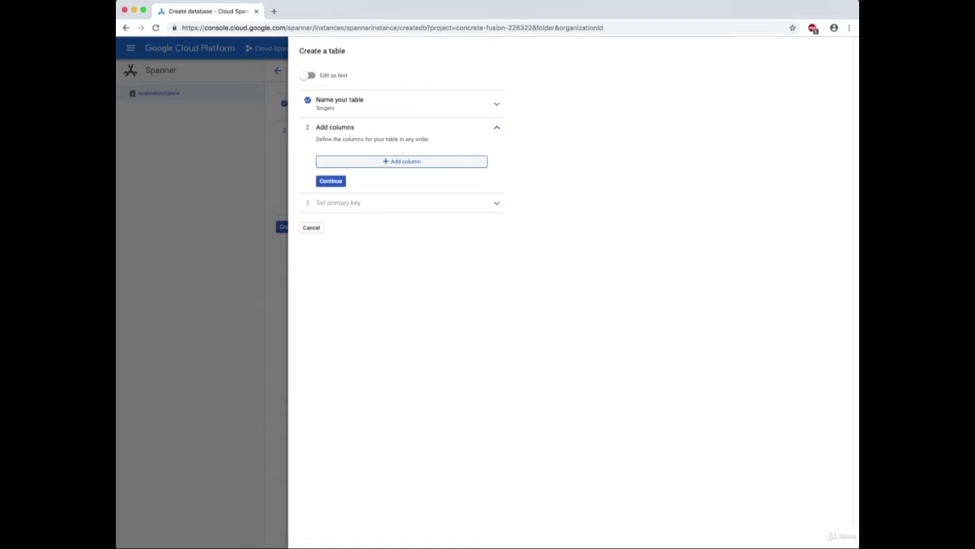
Add a singerId column of type INT64 to the Singers table.
key(Return)
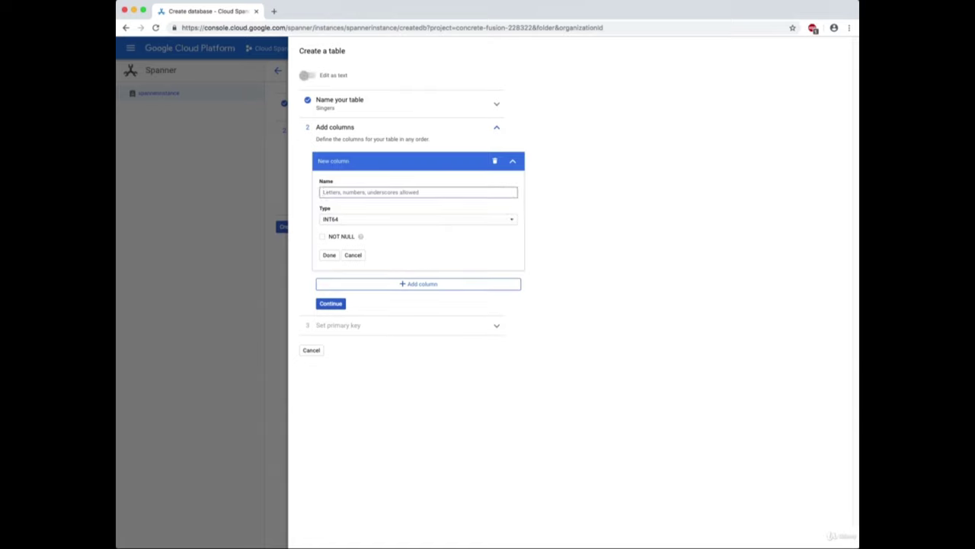
text(singerId)
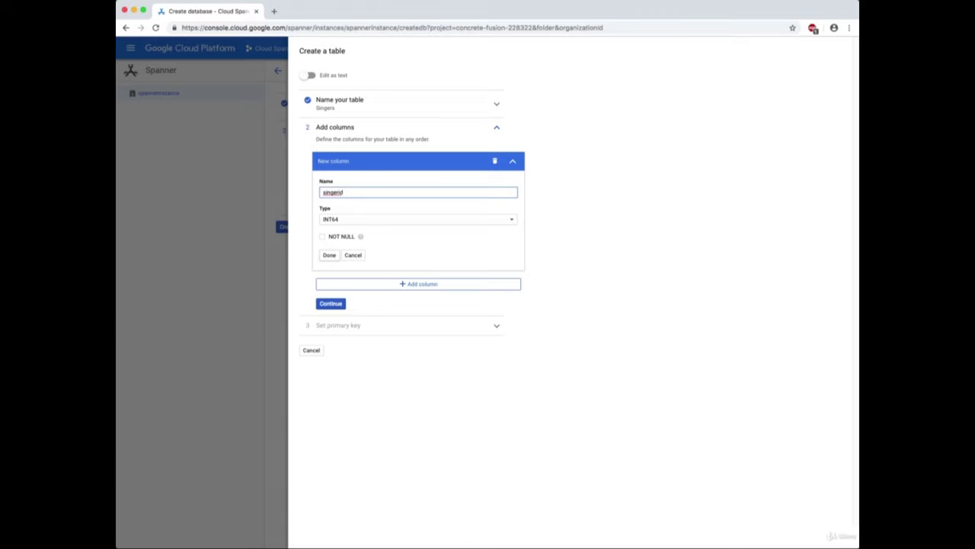
key(Return)
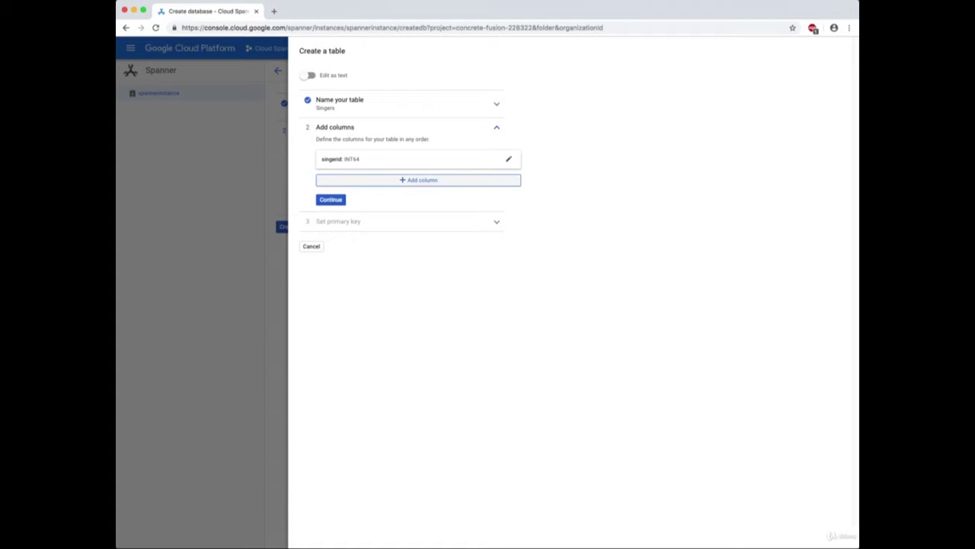
Add a singerName column of type STRING(MAX) and continue to the primary key with singerid.
key(Return)
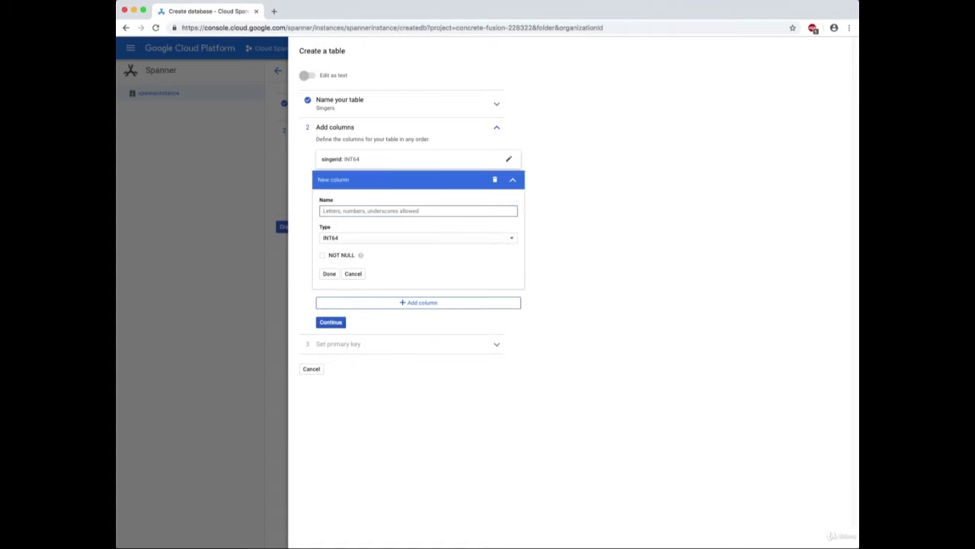
text(singe)
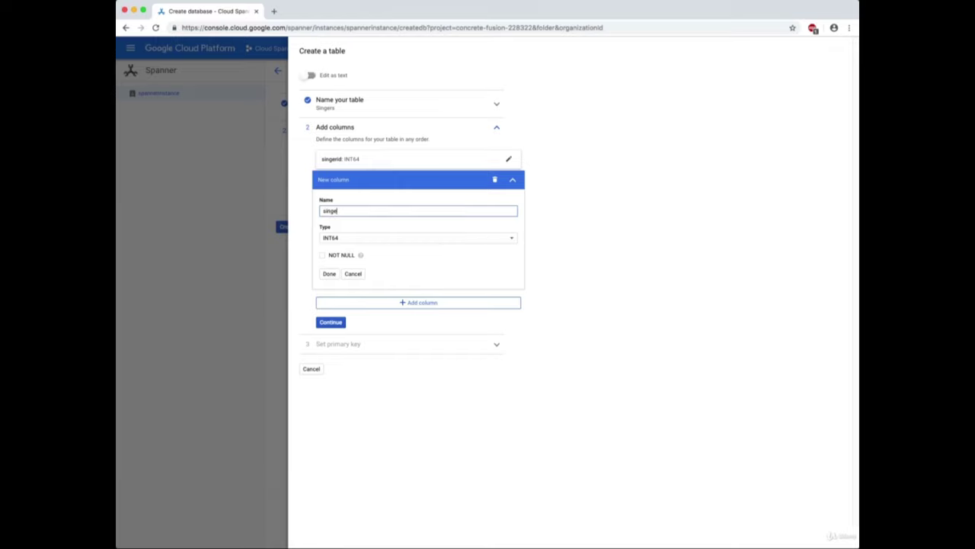
text(rName)
key(Tab)
key(space)
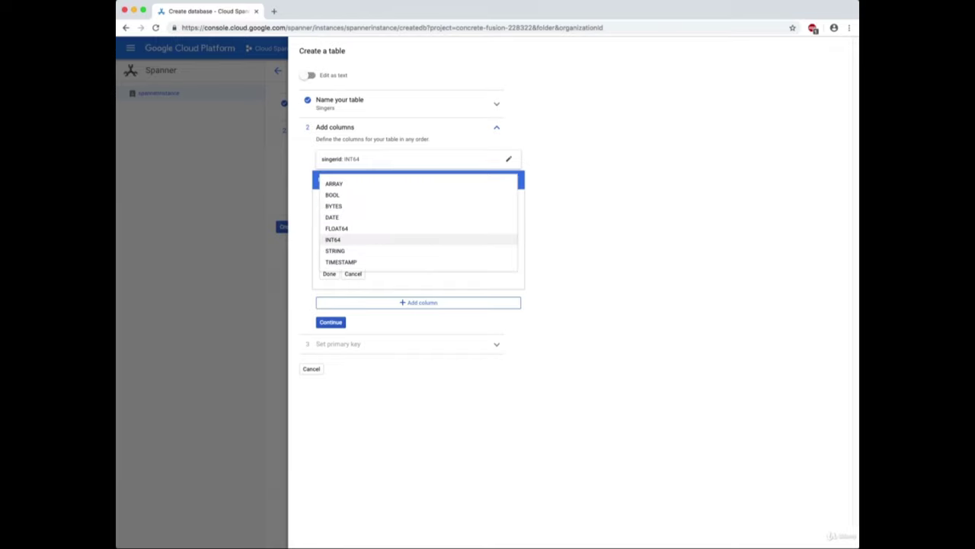
key(Up)
key(Up)
key(Up)
key(Down)
key(Down)
key(Down)
key(Down)
key(Return)
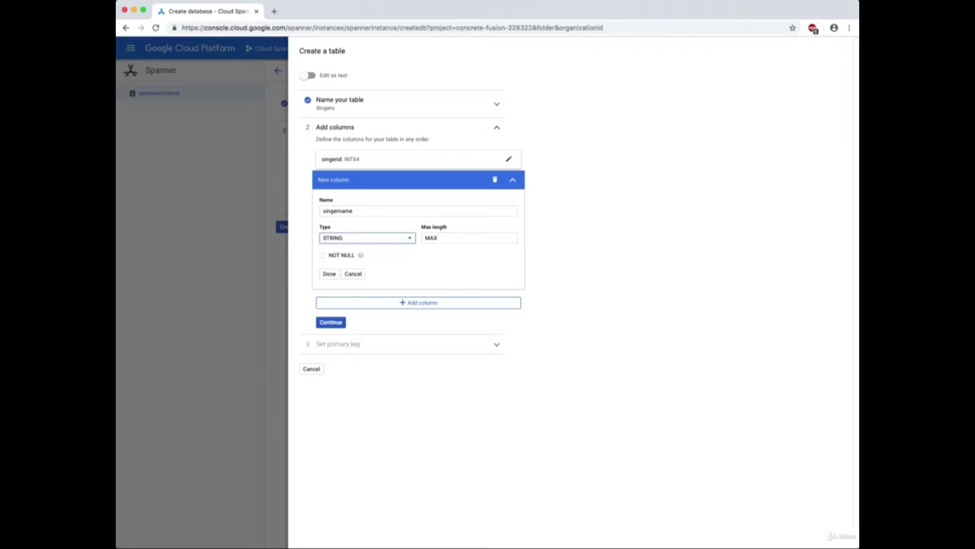
key(Tab)
key(Tab)
key(Tab)
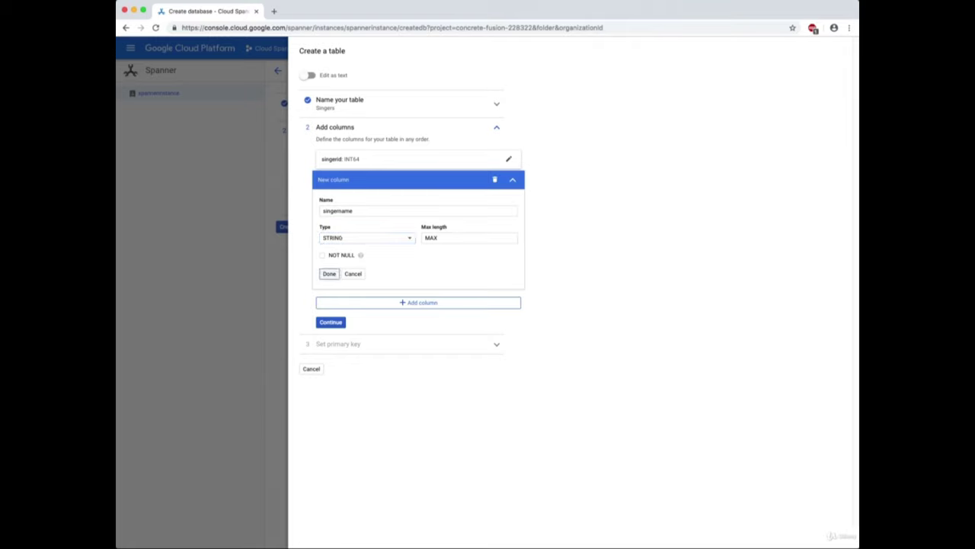
key(Return)
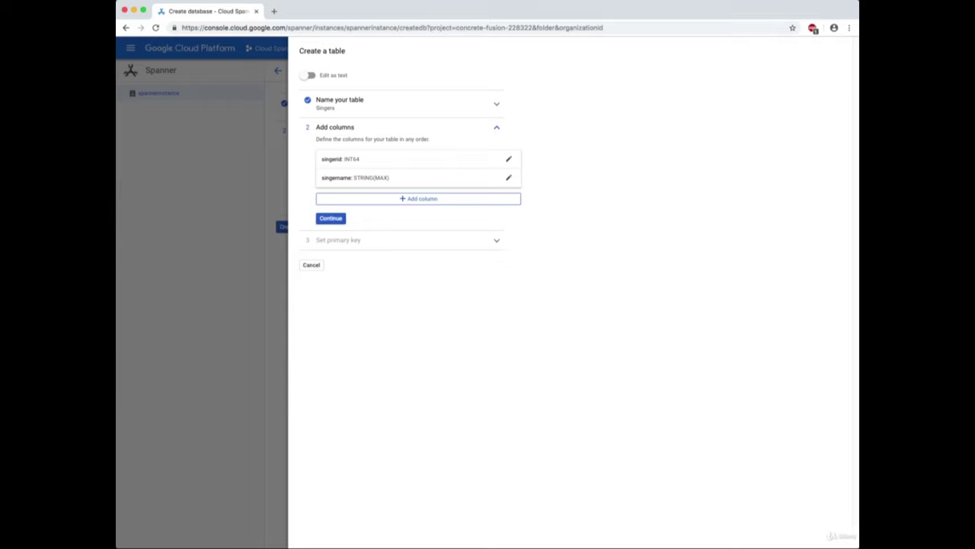
key(Return)
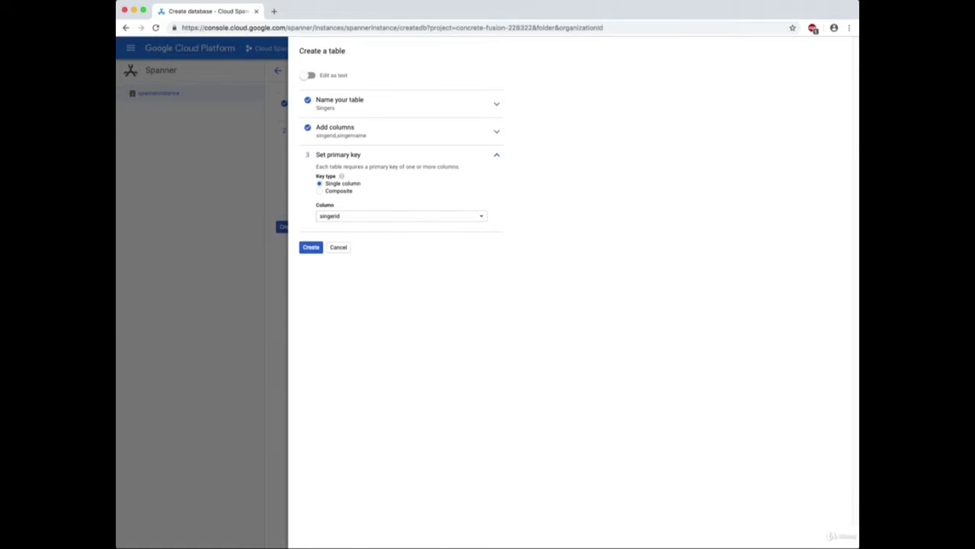
Create the Singers table and begin defining another table in demodb.
click(311, 247)
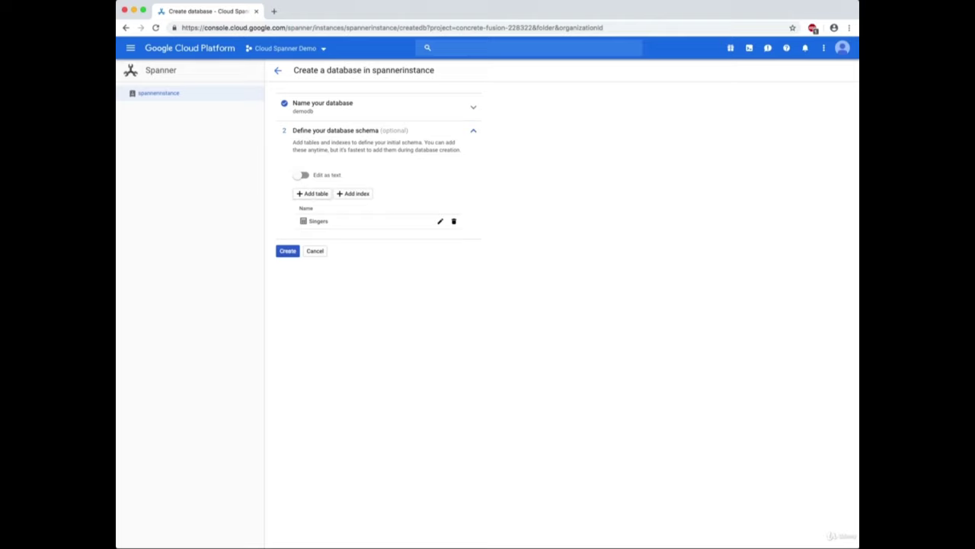
key(Return)
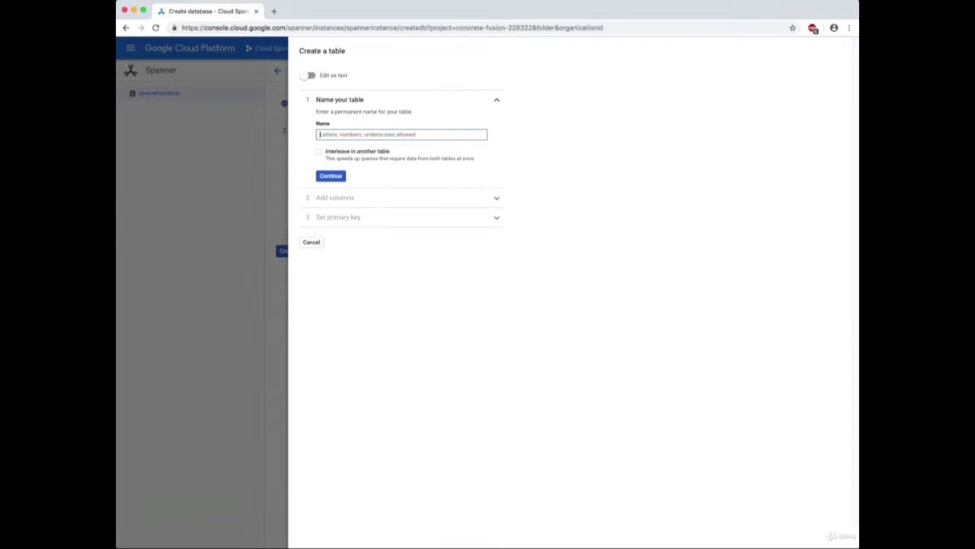
Name the table Albums, interleave it in Singers, and delete parent-child rows together.
text(a)
key(BackSpace)
text(Albums)
key(Tab)
key(space)
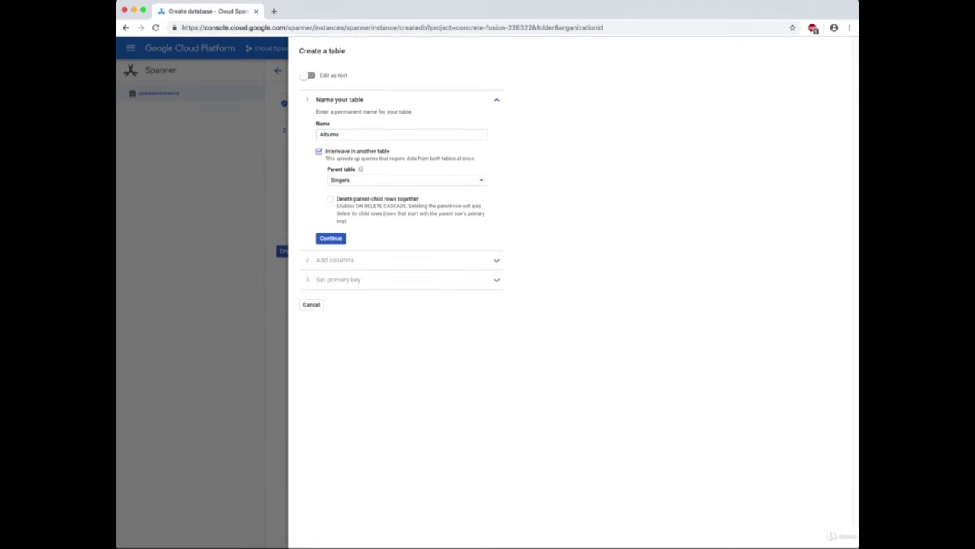
key(Tab)
click(330, 199)
click(330, 238)
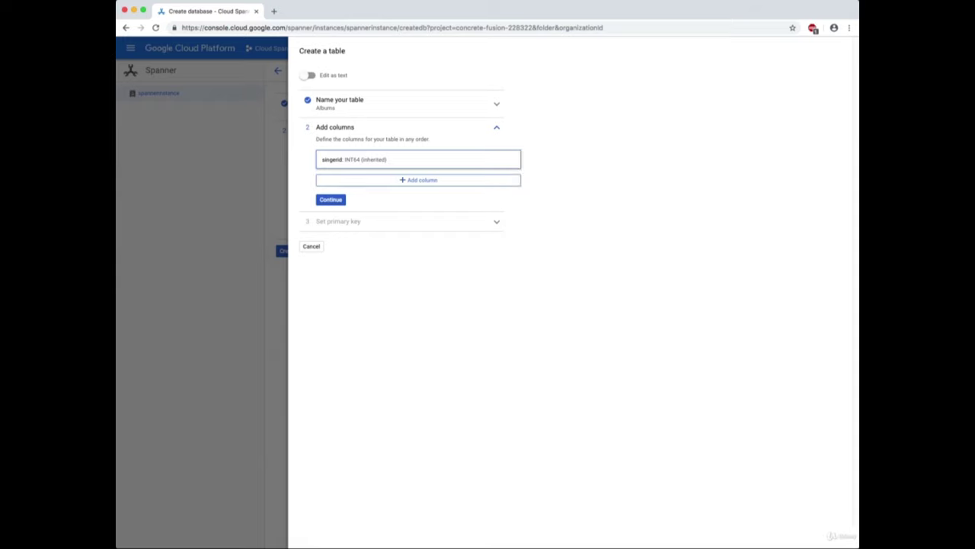
Add an albumId column of type INT64 to Albums.
key(Return)
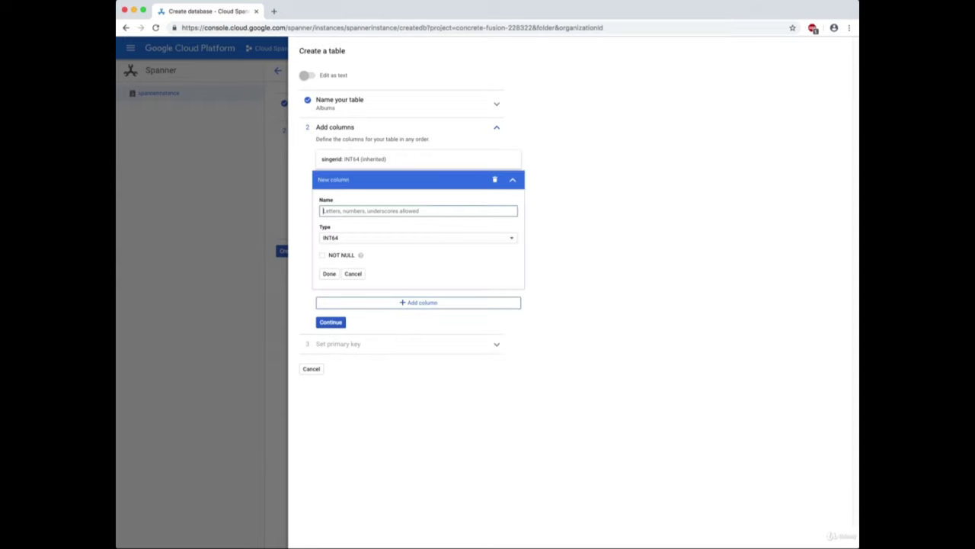
text(albumname)
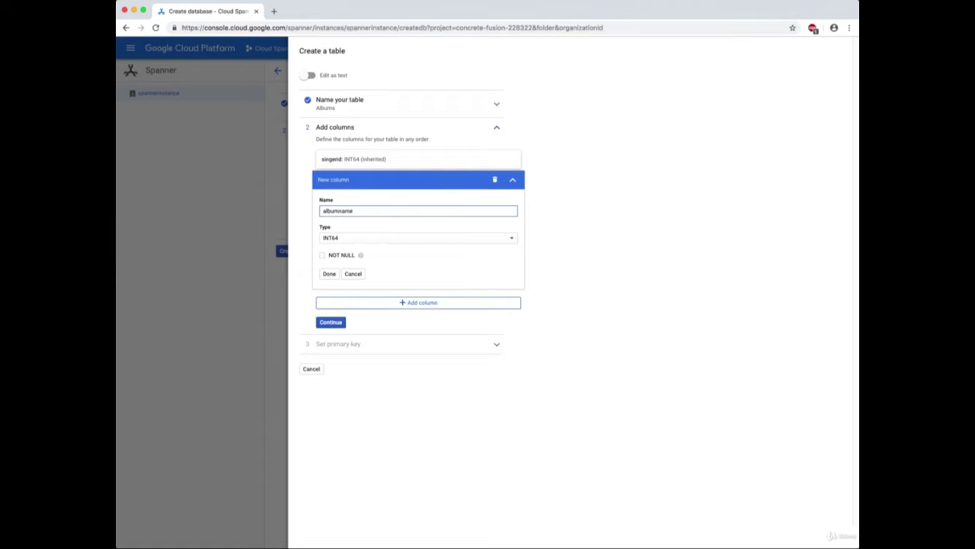
key(BackSpace)
key(BackSpace)
key(BackSpace)
key(BackSpace)
text(Id)
key(Return)
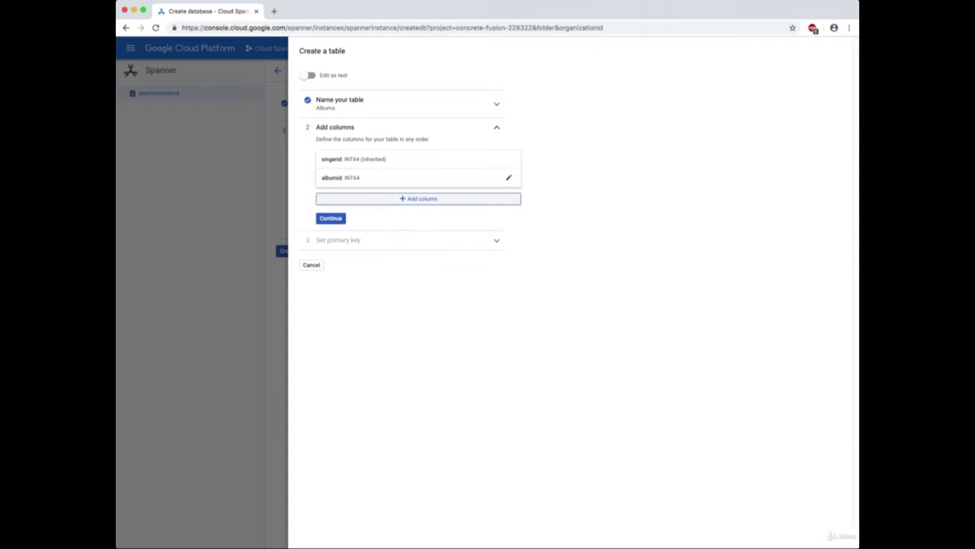
Add an albumname column of type STRING(MAX), then continue to the primary key.
key(Return)
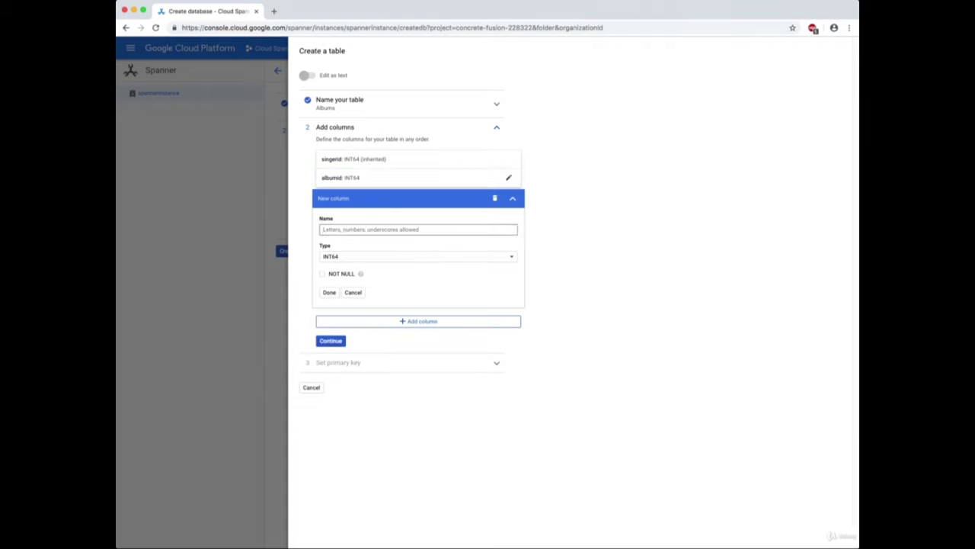
text(albu)
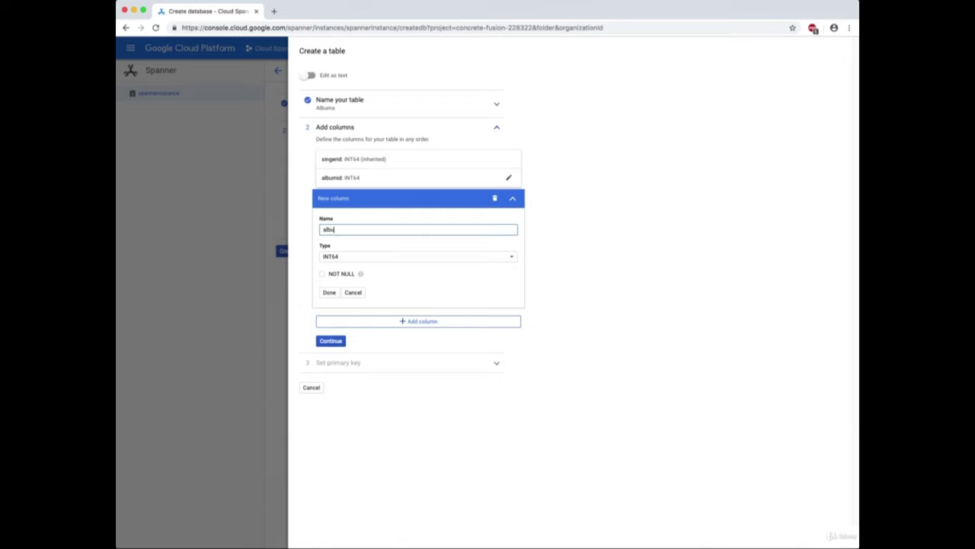
text(mname)
key(Tab)
key(space)
key(Up)
key(Up)
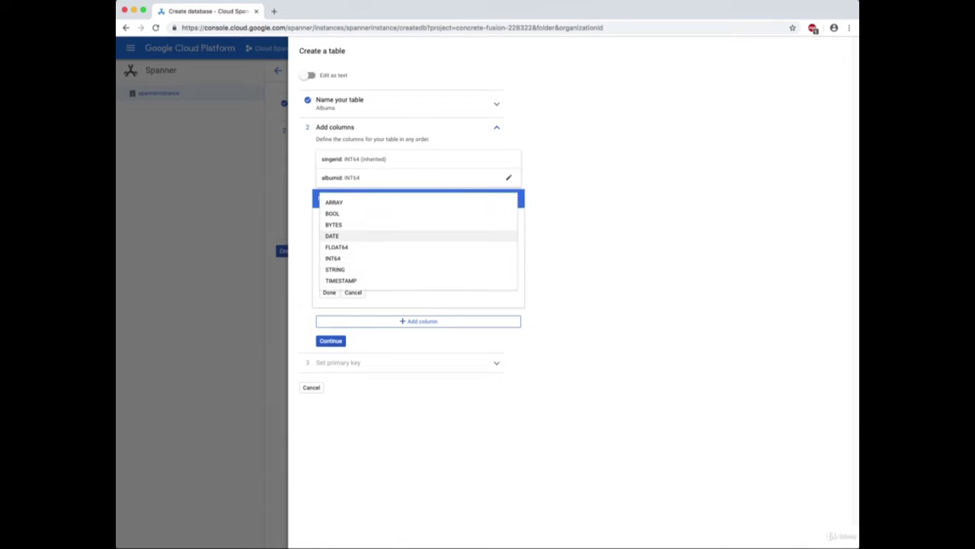
key(Down)
key(Down)
key(Down)
key(Return)
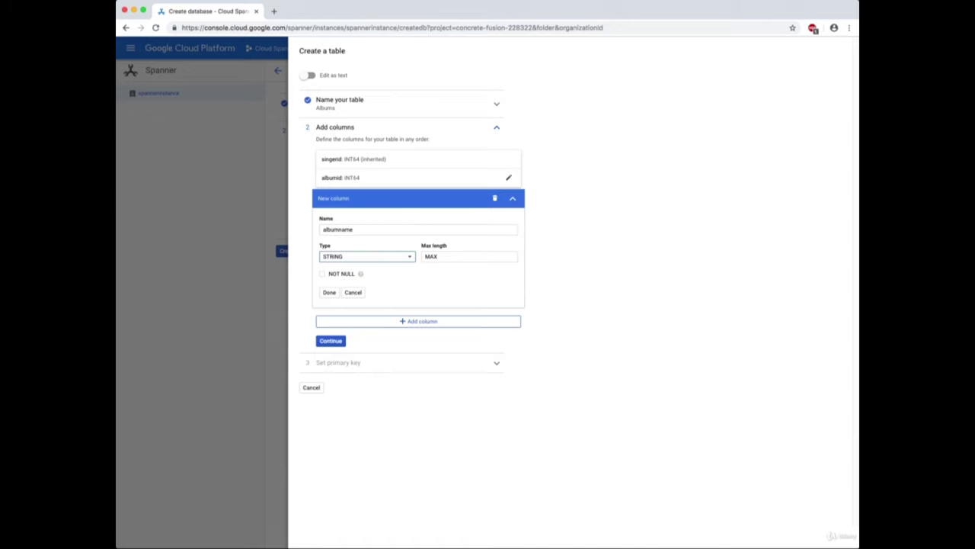
key(Tab)
key(Tab)
key(Tab)
key(Return)
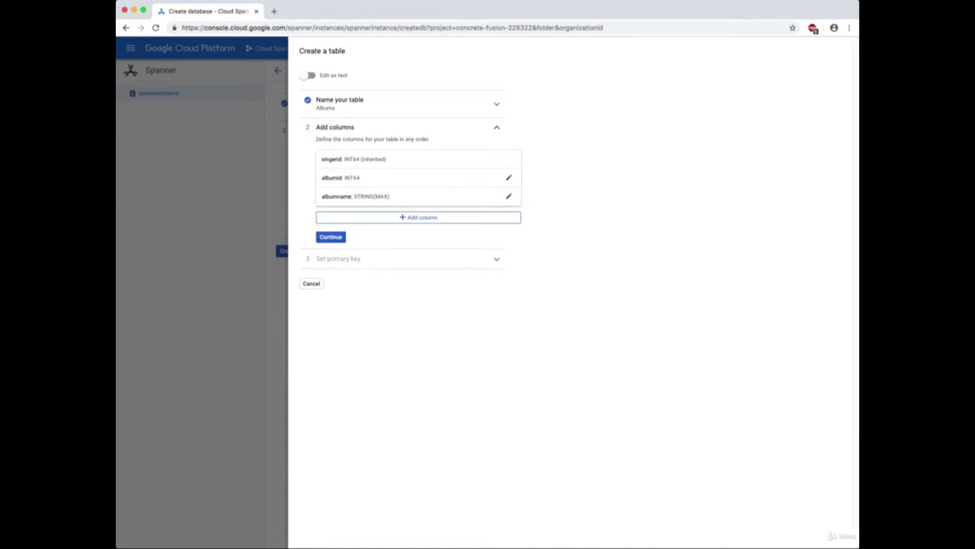
key(Tab)
key(Return)
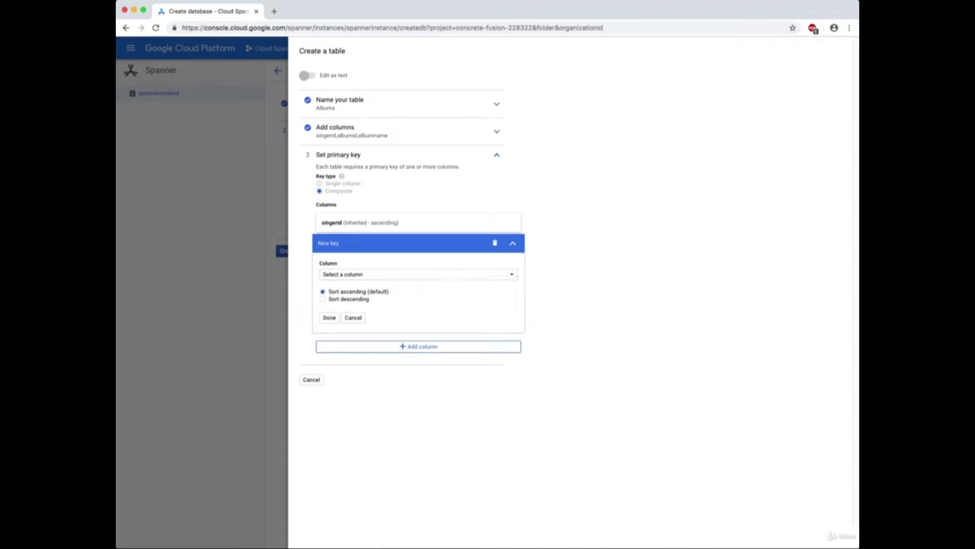
Add albumid to the Albums composite key, create Albums, and create the demodb database.
key(Down)
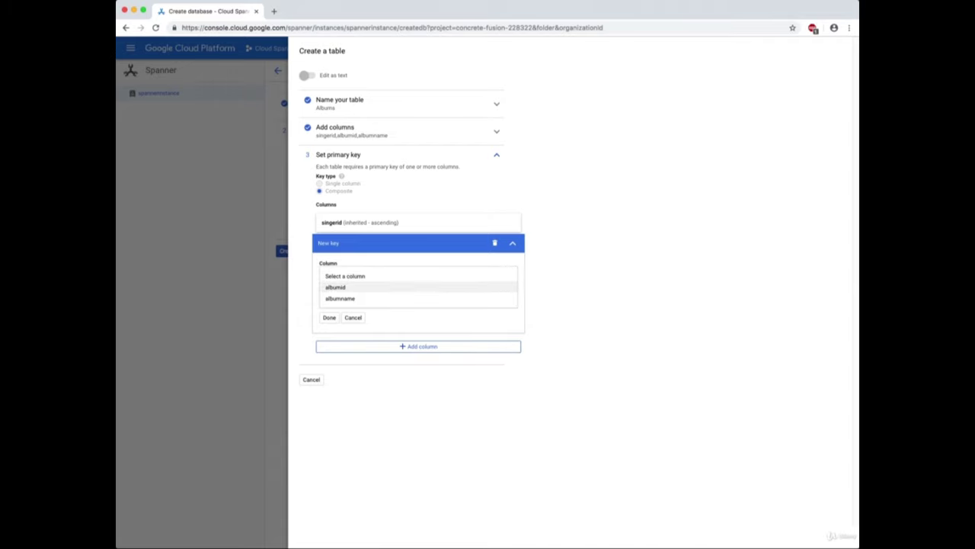
key(Return)
key(Tab)
key(Return)
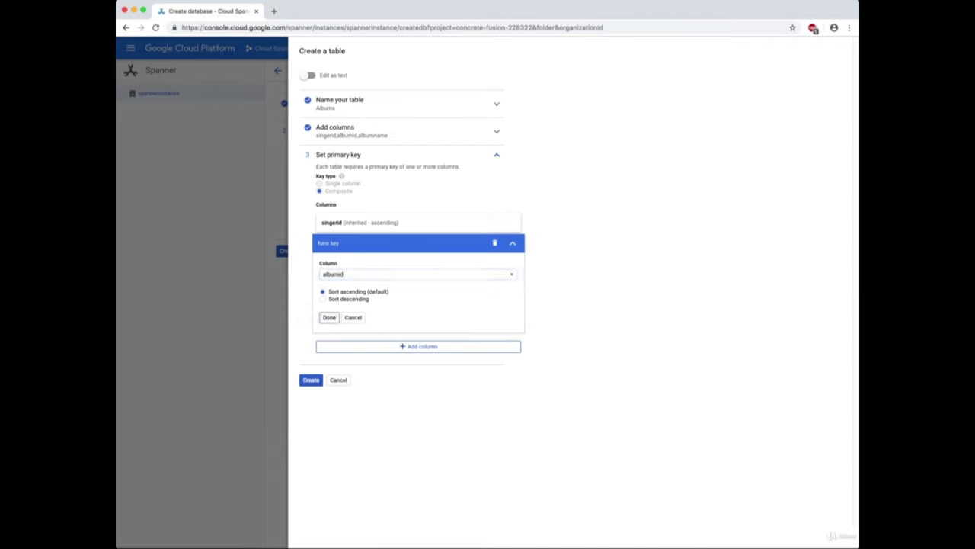
key(Tab)
key(Return)
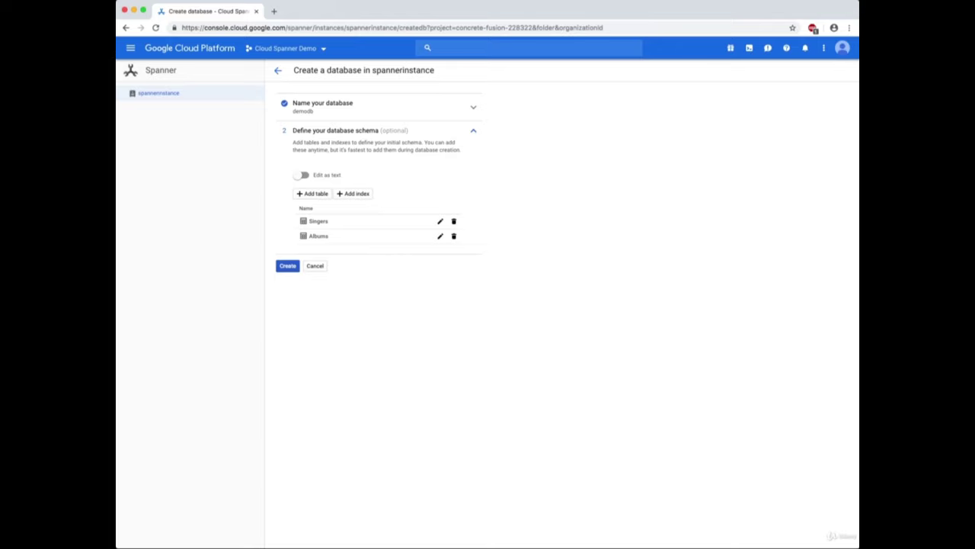
key(Return)
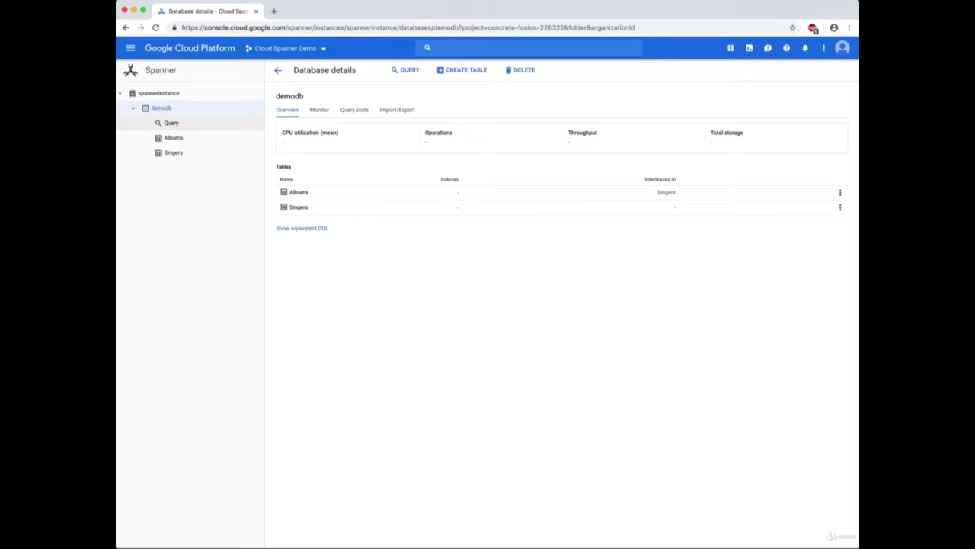
Review the Albums and Singers schemas, then go to demodb's Query page.
click(173, 137)
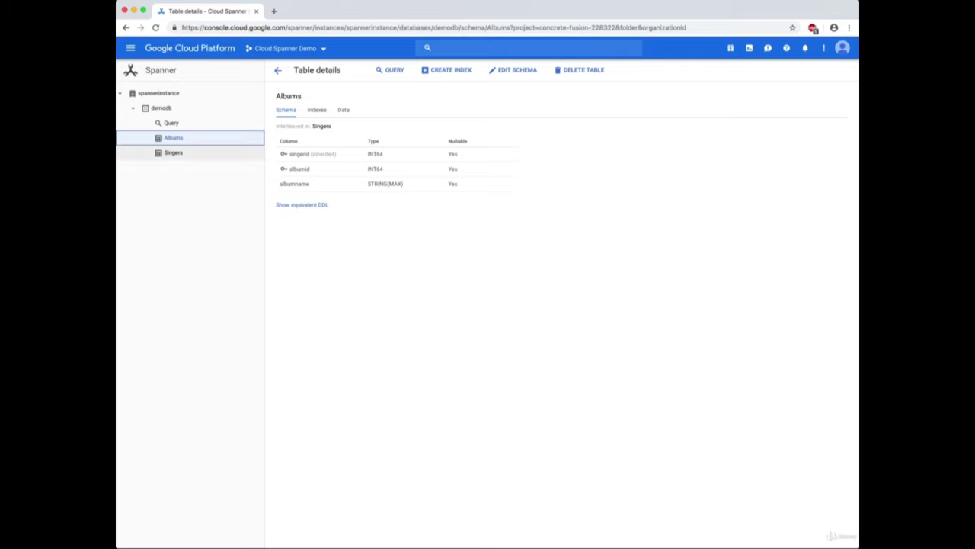
click(173, 152)
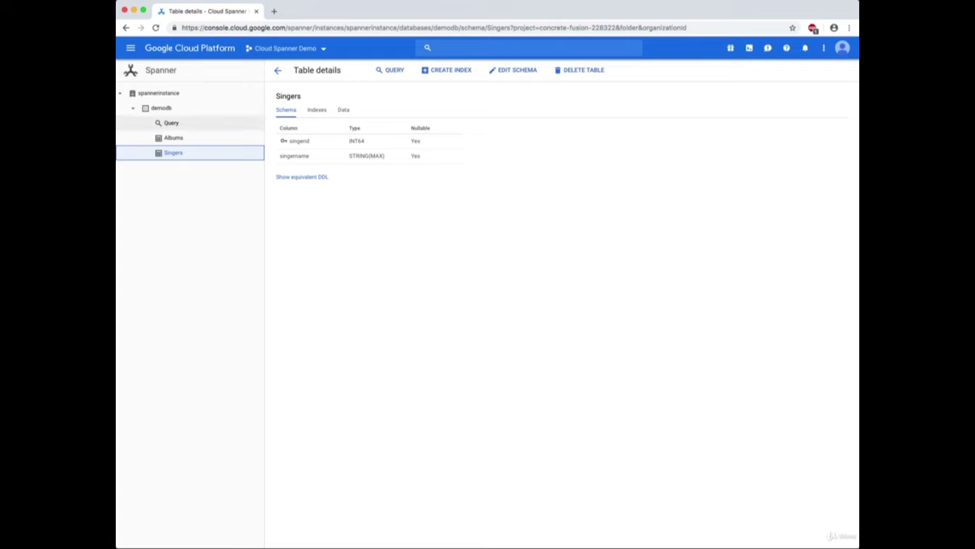
click(171, 123)
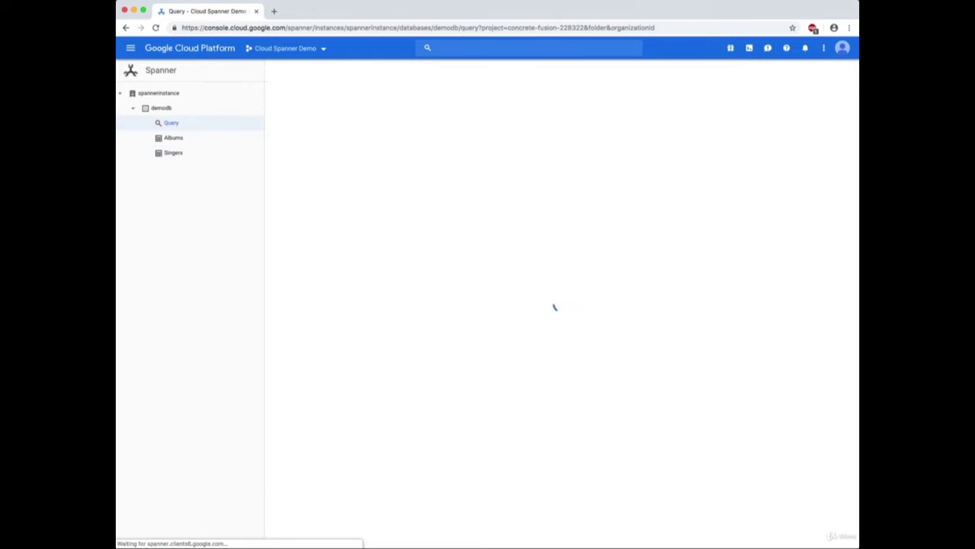
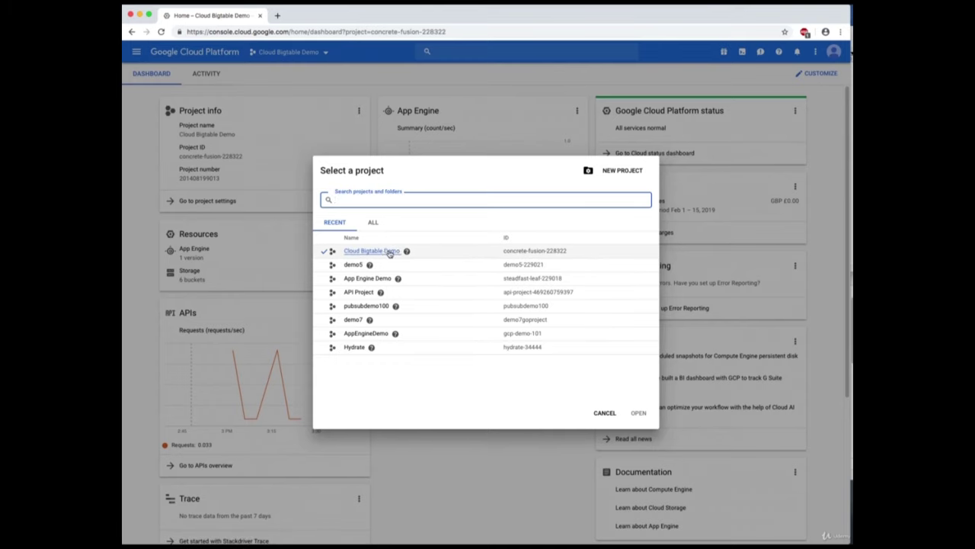
Keep the Cloud Bigtable Demo project selected and go to the Bigtable instances page under Storage.
click(389, 252)
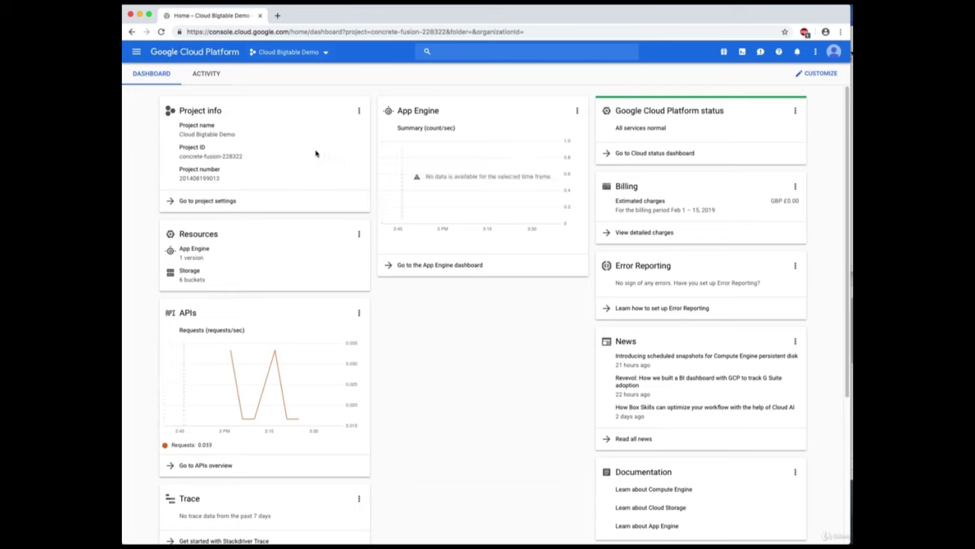
click(136, 53)
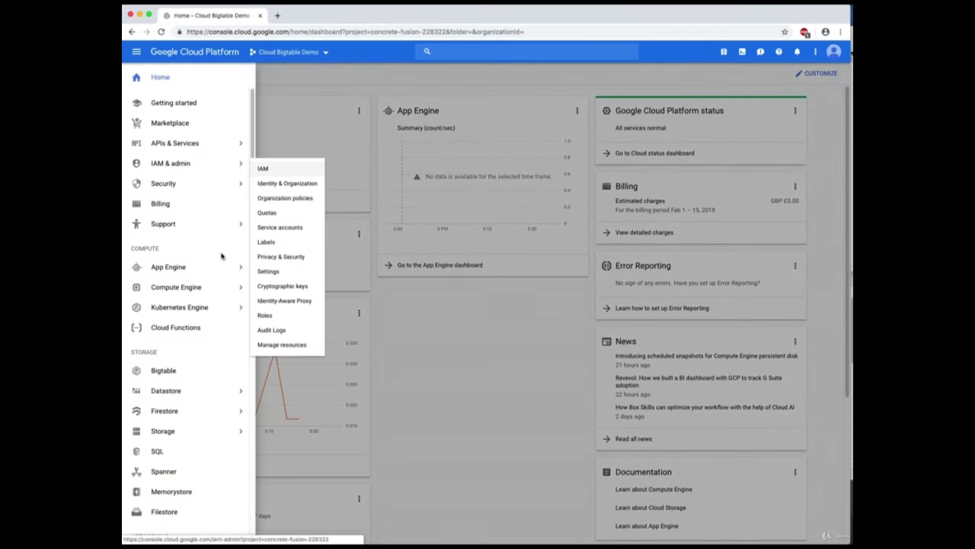
click(164, 372)
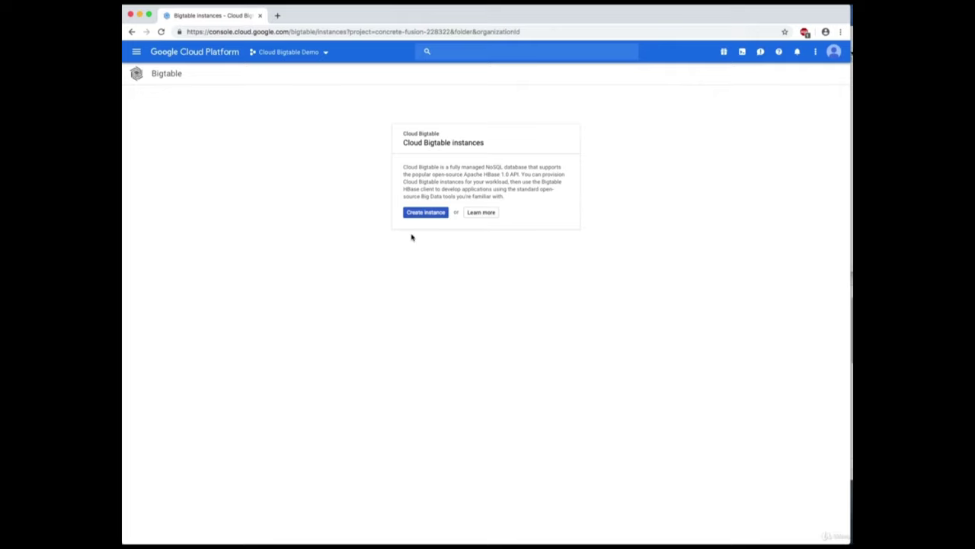
Start a new Bigtable instance from the empty instances page.
click(440, 215)
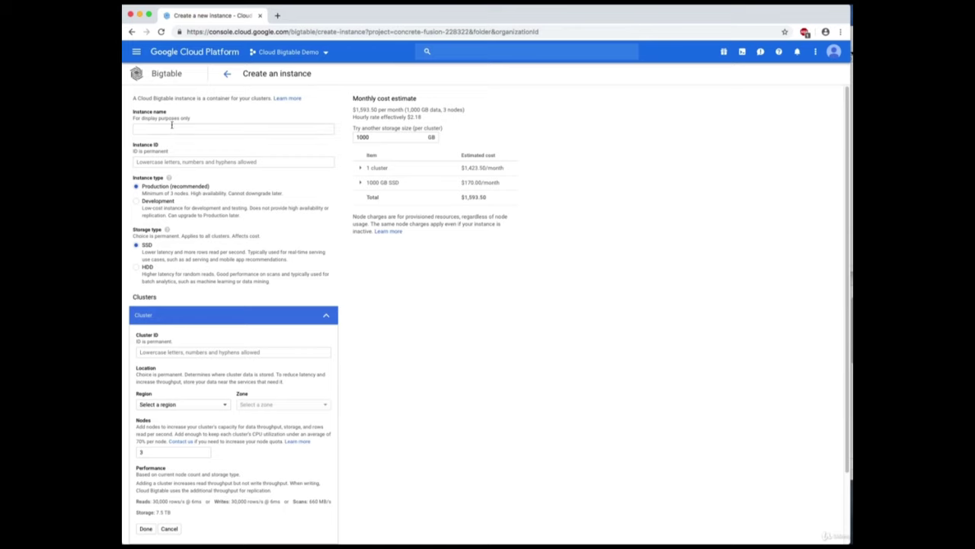
Name the instance 'bt-instance' so the instance ID and cluster ID bt-instance-c1 auto-fill.
click(171, 126)
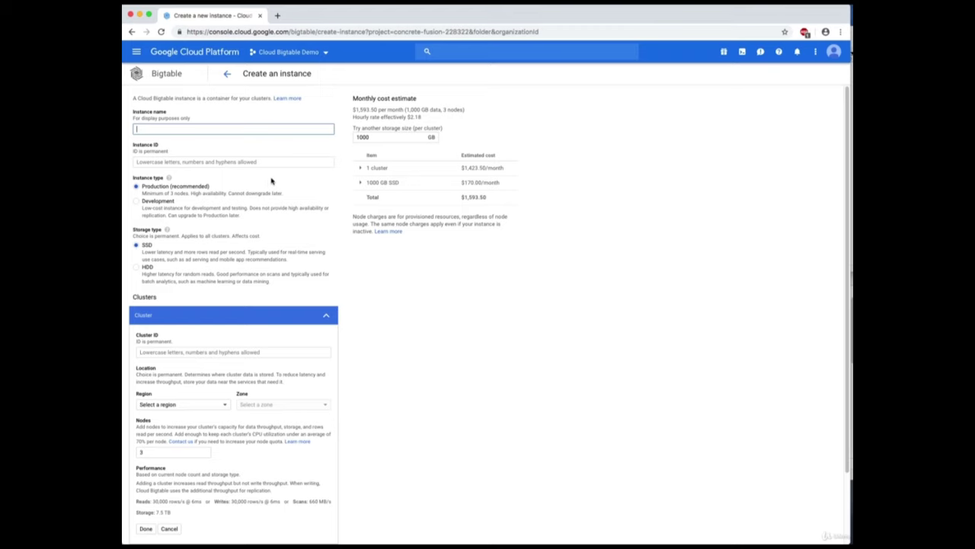
text(bt)
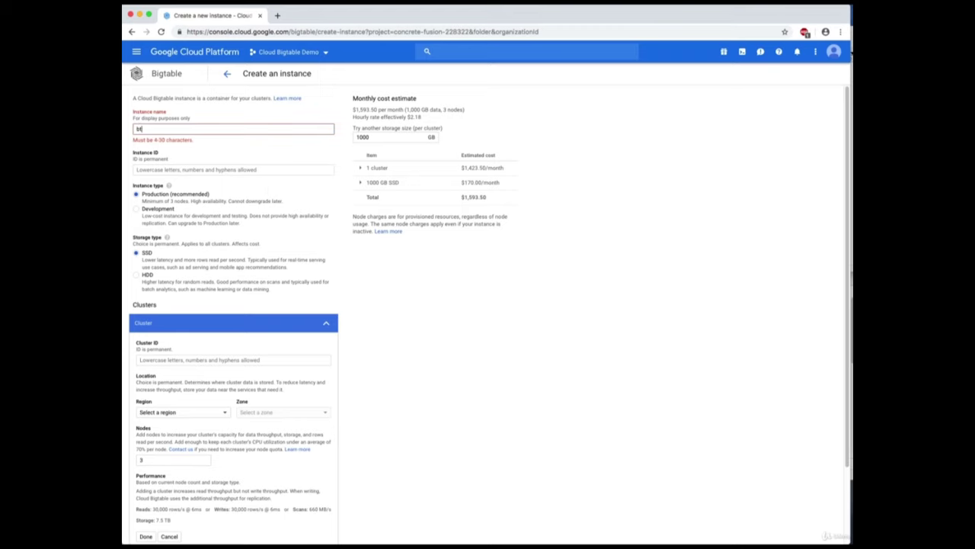
text(-instance)
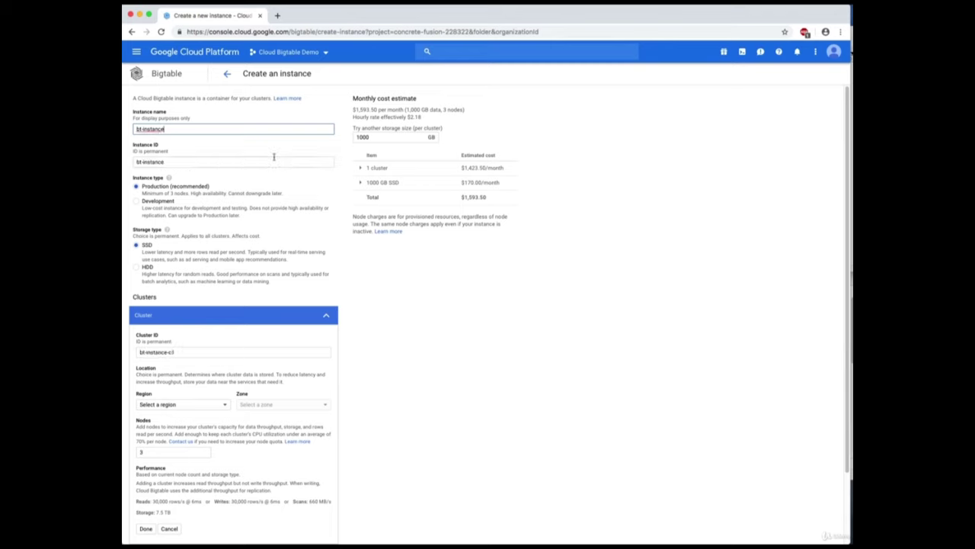
click(274, 161)
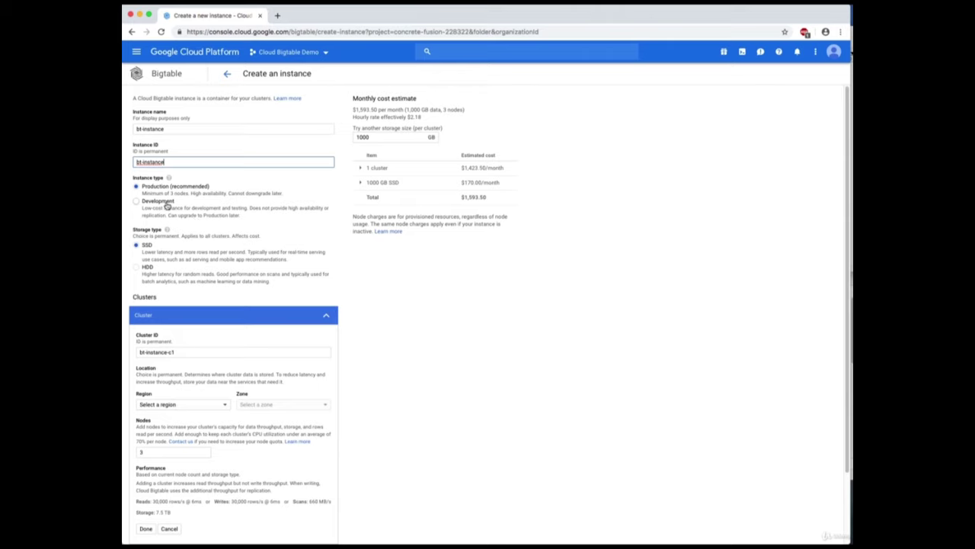
click(168, 204)
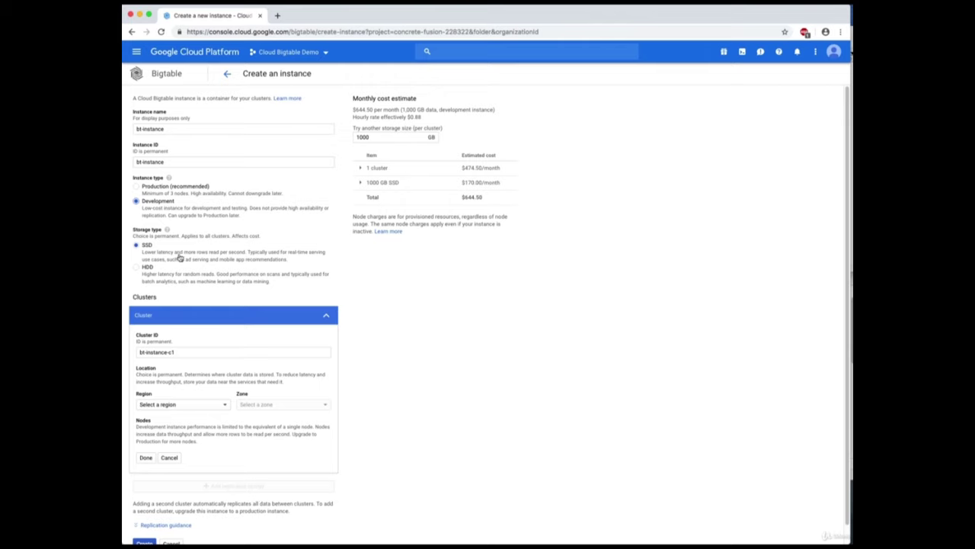
click(203, 186)
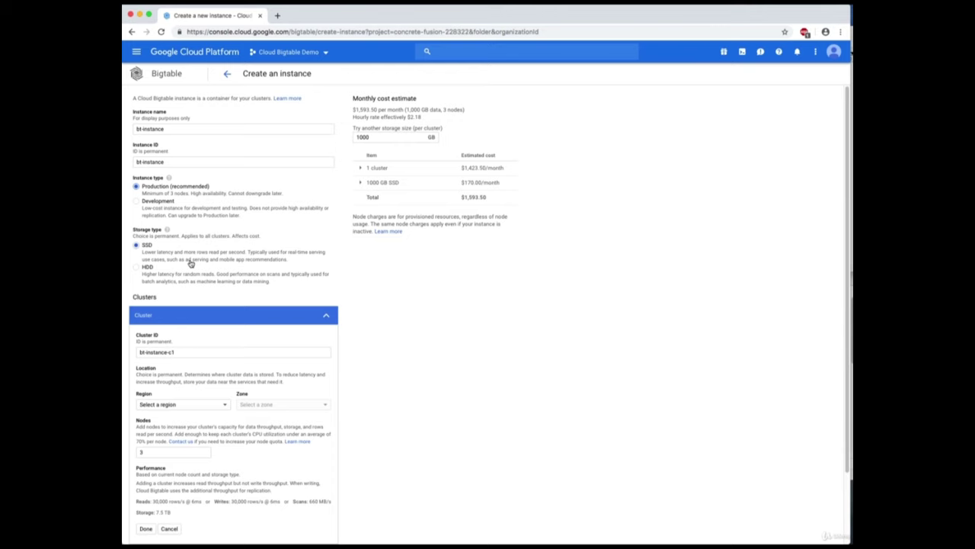
Place cluster bt-instance-c1 in region europe-north1, zone europe-north1-c, and confirm the cluster settings.
scroll(196, 285, down, 3)
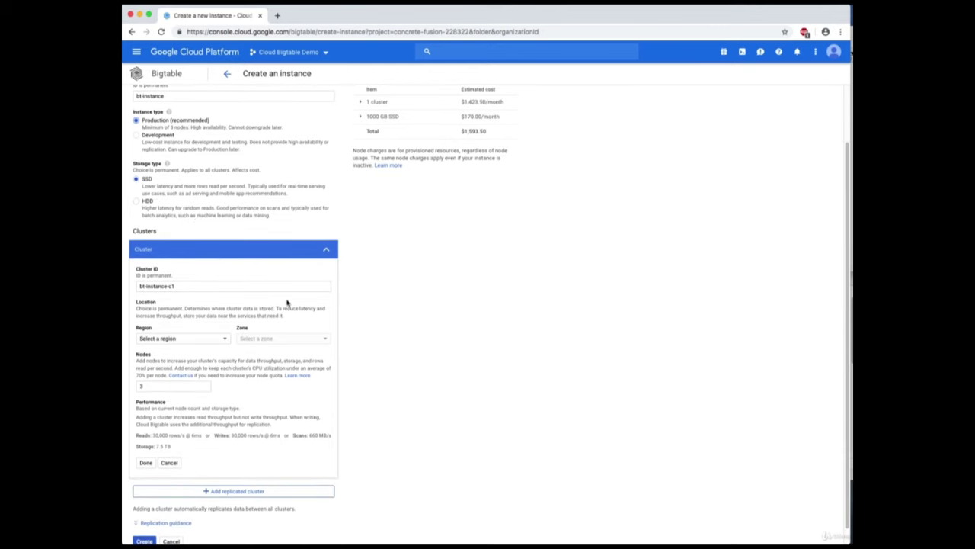
scroll(288, 303, down, 1)
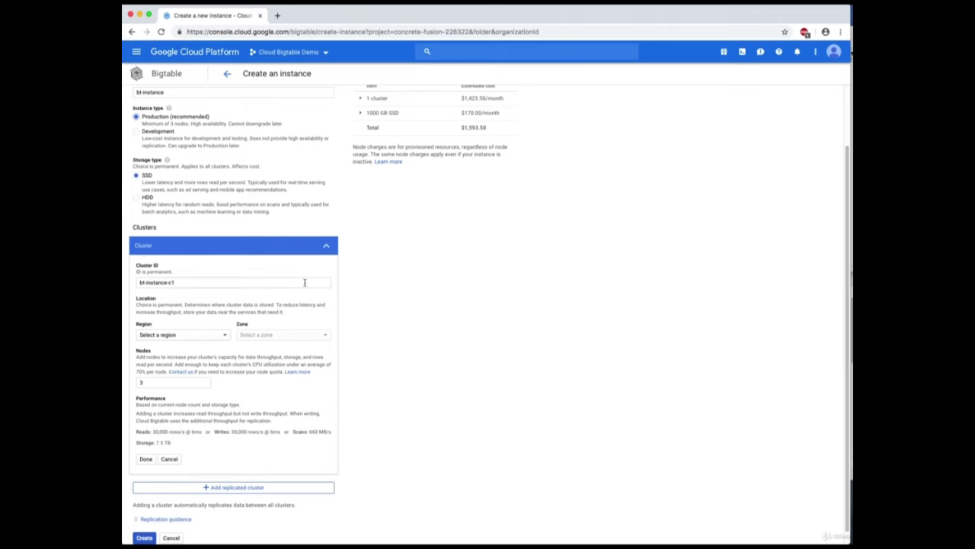
click(226, 337)
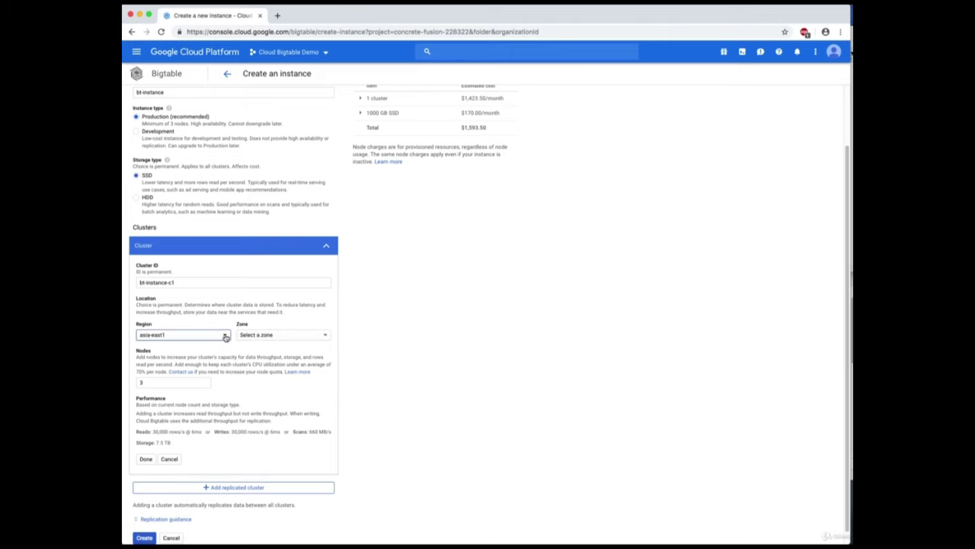
click(226, 337)
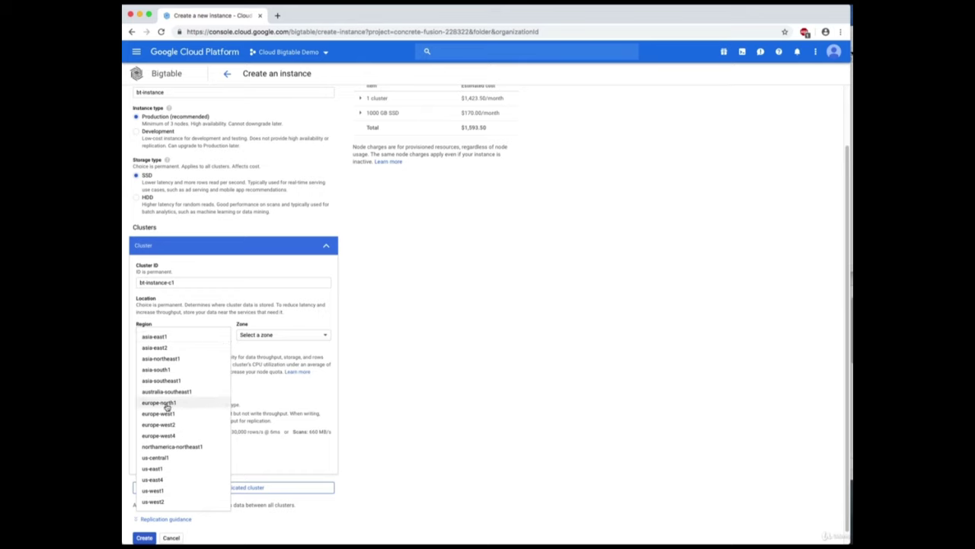
click(166, 404)
click(318, 339)
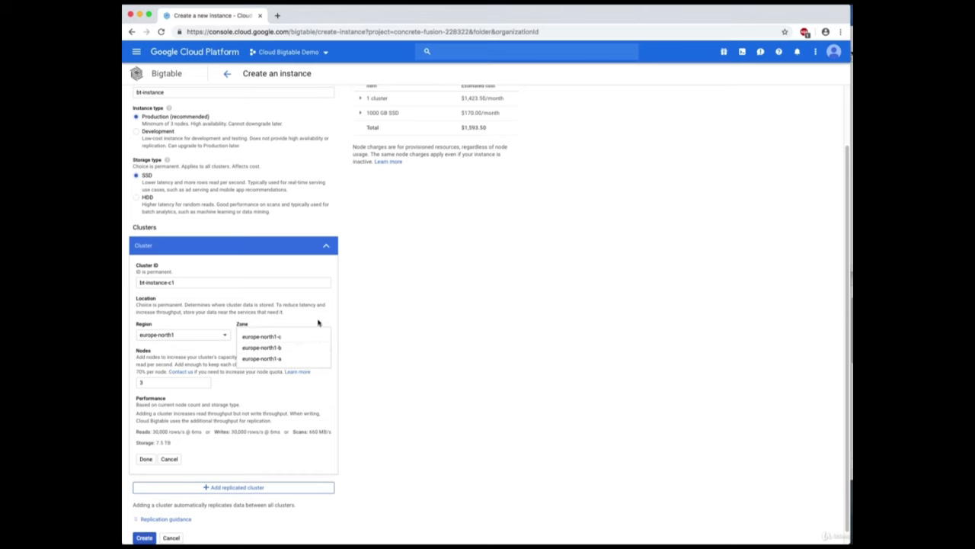
click(304, 337)
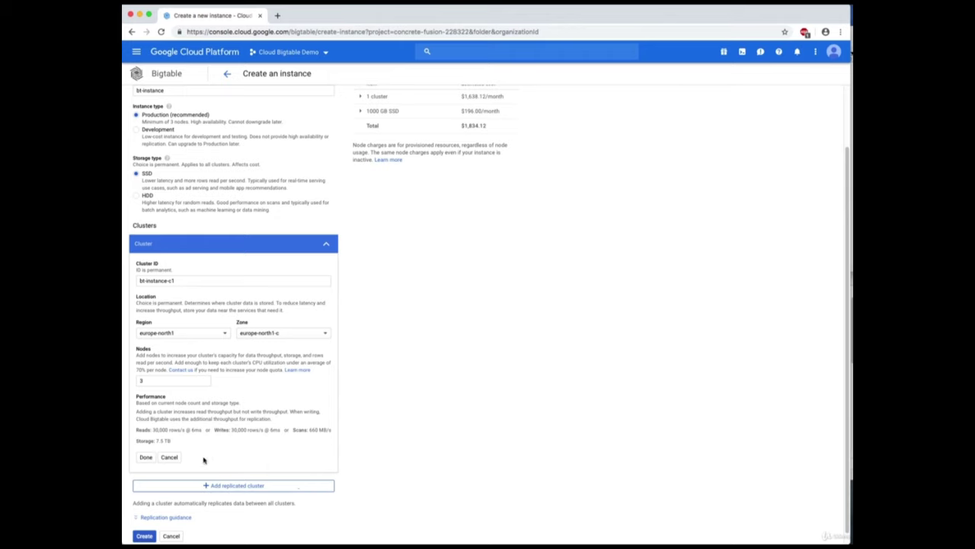
click(151, 459)
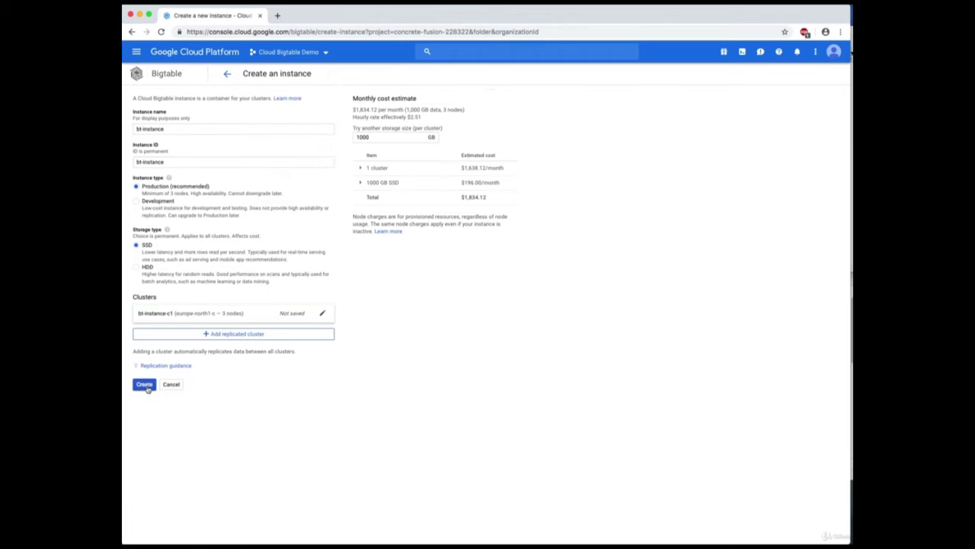